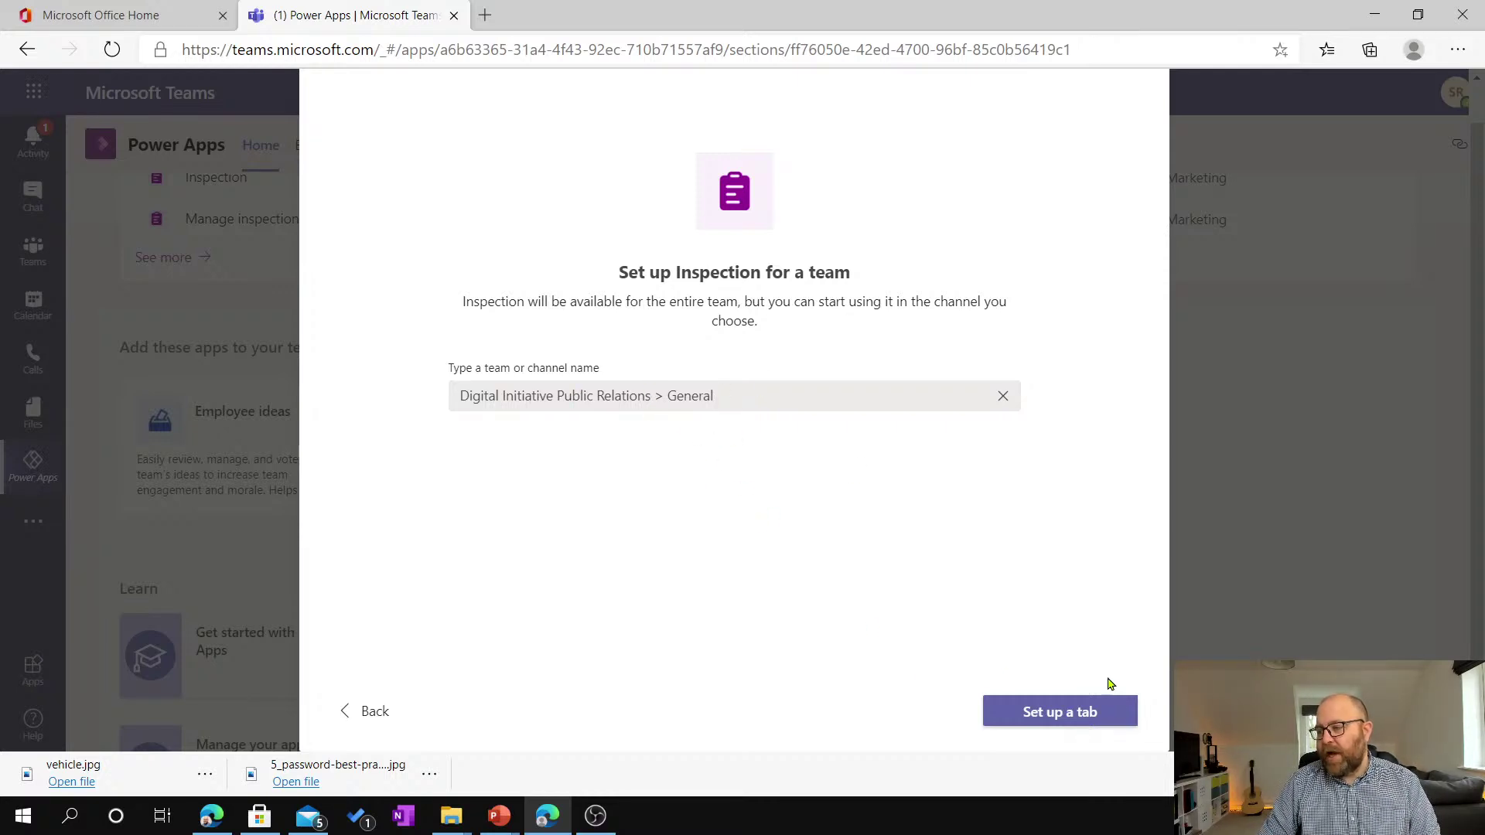
# Add the Inspection app as a tab in Digital Initiative Public Relations > General, with a channel post about it, and dismiss the downloads bar.
pyautogui.click(1080, 711)
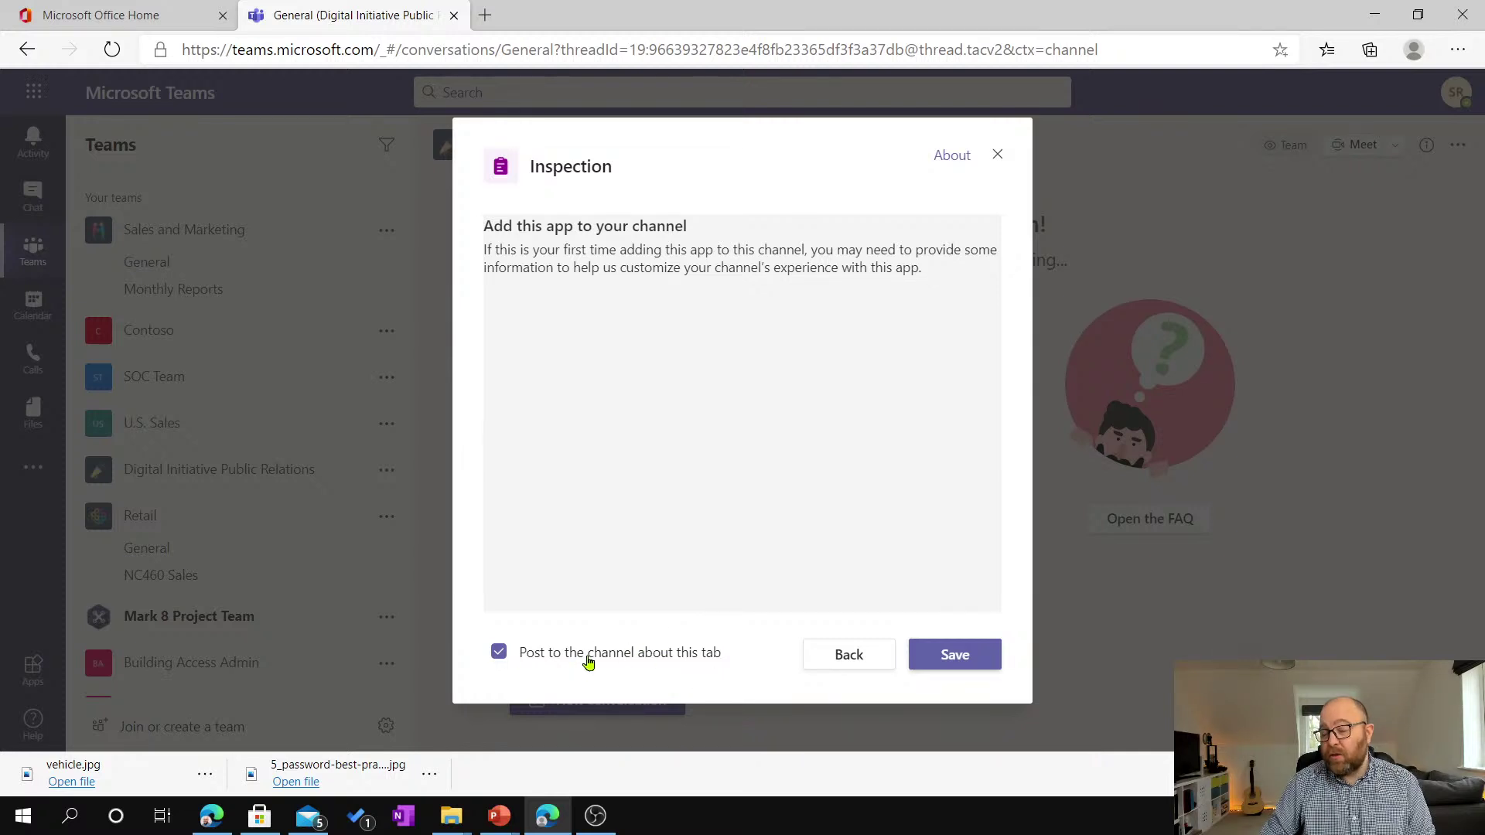
pyautogui.click(936, 658)
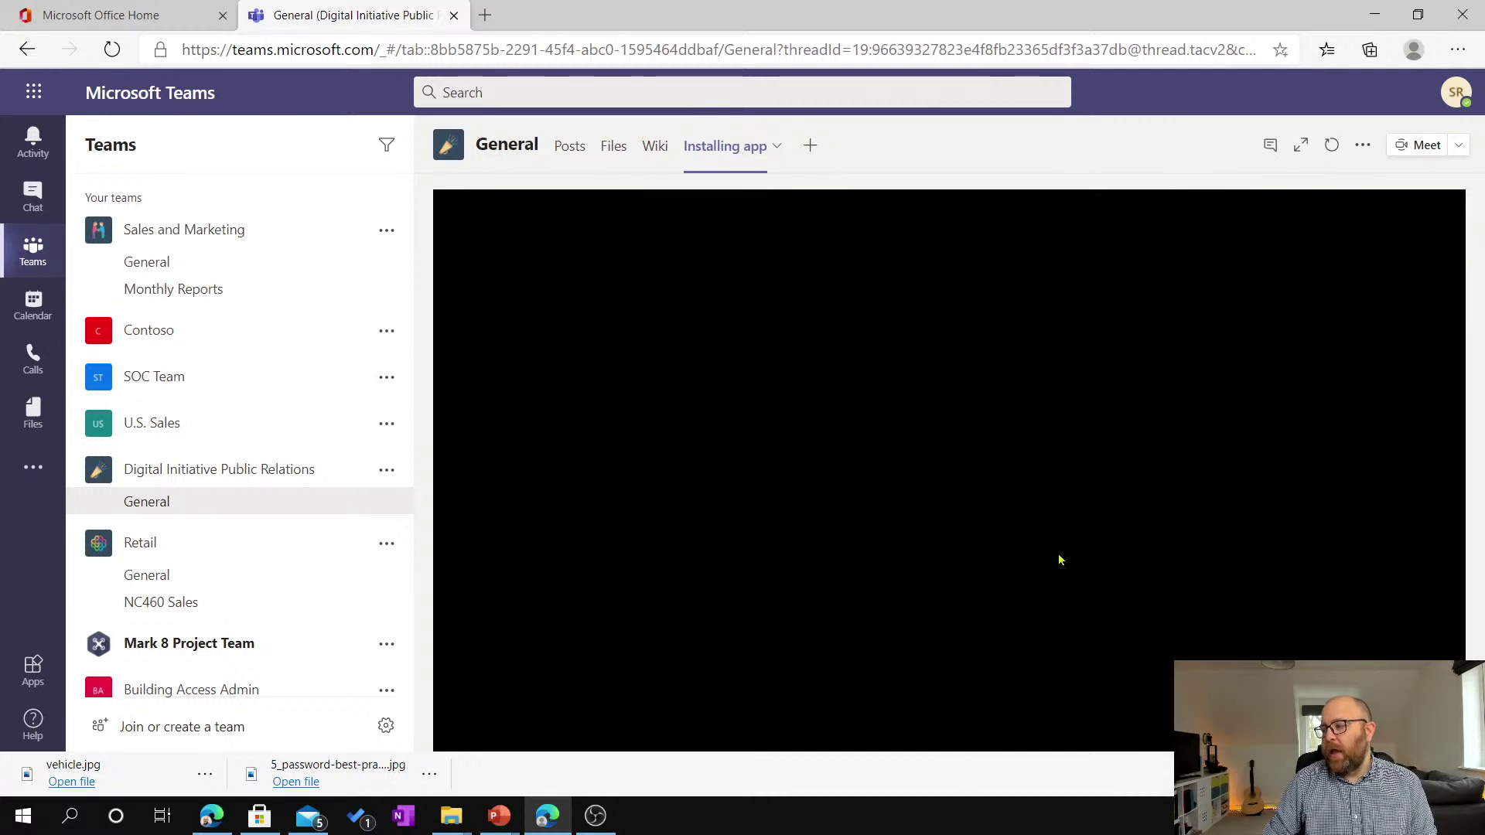
pyautogui.click(1461, 775)
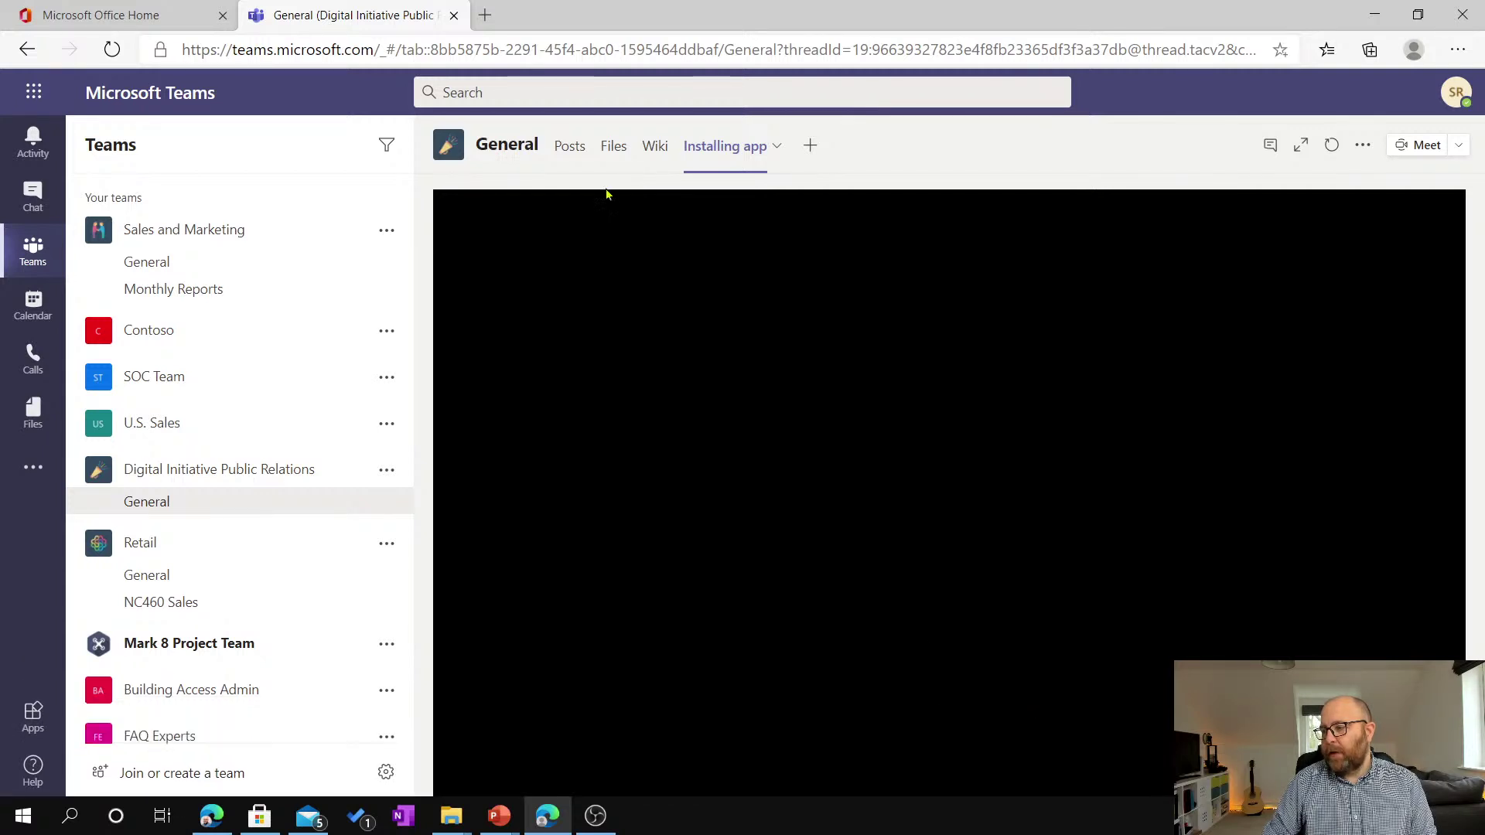
# Check the General channel's posts and the newly added app tab.
pyautogui.click(558, 153)
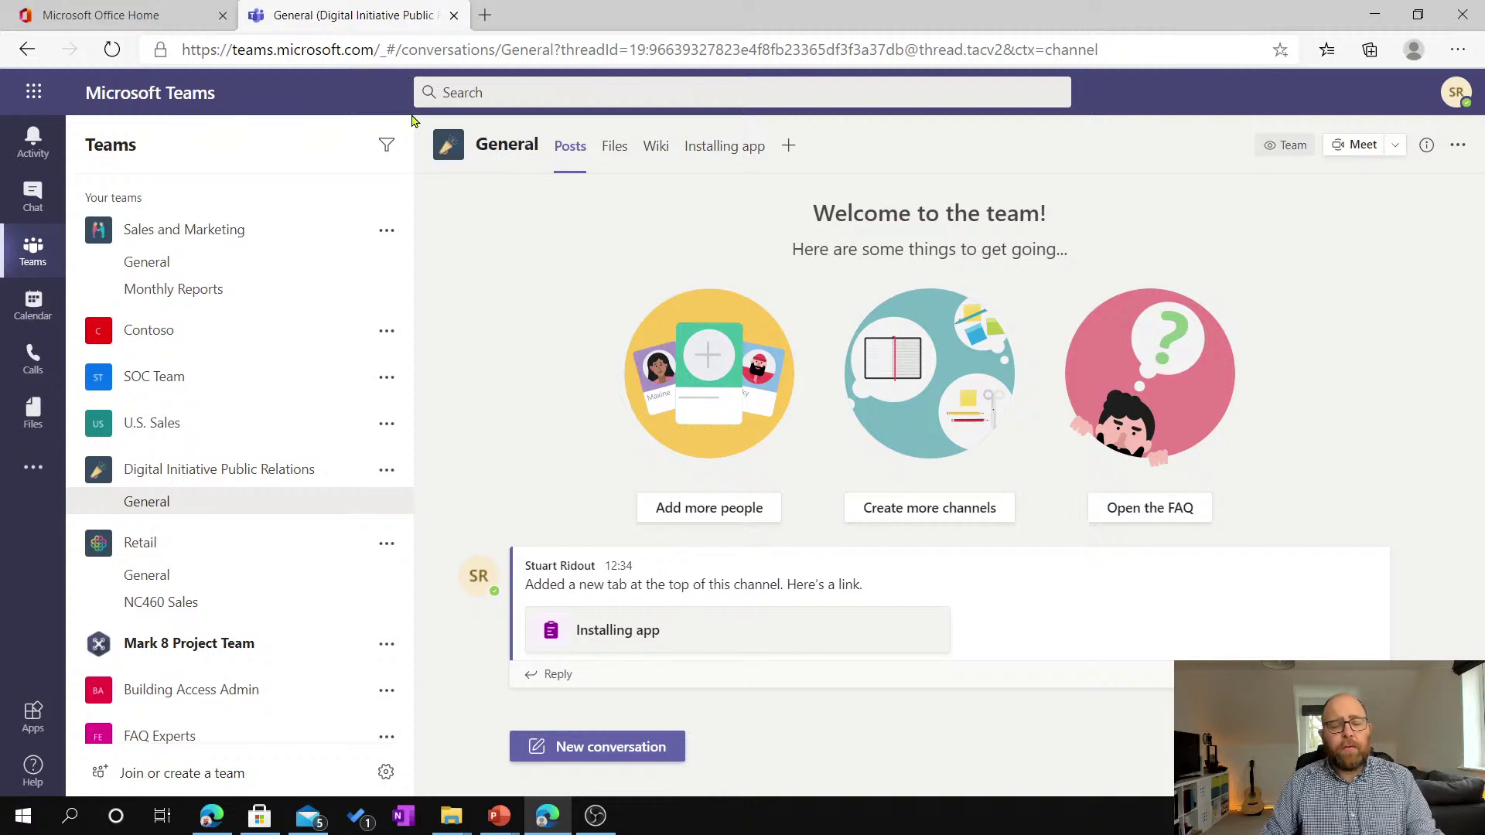
pyautogui.click(708, 145)
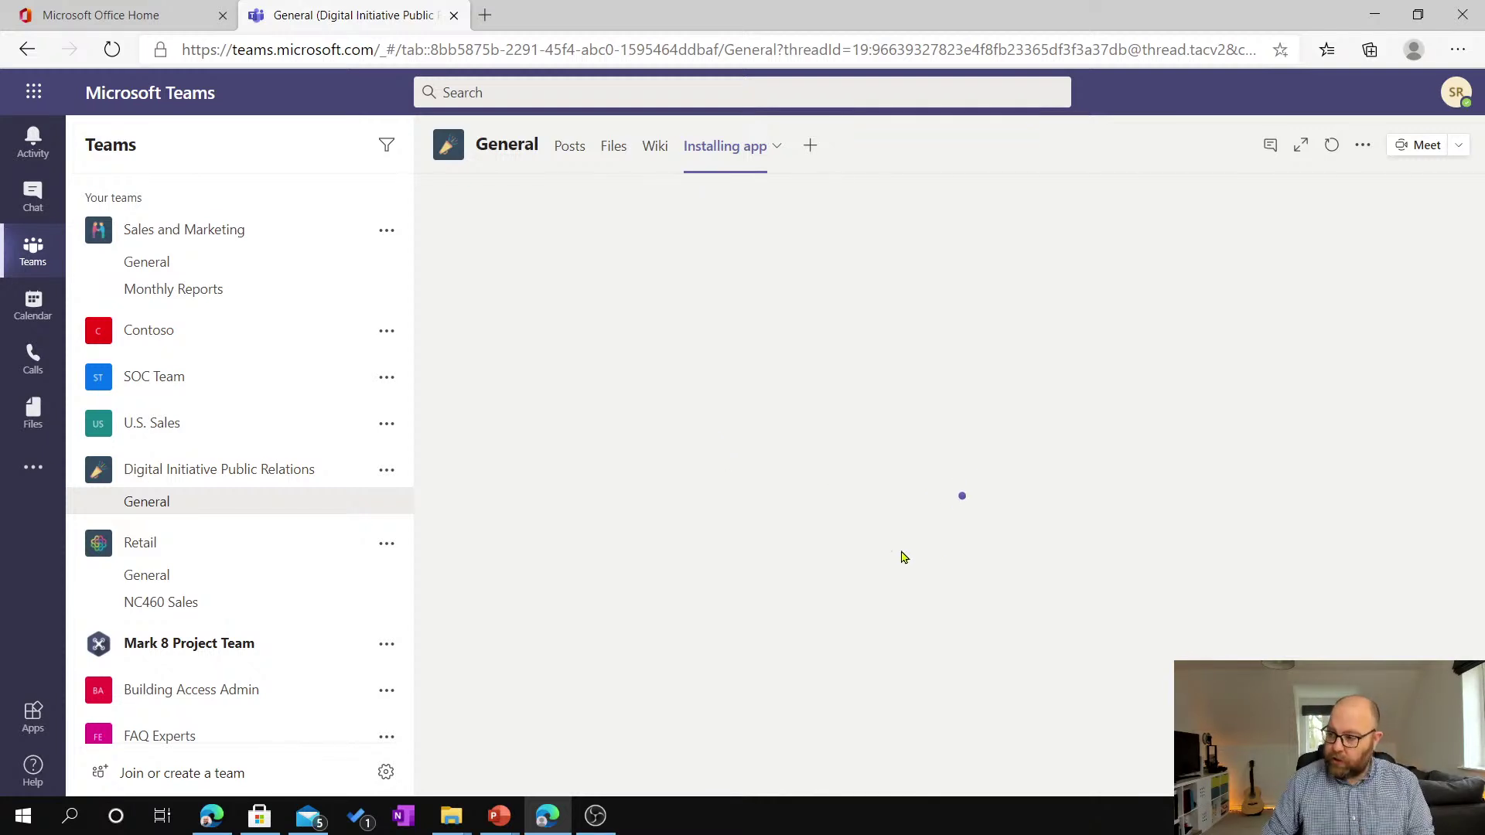
pyautogui.click(571, 159)
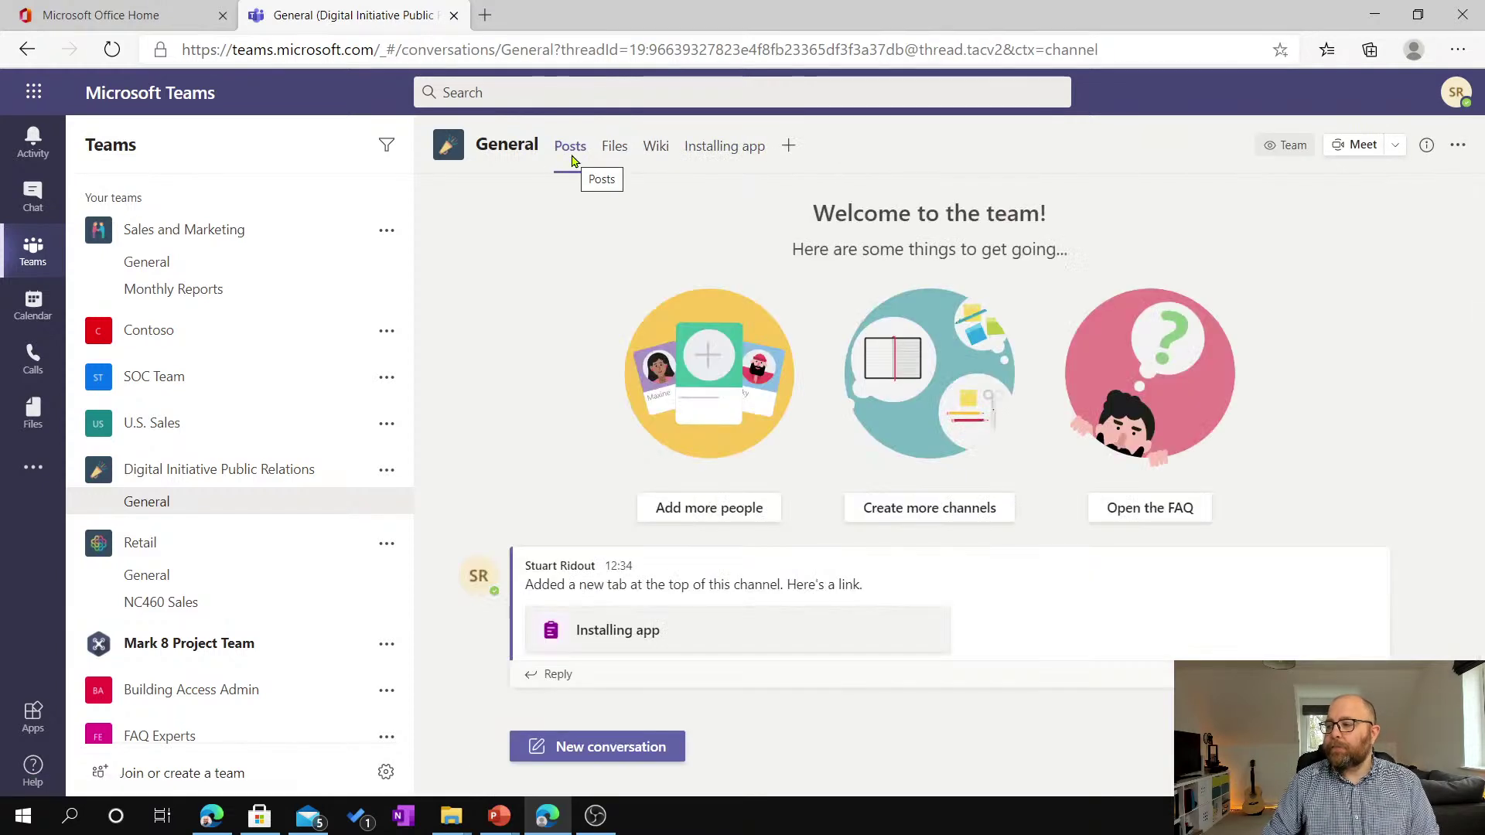
# Open the Sales and Marketing team's General channel and search the apps available as tabs for "plann".
pyautogui.click(191, 267)
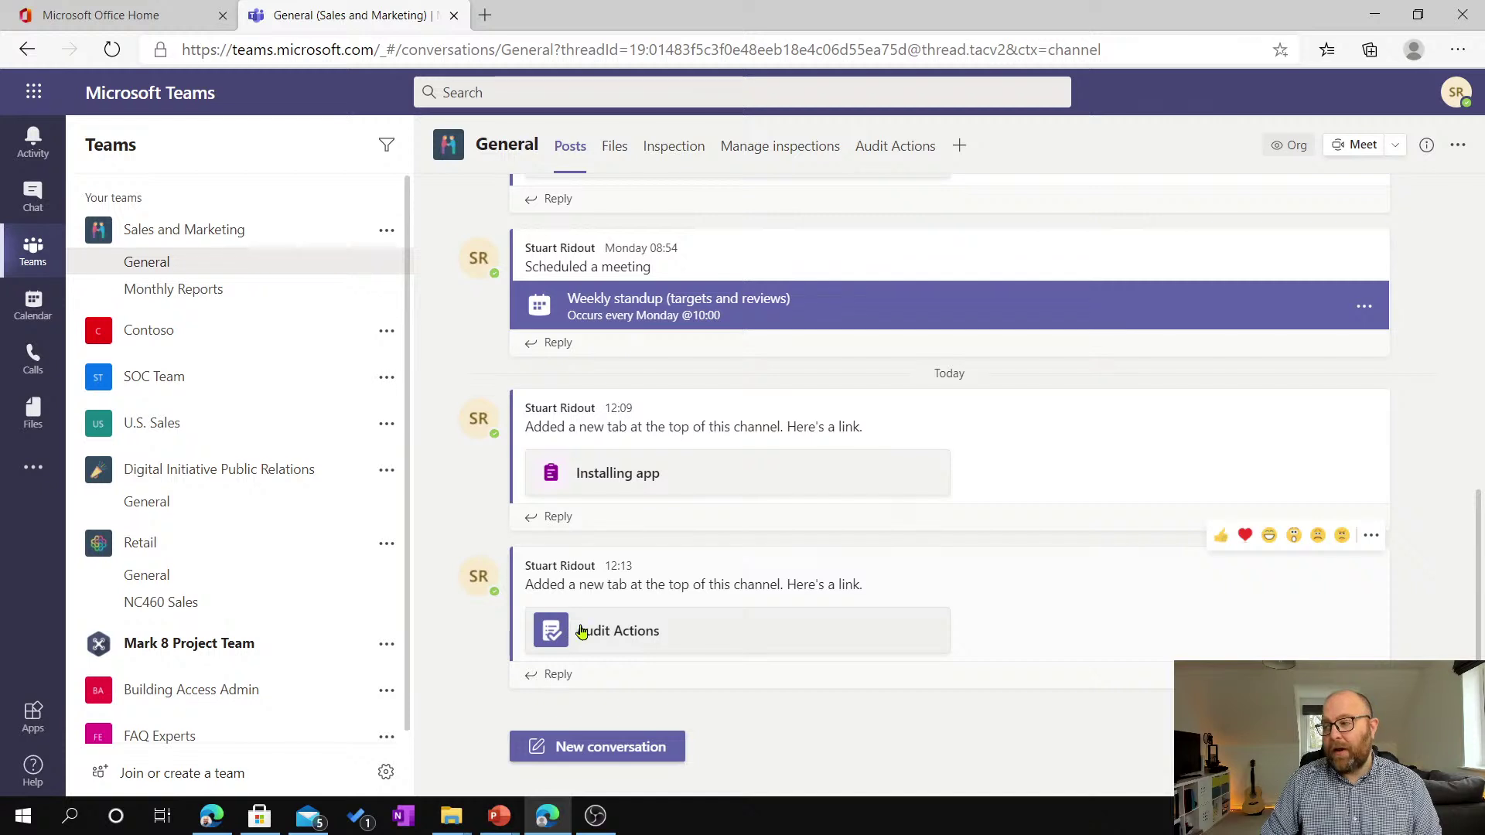
pyautogui.click(959, 147)
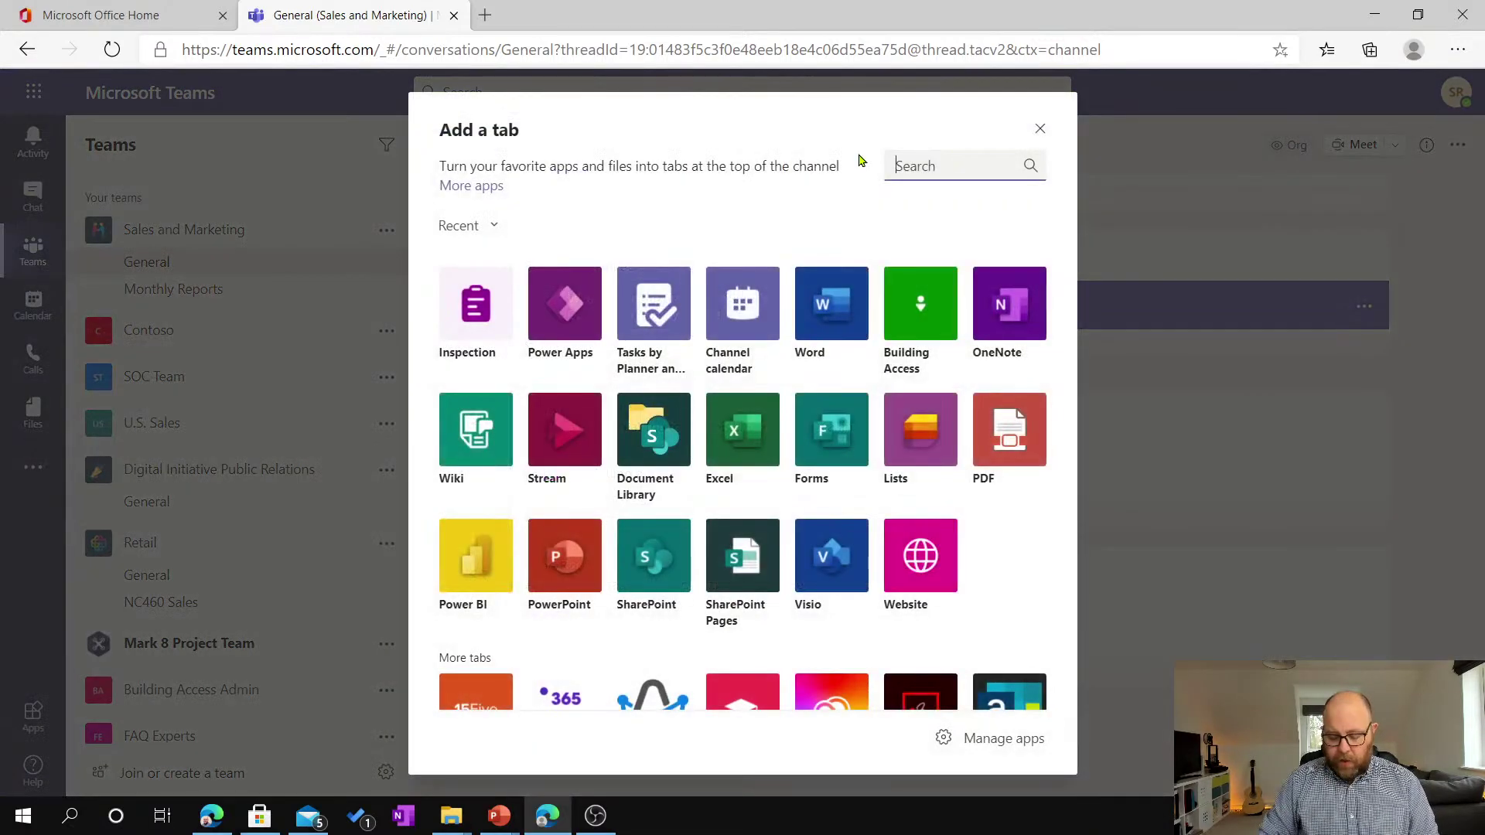
pyautogui.write('plann')
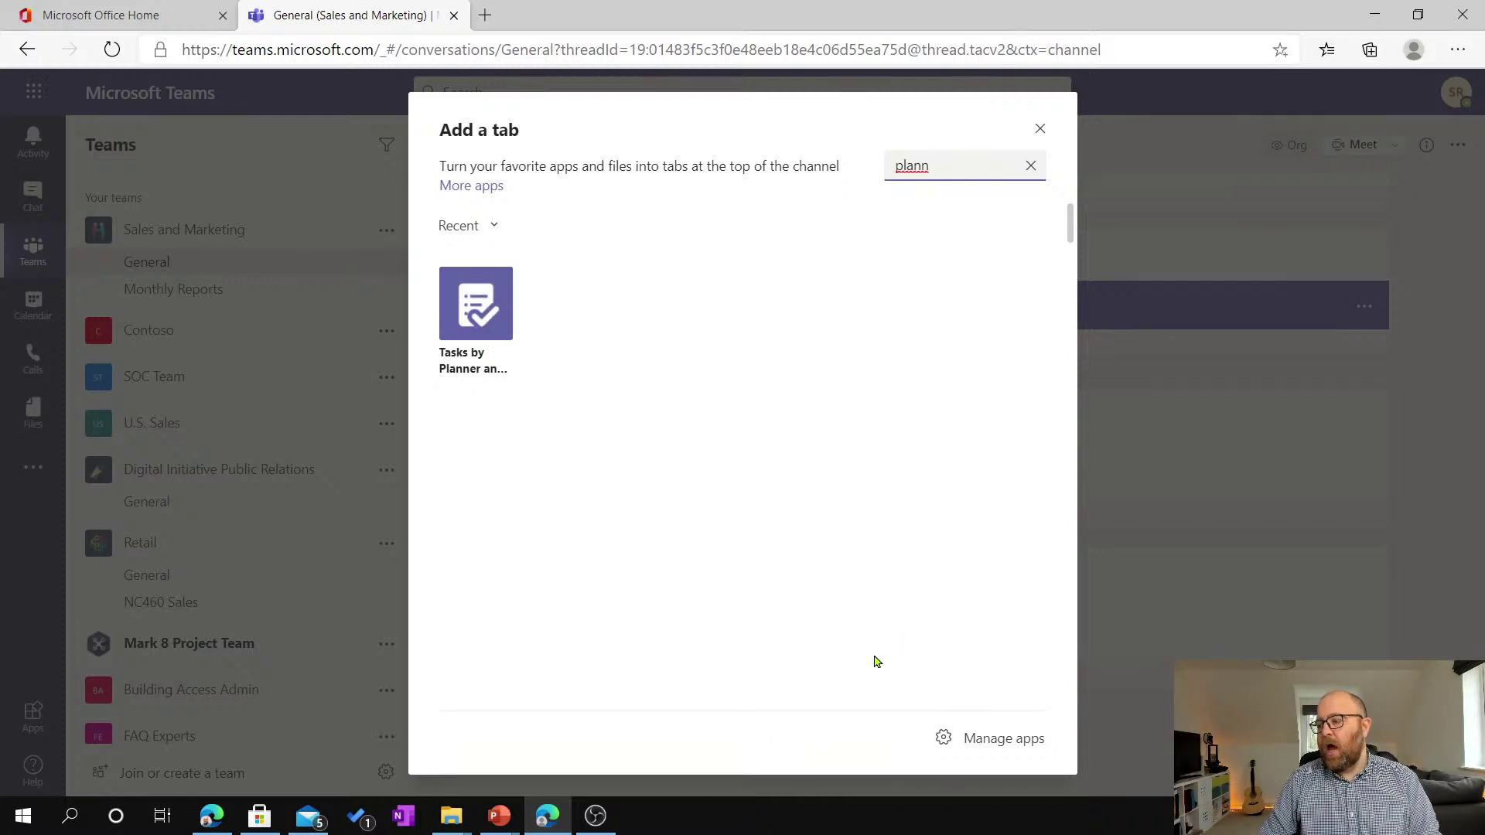
pyautogui.click(1039, 130)
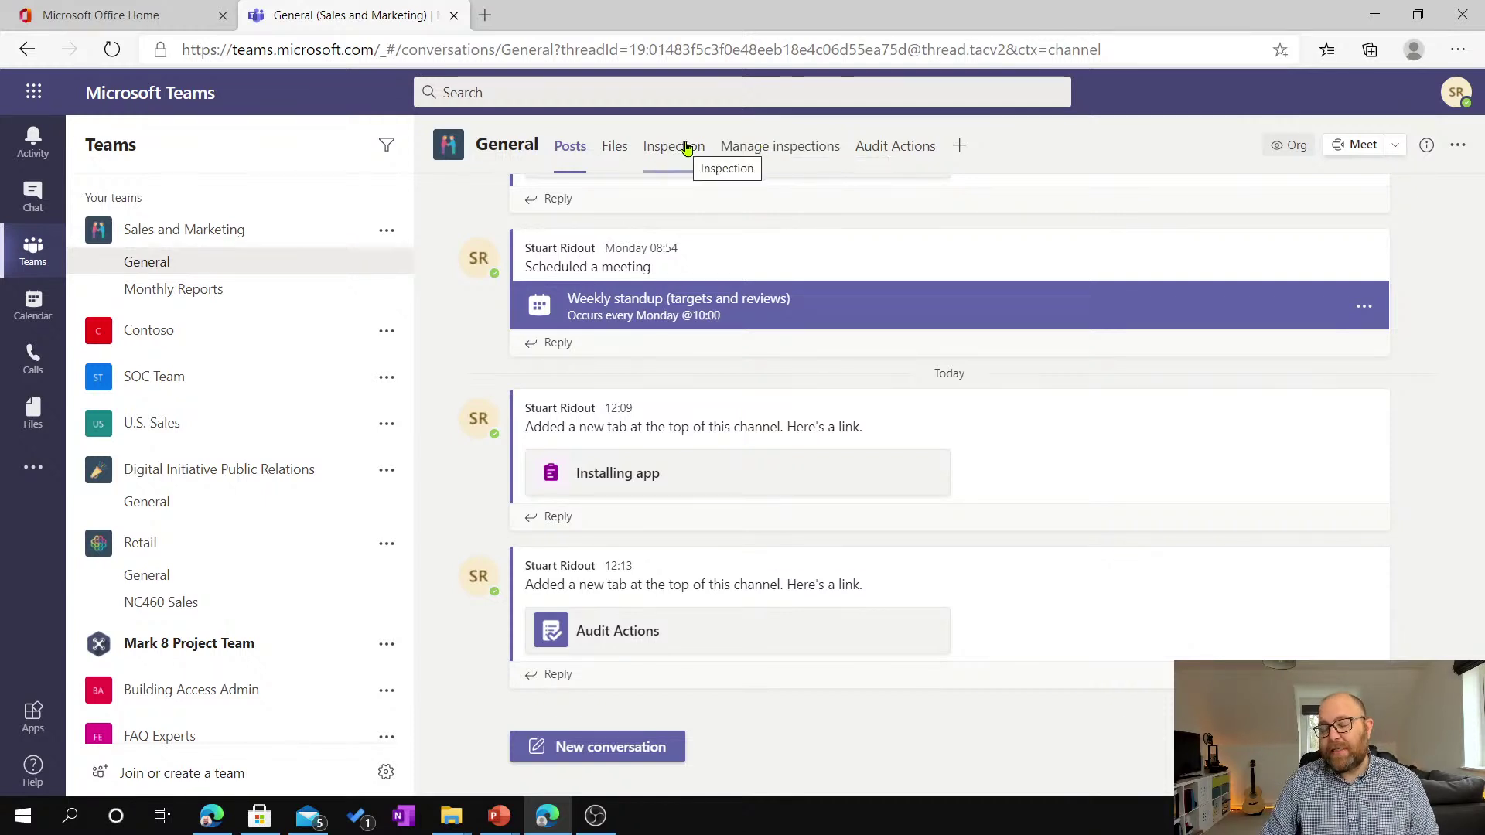
# Open Manage inspections, allow its connections to Teams, Planner and Office 365 Users, and confirm that a Planner tab already exists.
pyautogui.click(779, 152)
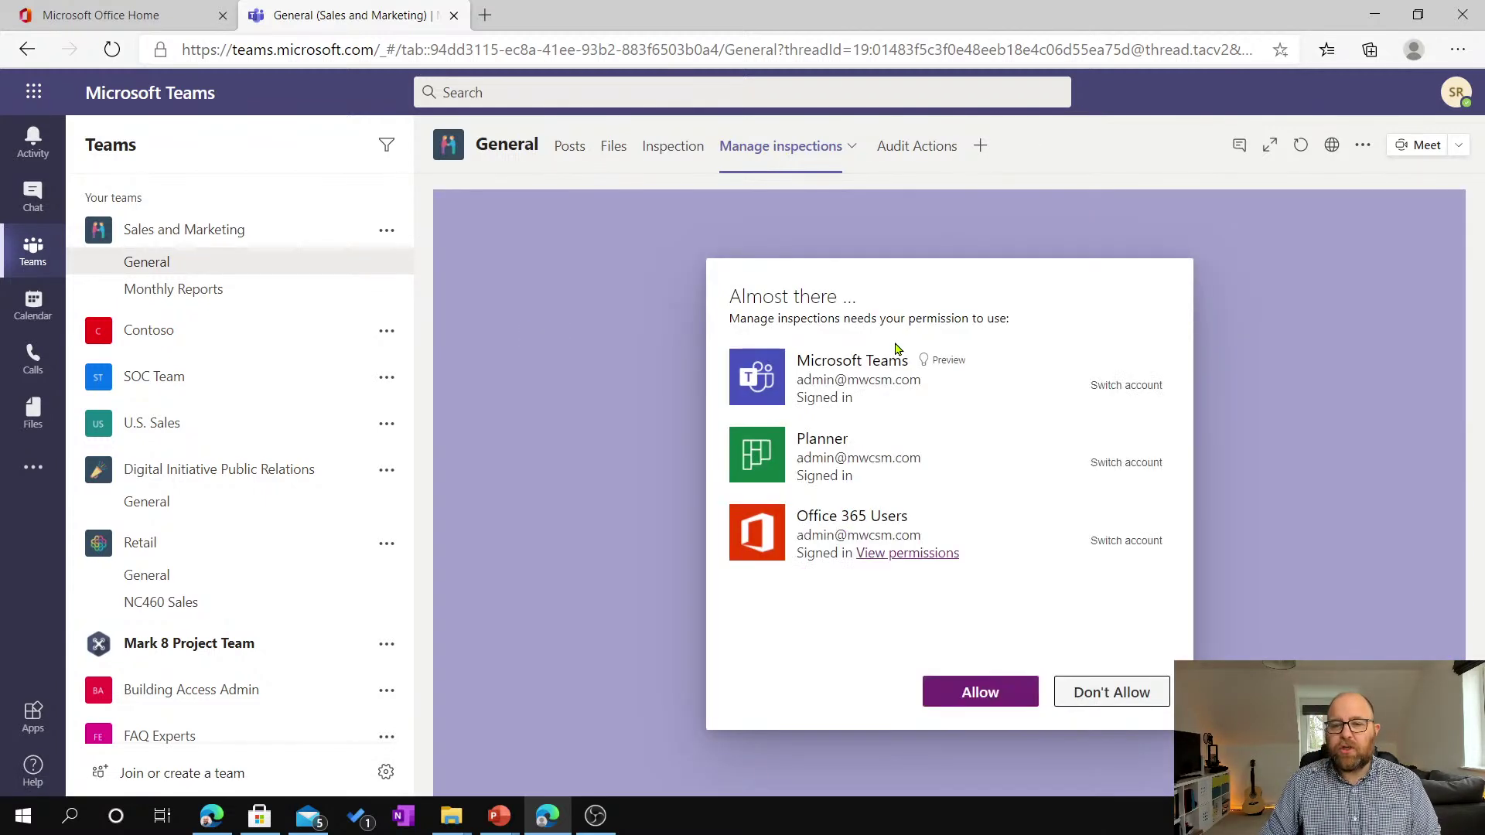
pyautogui.click(985, 695)
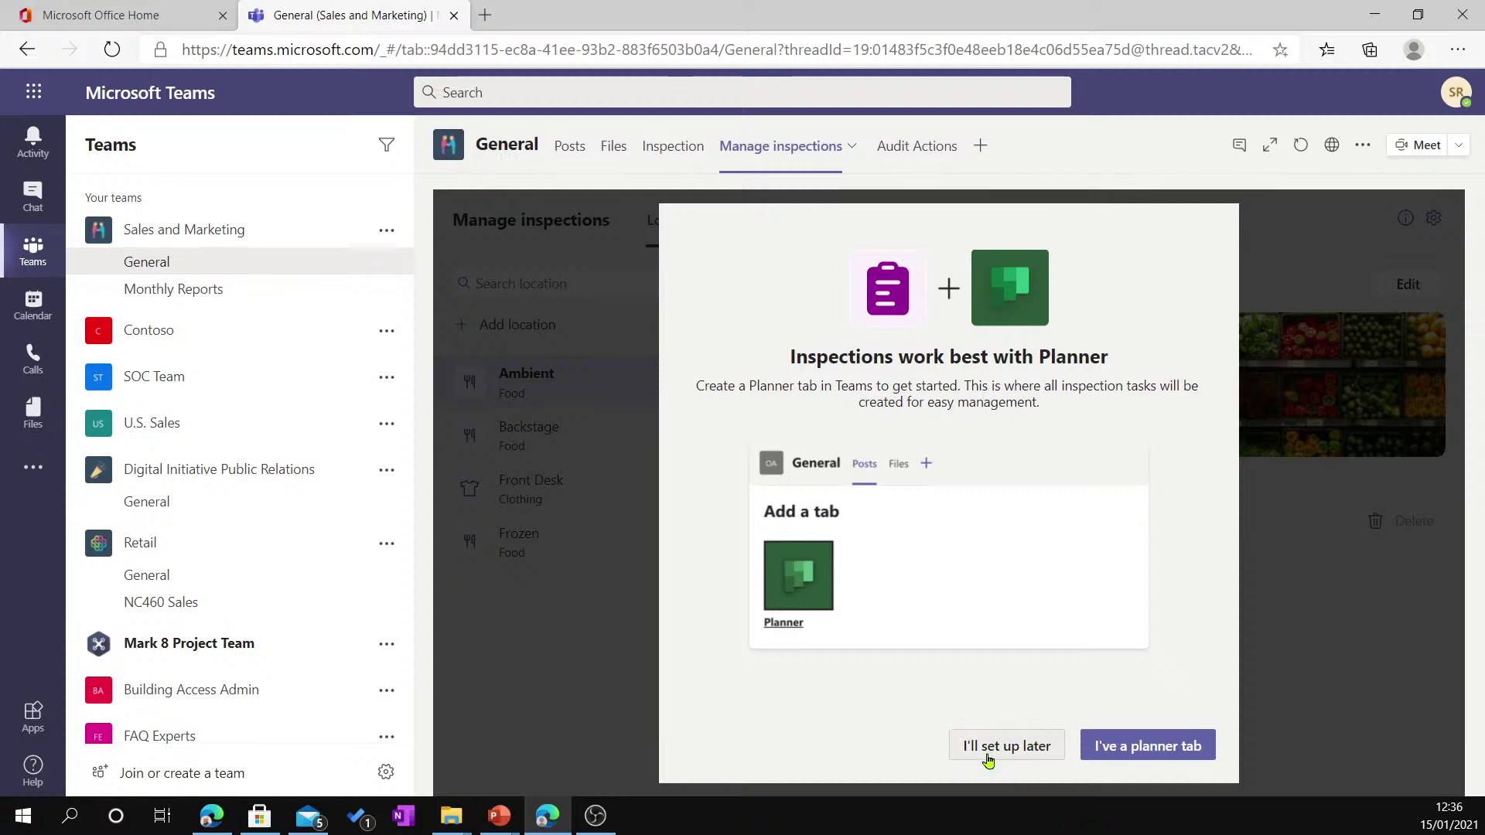
pyautogui.click(1135, 755)
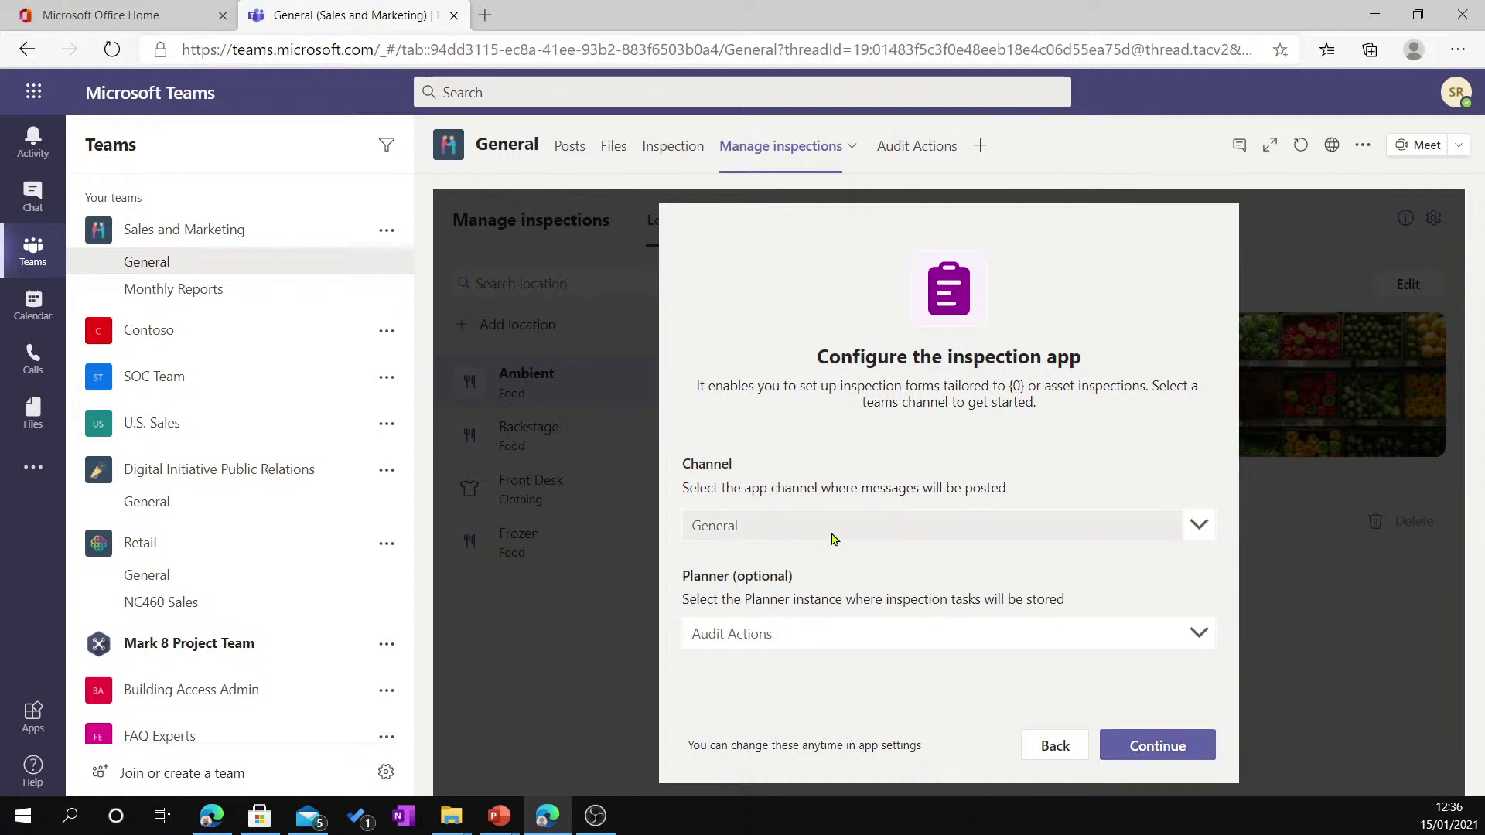
# Configure the inspection app with the General channel for messages and the Audit Actions plan for tasks, and complete the introduction screens.
pyautogui.click(871, 532)
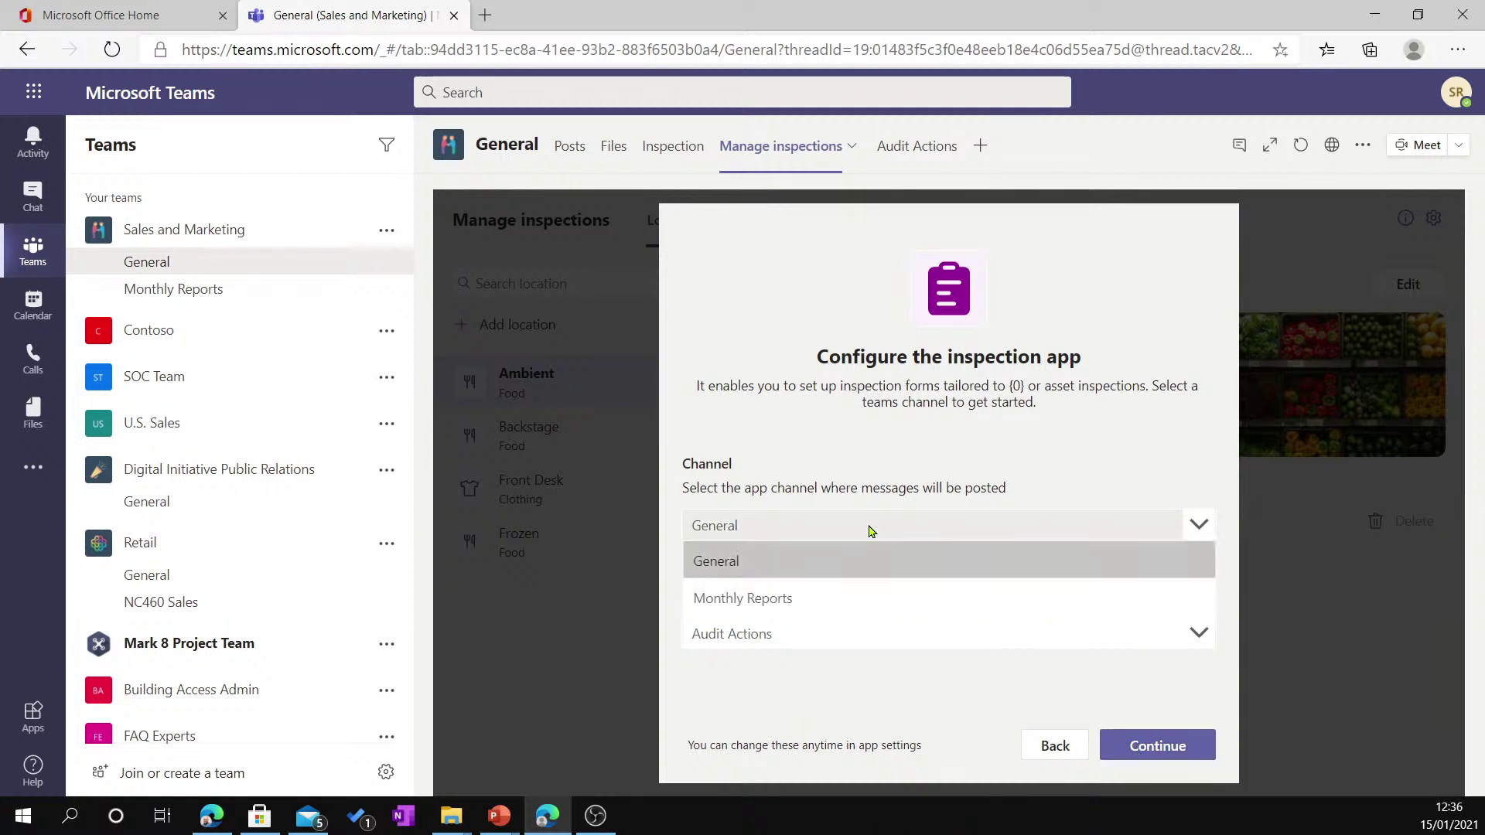
pyautogui.click(753, 560)
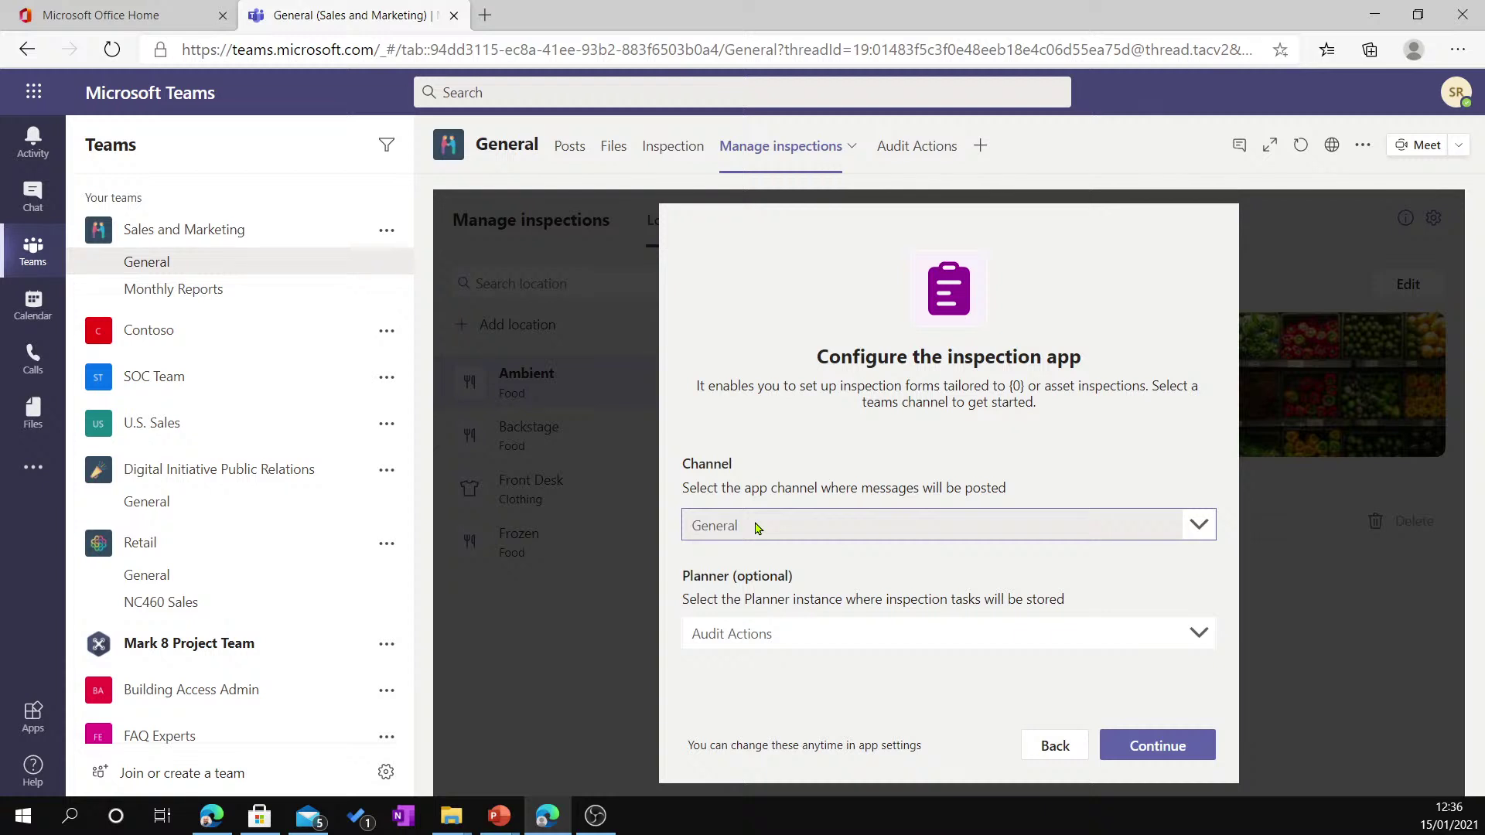
pyautogui.click(814, 652)
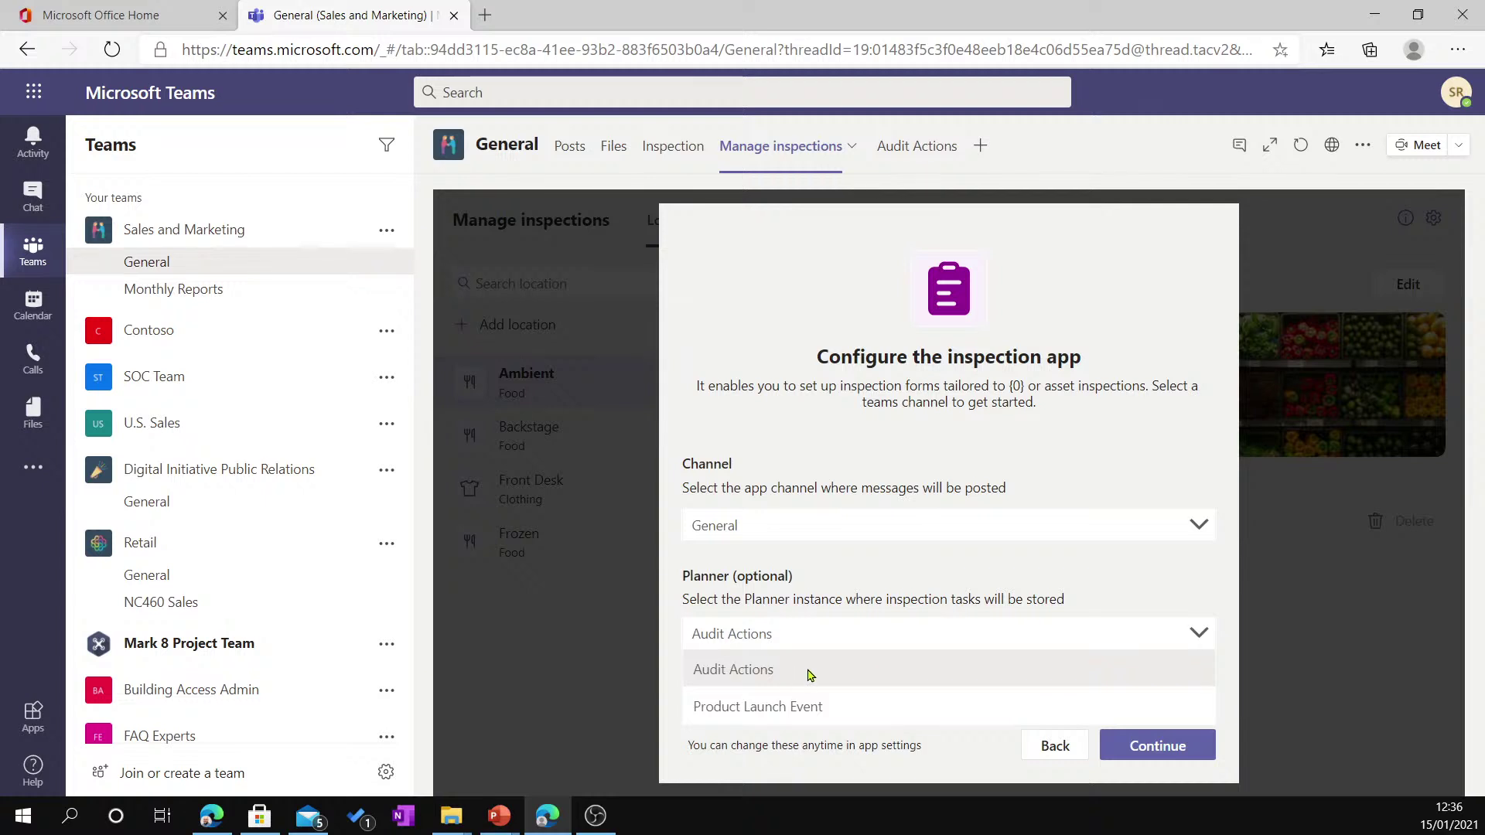
pyautogui.click(755, 674)
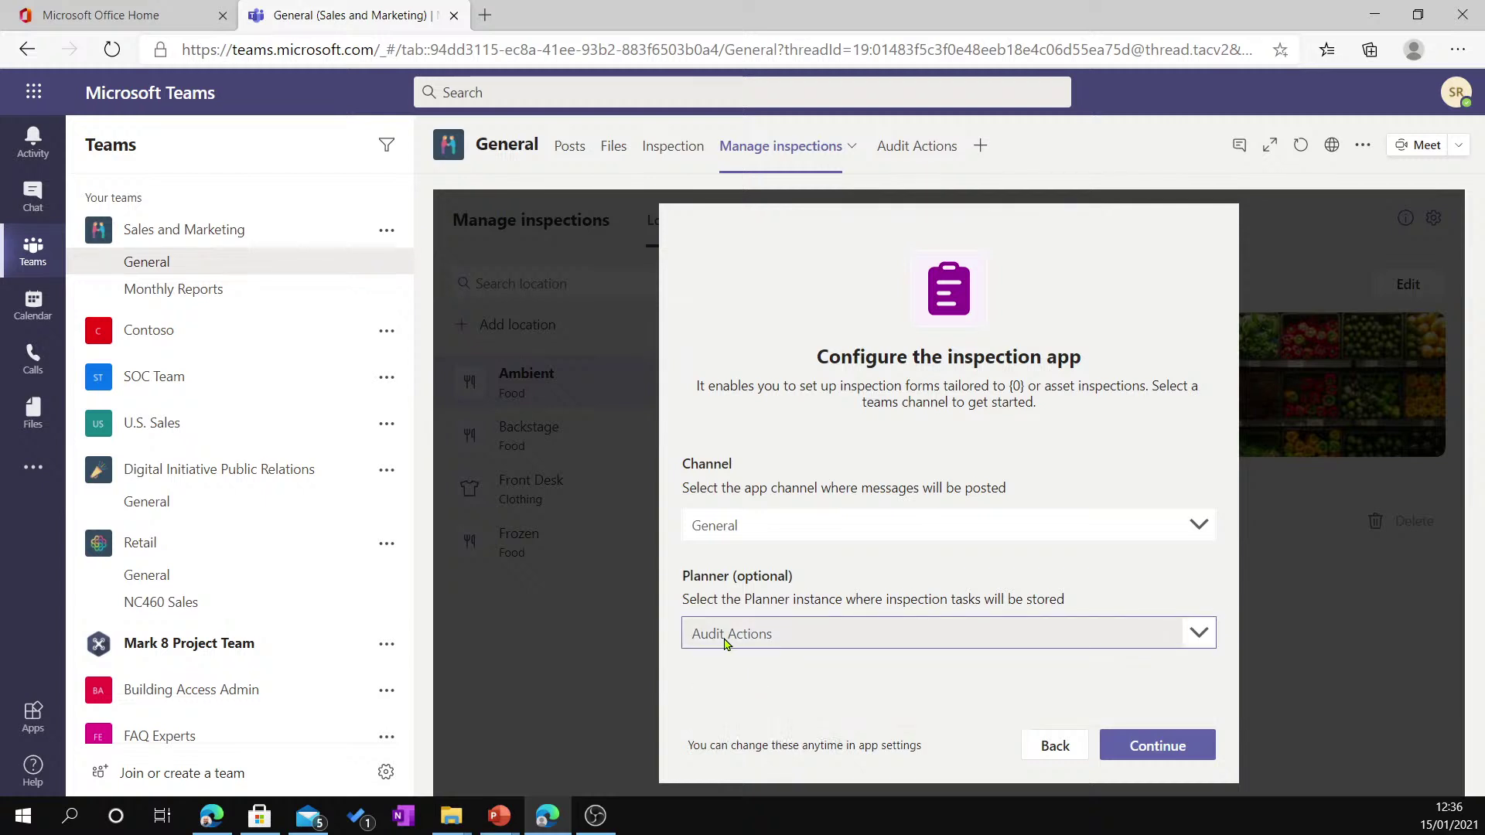
pyautogui.click(1153, 748)
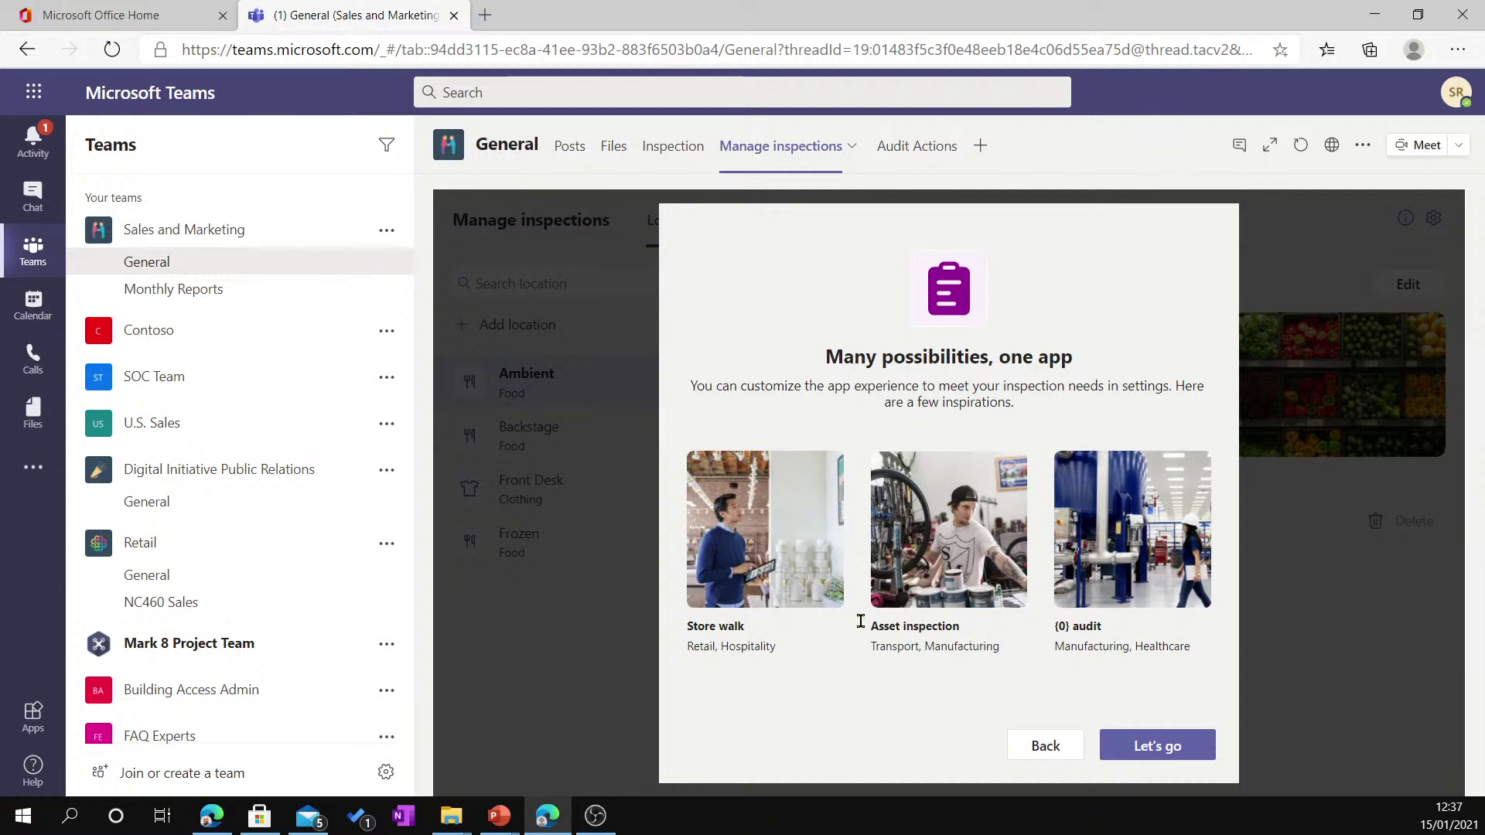
pyautogui.click(1148, 745)
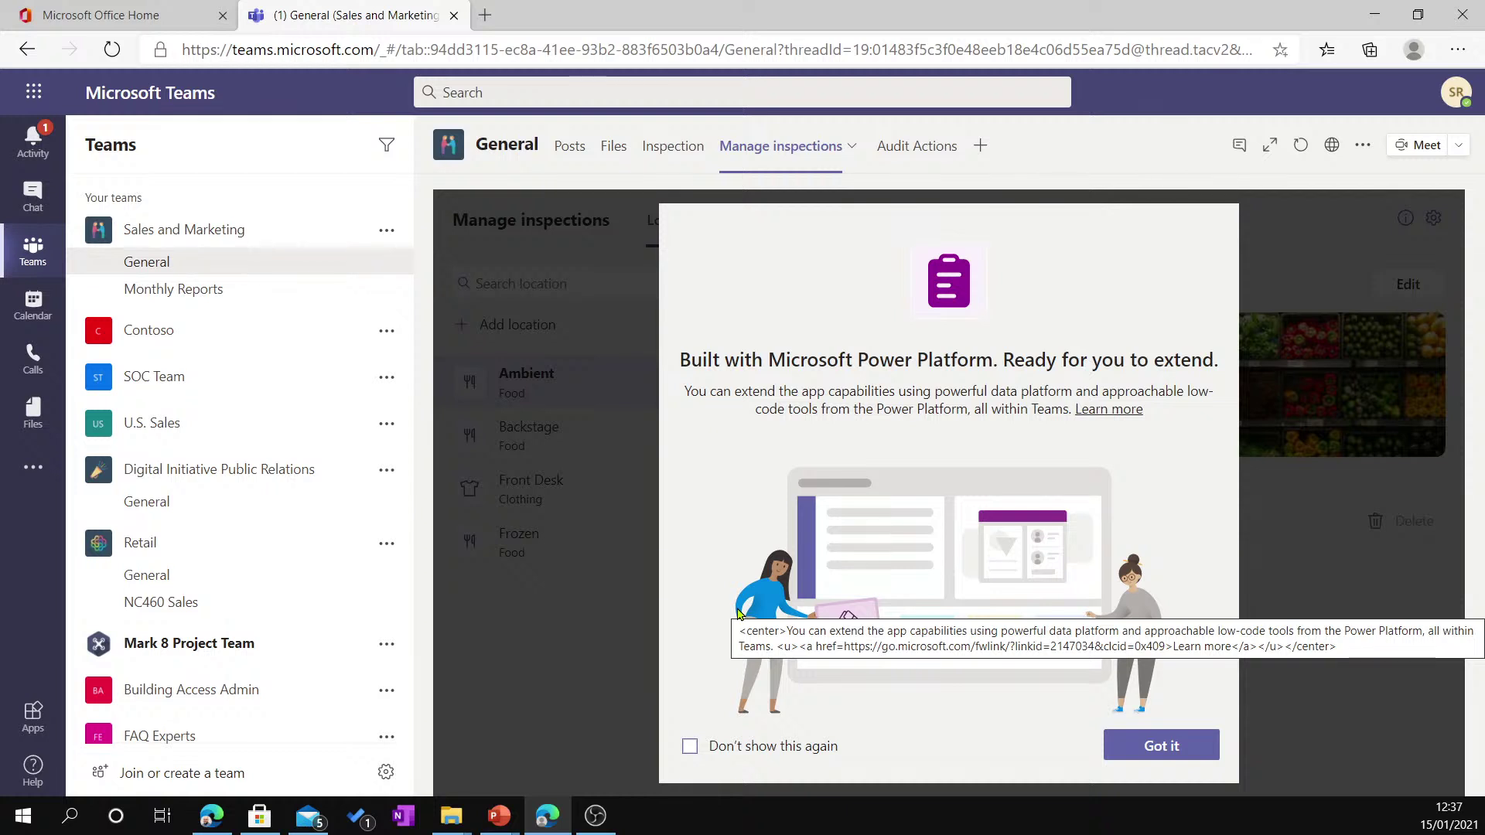
pyautogui.click(1157, 746)
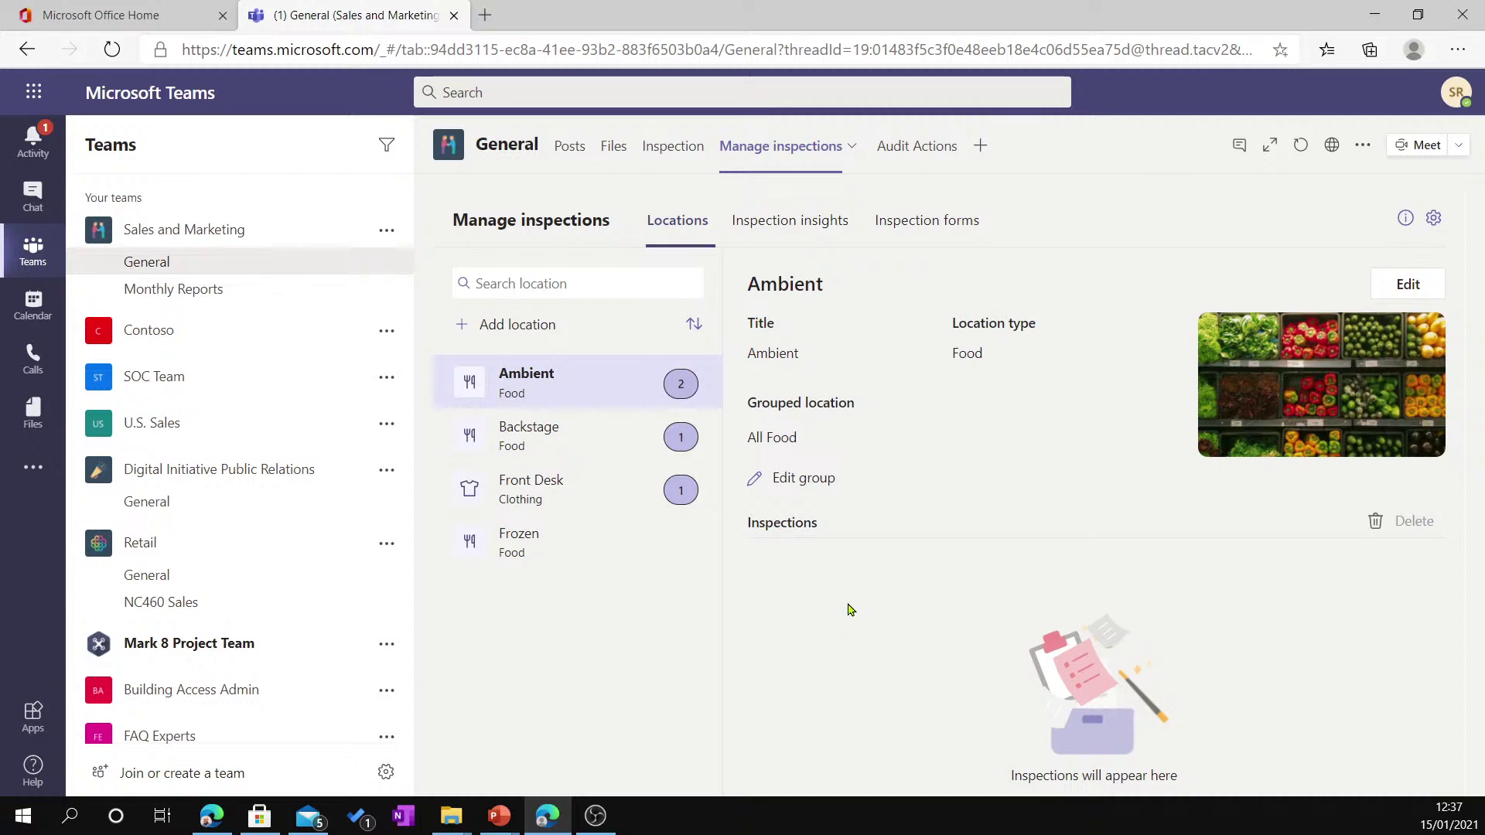
# Open the channel's Inspection app and allow its connections to Planner, Teams and Office 365 Users.
pyautogui.click(682, 155)
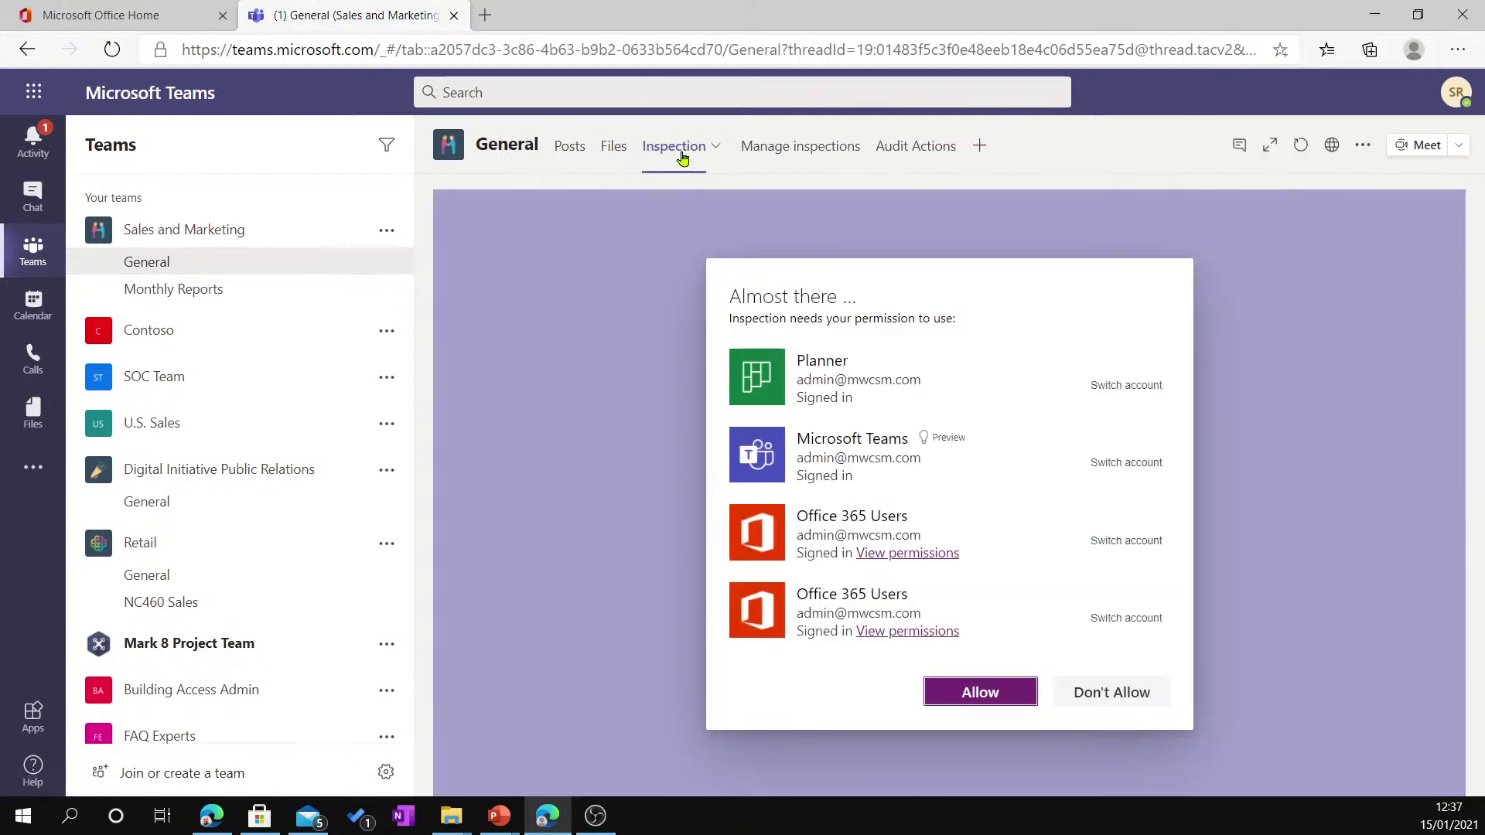
pyautogui.click(989, 692)
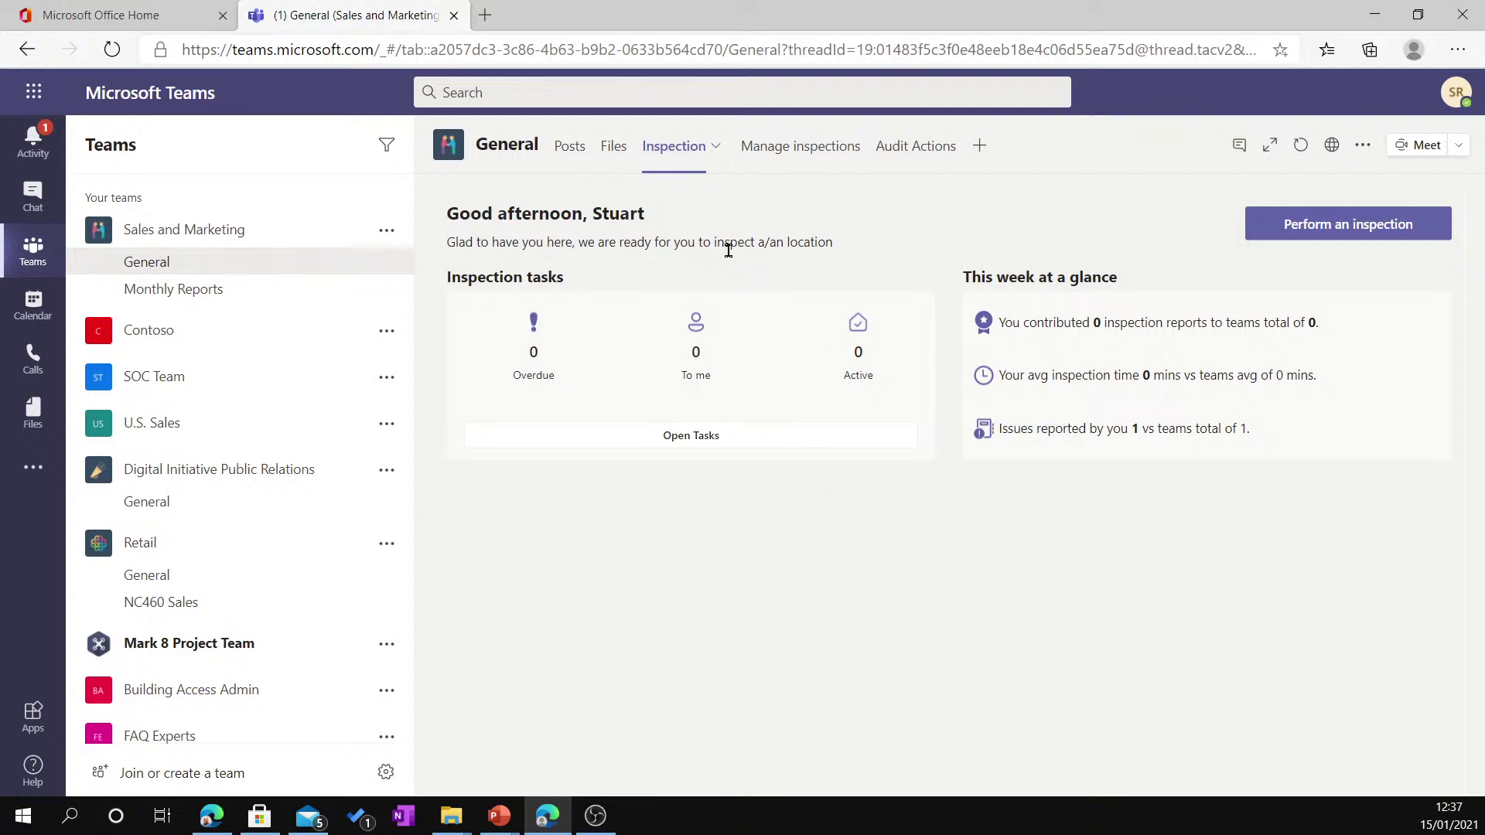
# Set up a new inspection of the Ambient location, filtered by Food, using the Morning Store Walk checklist.
pyautogui.click(1336, 231)
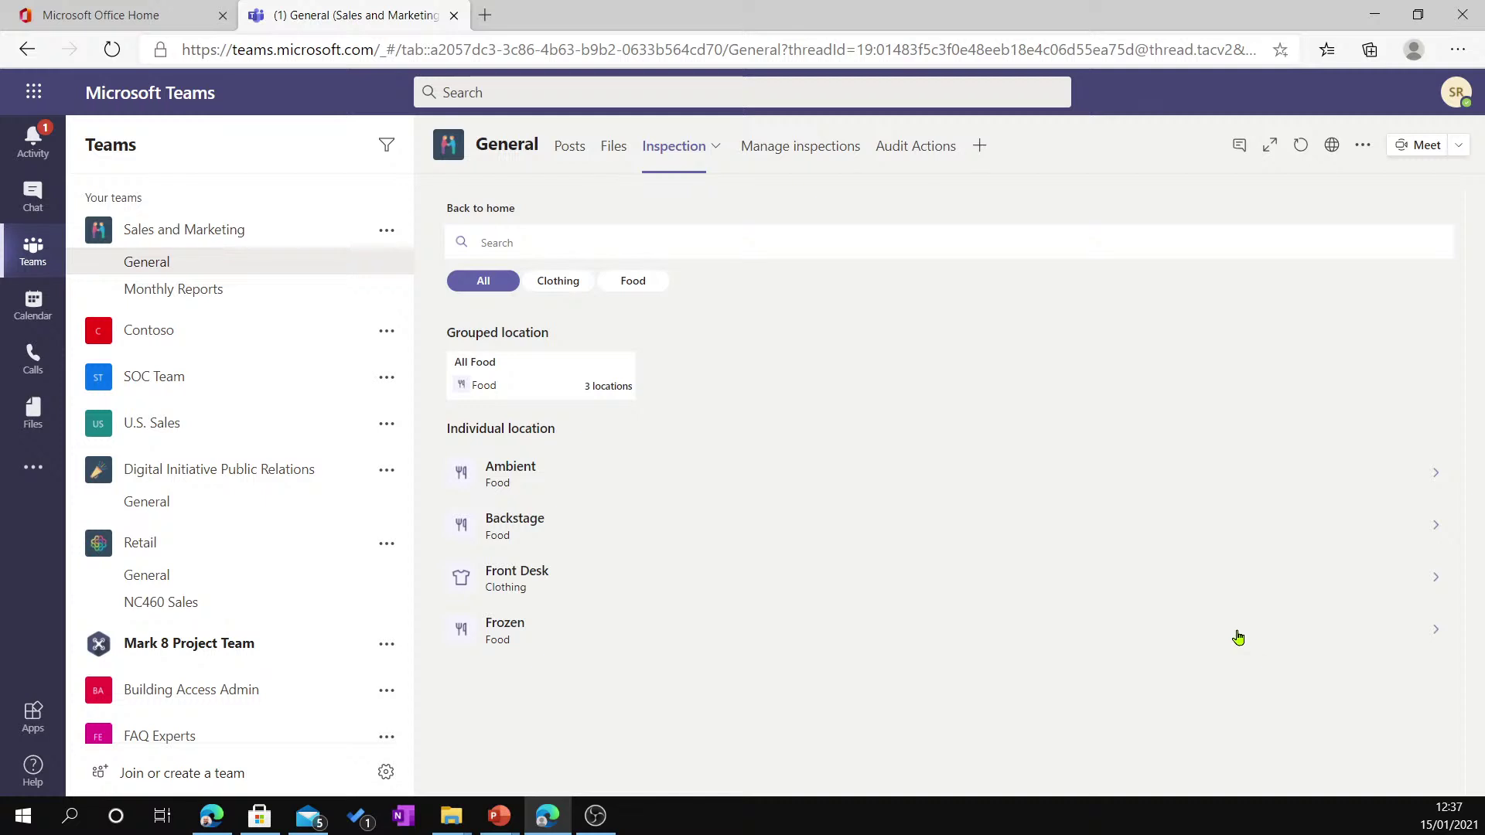
pyautogui.click(550, 285)
pyautogui.click(631, 283)
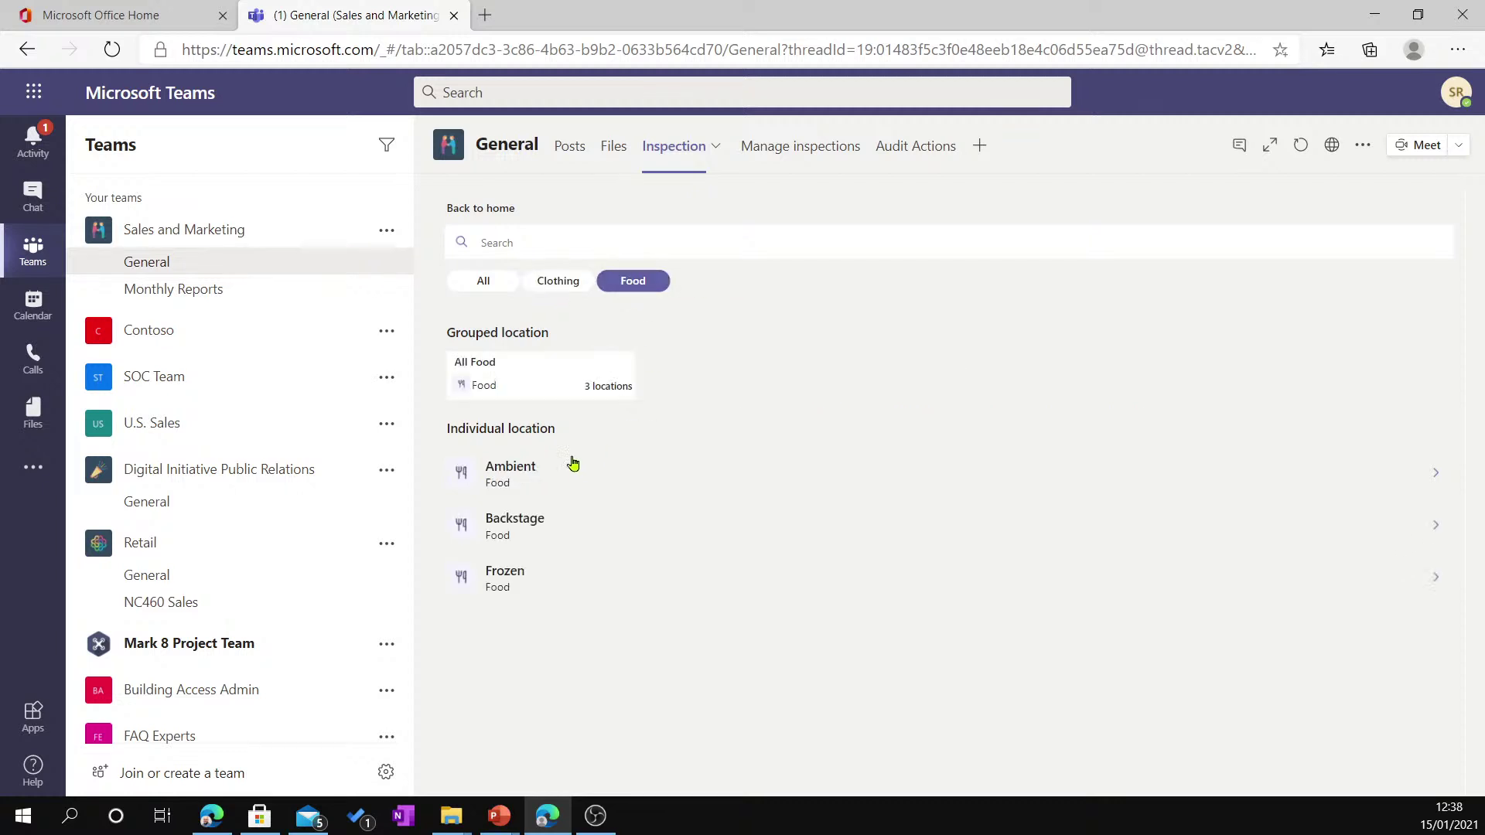
pyautogui.click(510, 481)
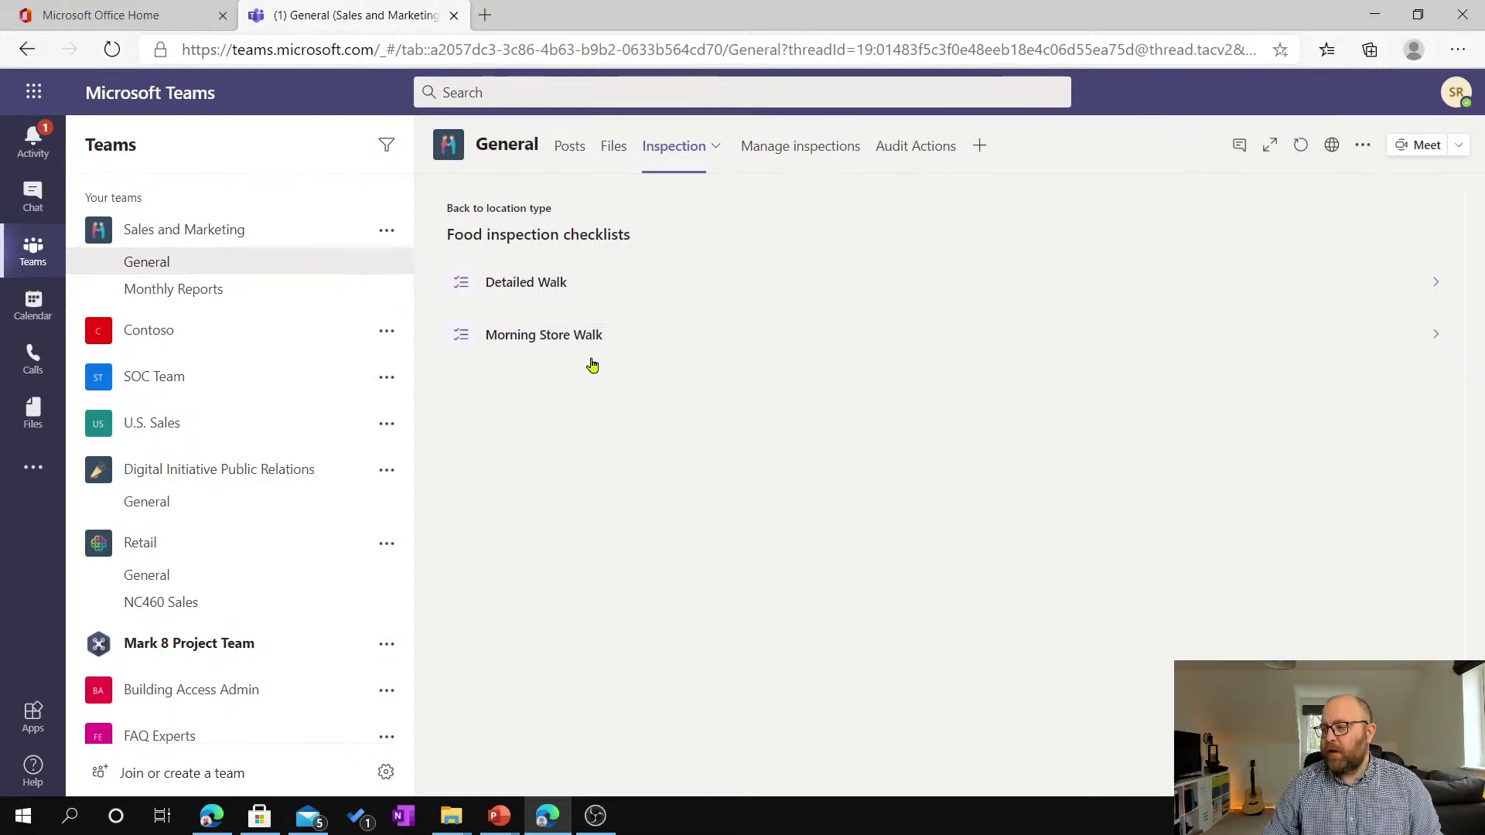
pyautogui.click(540, 342)
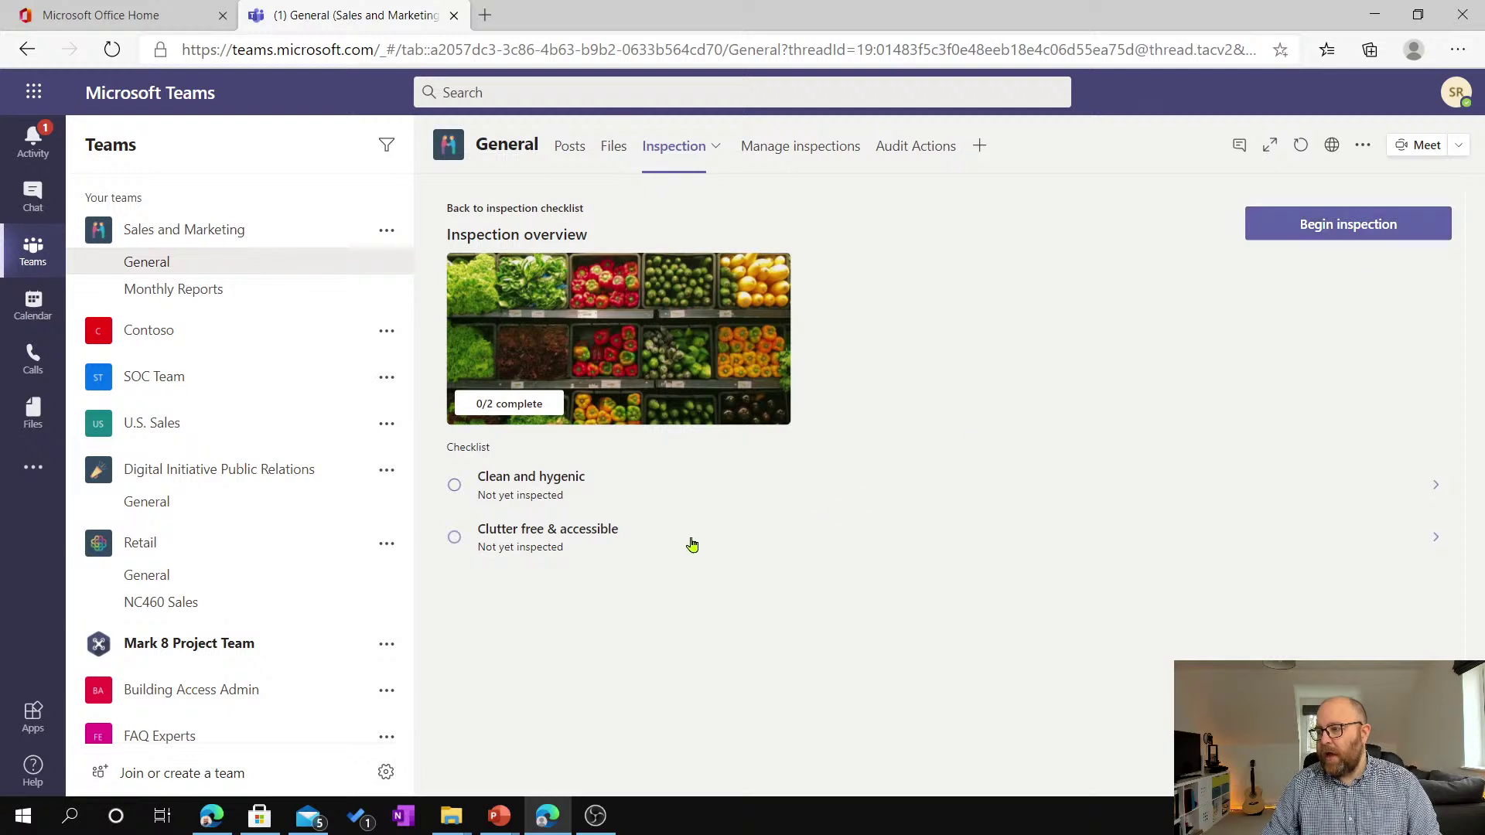
# Open the Clean and hygenic item from the inspection checklist and mark it as Ok.
pyautogui.click(1434, 485)
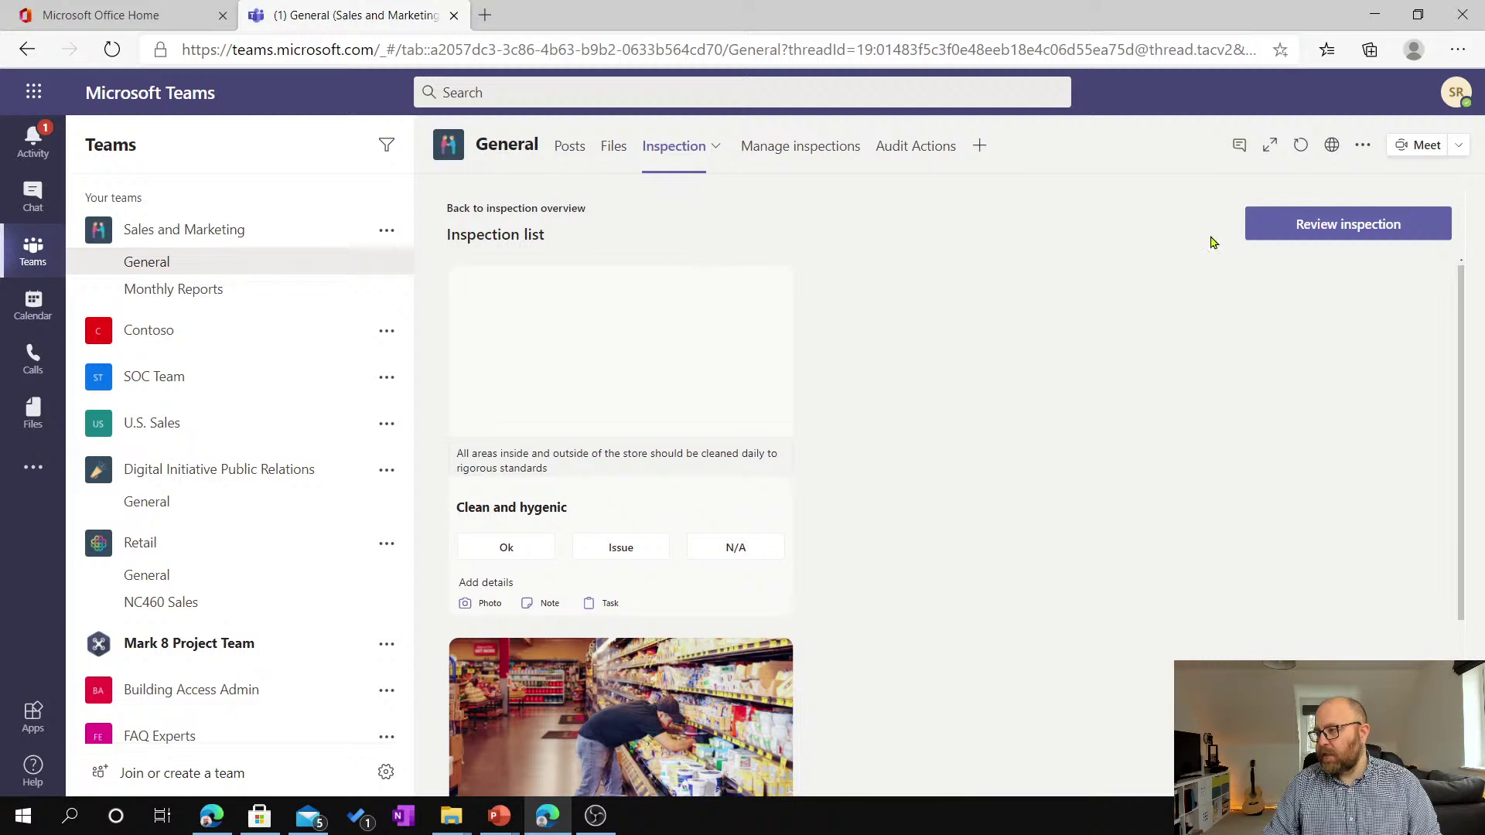
pyautogui.click(555, 210)
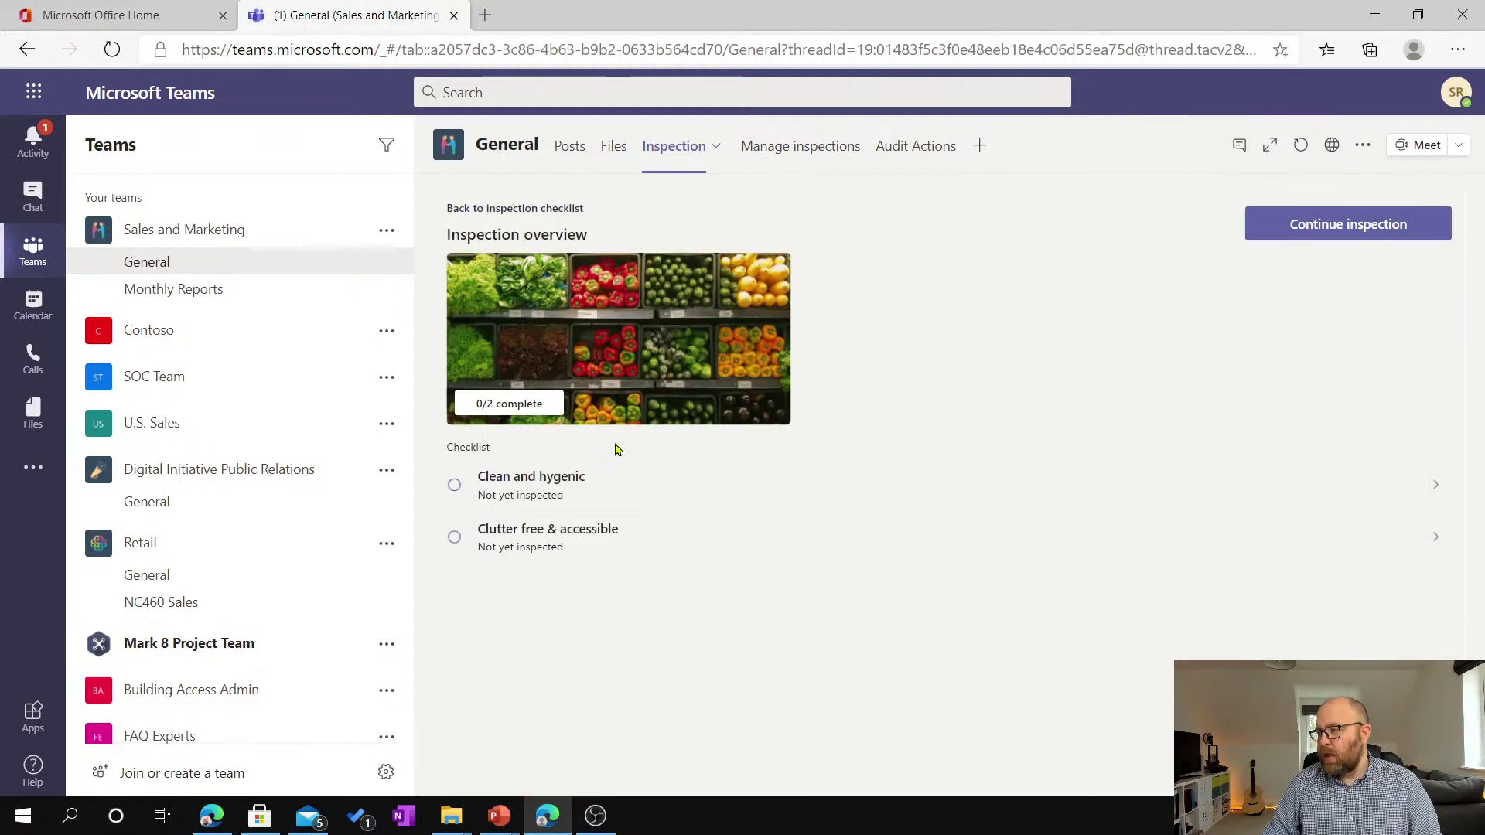
pyautogui.click(456, 490)
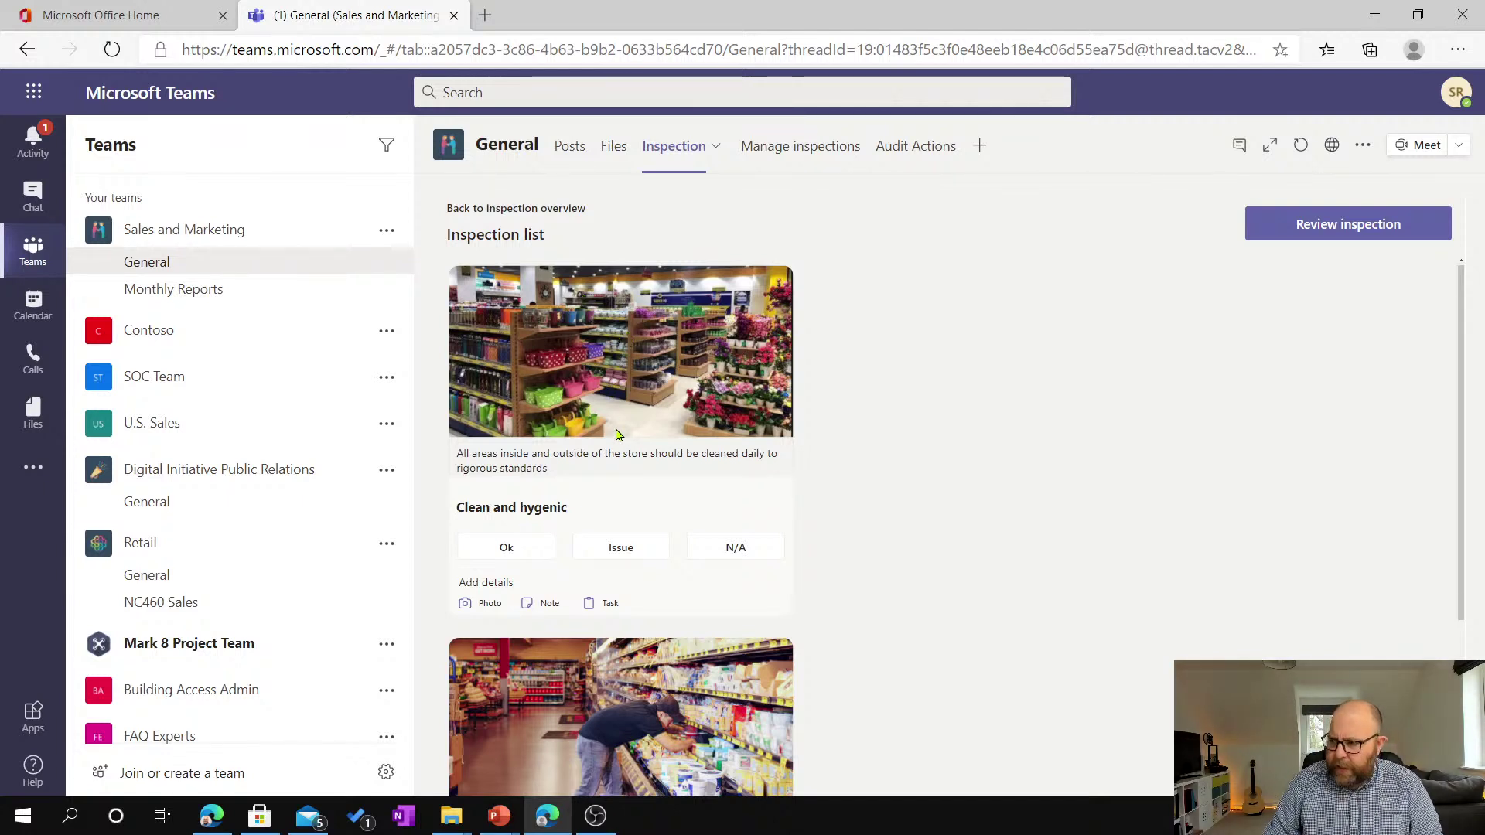
pyautogui.click(507, 546)
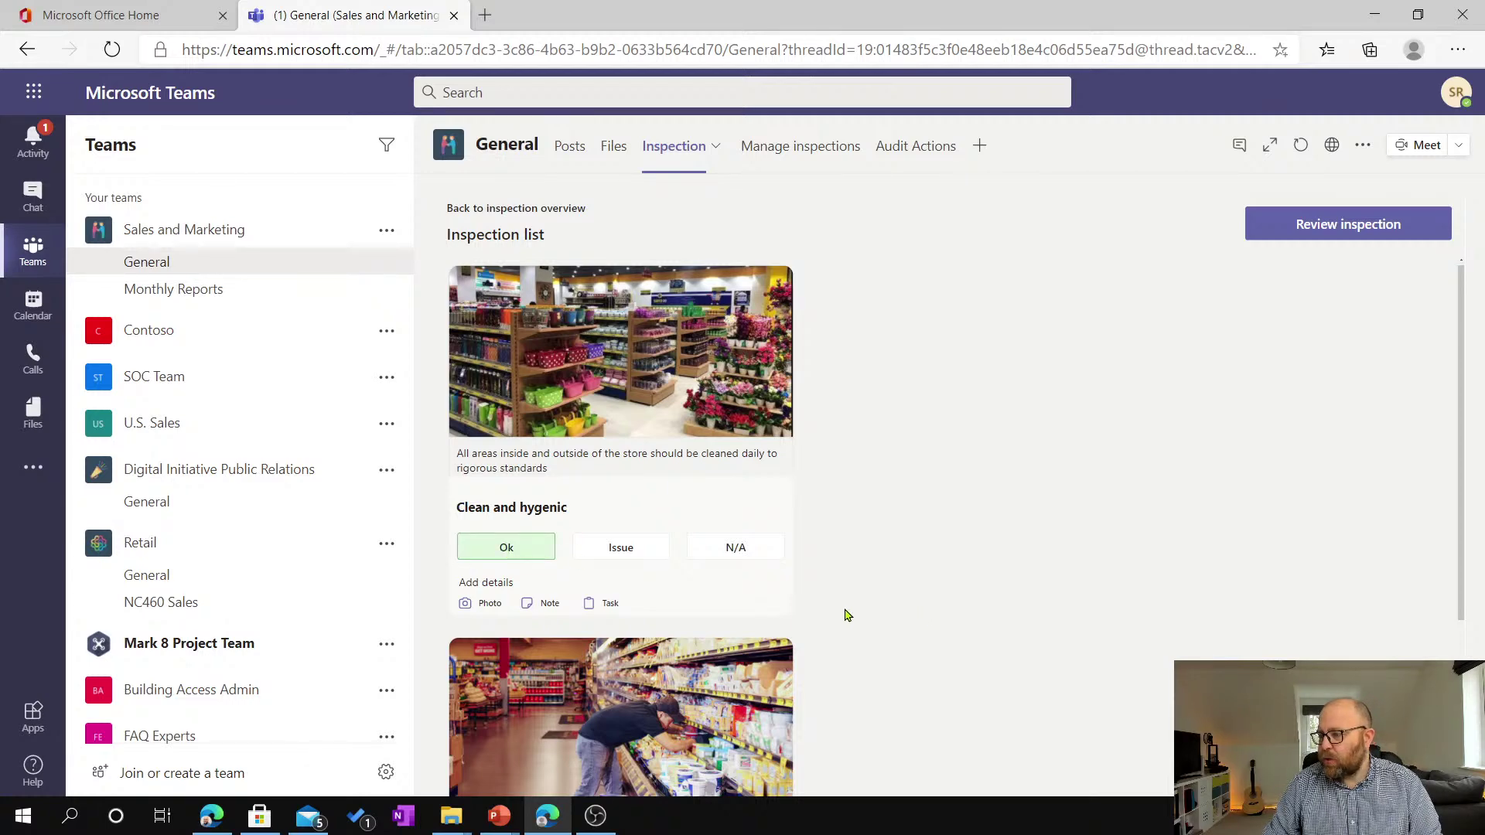
# Add and save the note "Excellent example. Should be showcased for all stores." on the Clean and hygenic checklist item.
pyautogui.scroll(-2, 541, 503)
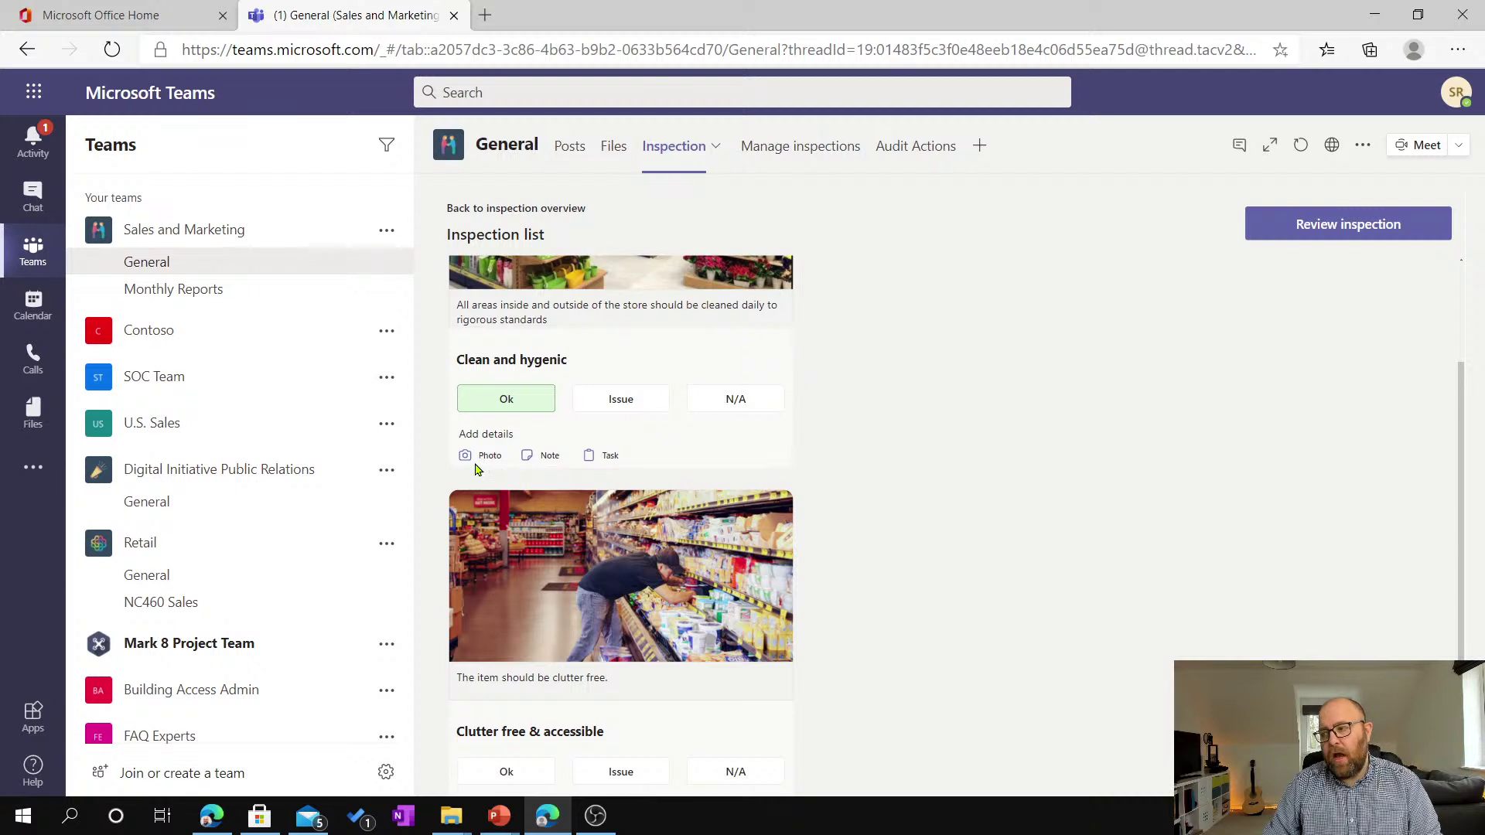
pyautogui.click(530, 458)
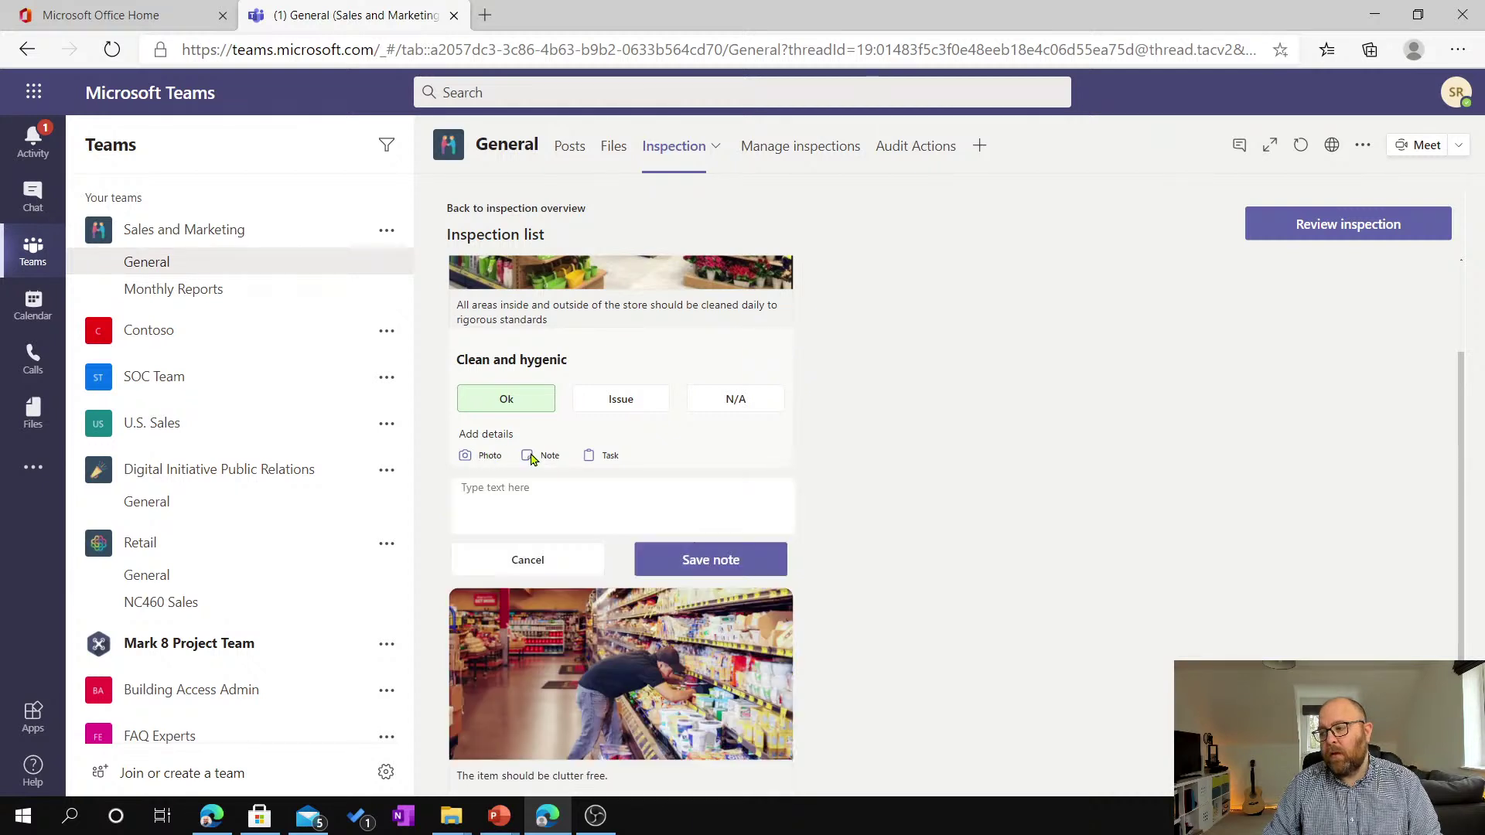
pyautogui.click(534, 489)
pyautogui.write('E')
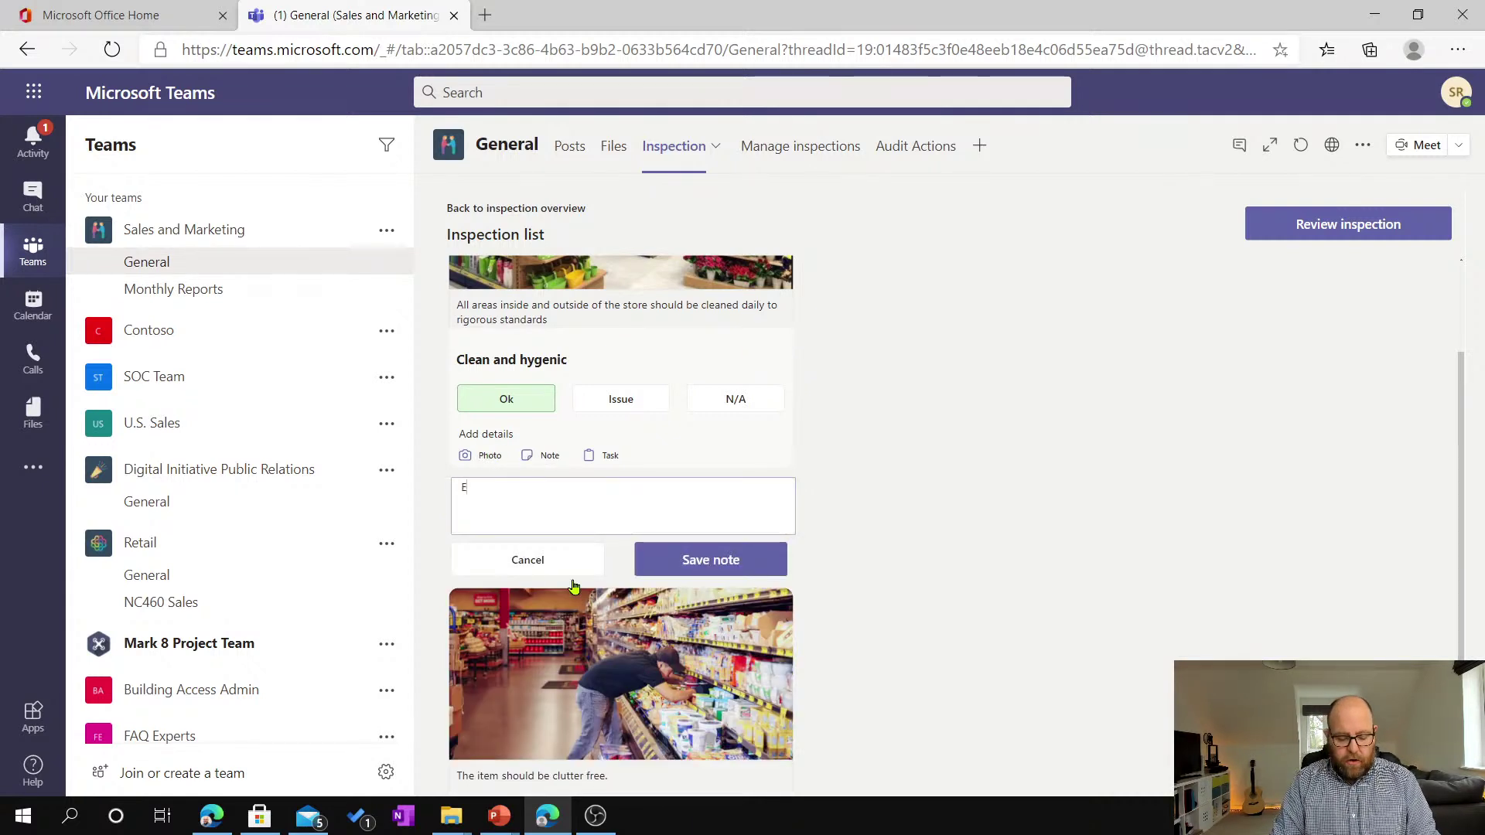
pyautogui.write('xcellent exampl')
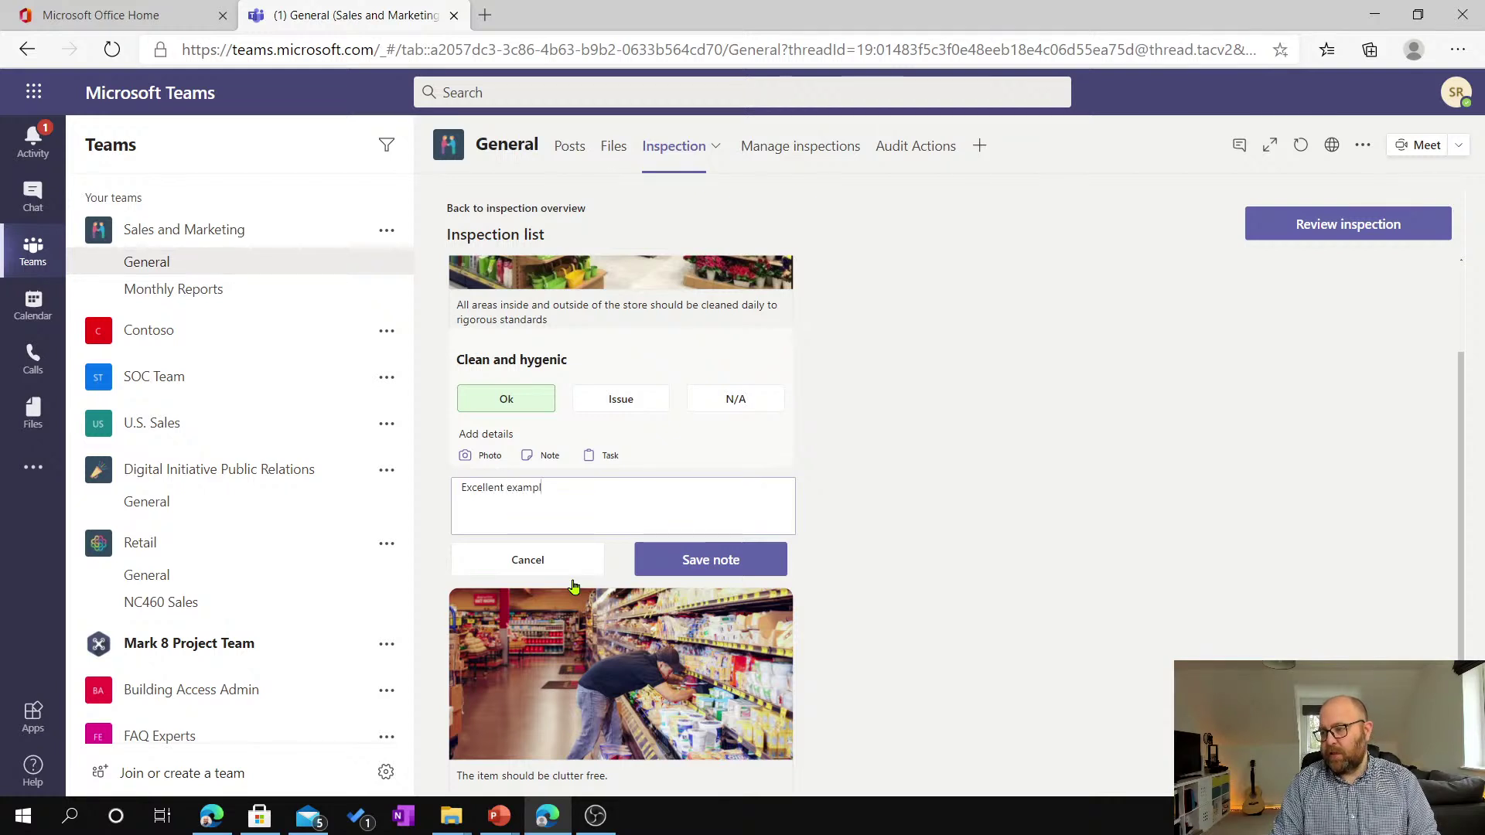
pyautogui.write('e.  Should be')
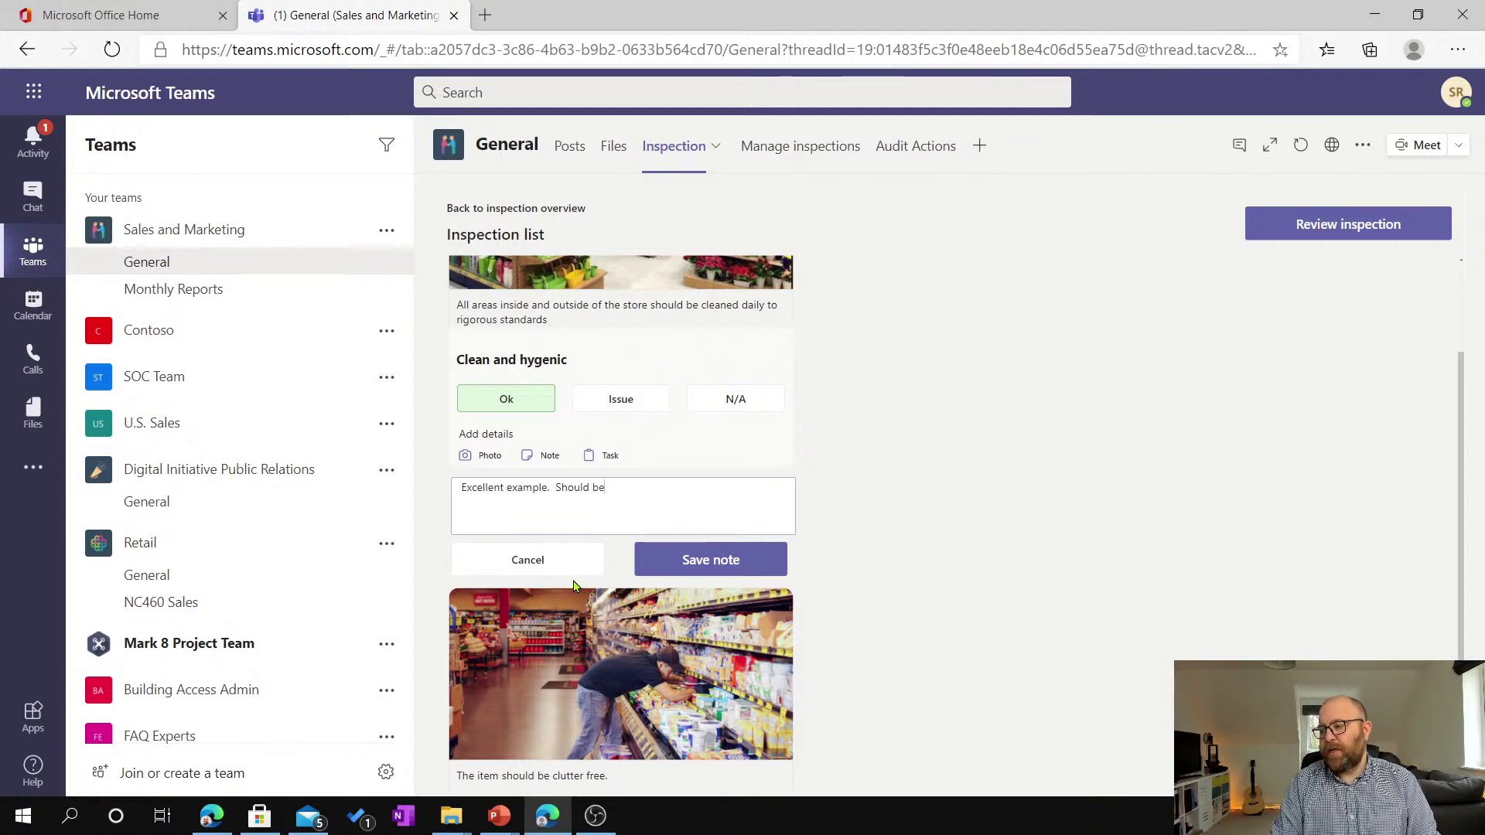
pyautogui.write(' showcase')
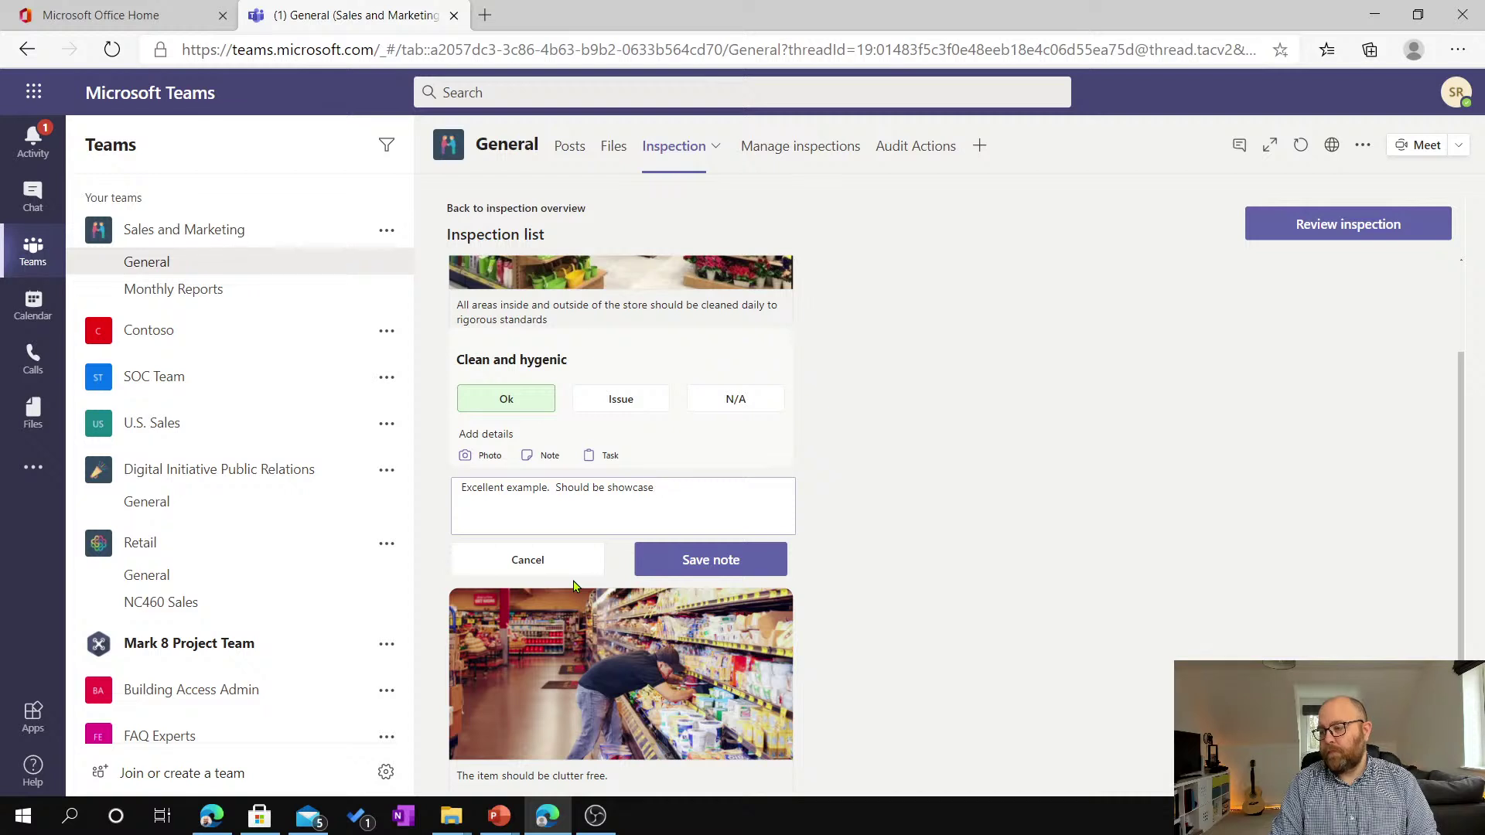
pyautogui.write('rfor all stores.')
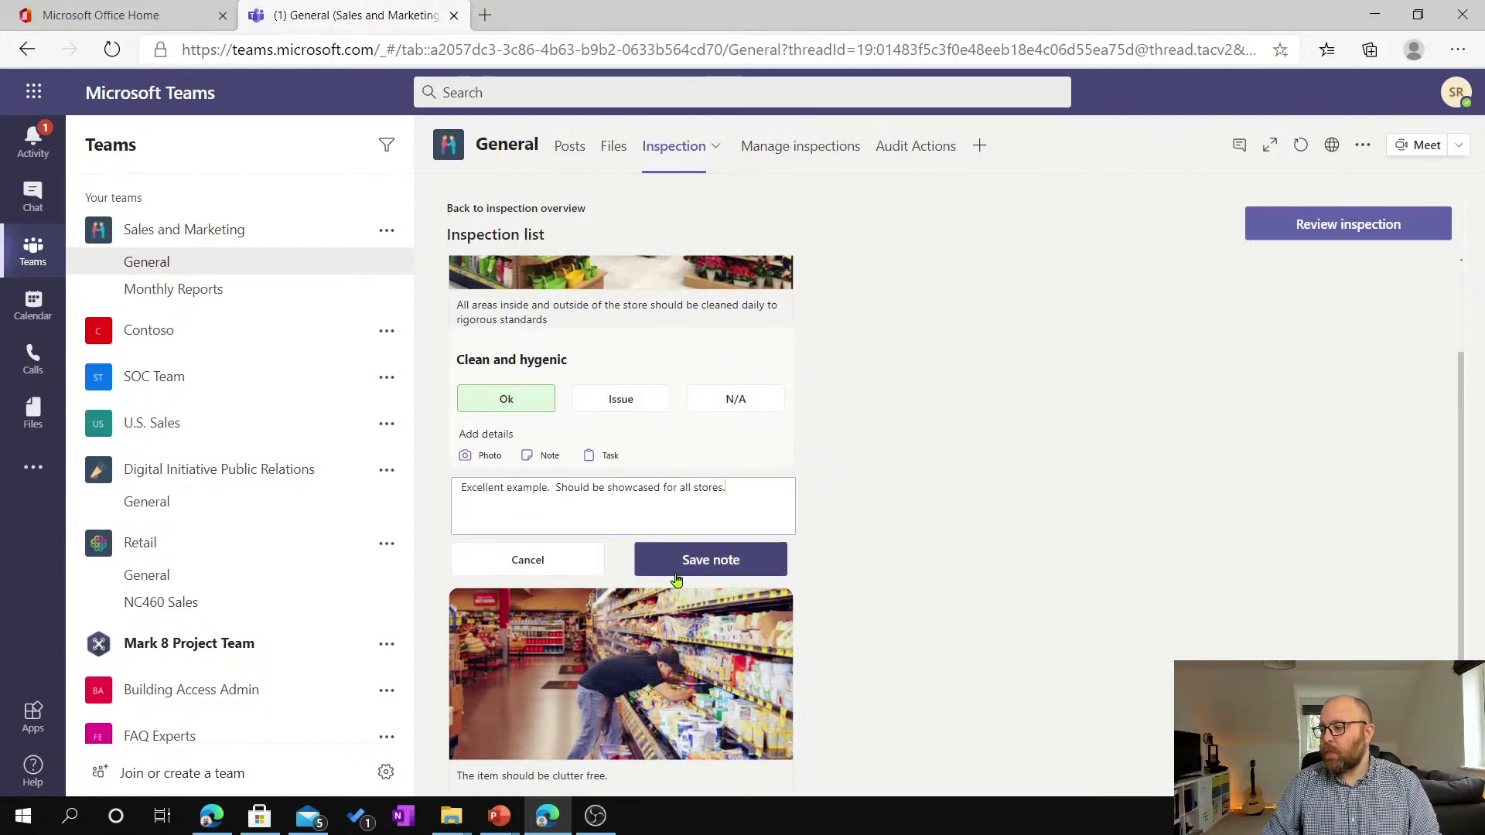
pyautogui.click(762, 567)
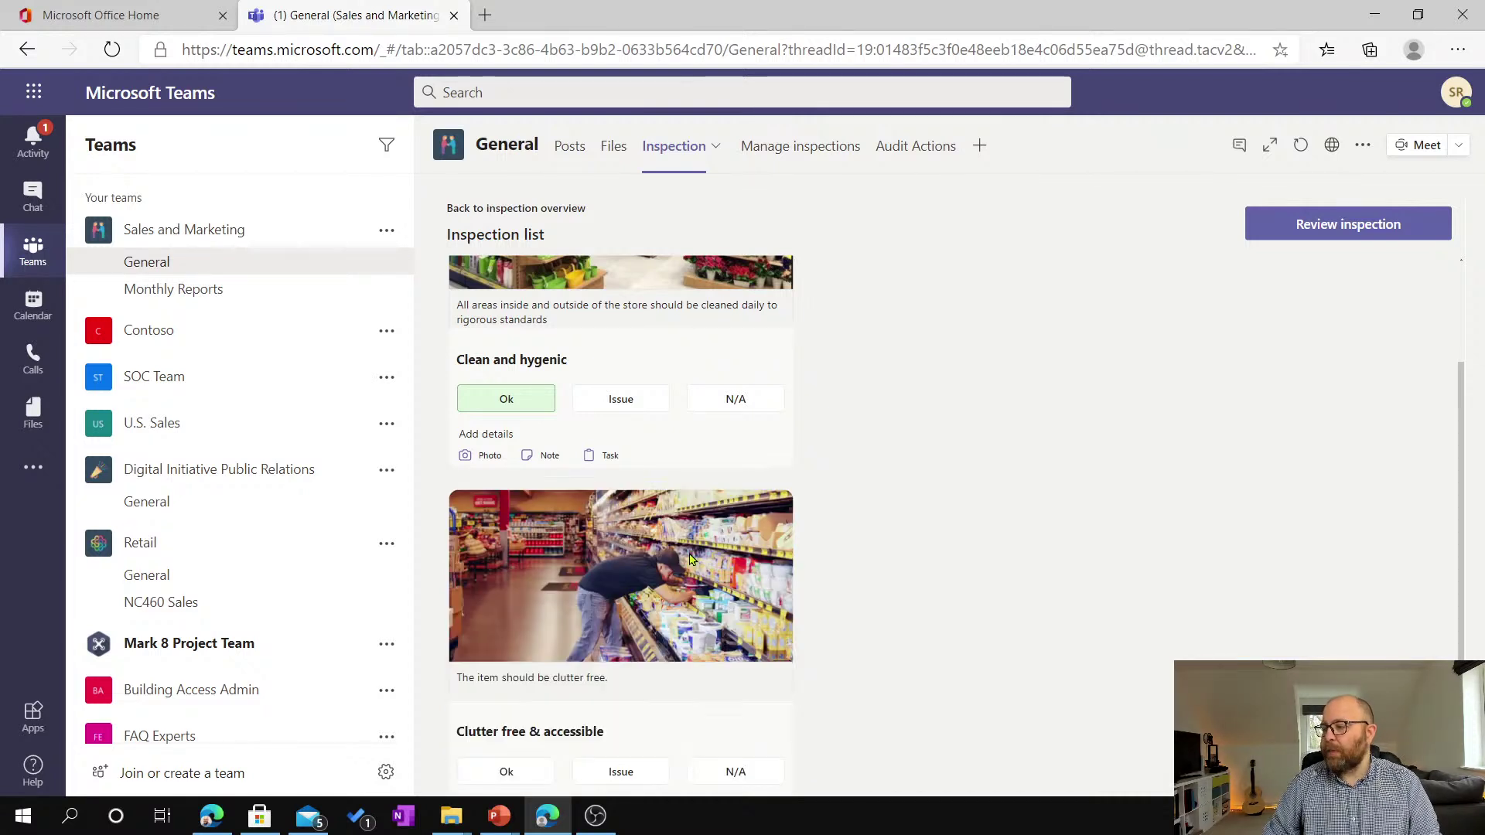
# Mark the Clutter free & accessible item as Issue and save the note "Stock cages still out from restocking activities.".
pyautogui.scroll(-2, 648, 416)
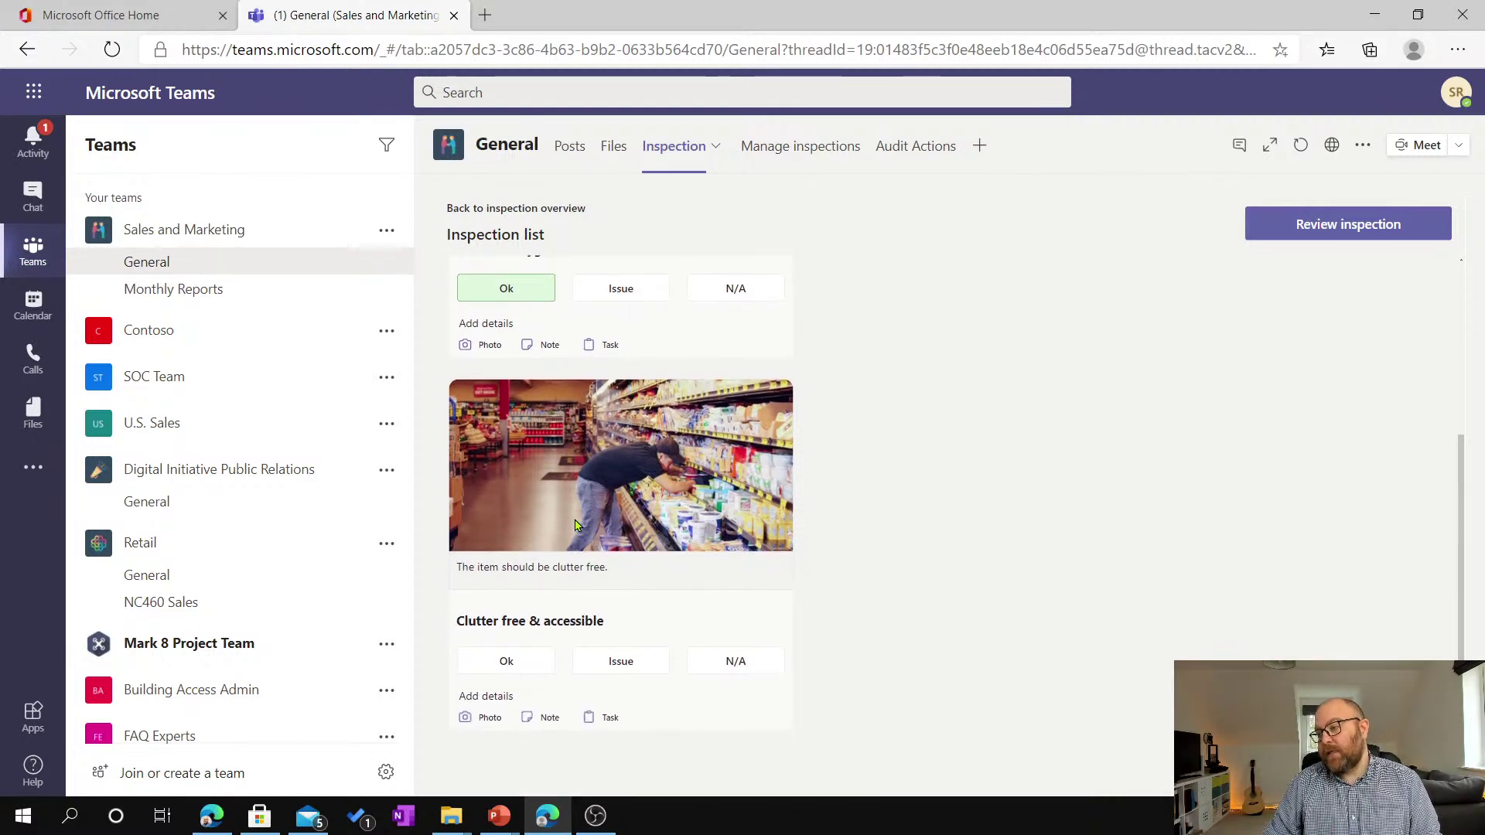
pyautogui.click(607, 660)
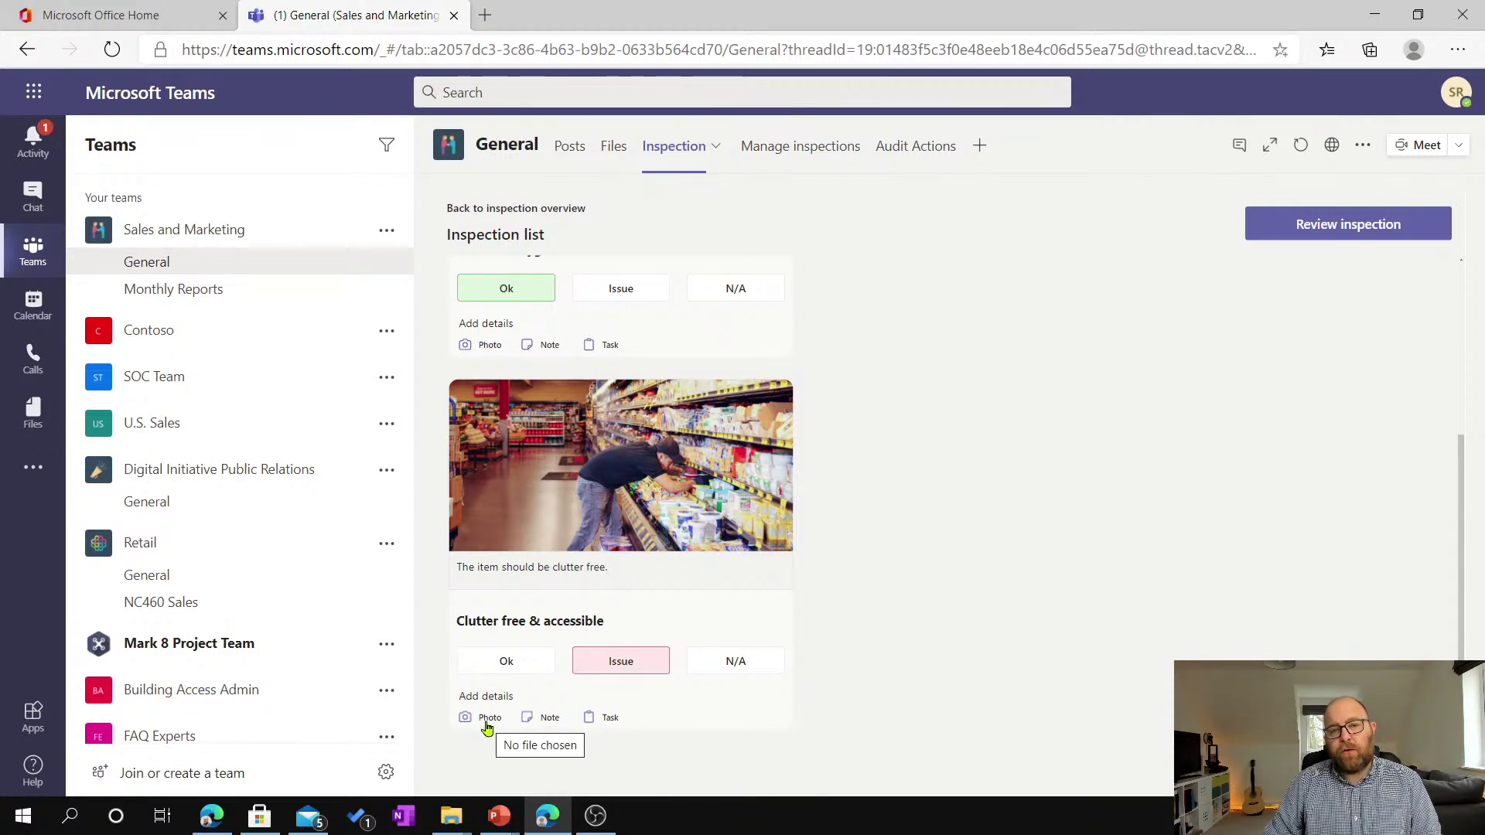
pyautogui.click(542, 719)
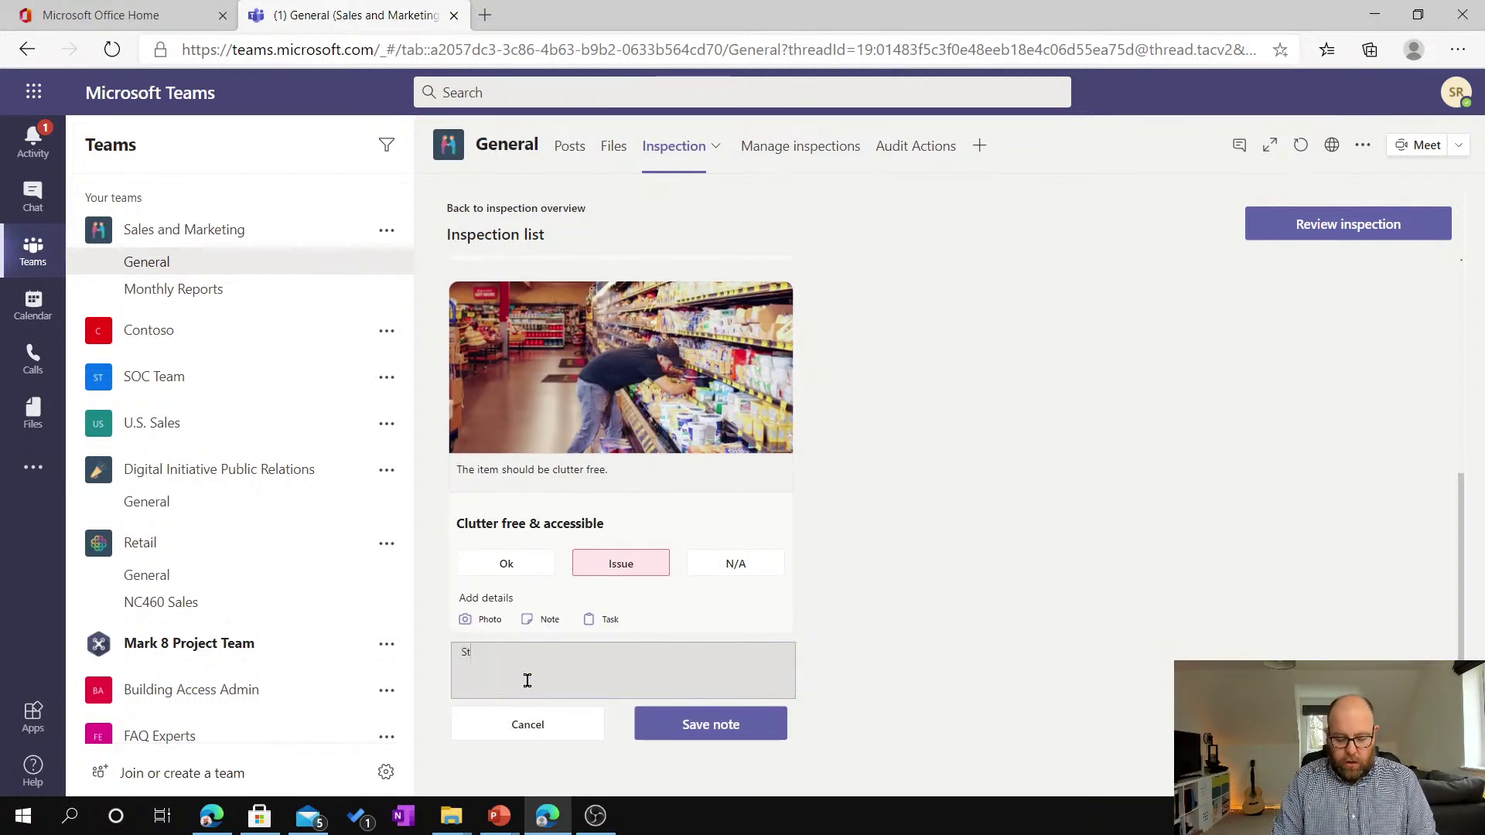
pyautogui.write('Stock cages')
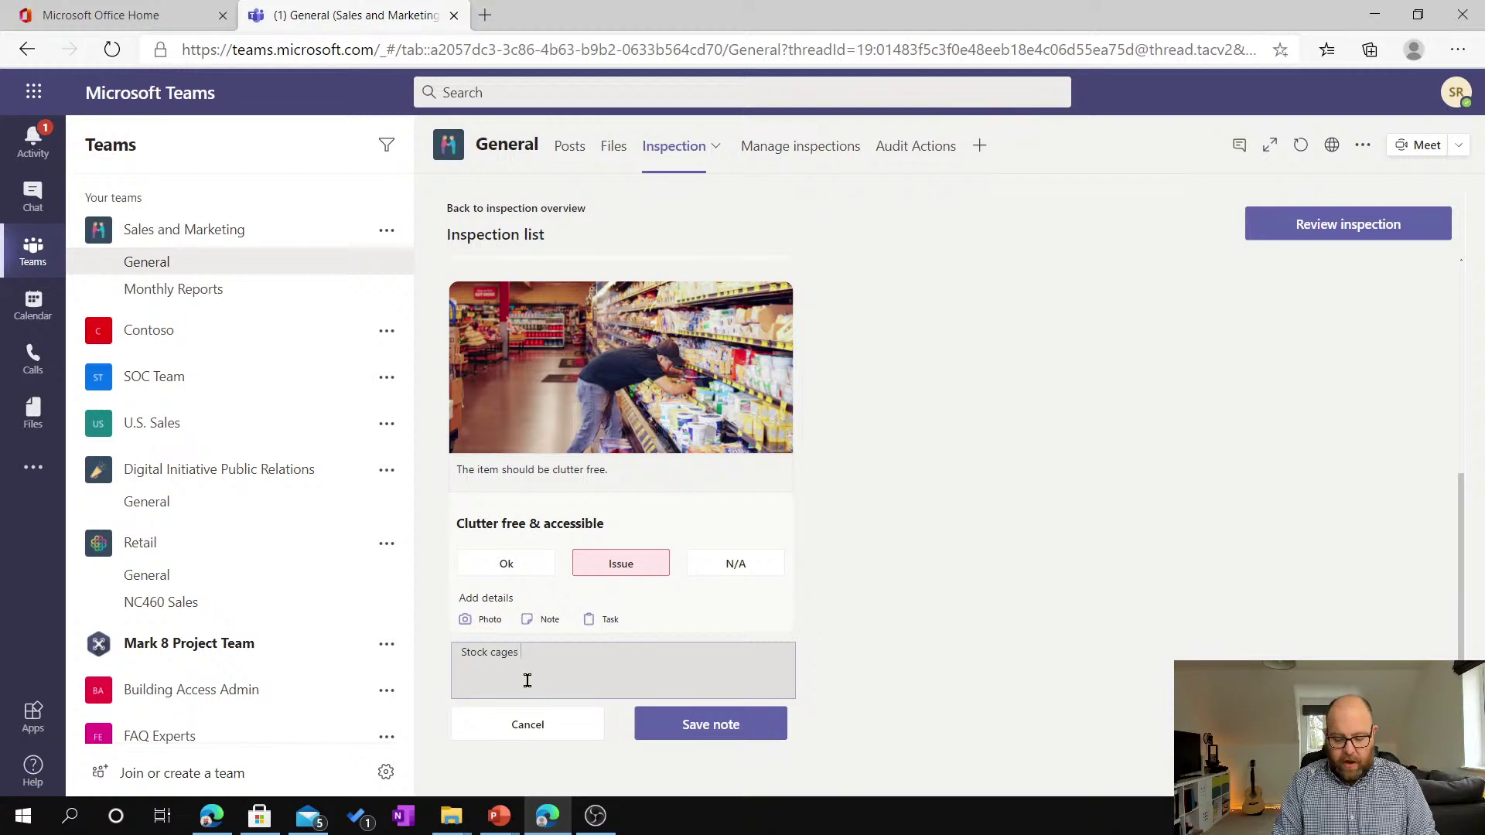
pyautogui.write(' still out from restocking ')
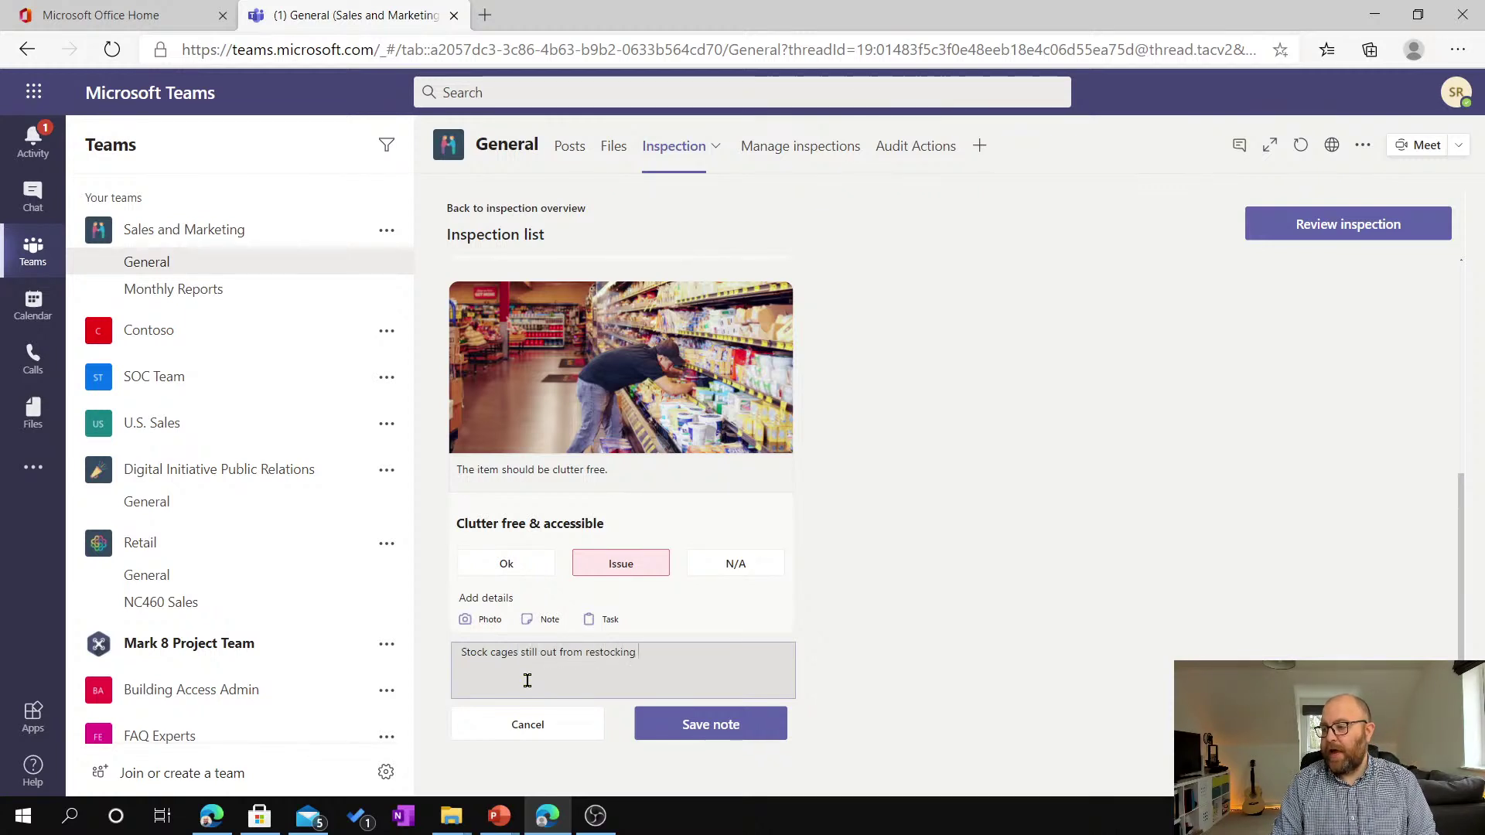
pyautogui.write('activities.')
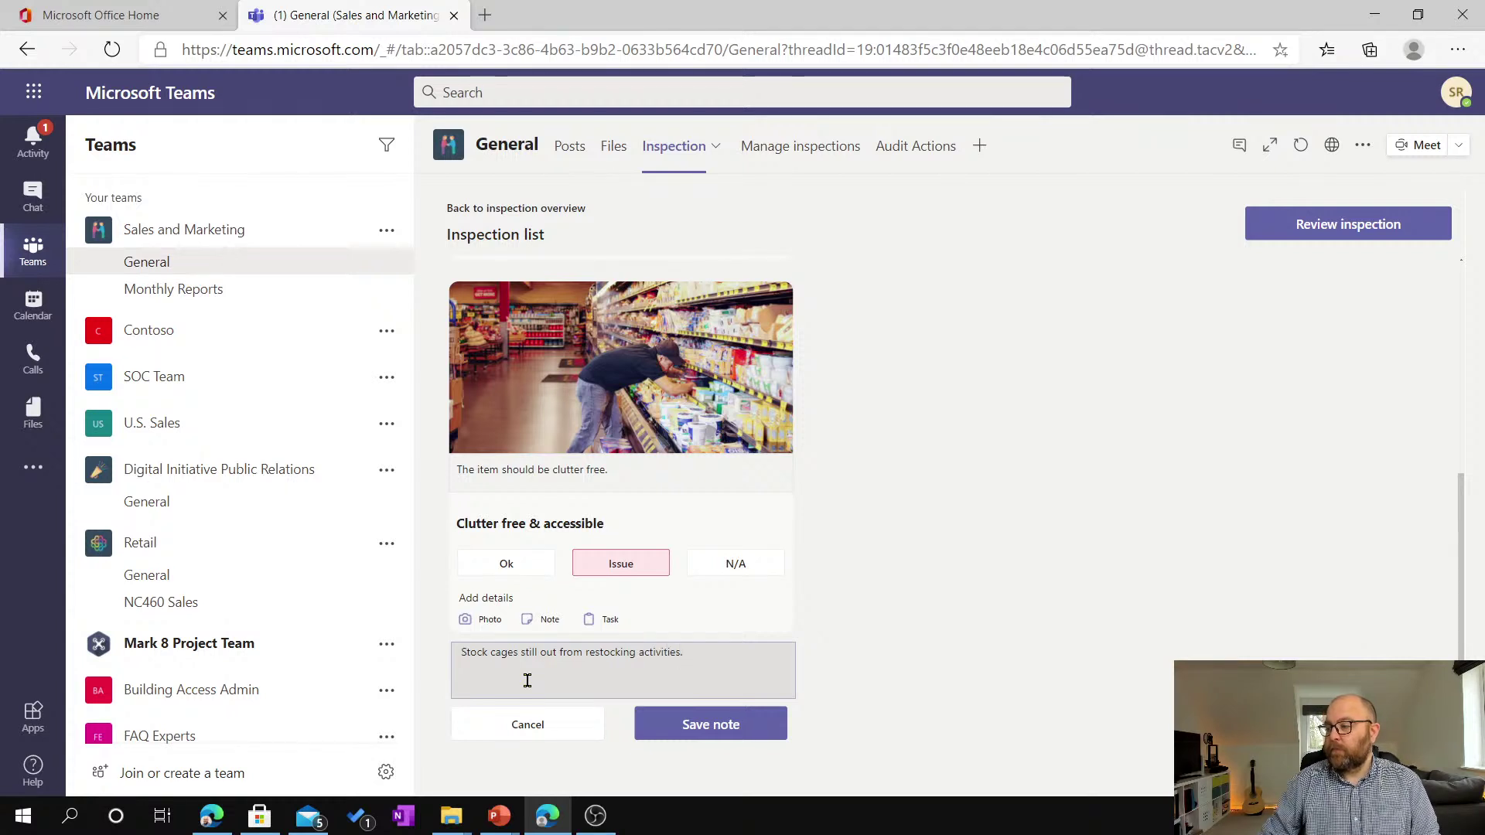
pyautogui.click(684, 726)
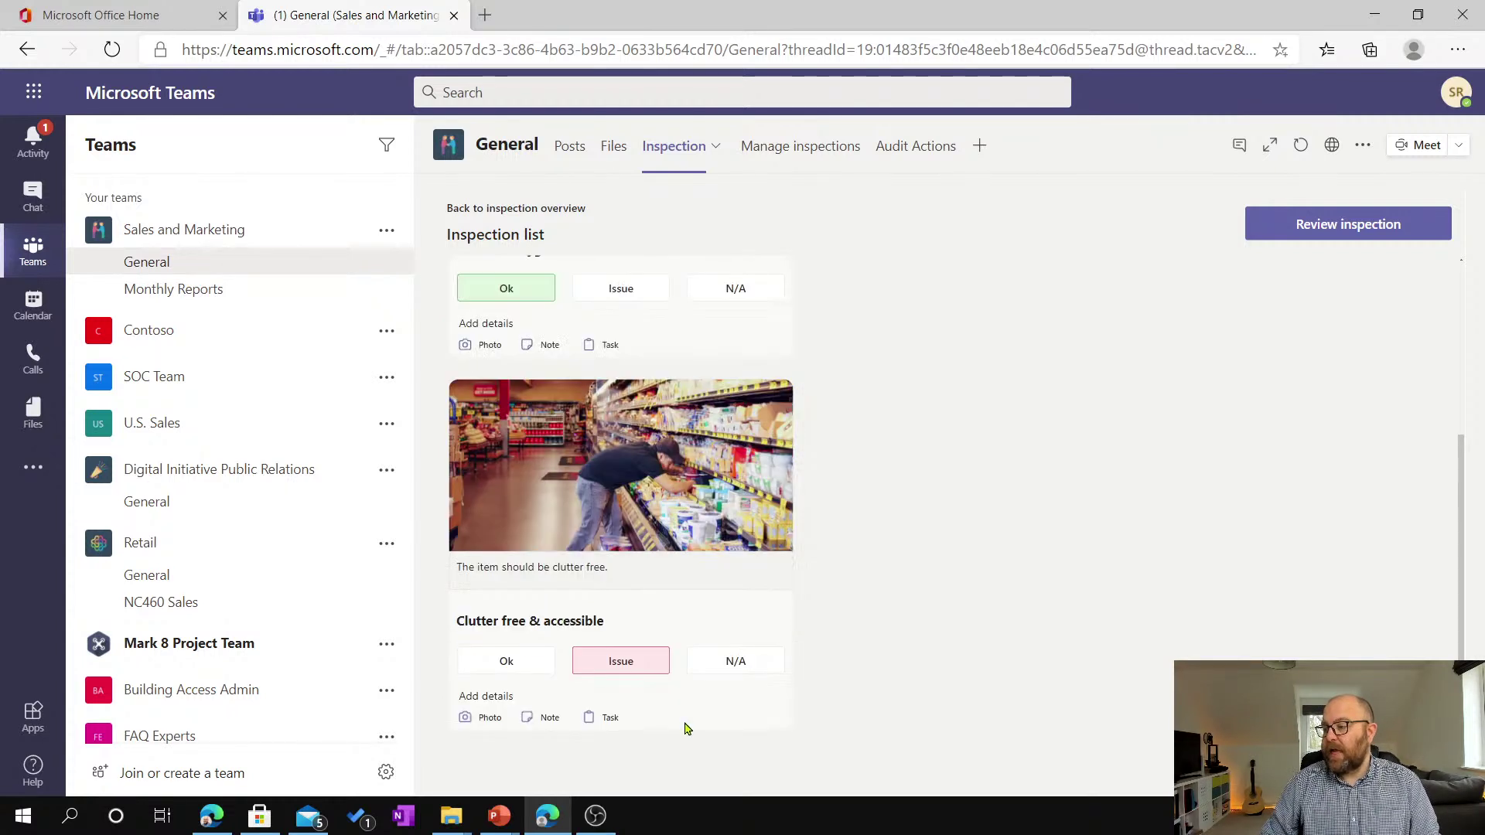
# Add a task for the Clutter free & accessible issue and assign it to a colleague found by first name.
pyautogui.click(611, 721)
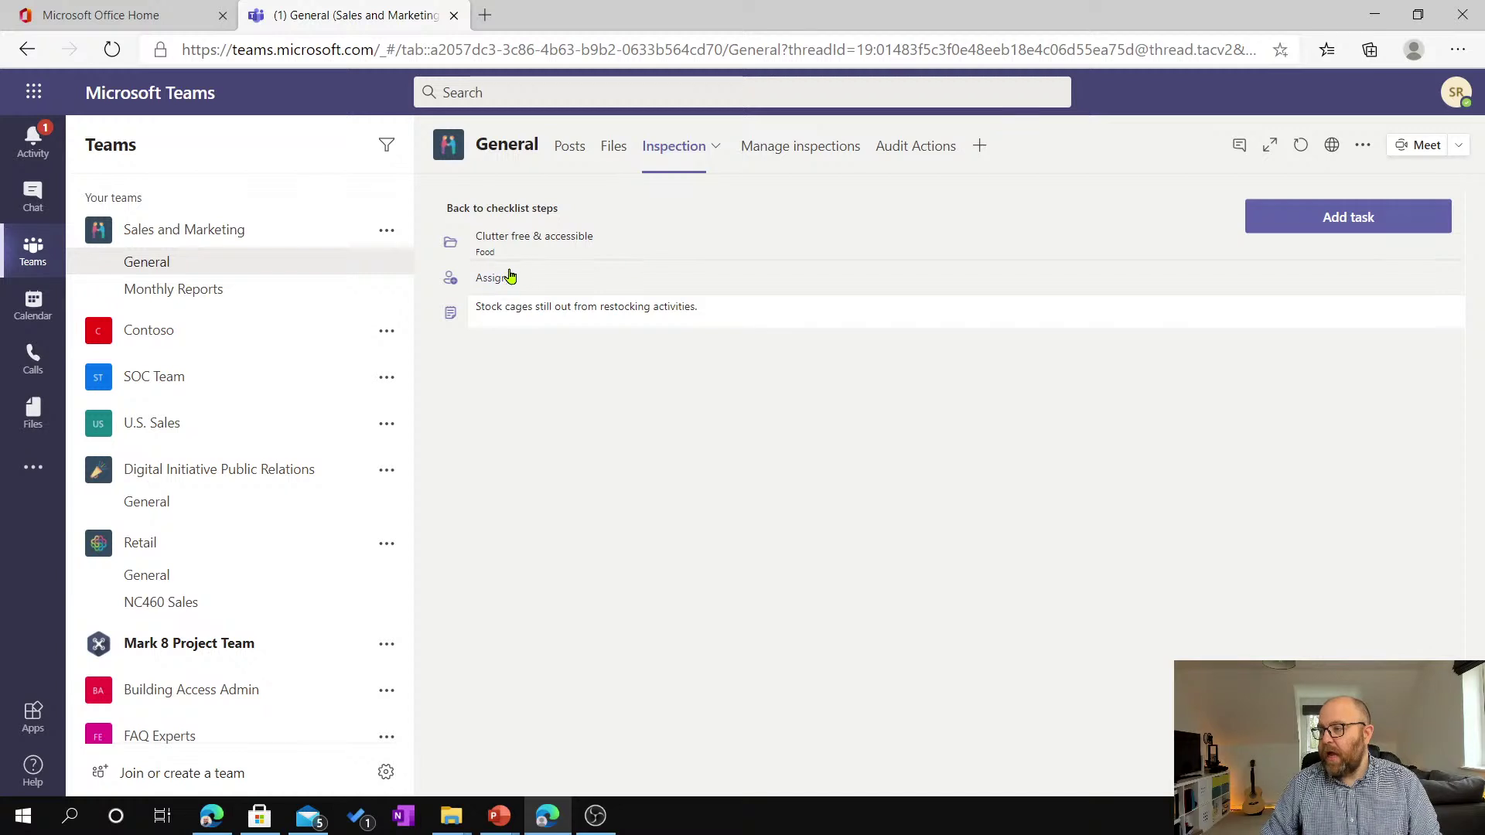
pyautogui.click(482, 282)
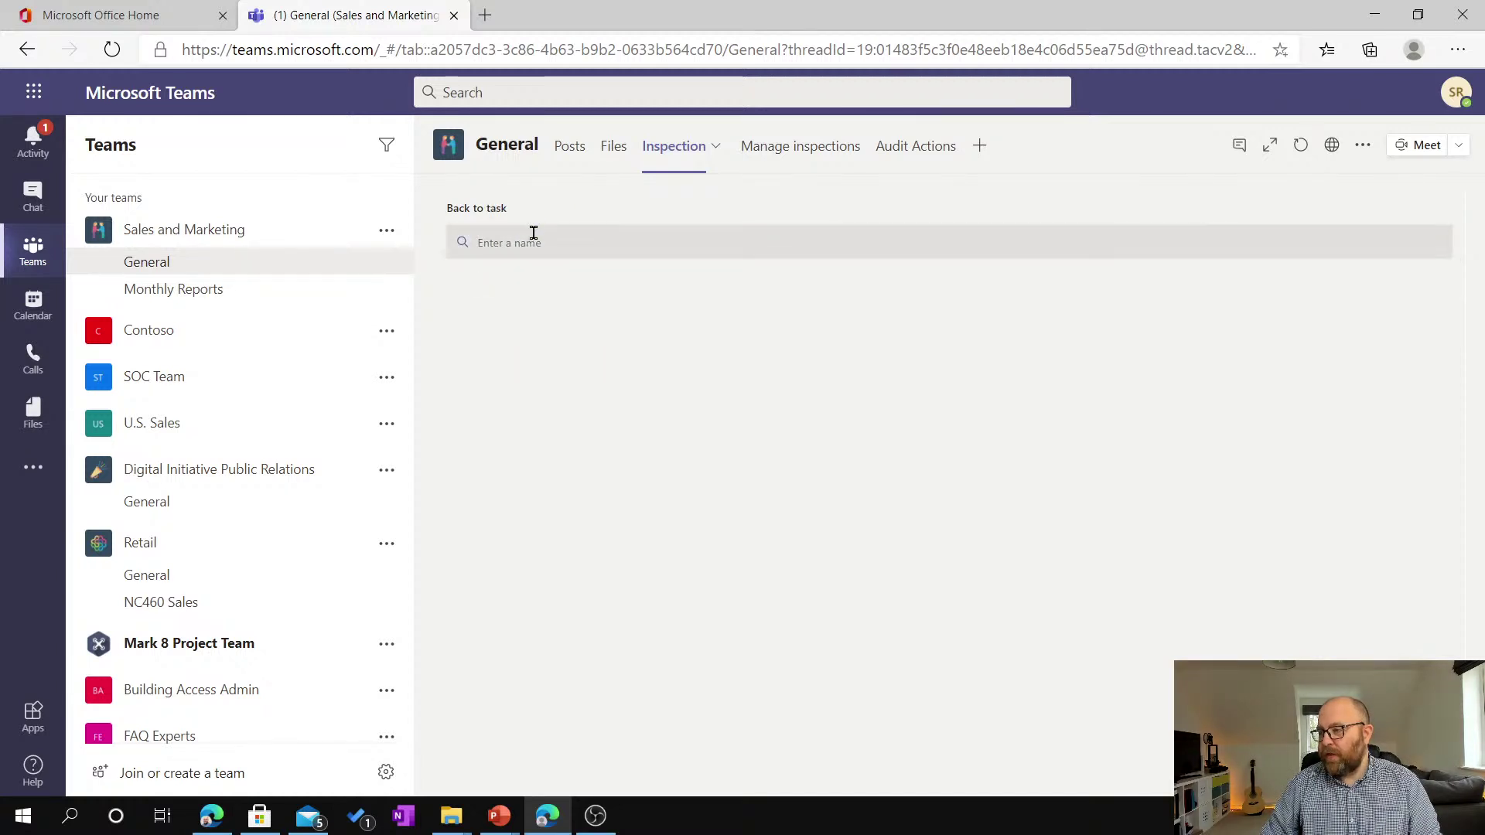
pyautogui.click(532, 236)
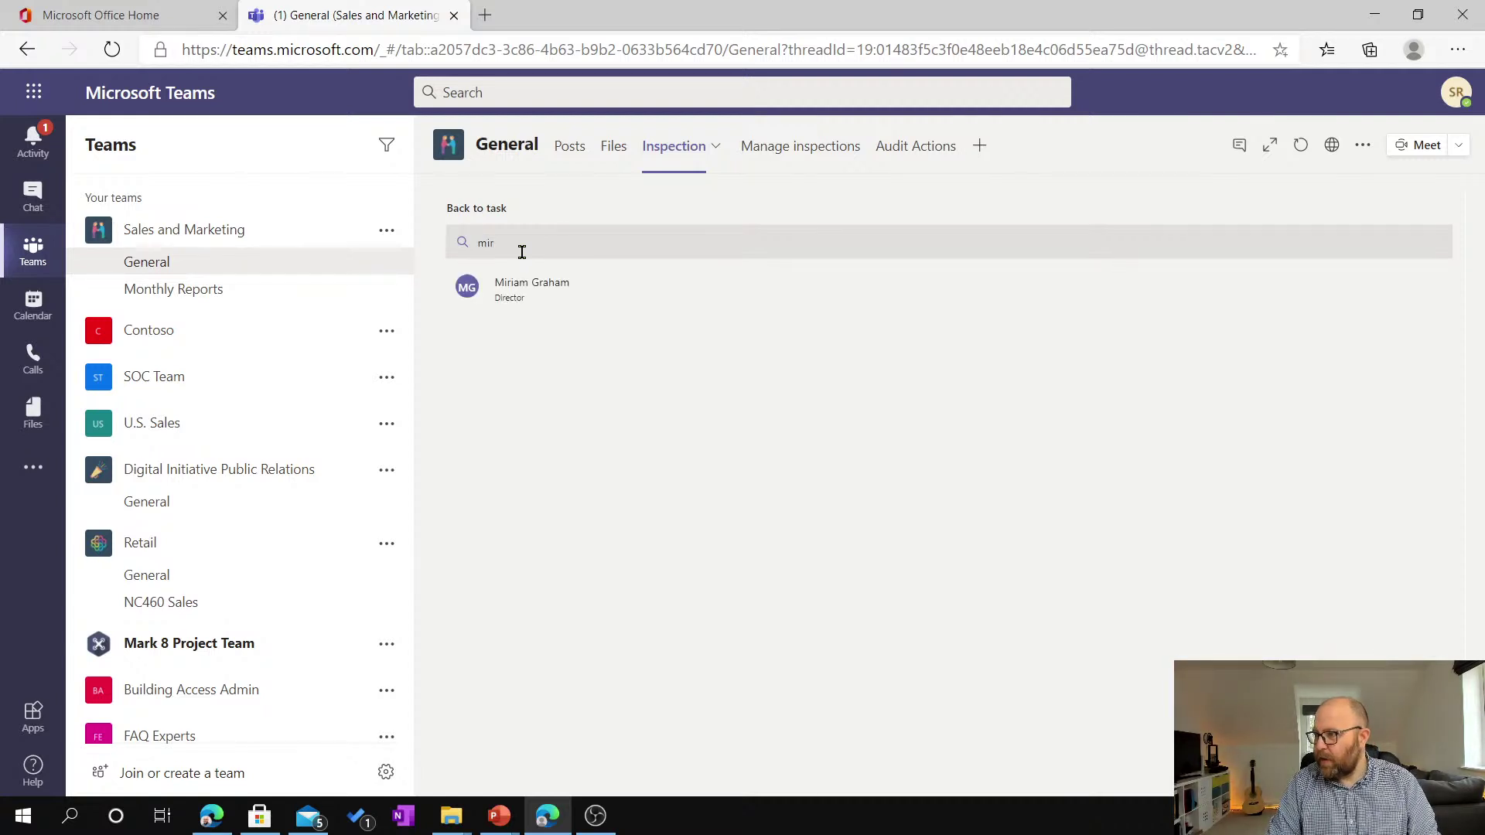
pyautogui.click(478, 290)
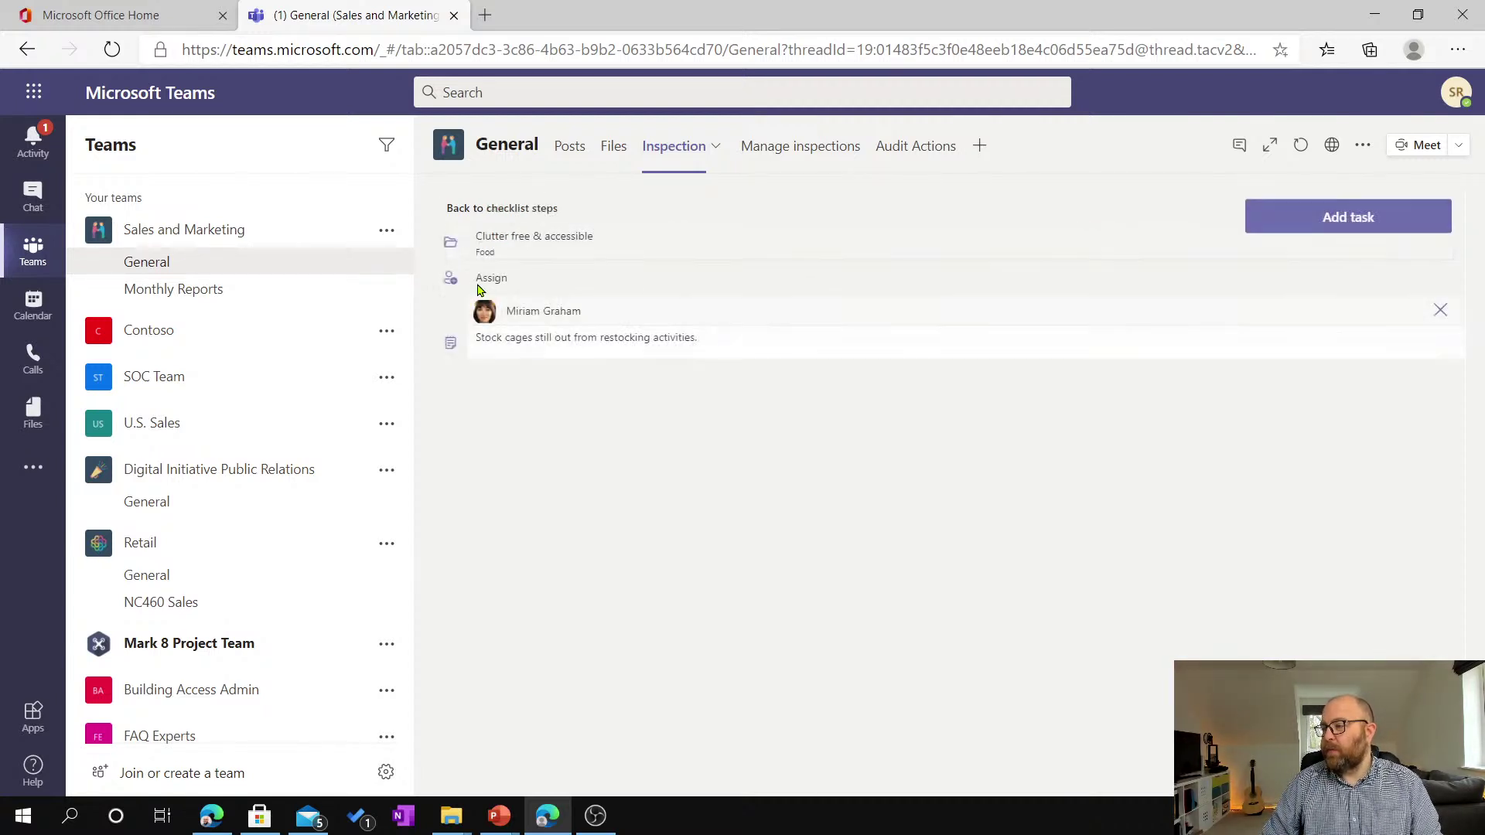
pyautogui.click(581, 347)
pyautogui.click(643, 418)
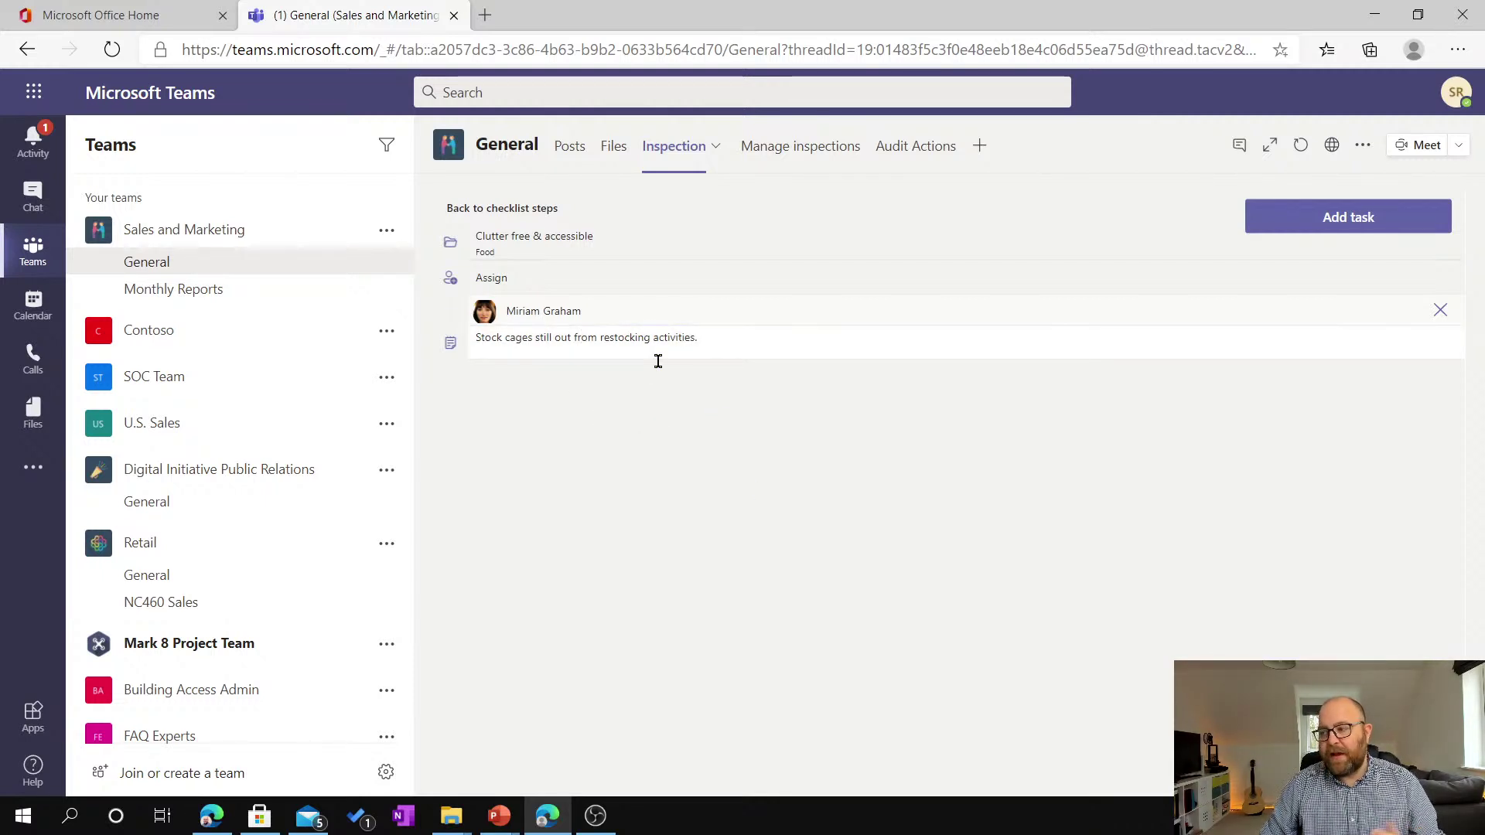
pyautogui.click(1362, 219)
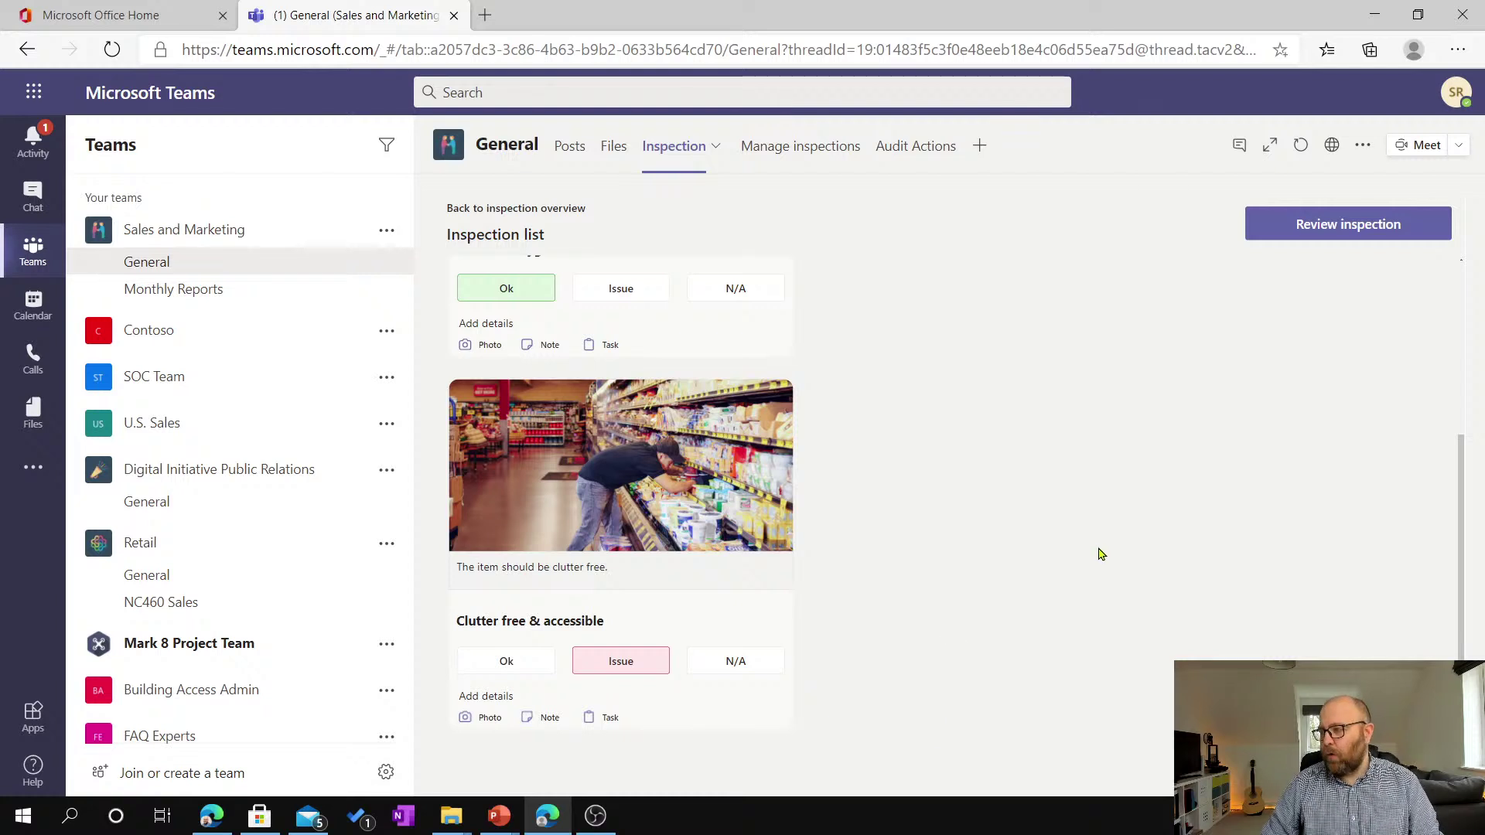
# Review the completed checklist, submit the inspection and return to the Inspection app's home page.
pyautogui.click(1349, 238)
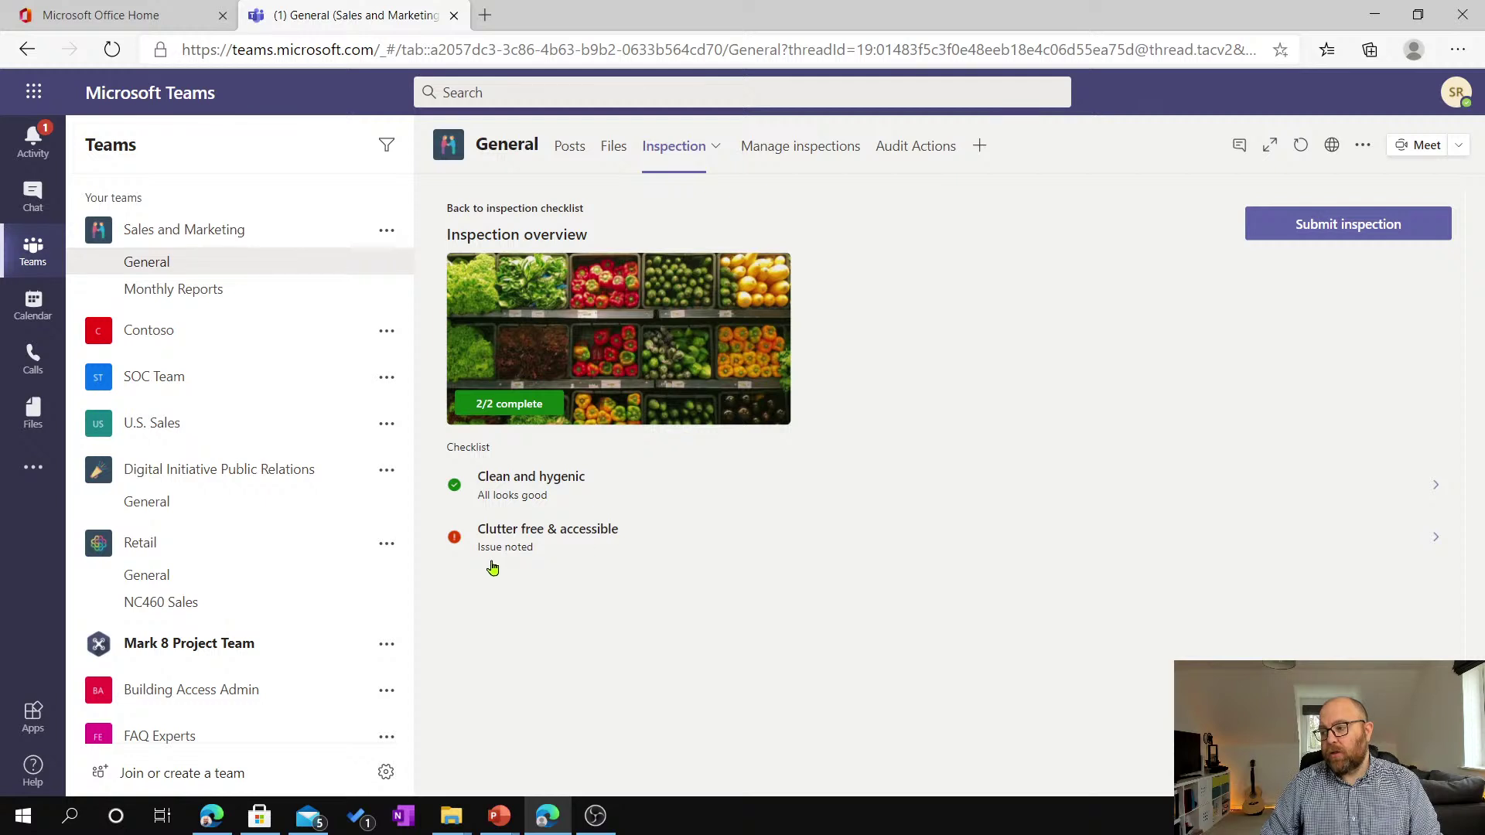
pyautogui.click(1359, 224)
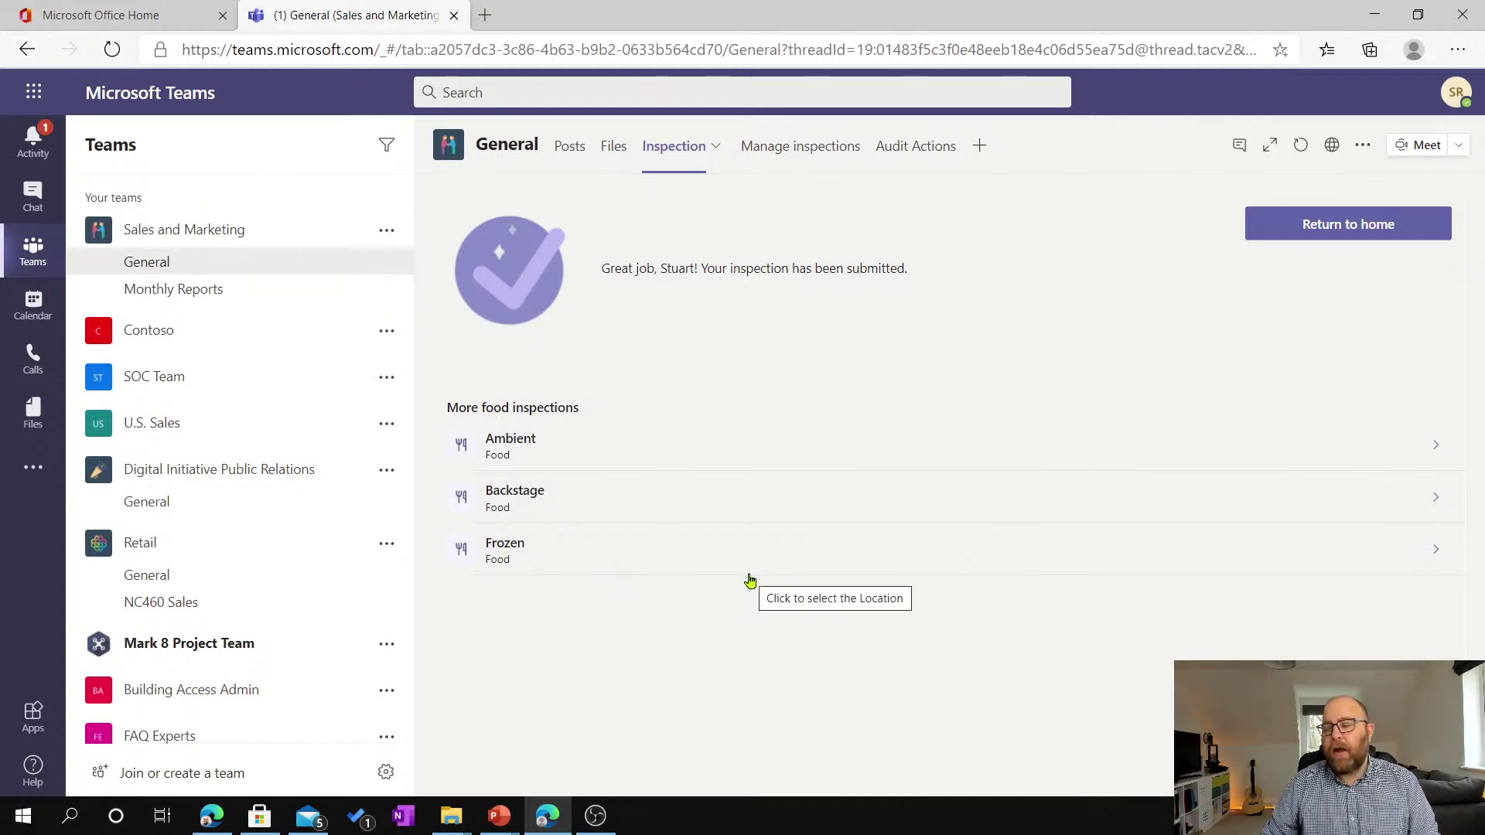
pyautogui.click(1314, 225)
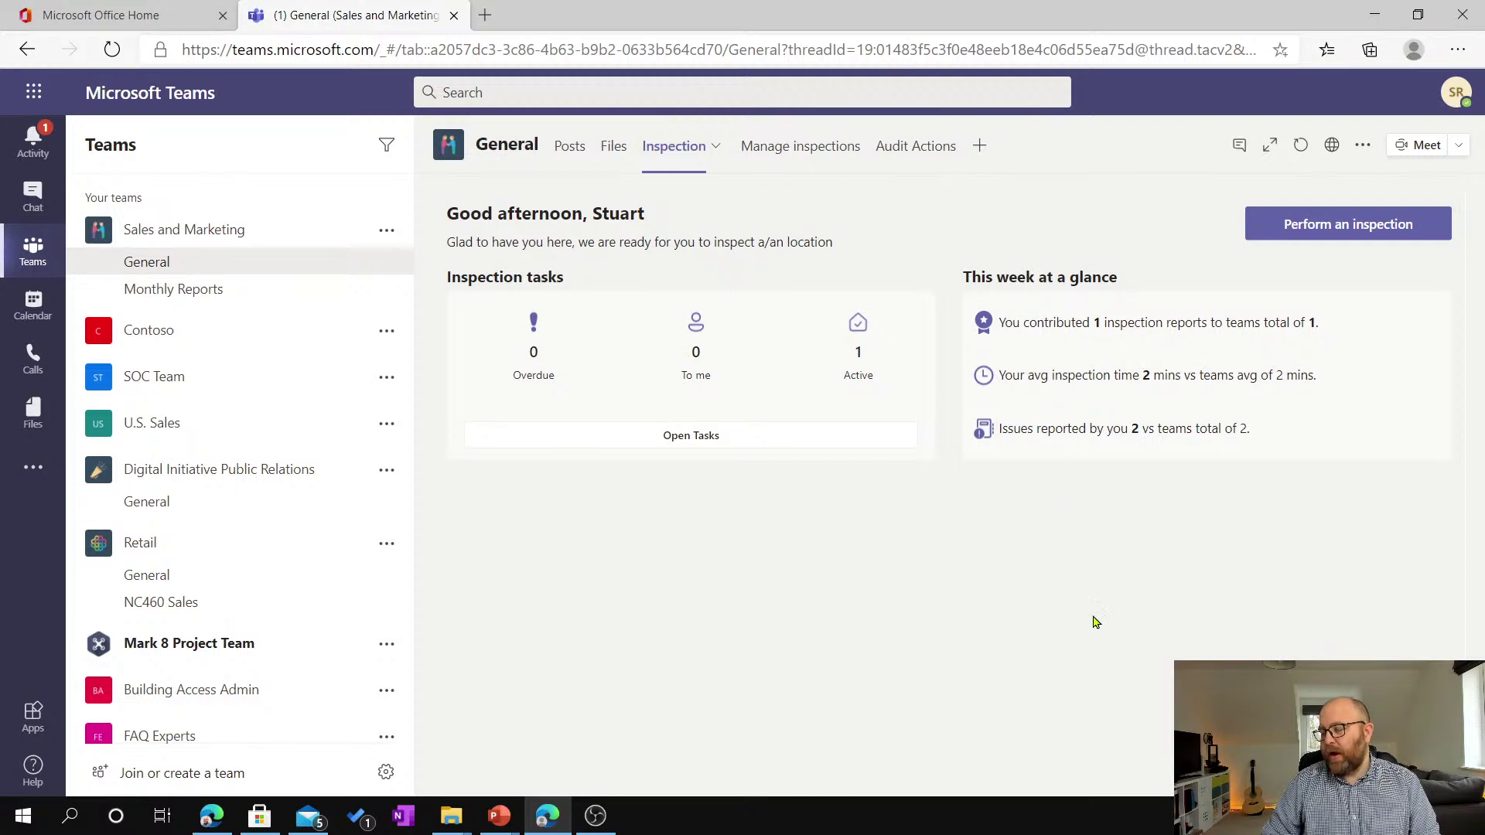
# Open the Ambient task in the Audit Actions plan, examine its details and set its progress to Completed.
pyautogui.click(913, 156)
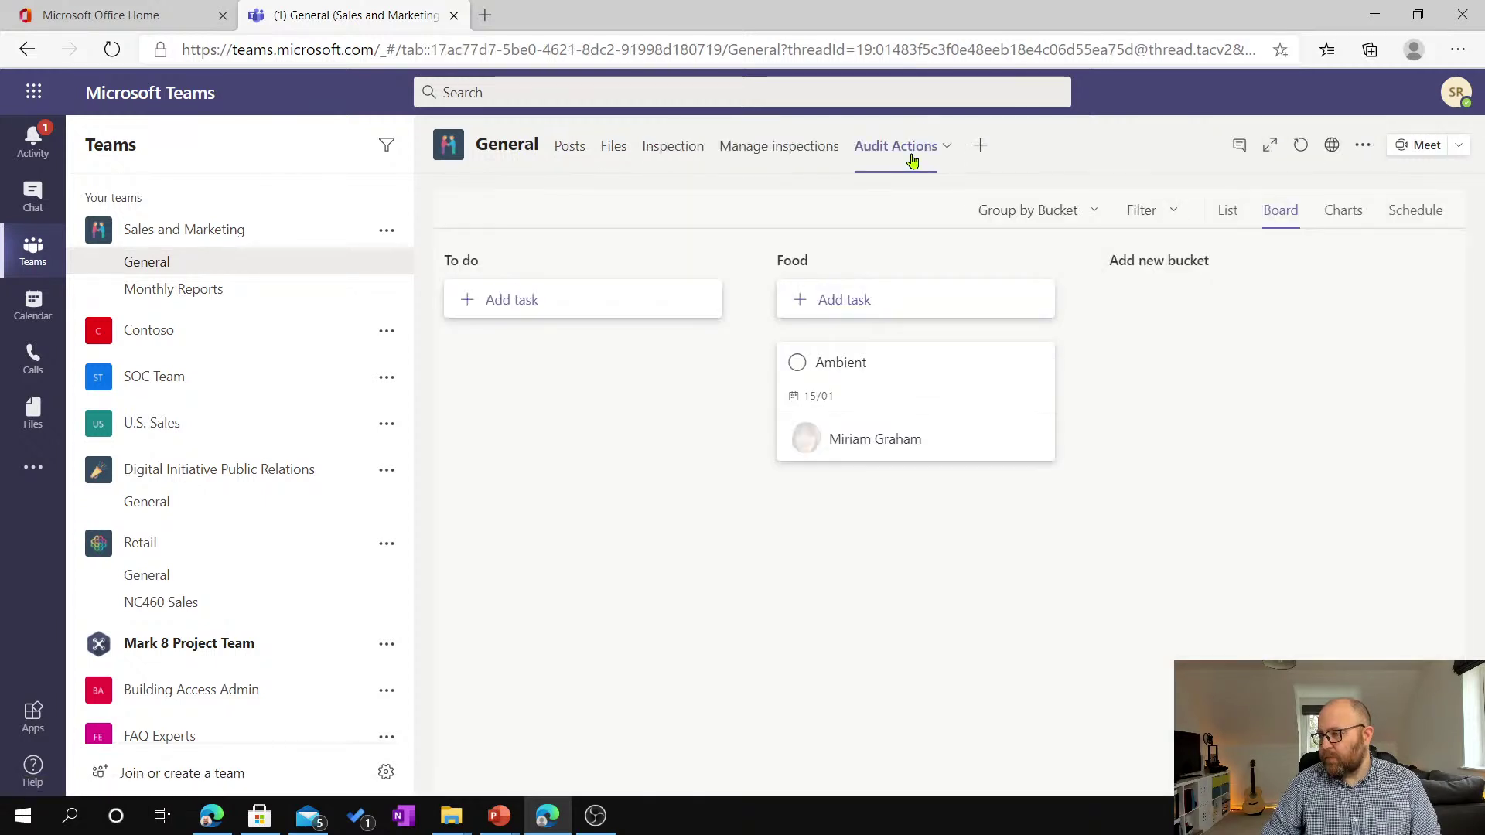
pyautogui.click(850, 380)
pyautogui.scroll(-2, 861, 386)
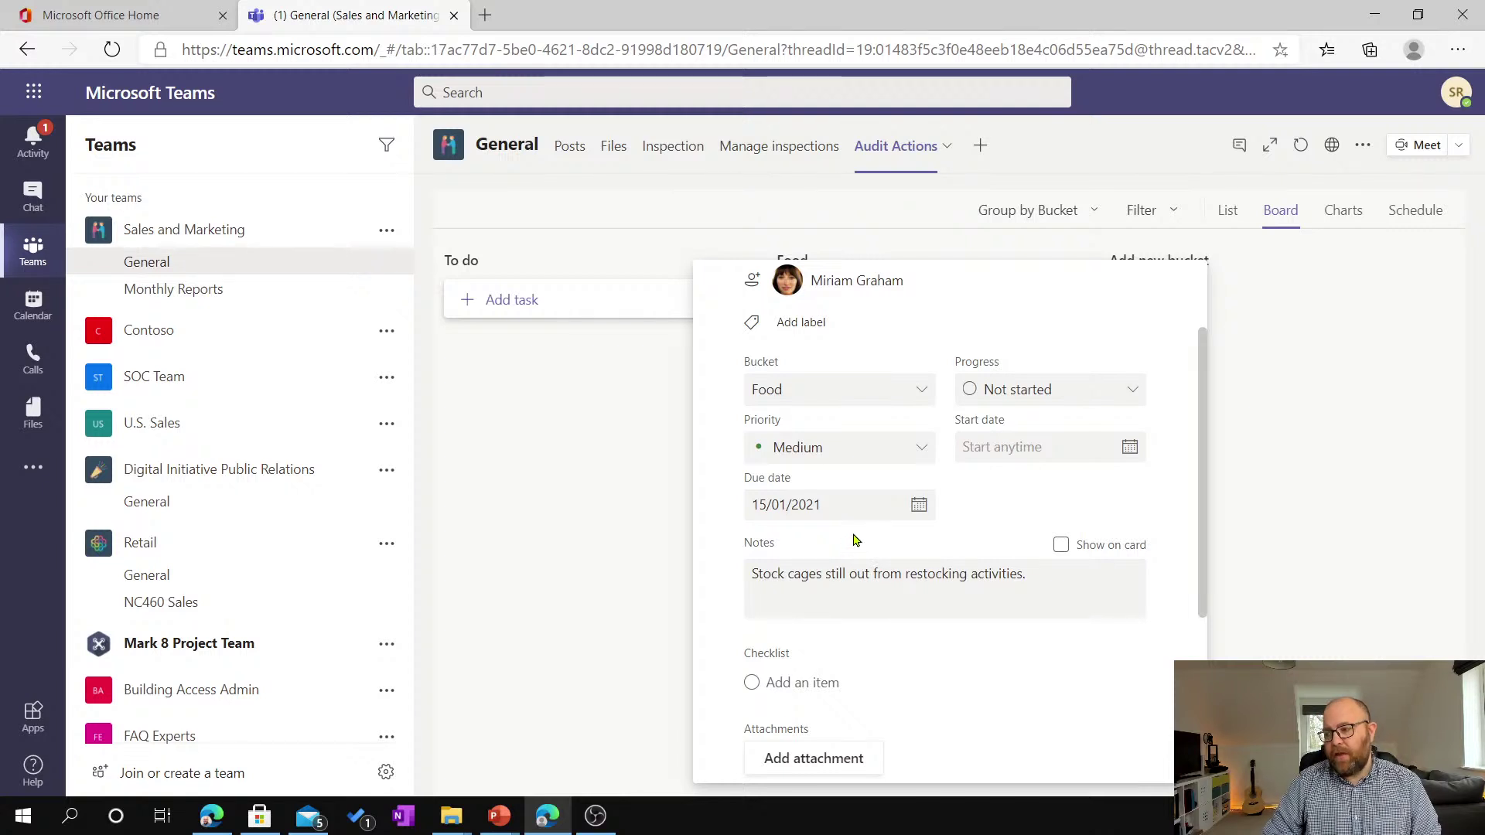
pyautogui.scroll(-4, 854, 544)
pyautogui.scroll(5, 857, 530)
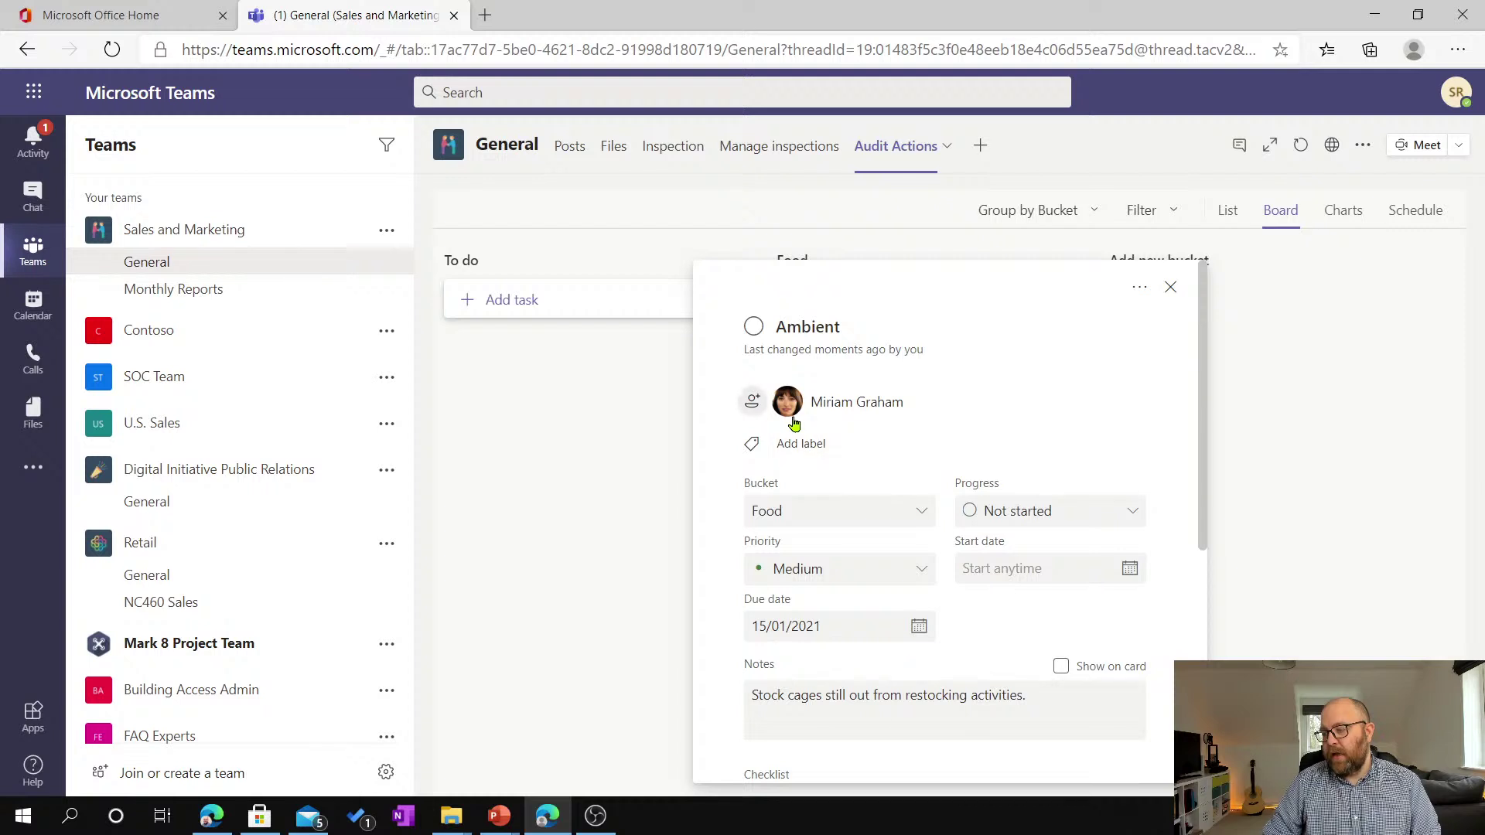
pyautogui.click(1016, 515)
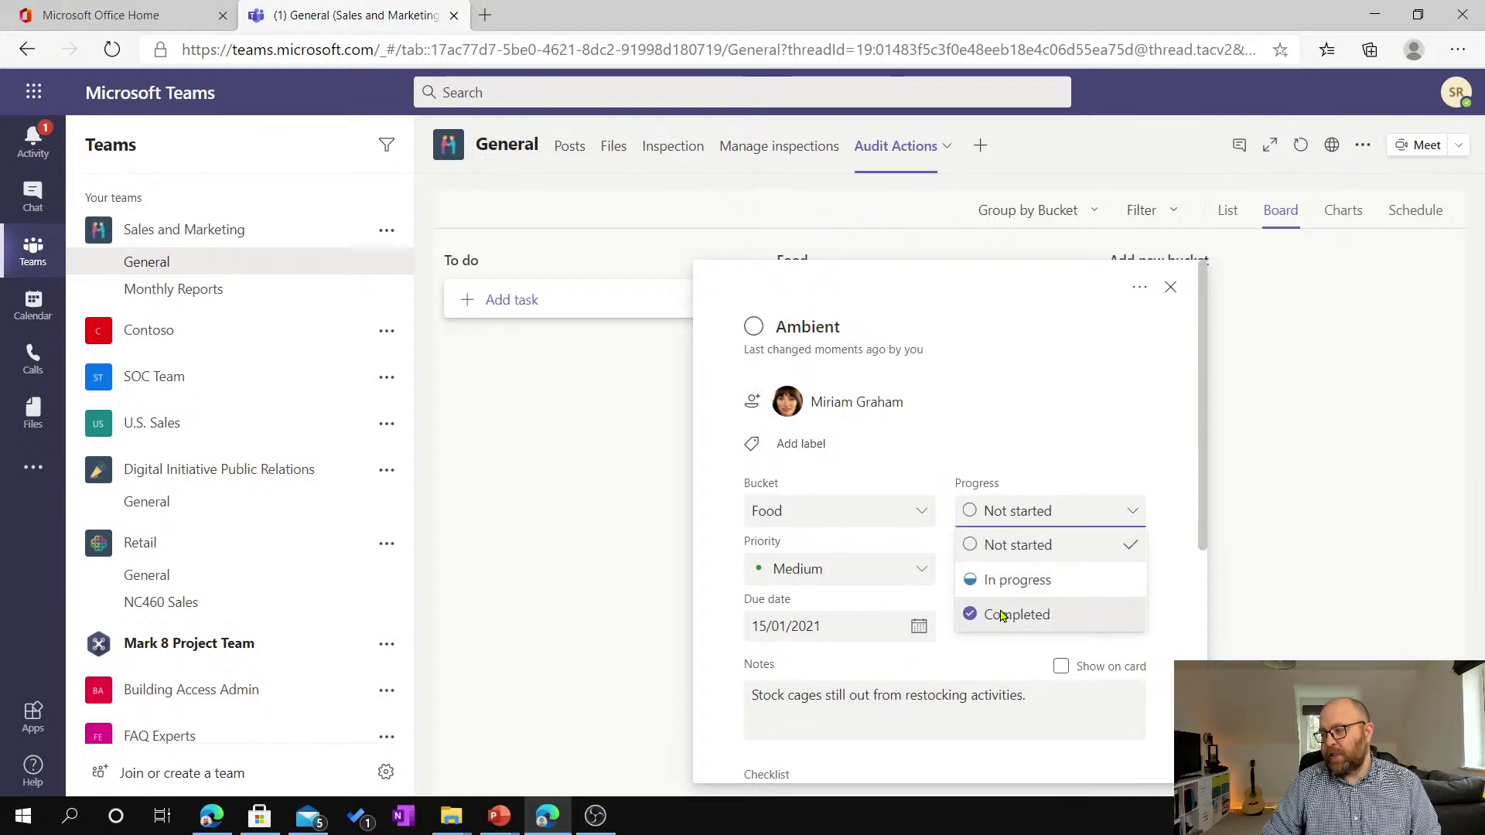
pyautogui.click(997, 610)
pyautogui.scroll(-6, 1013, 587)
pyautogui.scroll(6, 1013, 533)
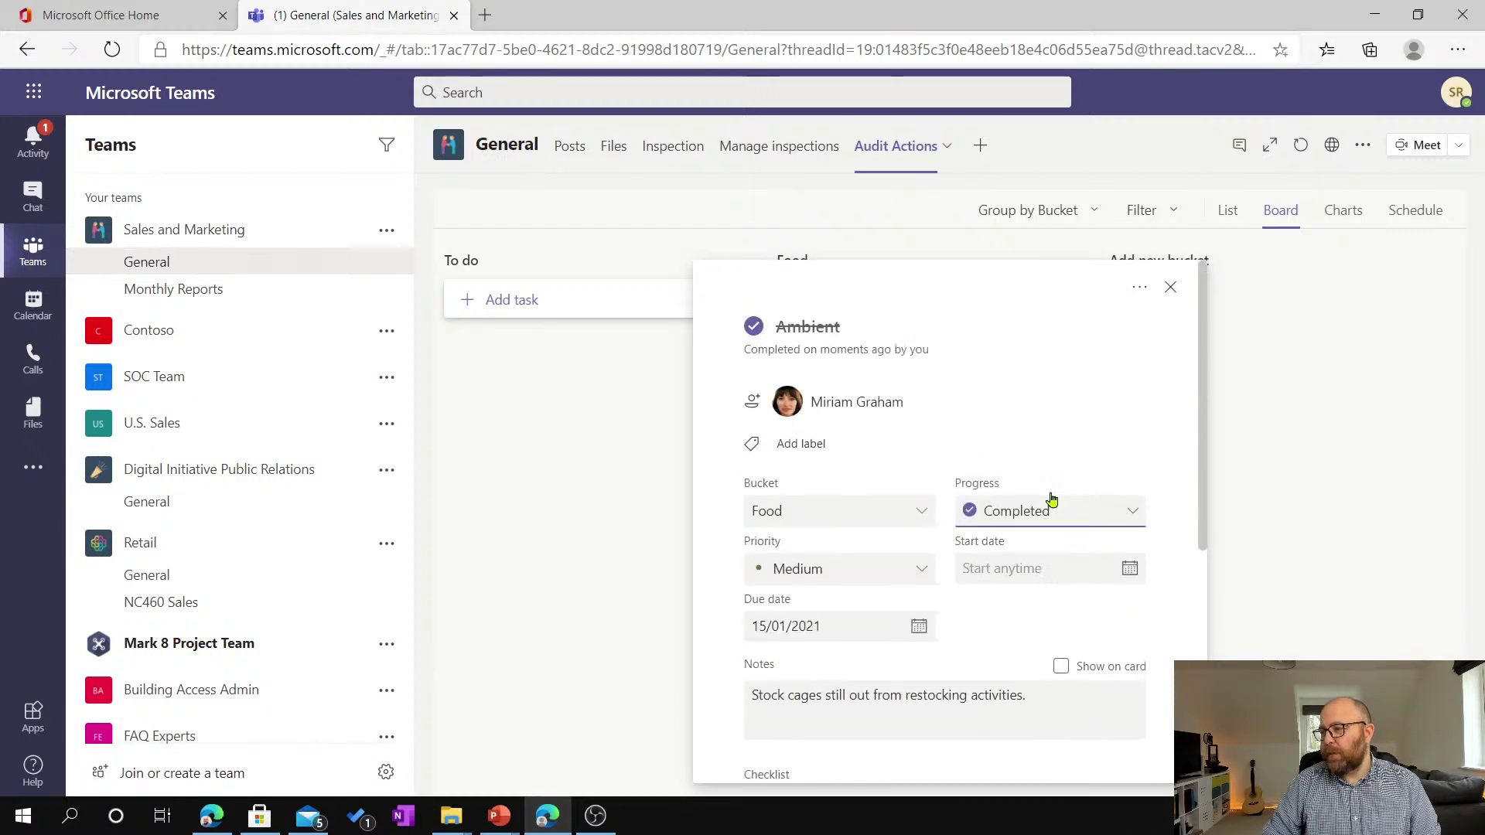
pyautogui.click(1179, 298)
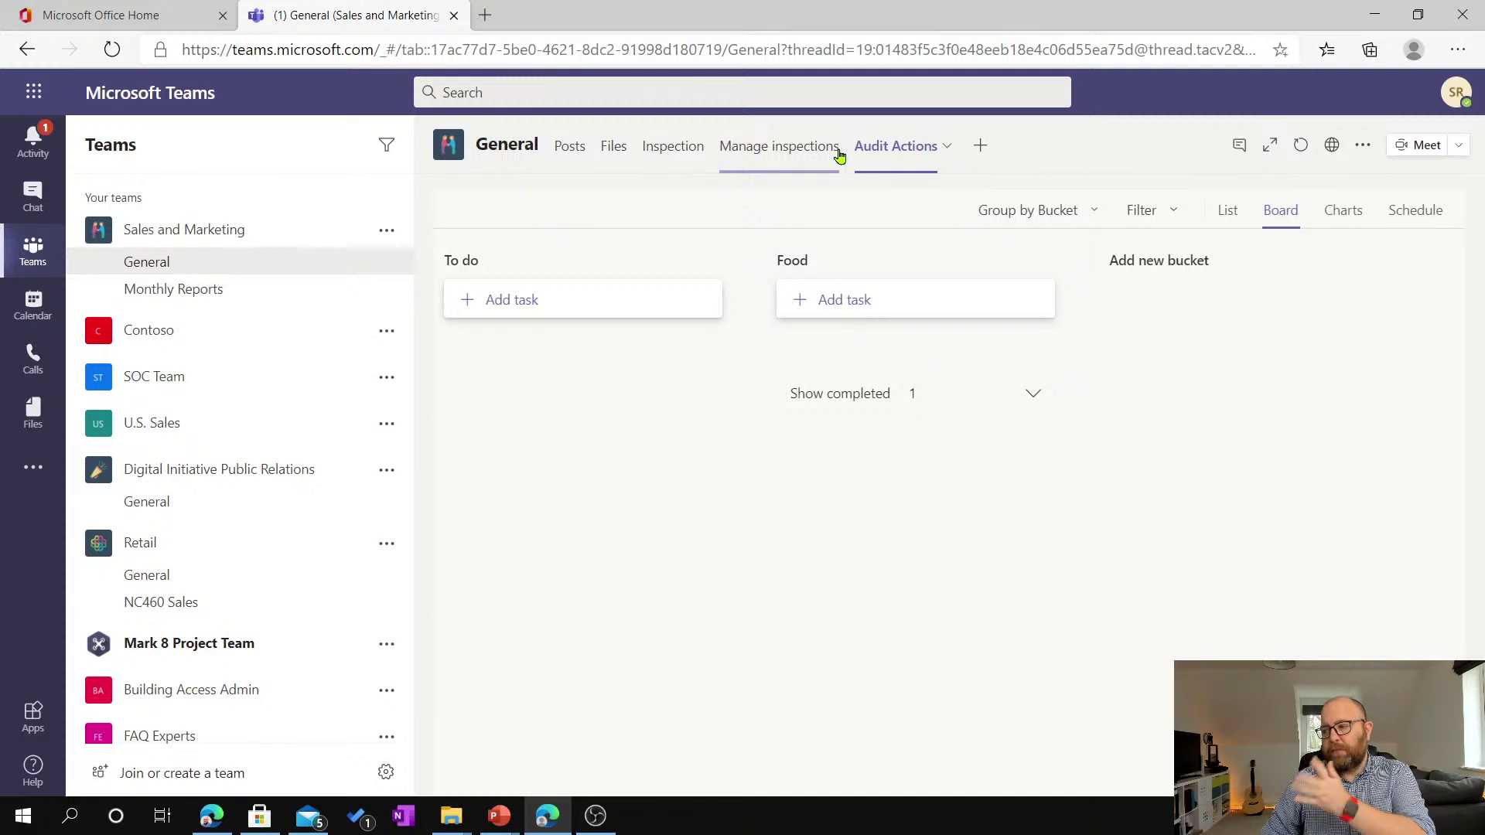
# Open the channel's Manage inspections app and dismiss its Power Platform introduction so it does not show again.
pyautogui.click(782, 151)
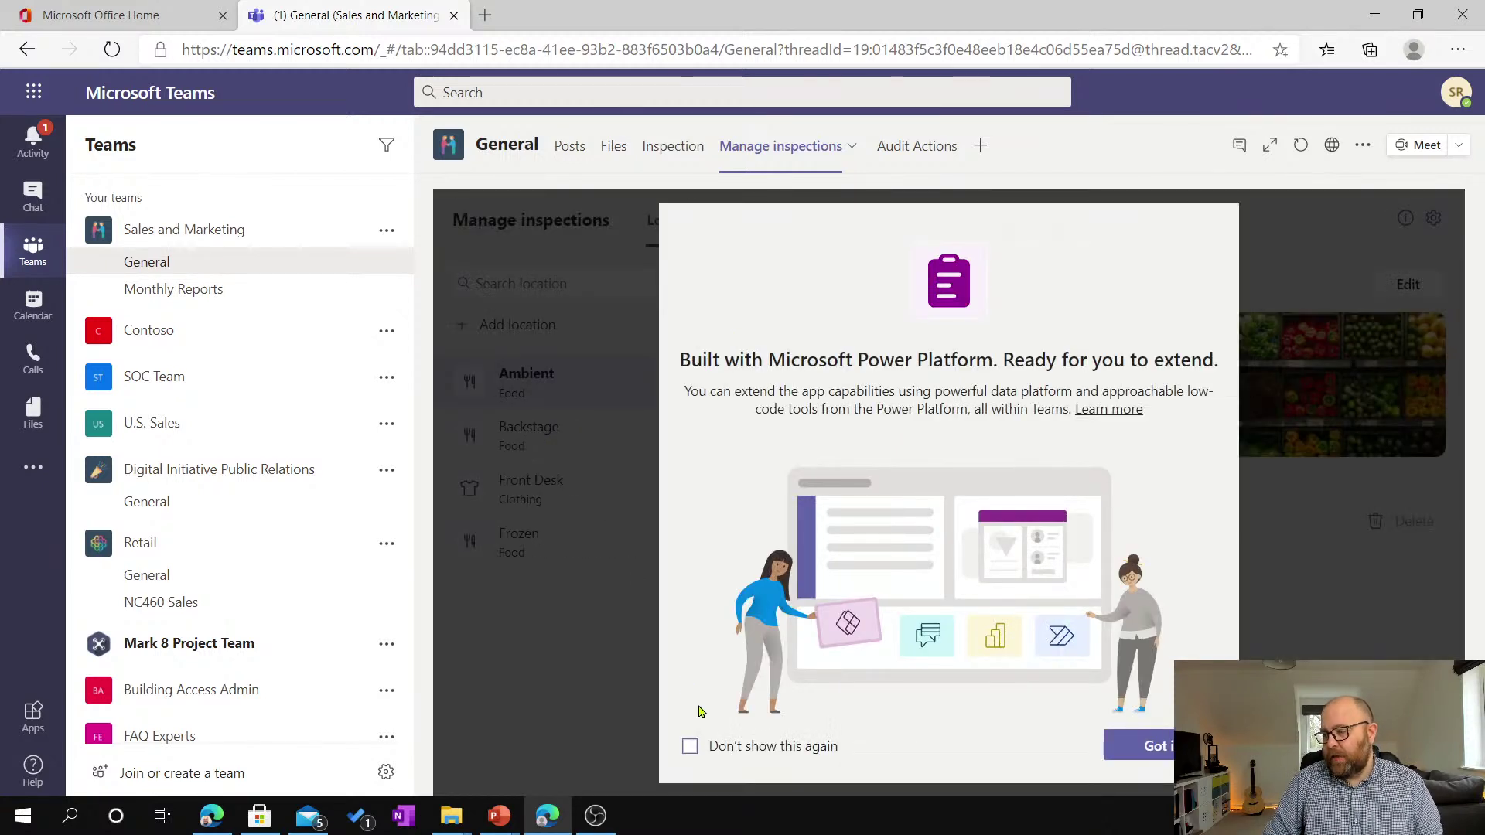
pyautogui.click(691, 747)
pyautogui.click(1164, 745)
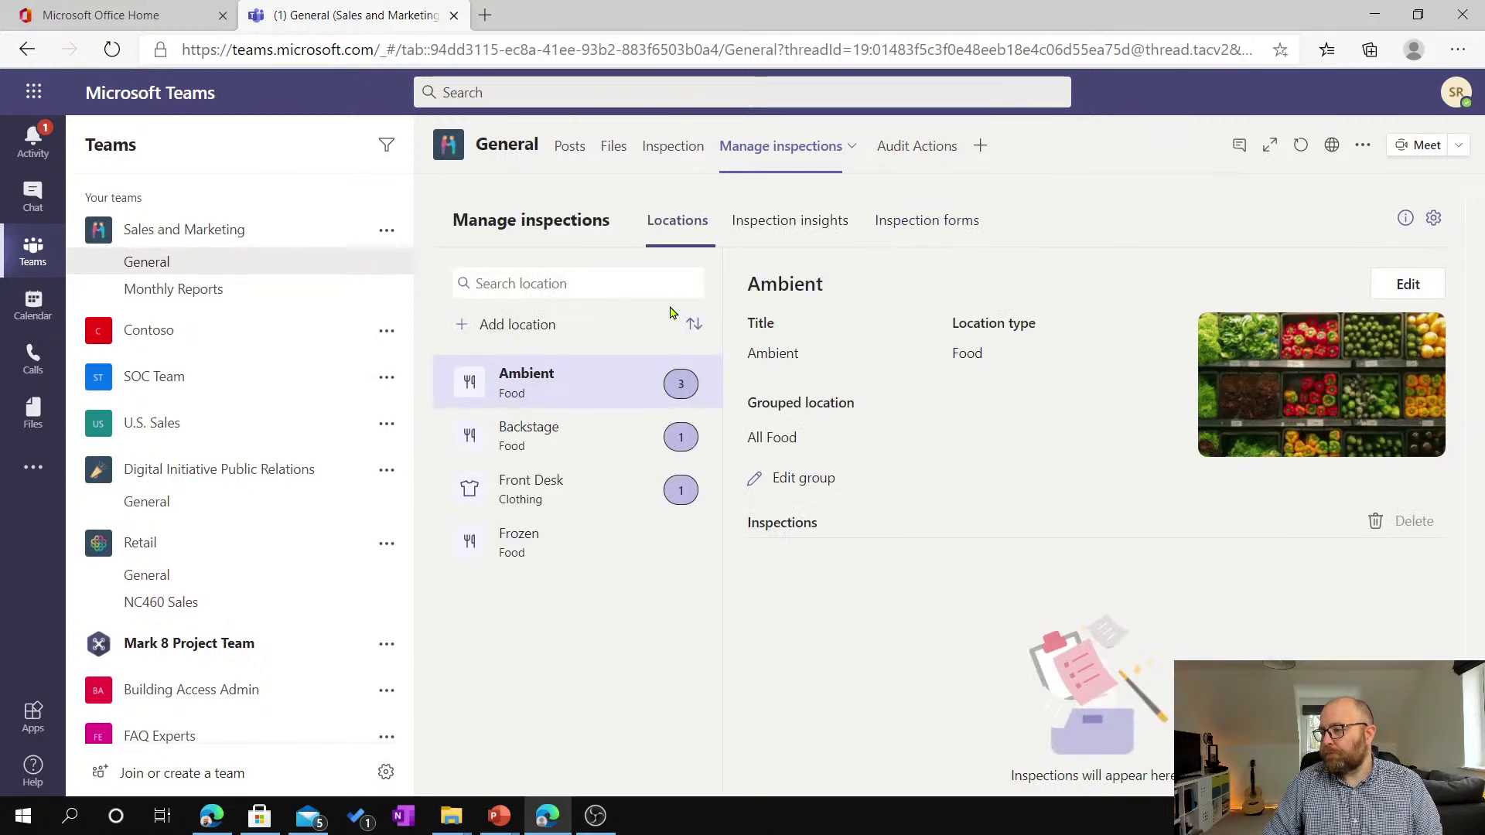
# Examine the inspection insights and the checklist steps of the Detailed Walk inspection form.
pyautogui.click(794, 227)
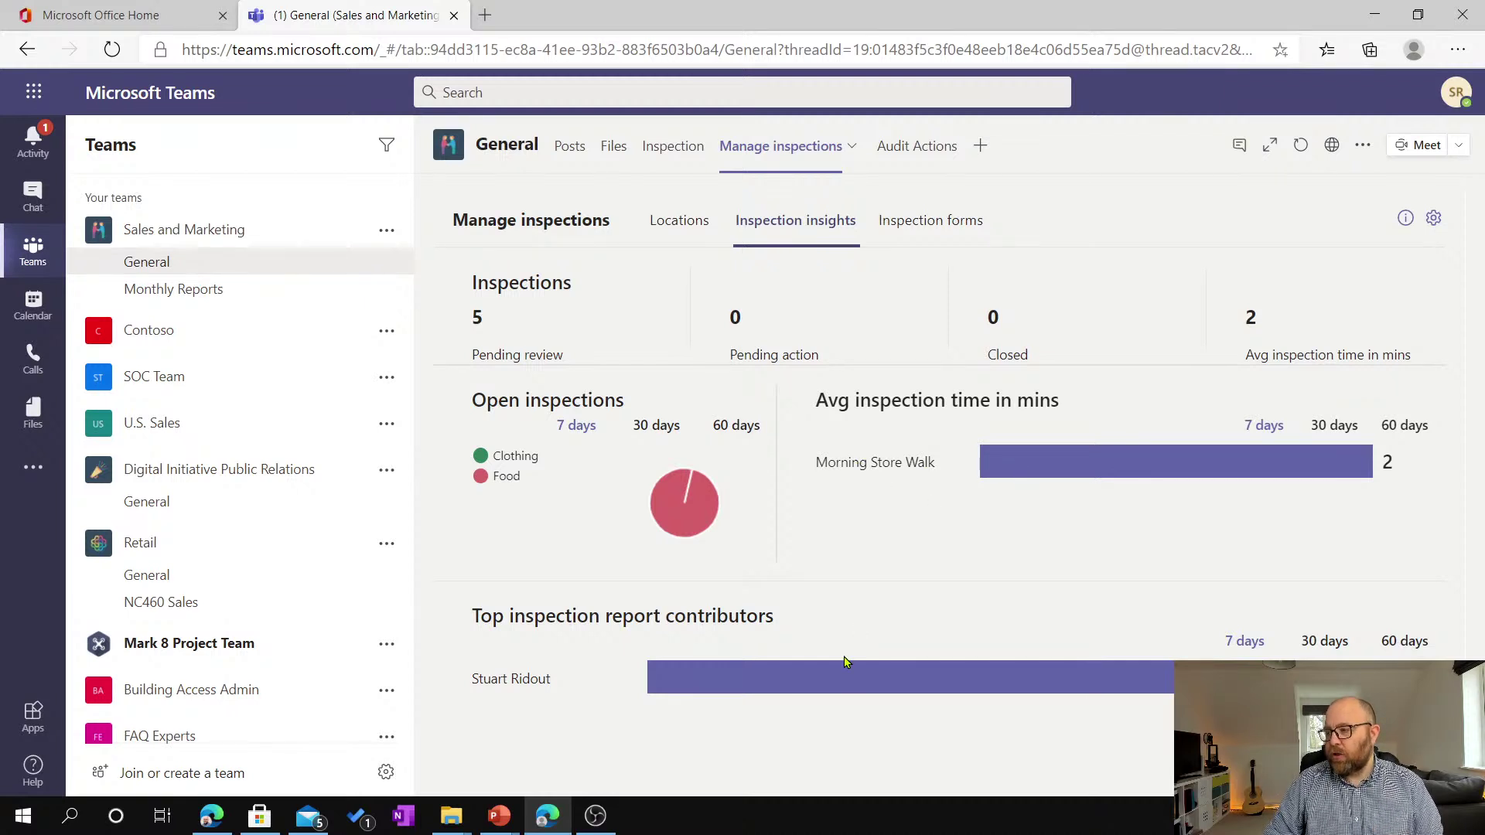
pyautogui.click(932, 226)
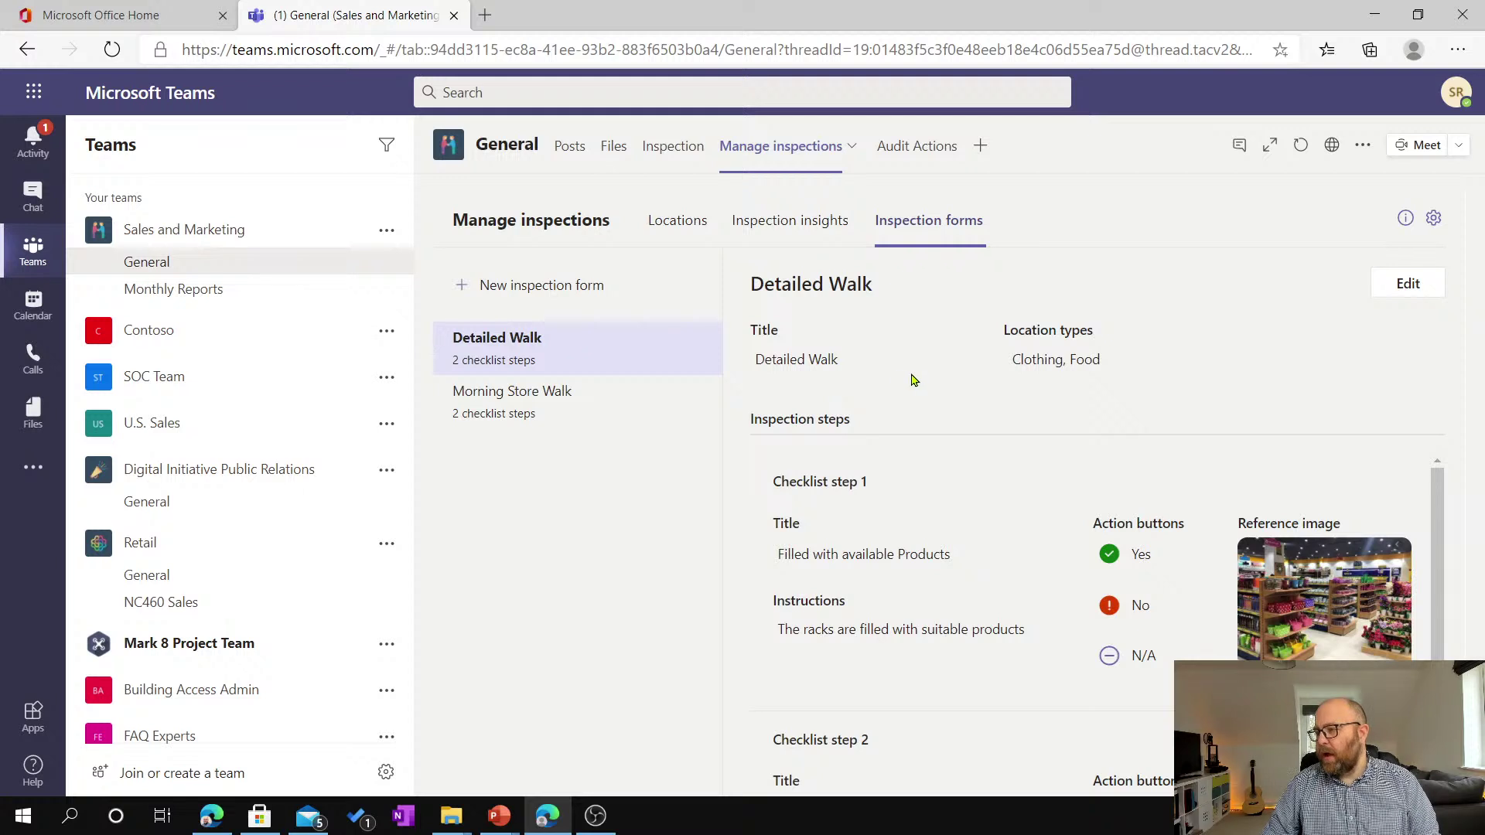
pyautogui.scroll(-2, 874, 479)
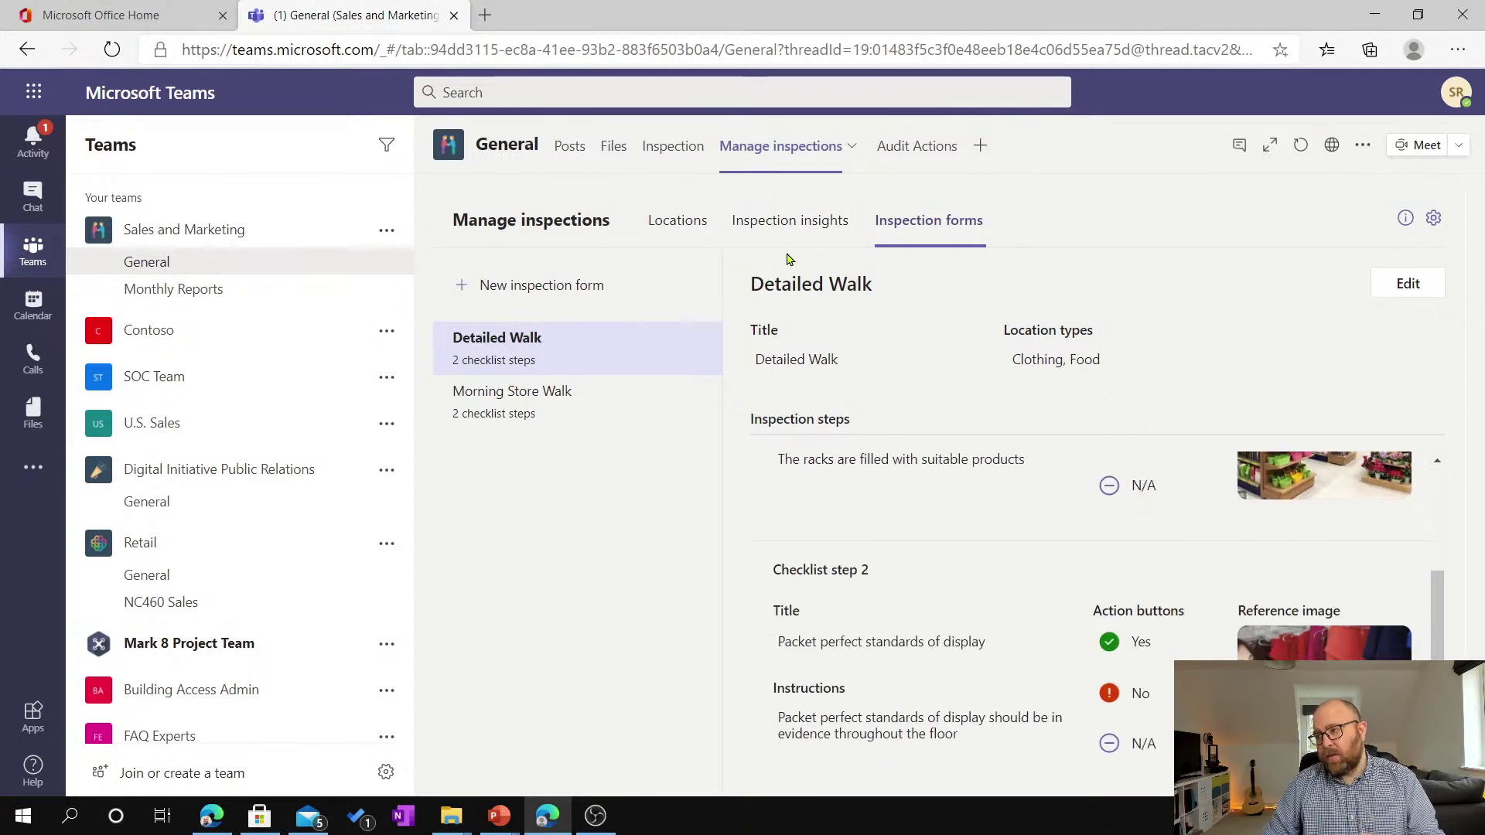
# Start a new inspection location titled Vehicle Check and check which location types are available for it.
pyautogui.click(686, 228)
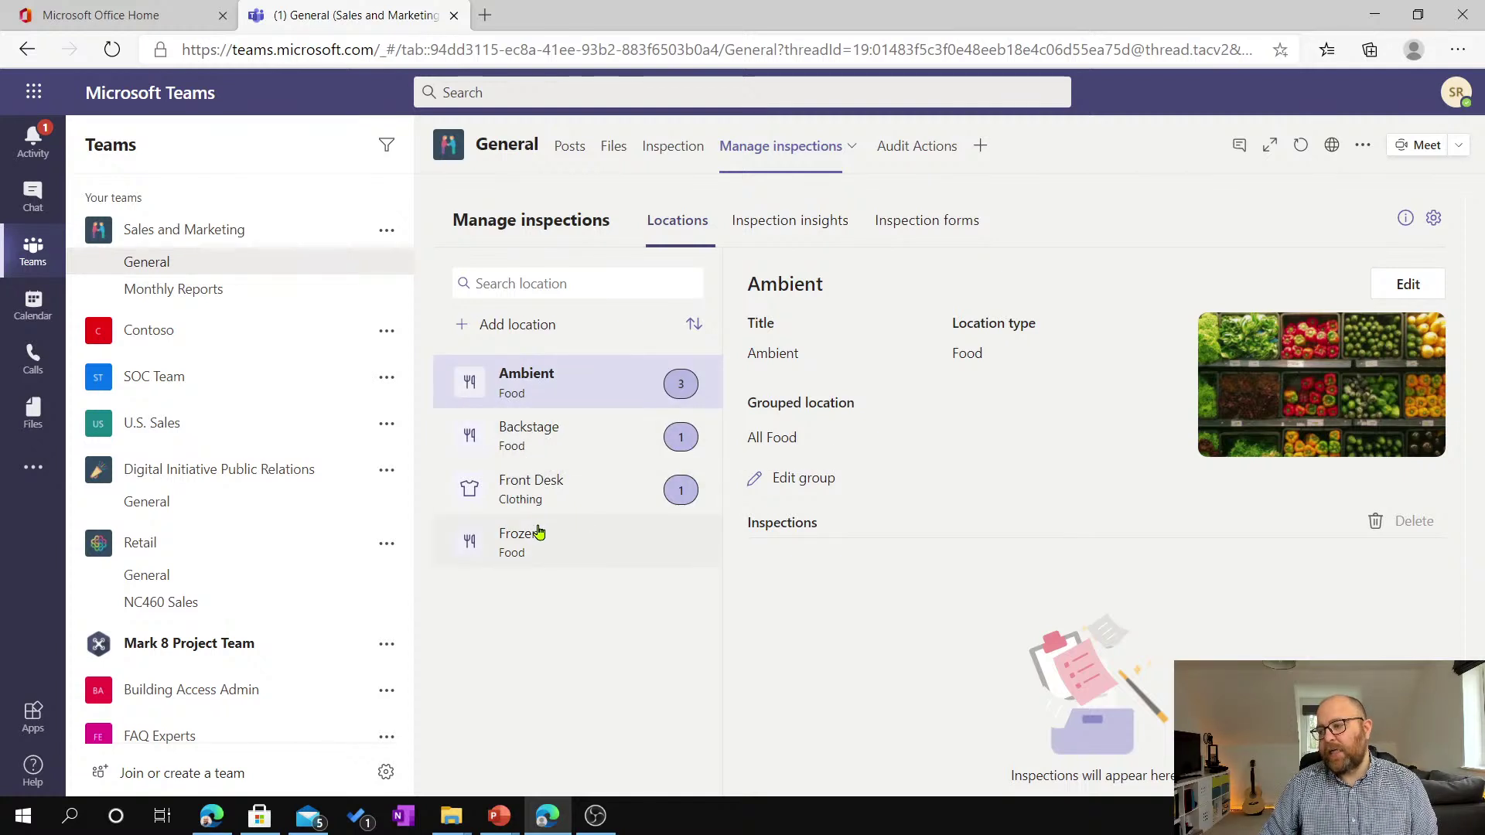
pyautogui.click(494, 325)
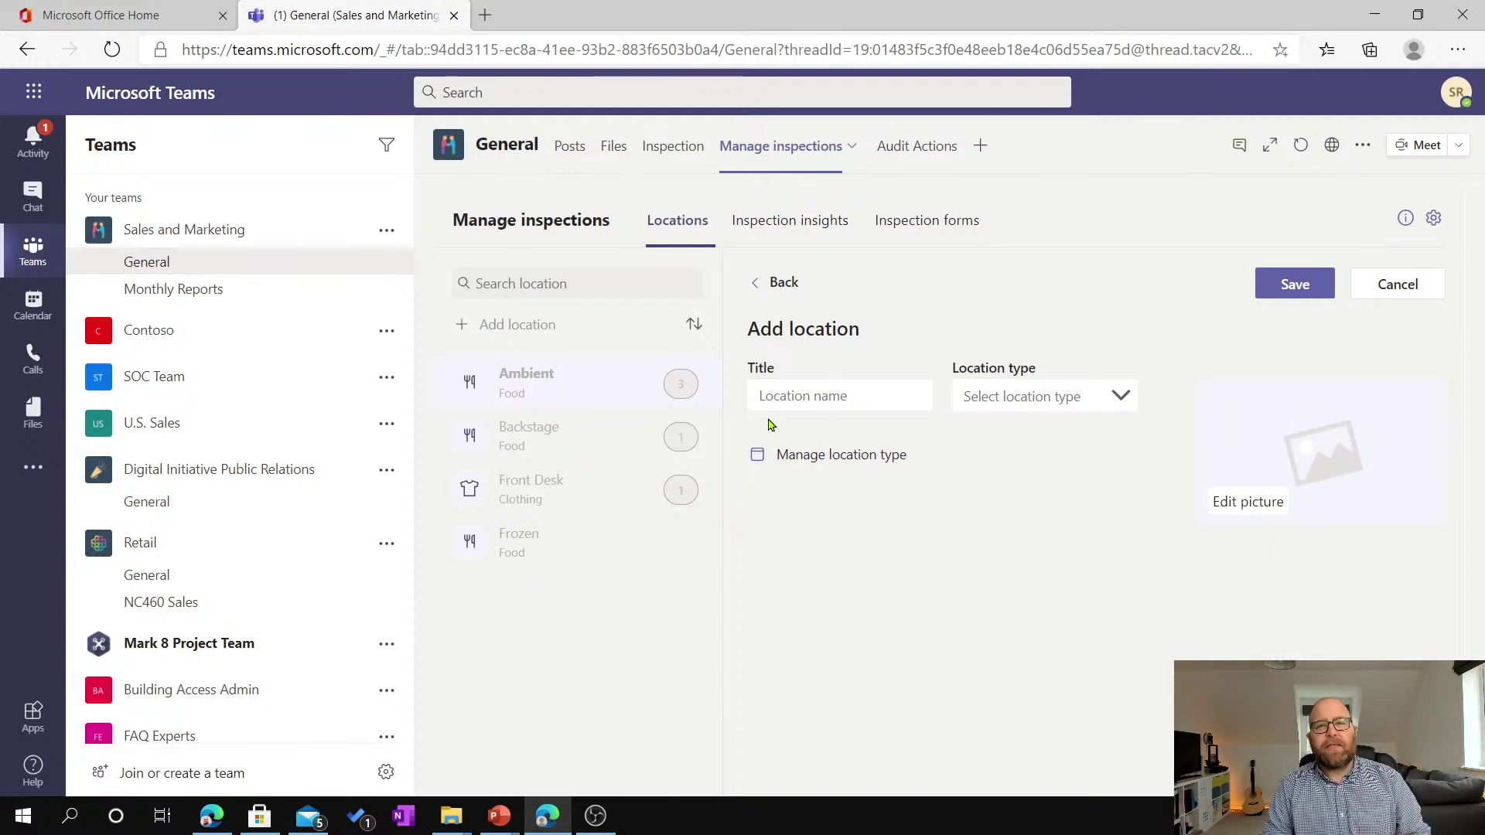
pyautogui.click(806, 402)
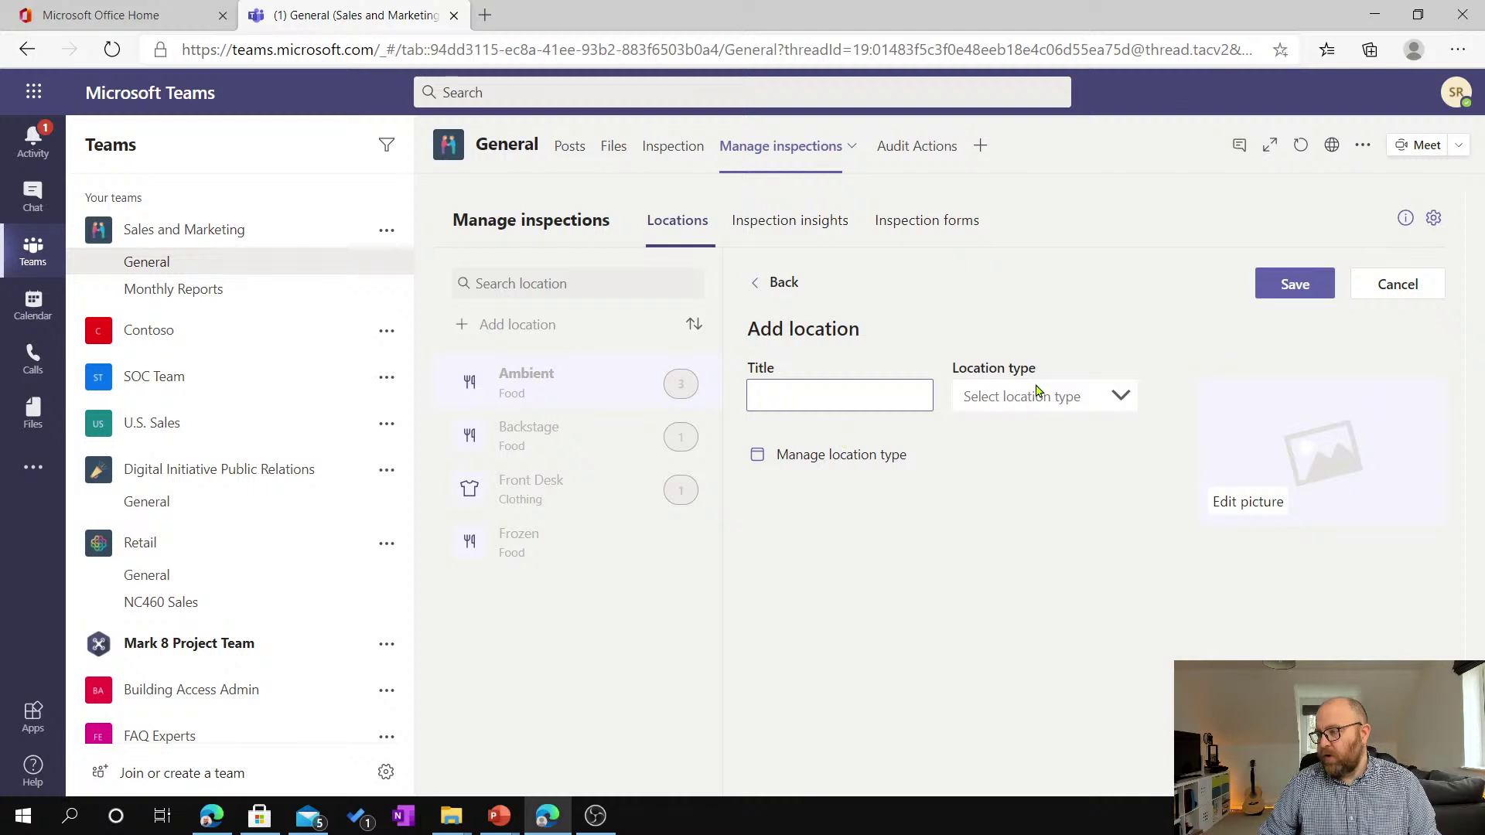
pyautogui.click(863, 408)
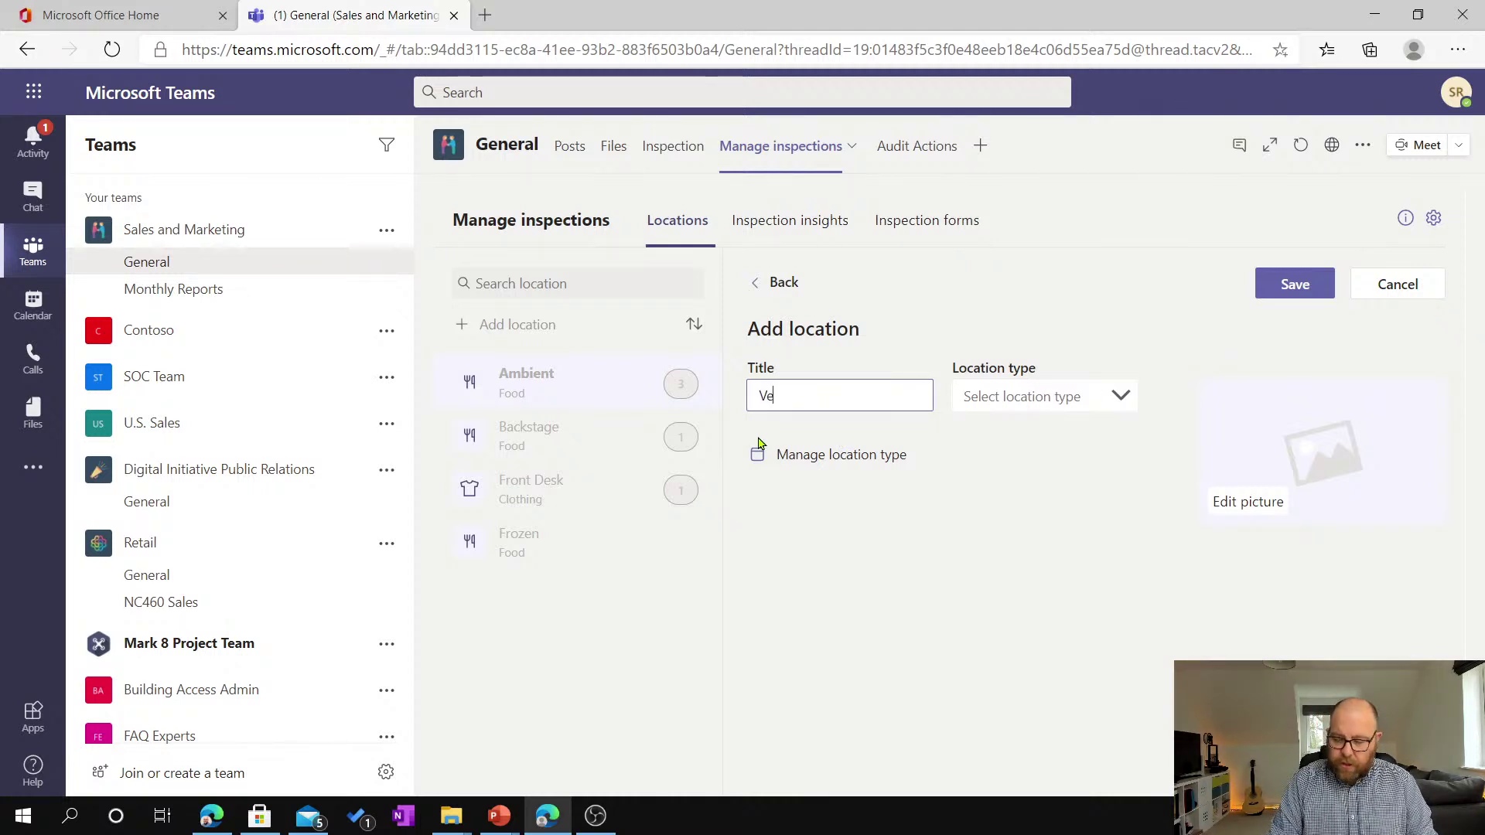
pyautogui.write('Vehicle Check')
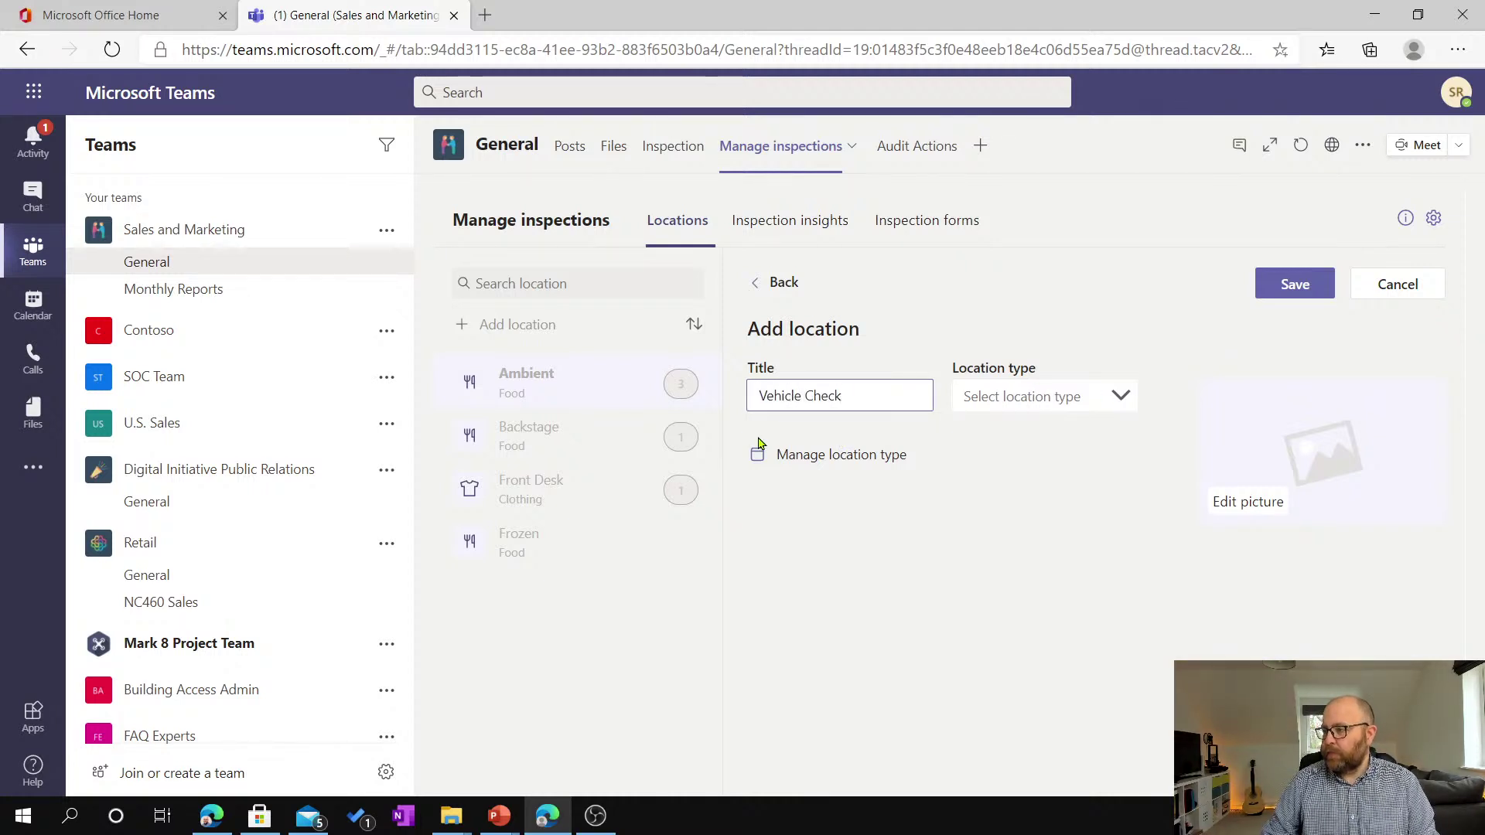
pyautogui.click(1116, 396)
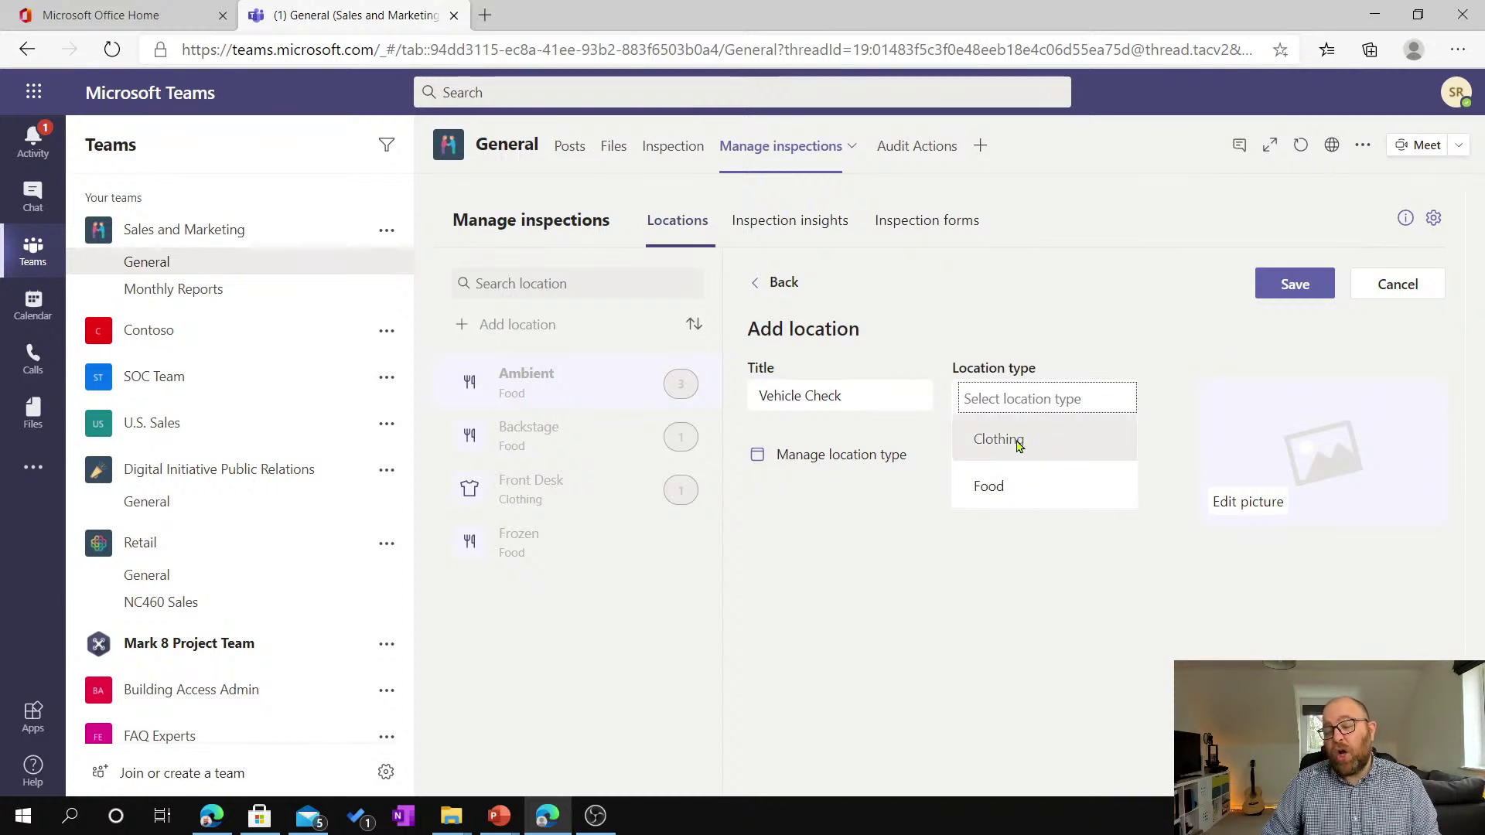
pyautogui.click(856, 619)
# Add a new location type with both its title and menu label set to Vehicles.
pyautogui.click(820, 463)
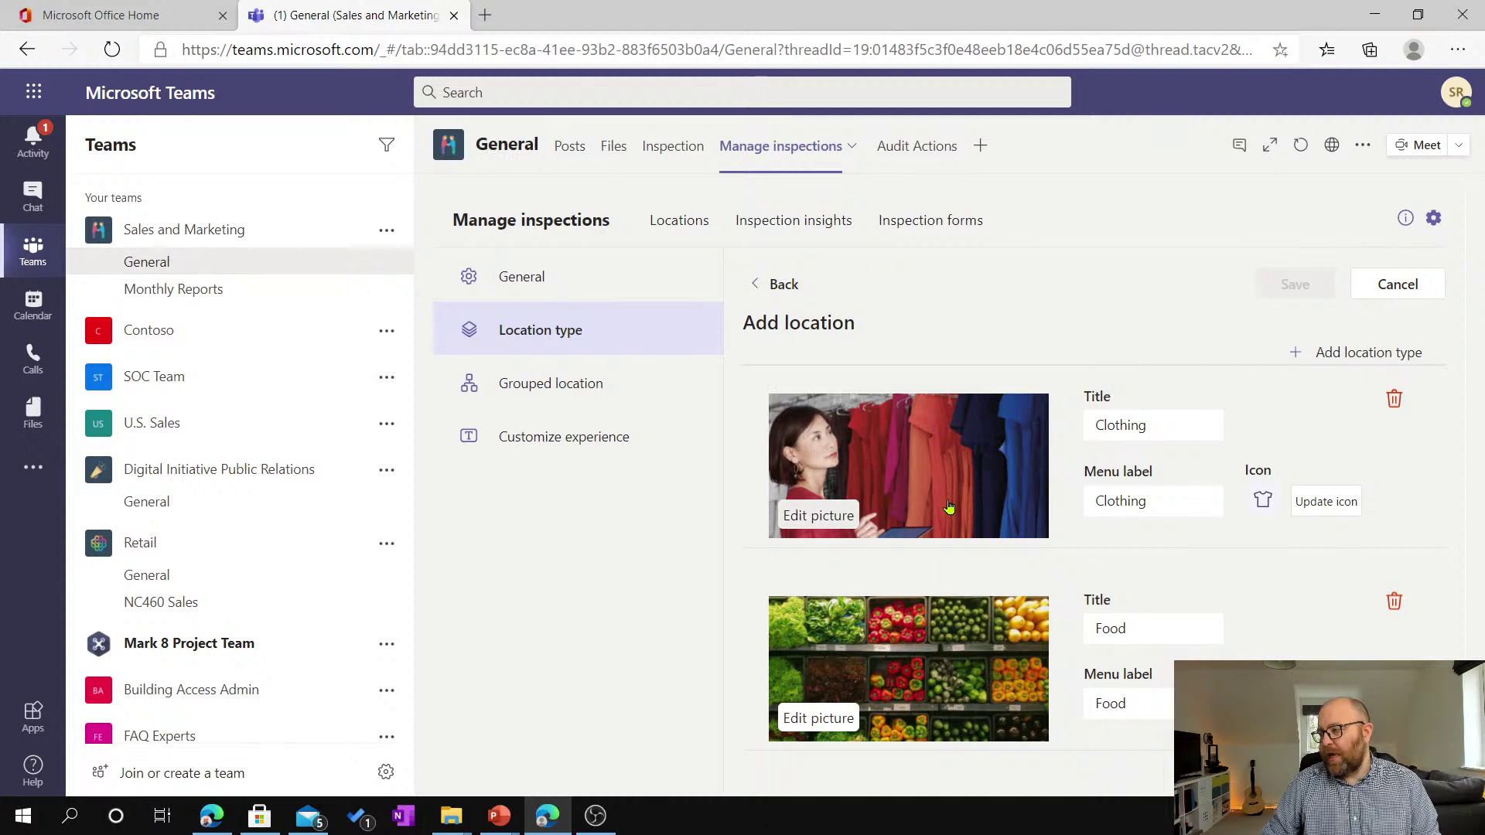
pyautogui.click(1357, 353)
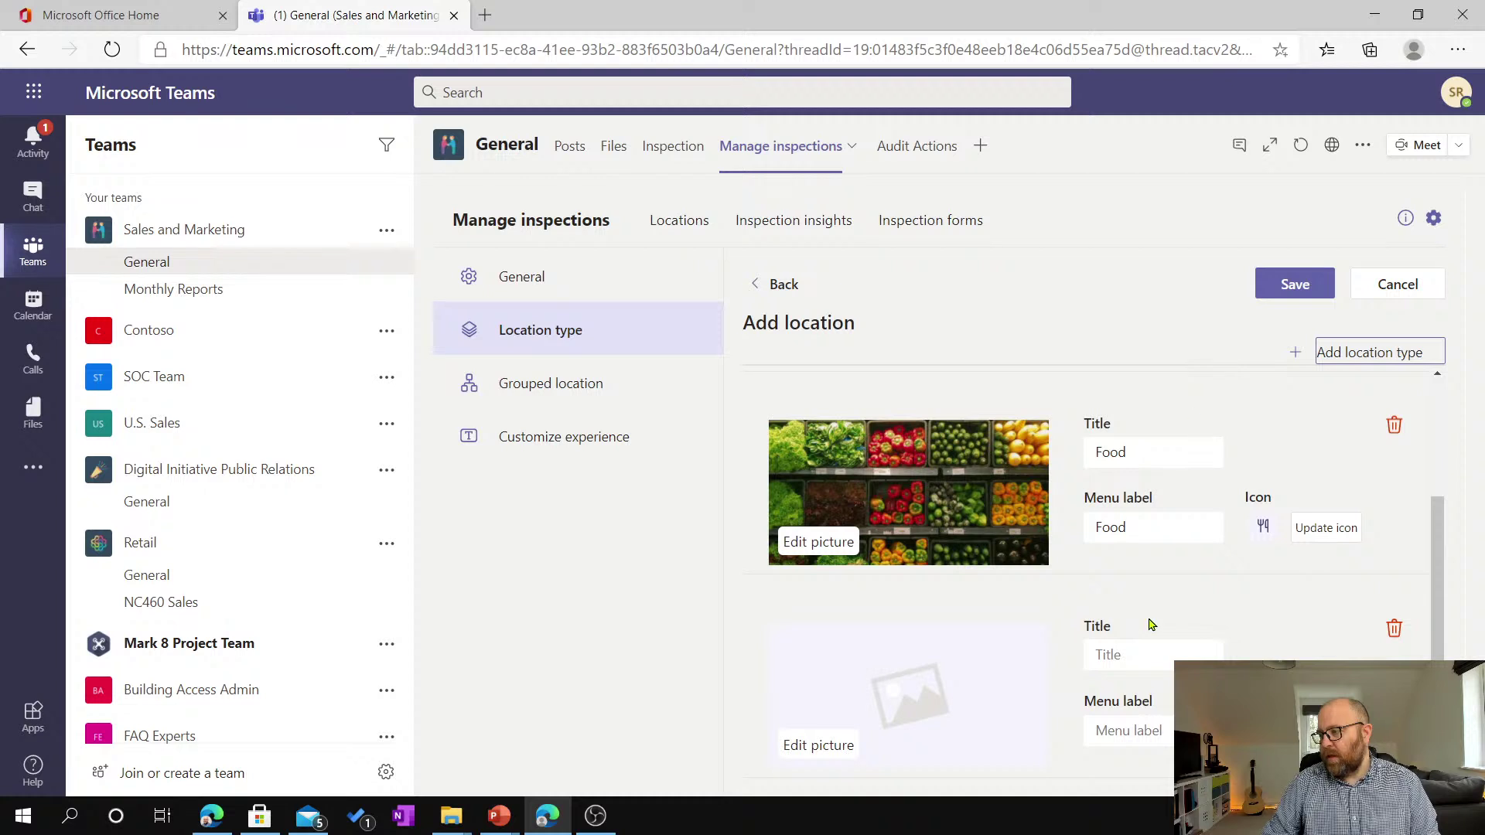
pyautogui.click(1134, 653)
pyautogui.write('Ve')
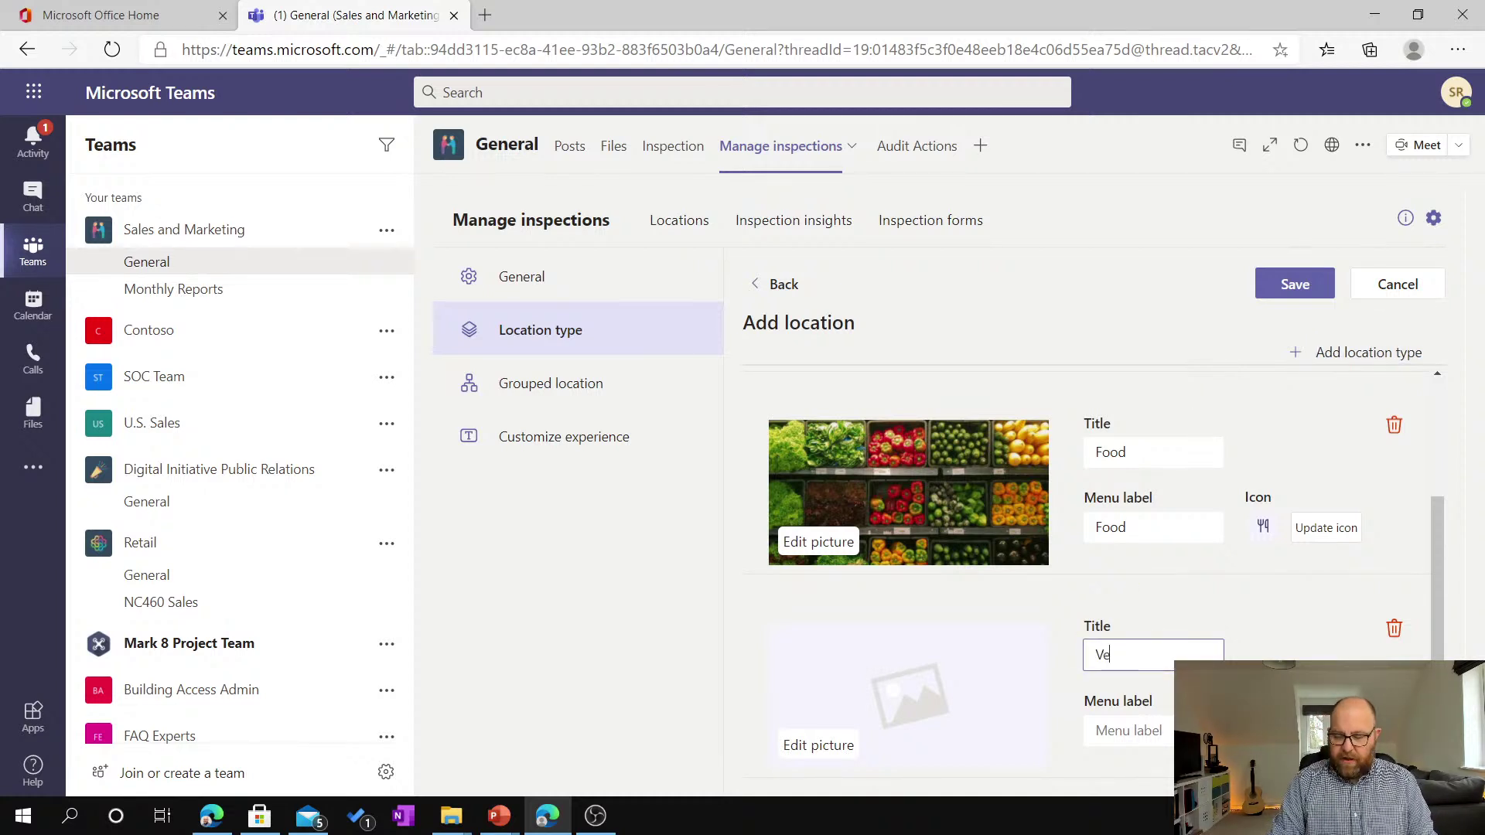
pyautogui.write('hicles')
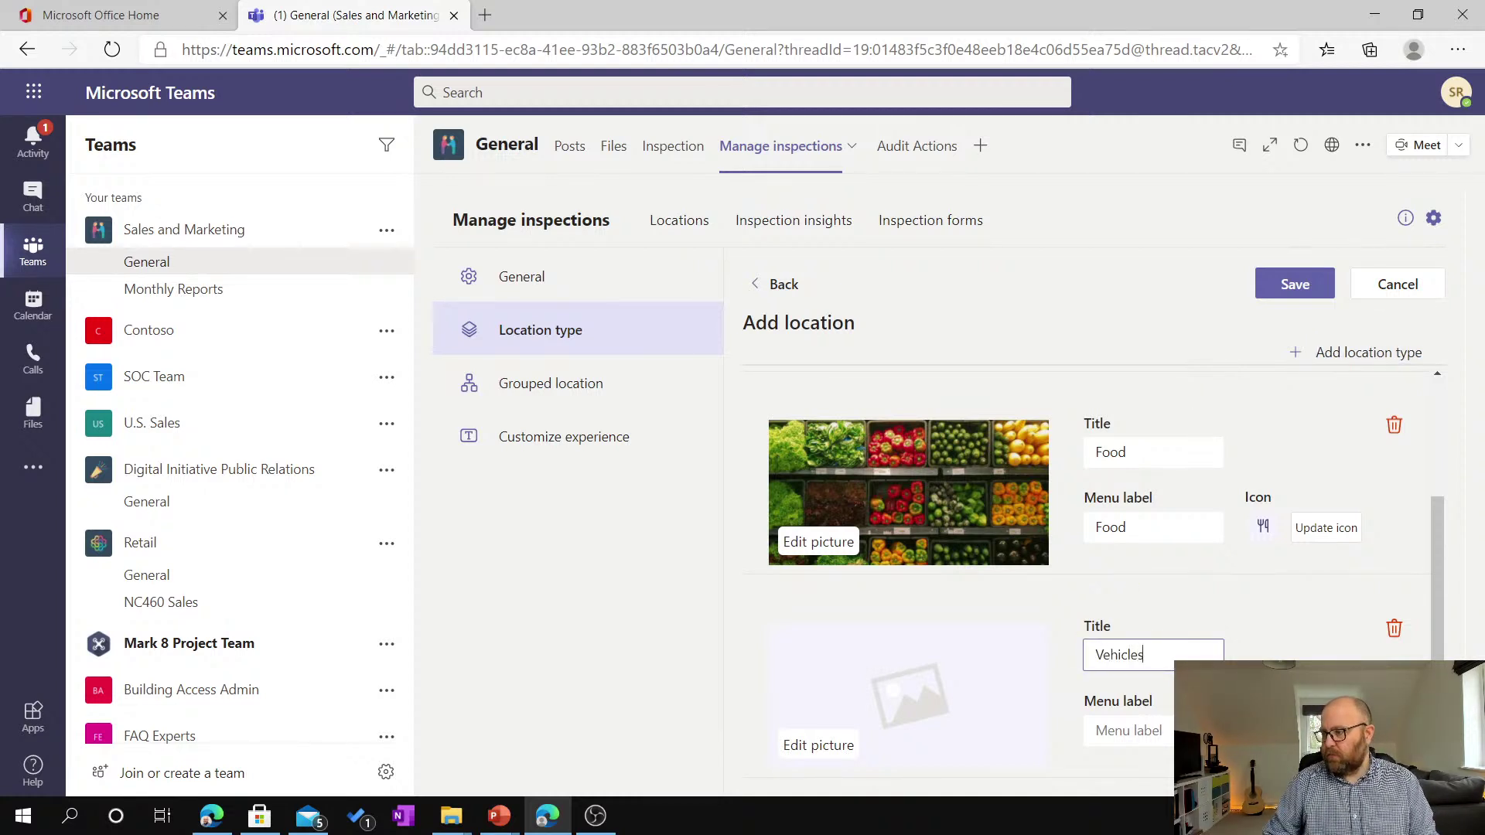
pyautogui.click(1163, 739)
pyautogui.write('Ve')
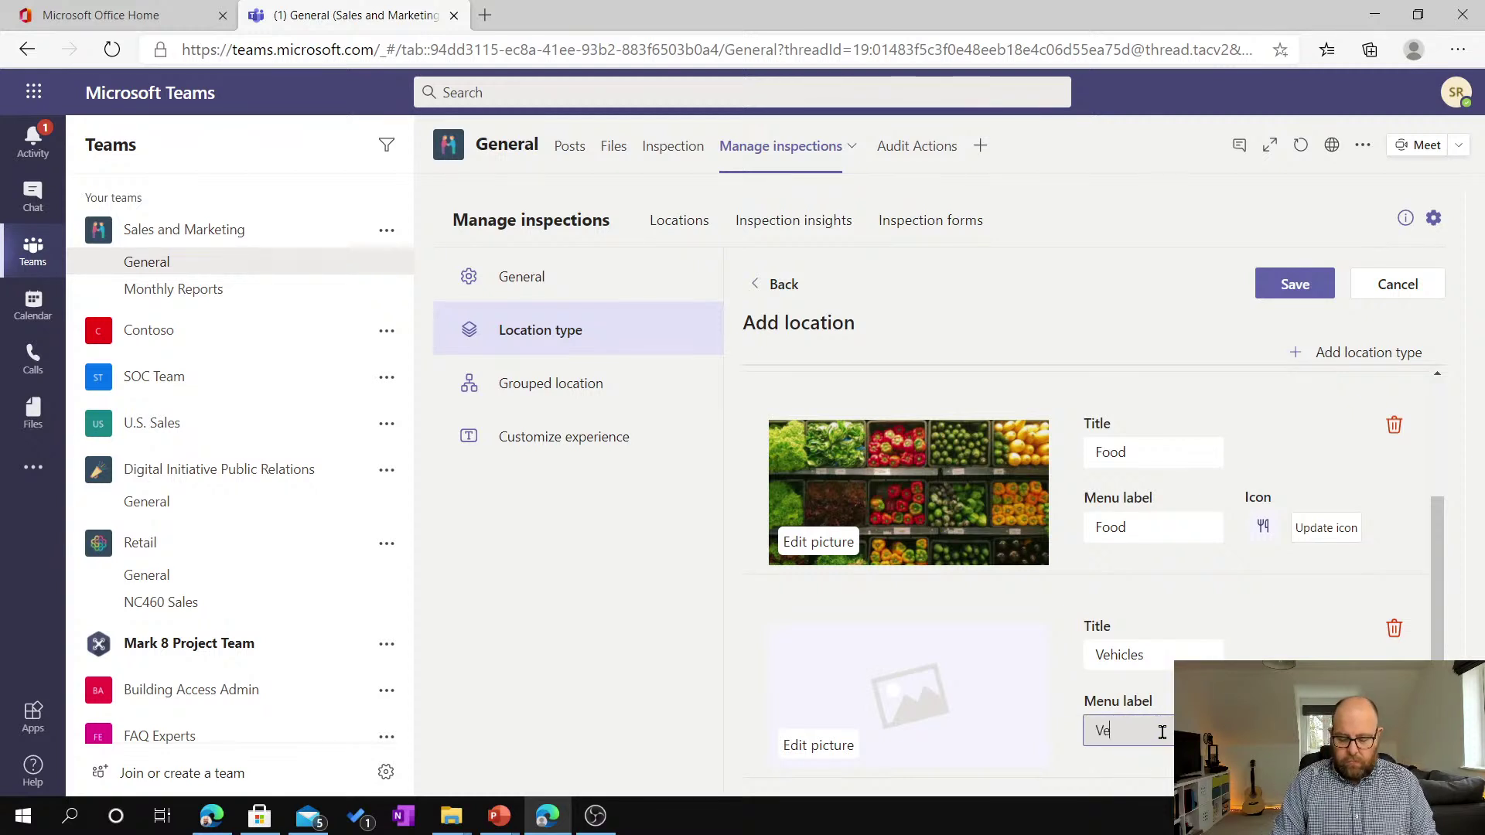
pyautogui.write('hicles')
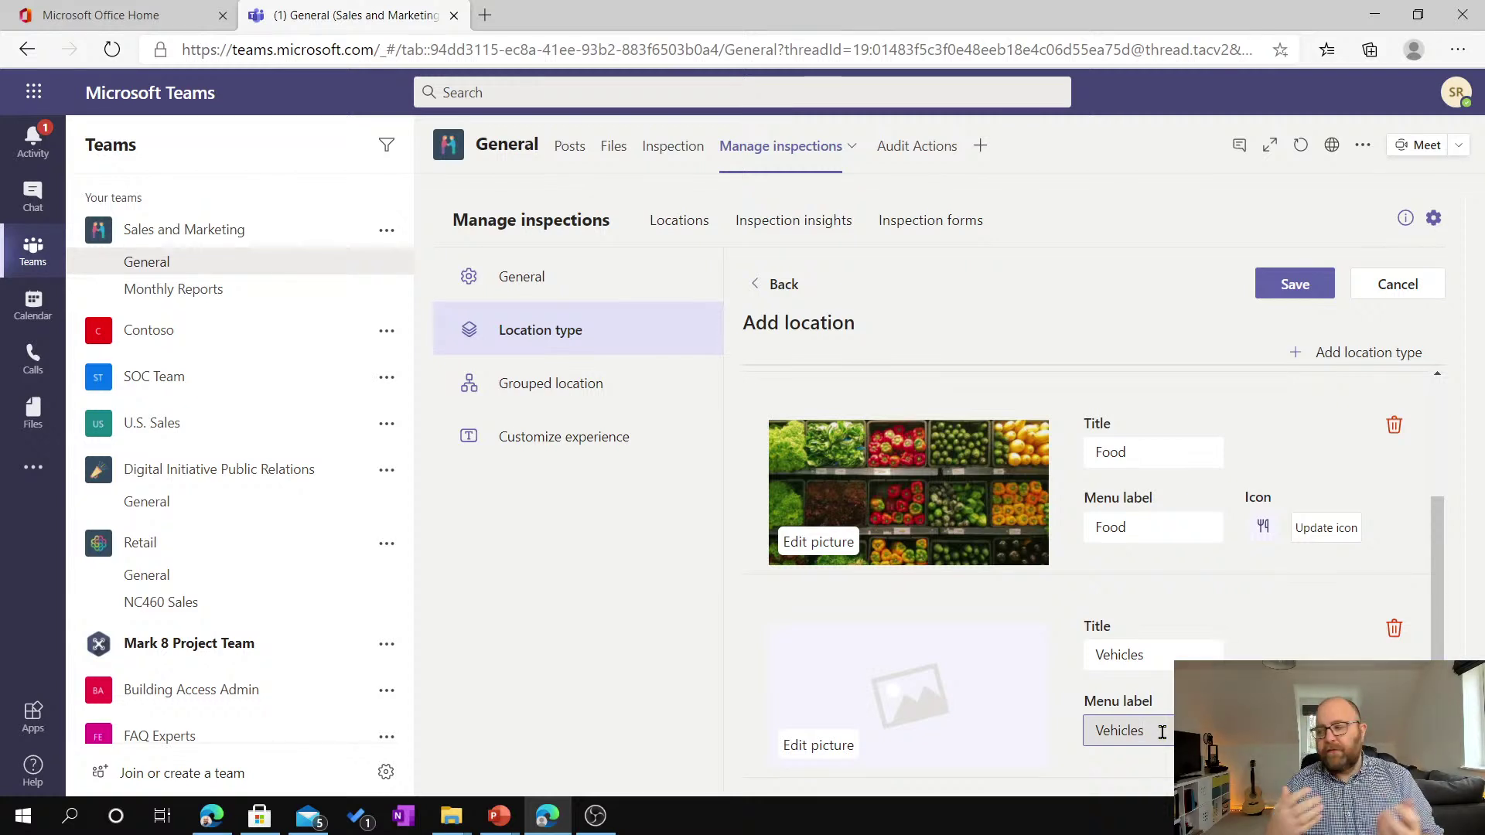
# Use vehicle.jpg from the Desktop's Audit folder as the Vehicles location type's picture and save the location types.
pyautogui.click(819, 749)
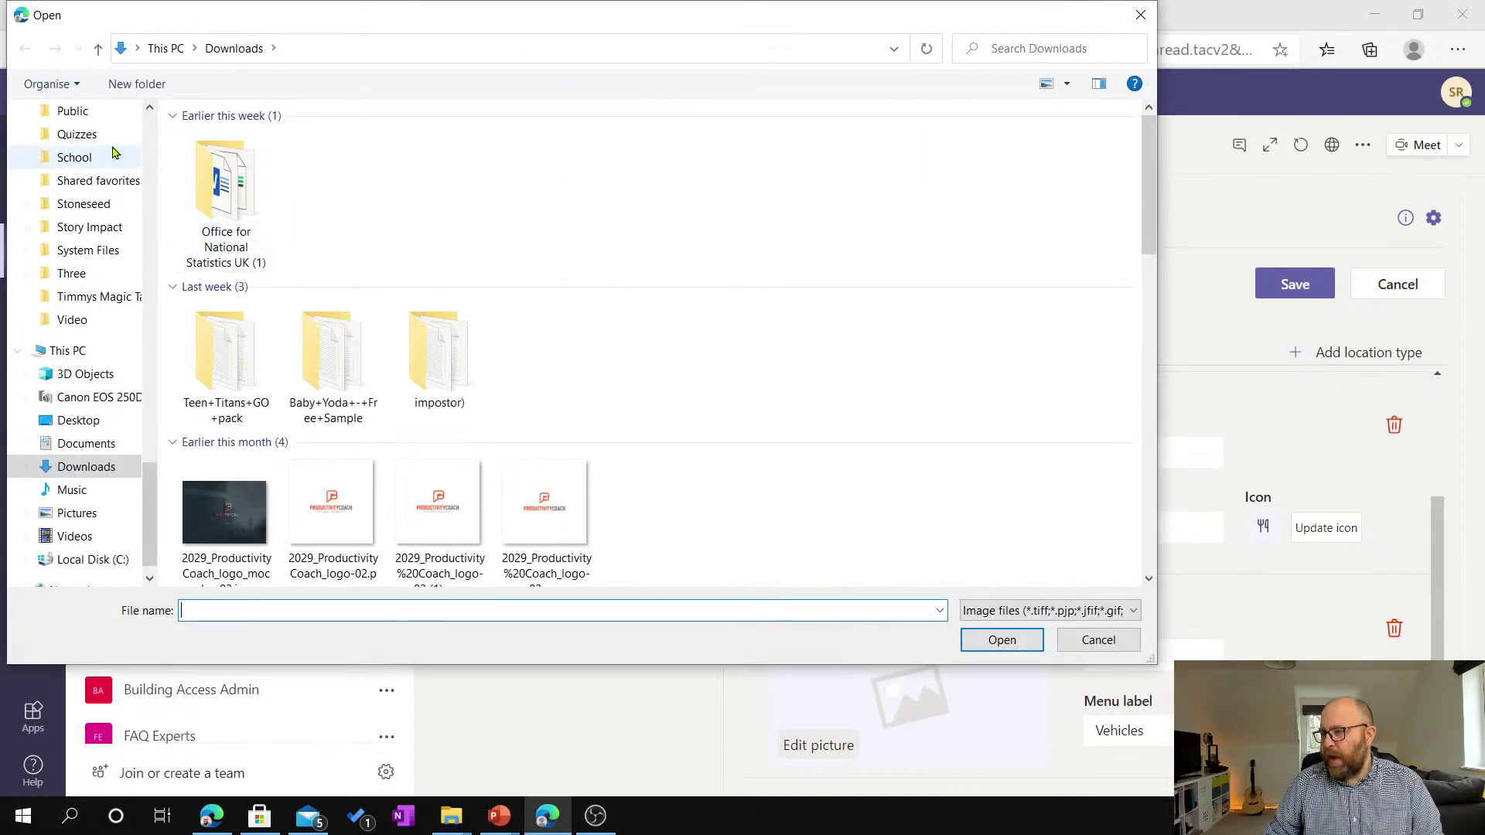
pyautogui.scroll(9, 116, 197)
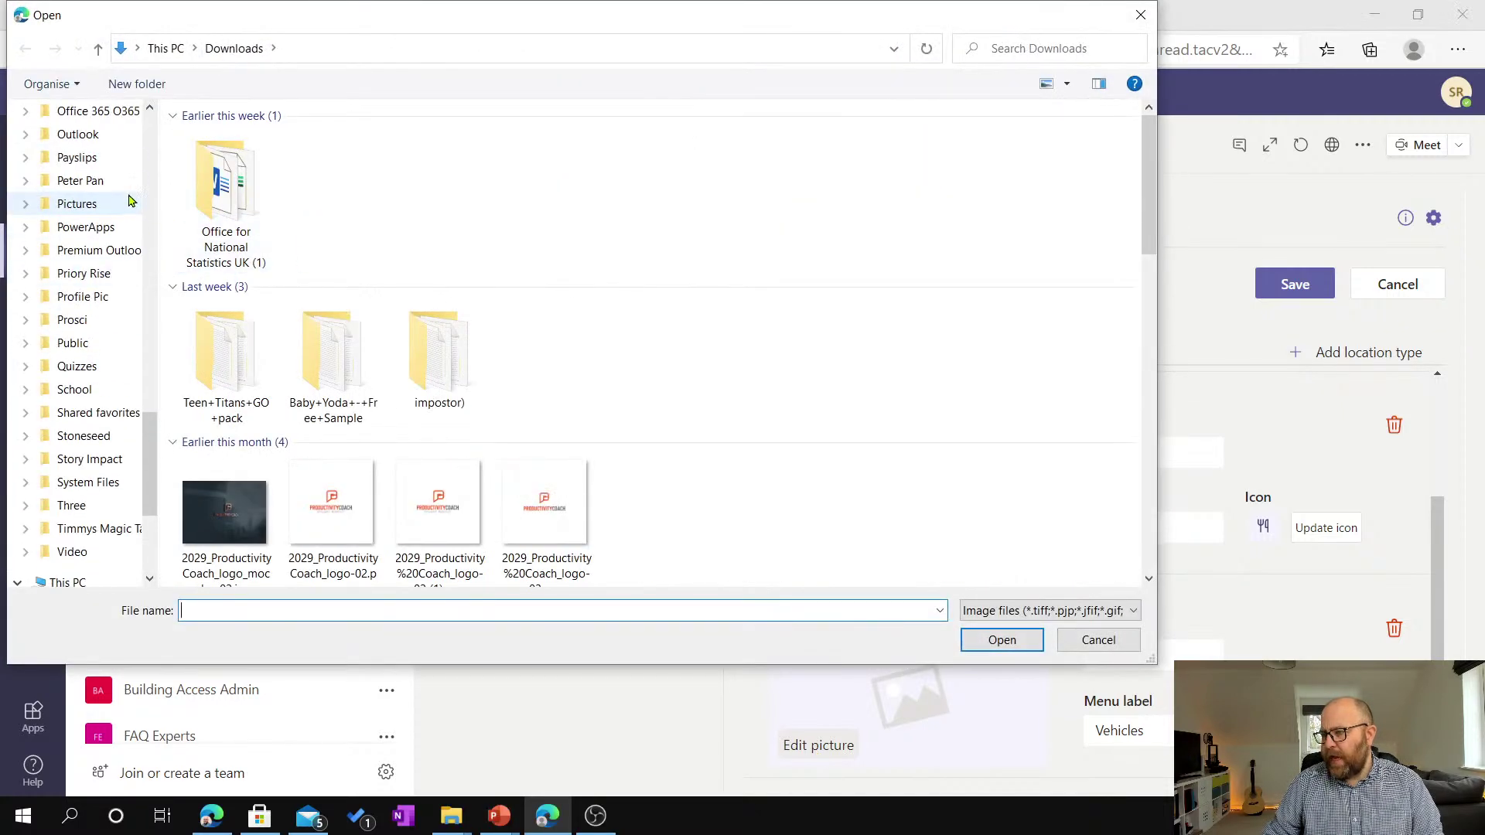
pyautogui.scroll(15, 106, 194)
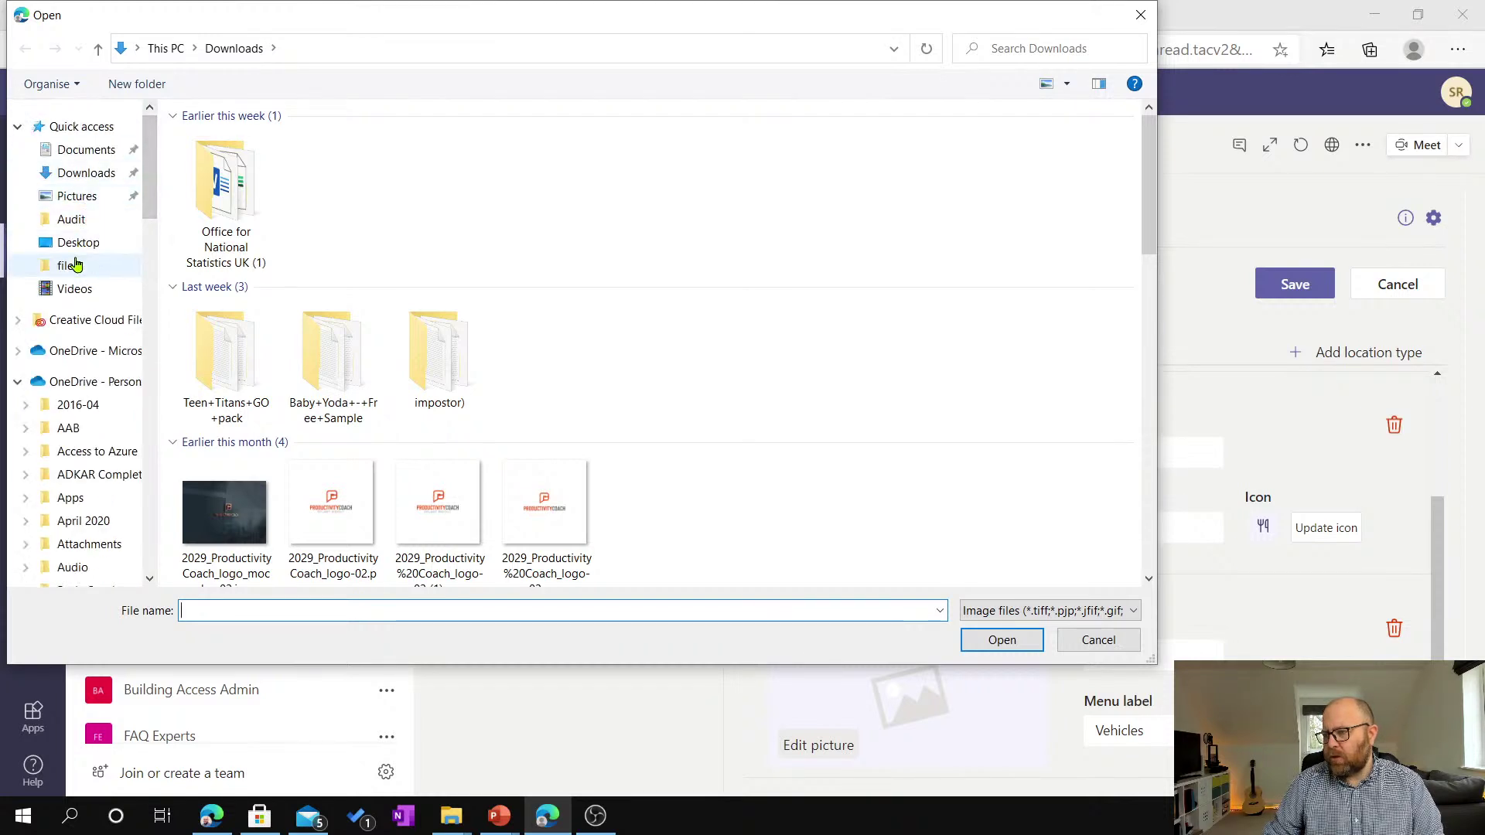
pyautogui.click(87, 243)
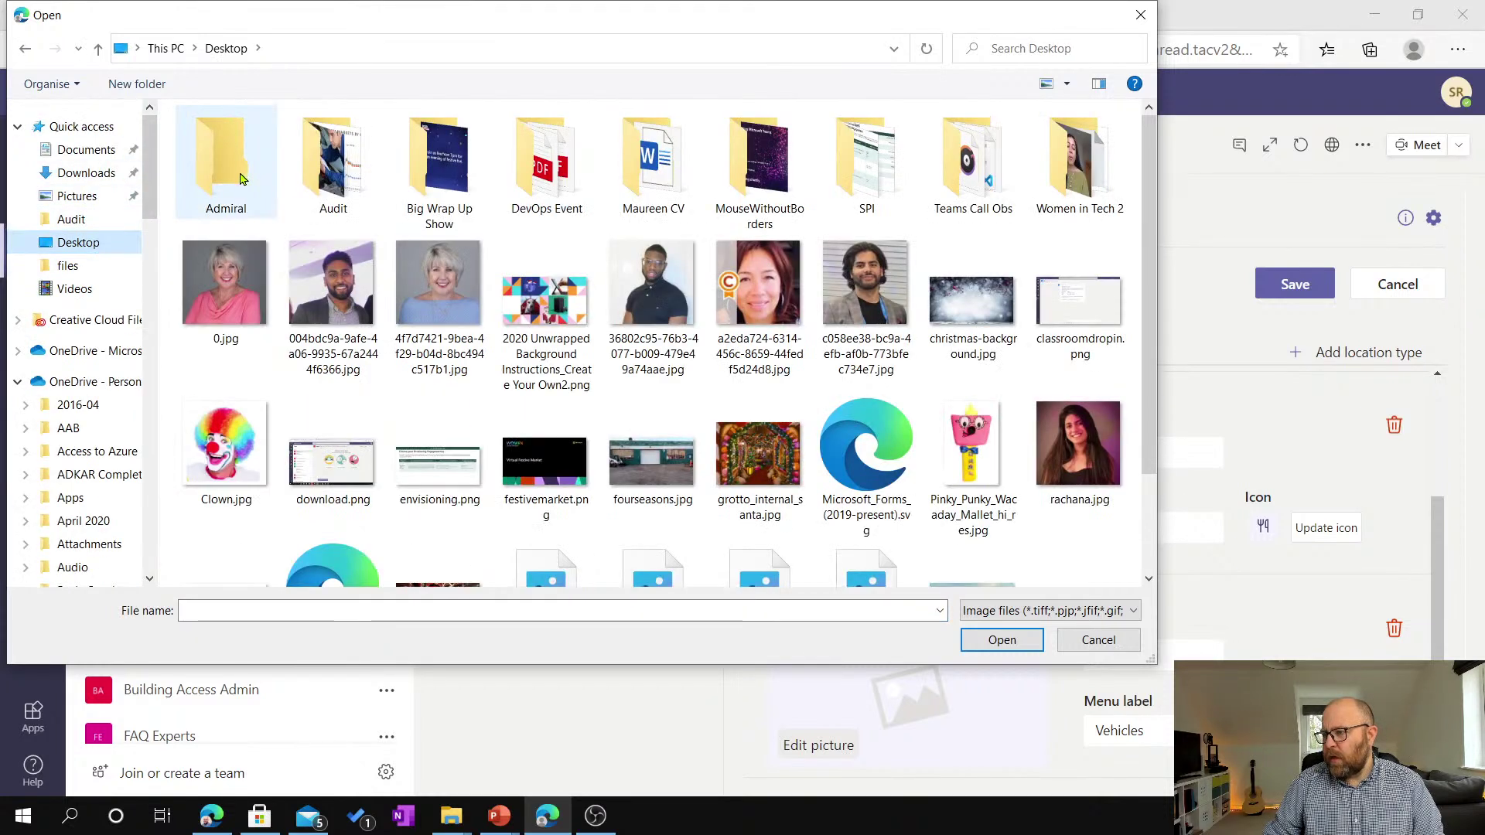
pyautogui.doubleClick(337, 167)
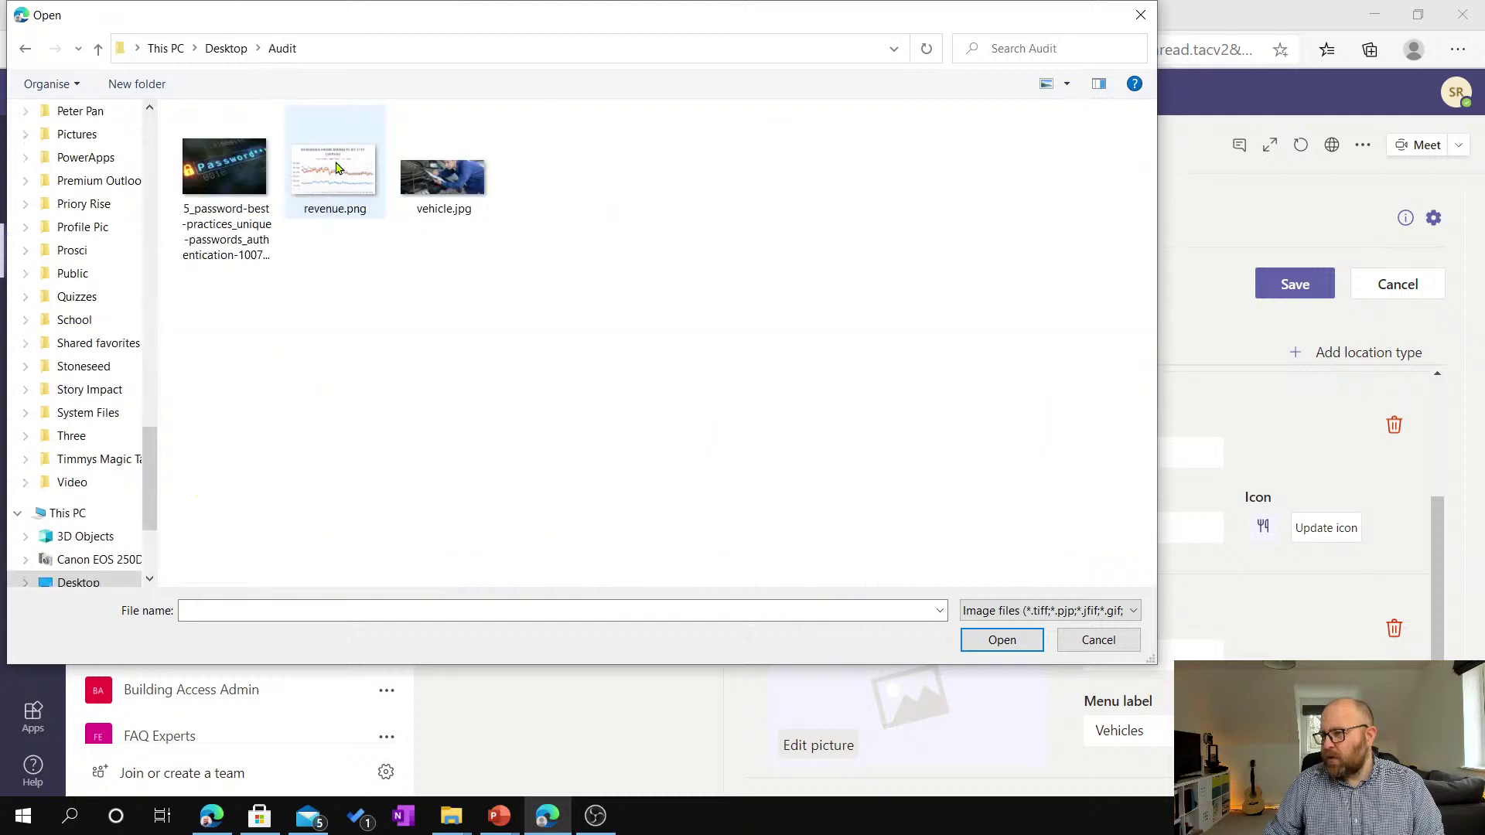
pyautogui.doubleClick(440, 184)
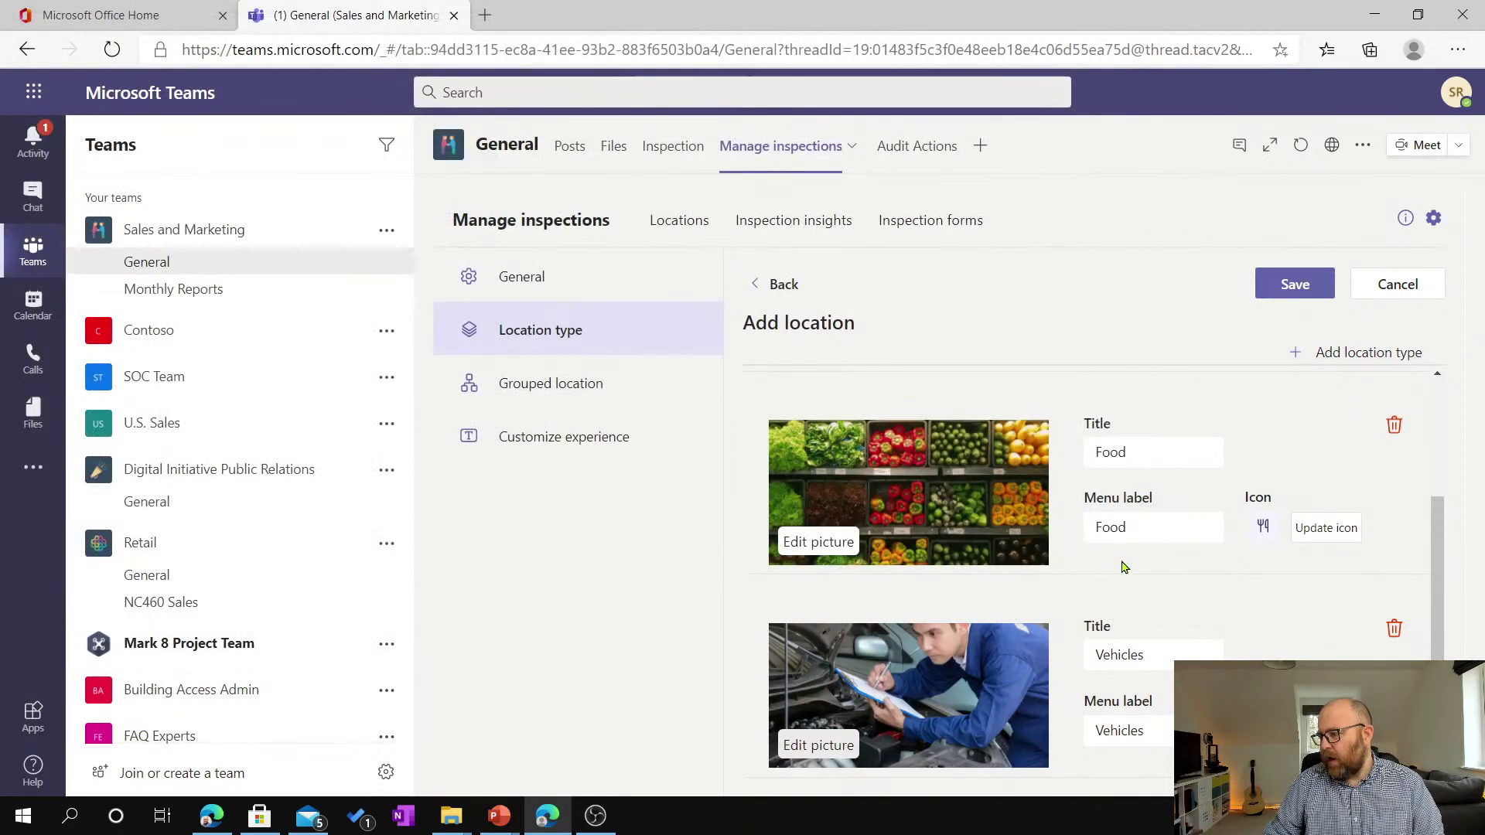
pyautogui.click(1300, 302)
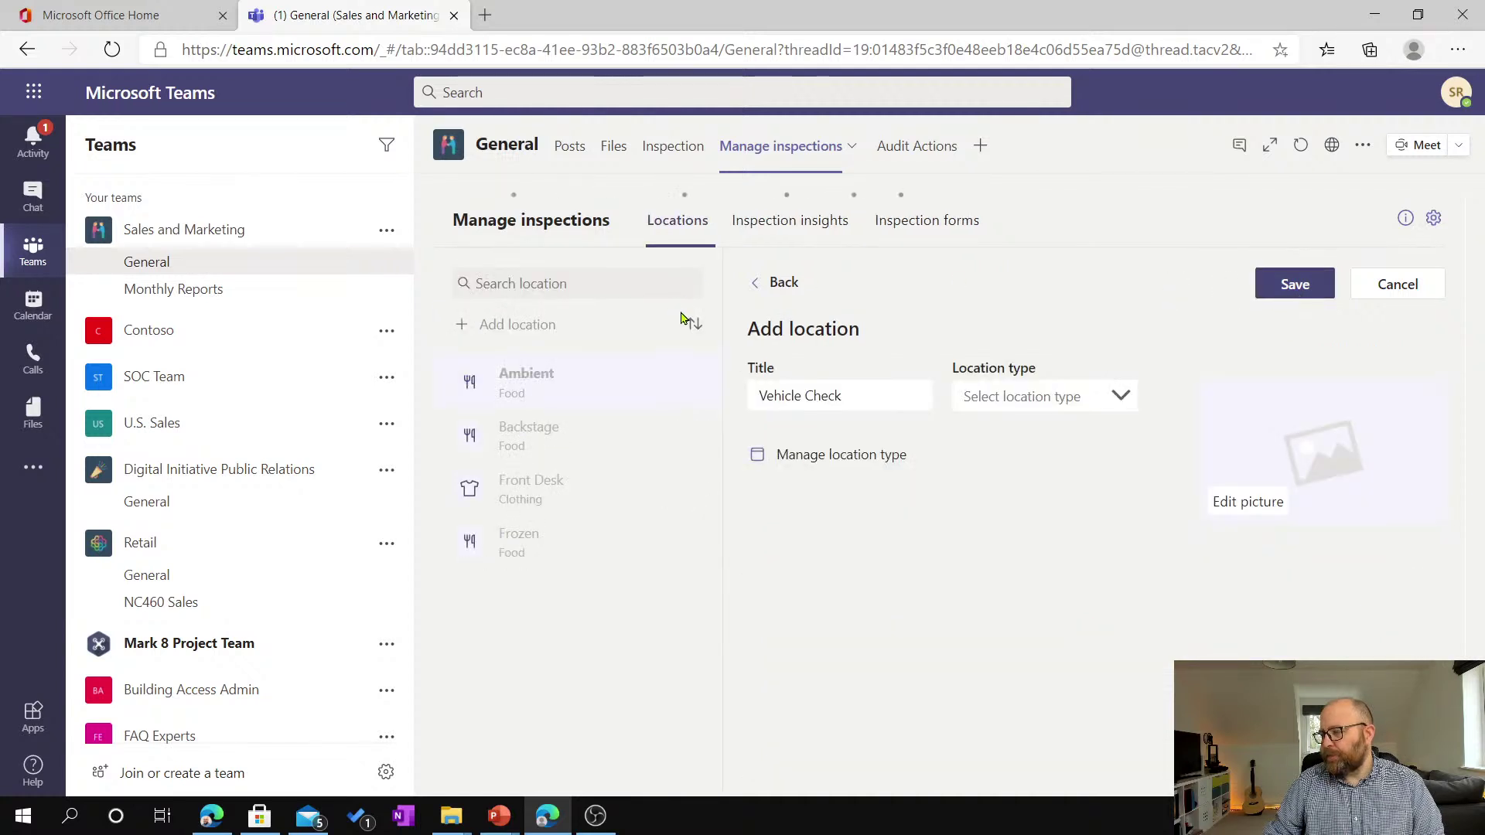
# Assign the Vehicles location type to the Vehicle Check location and save the location.
pyautogui.click(1037, 396)
pyautogui.click(990, 535)
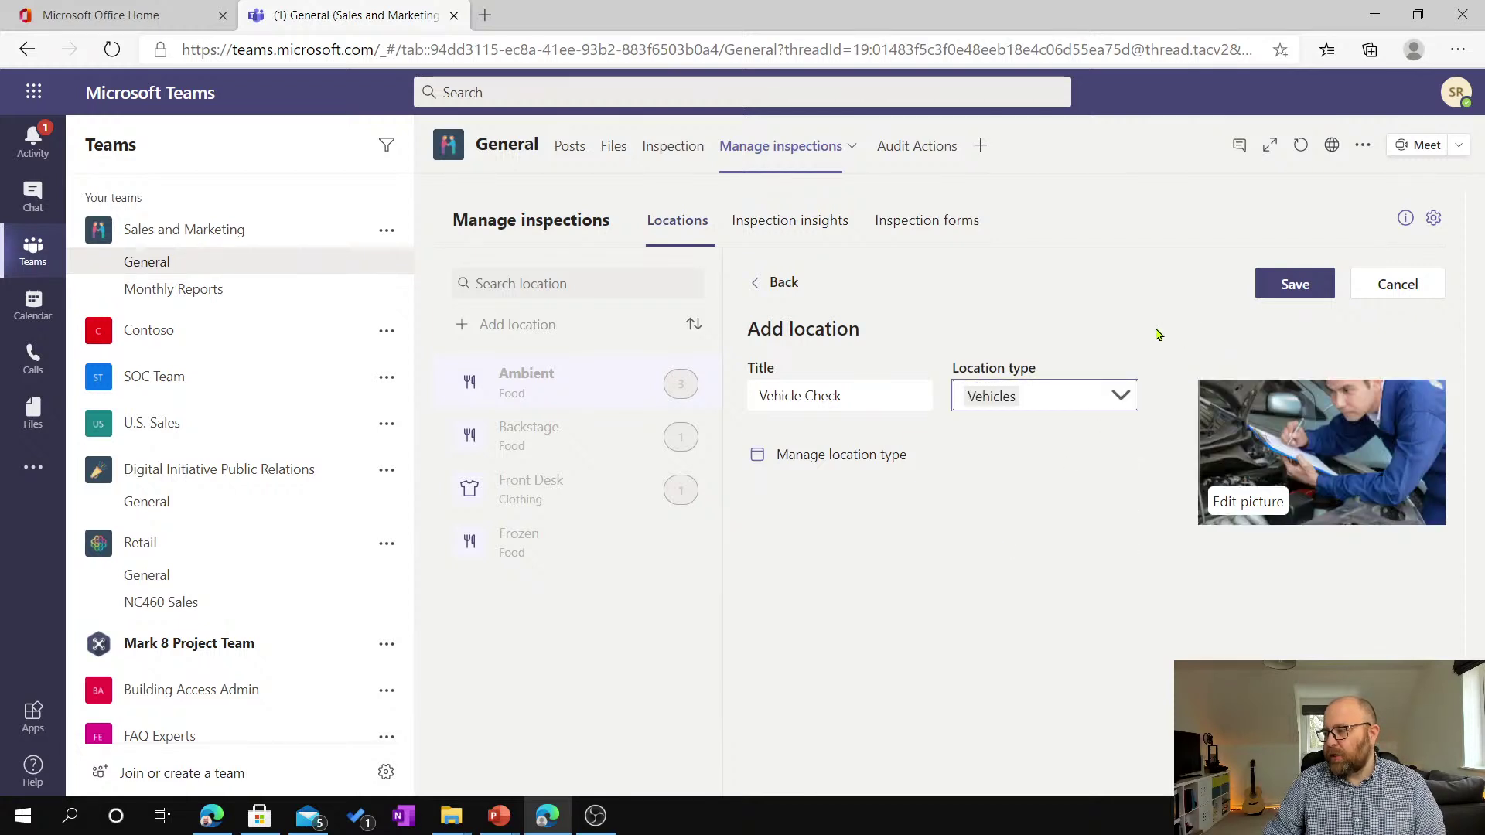
pyautogui.click(1298, 279)
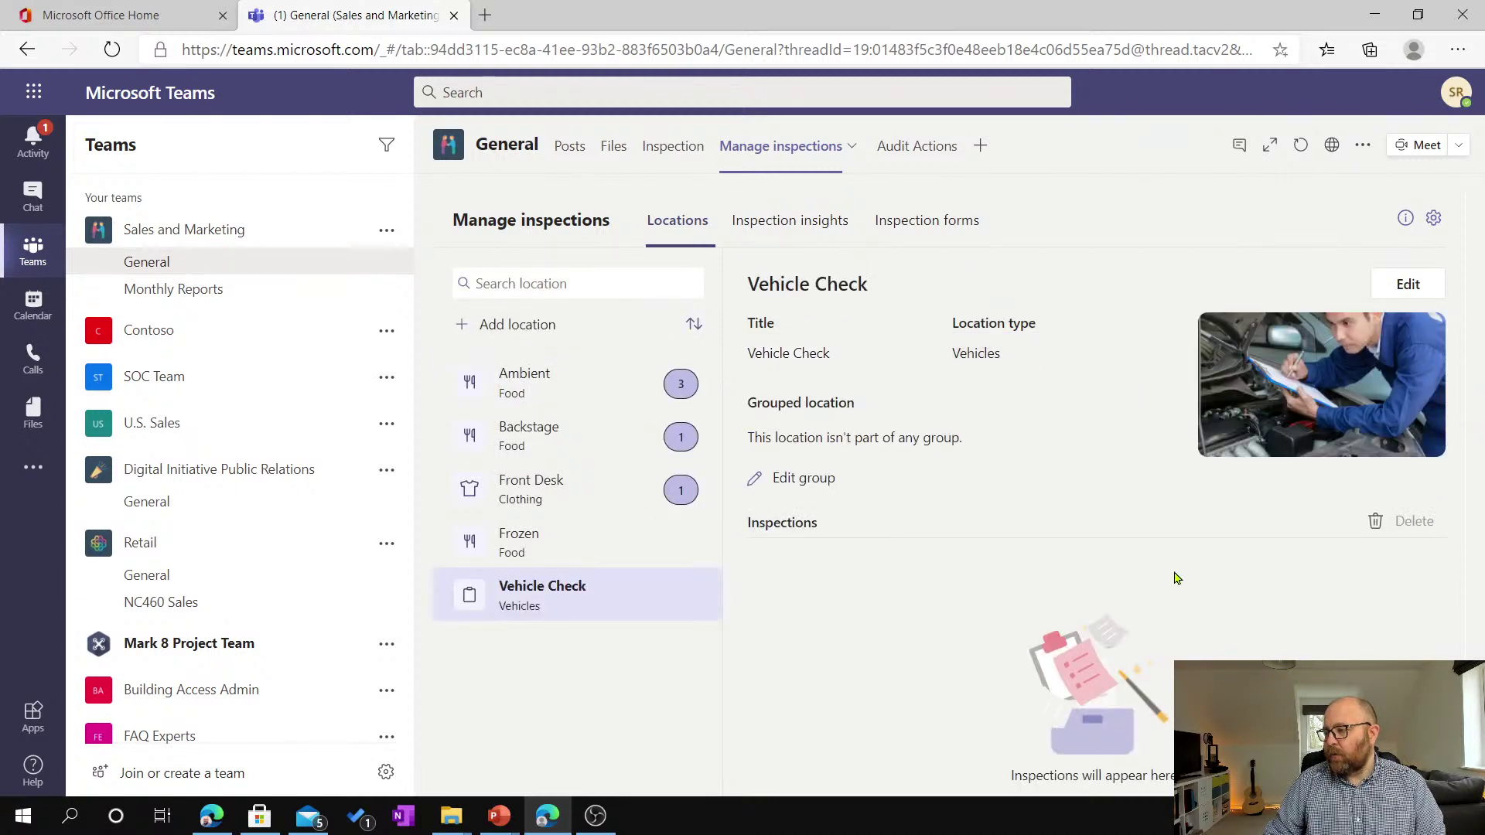
# Add a new location group titled External to Store from the Vehicle Check location's group settings.
pyautogui.click(797, 472)
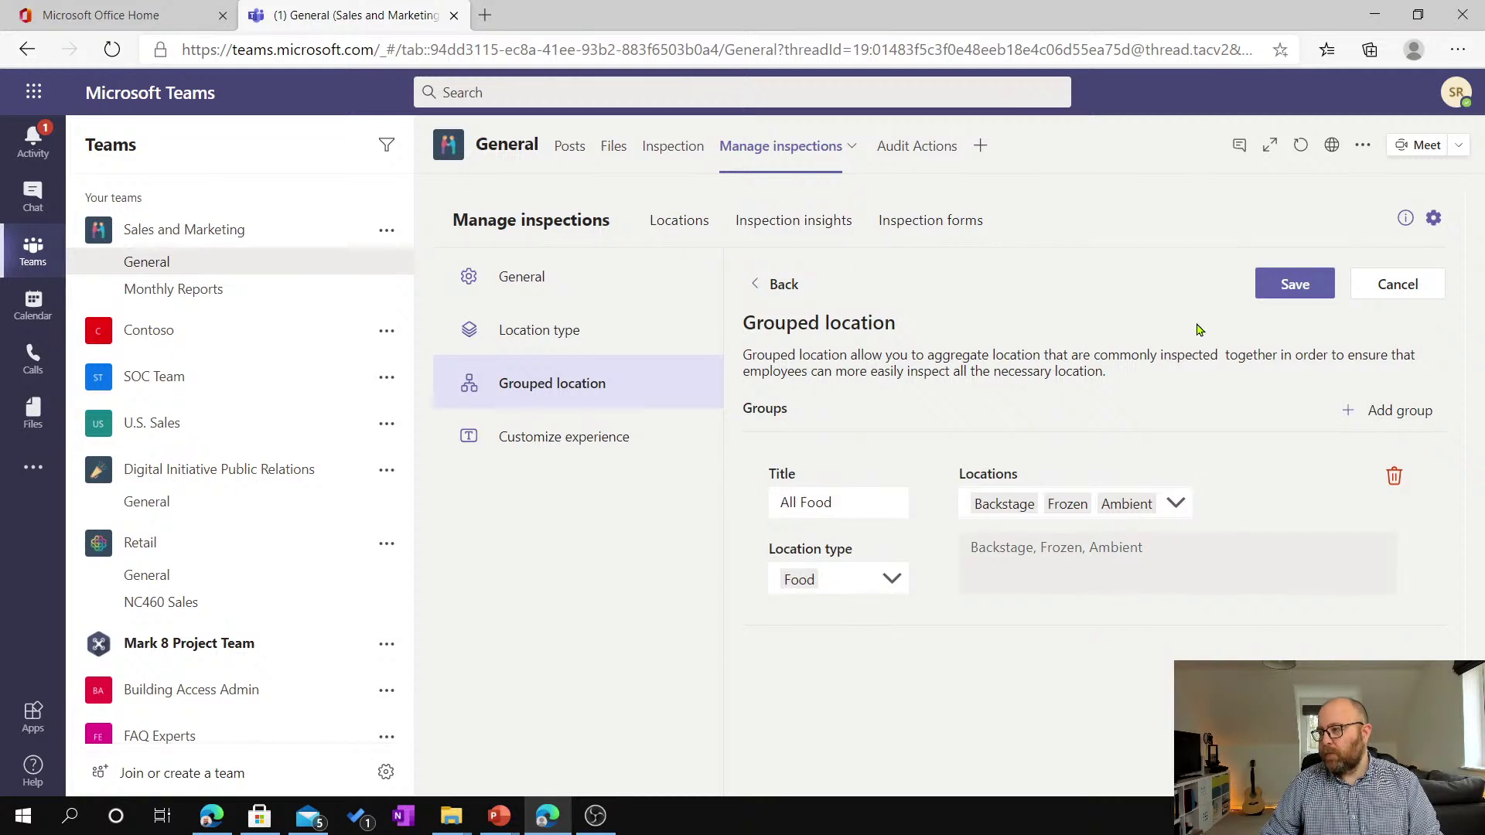
pyautogui.click(1374, 418)
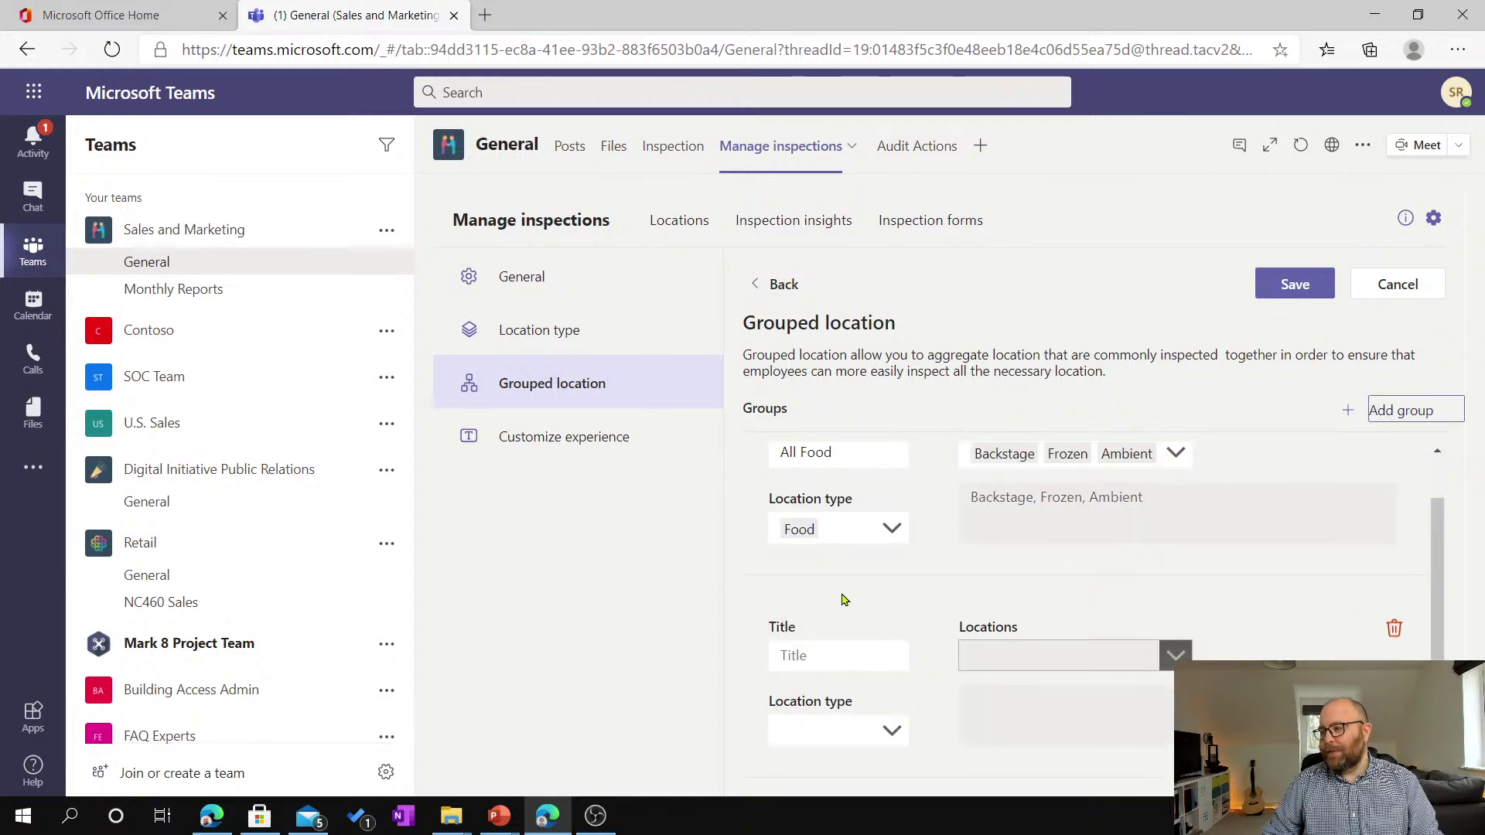
pyautogui.click(821, 654)
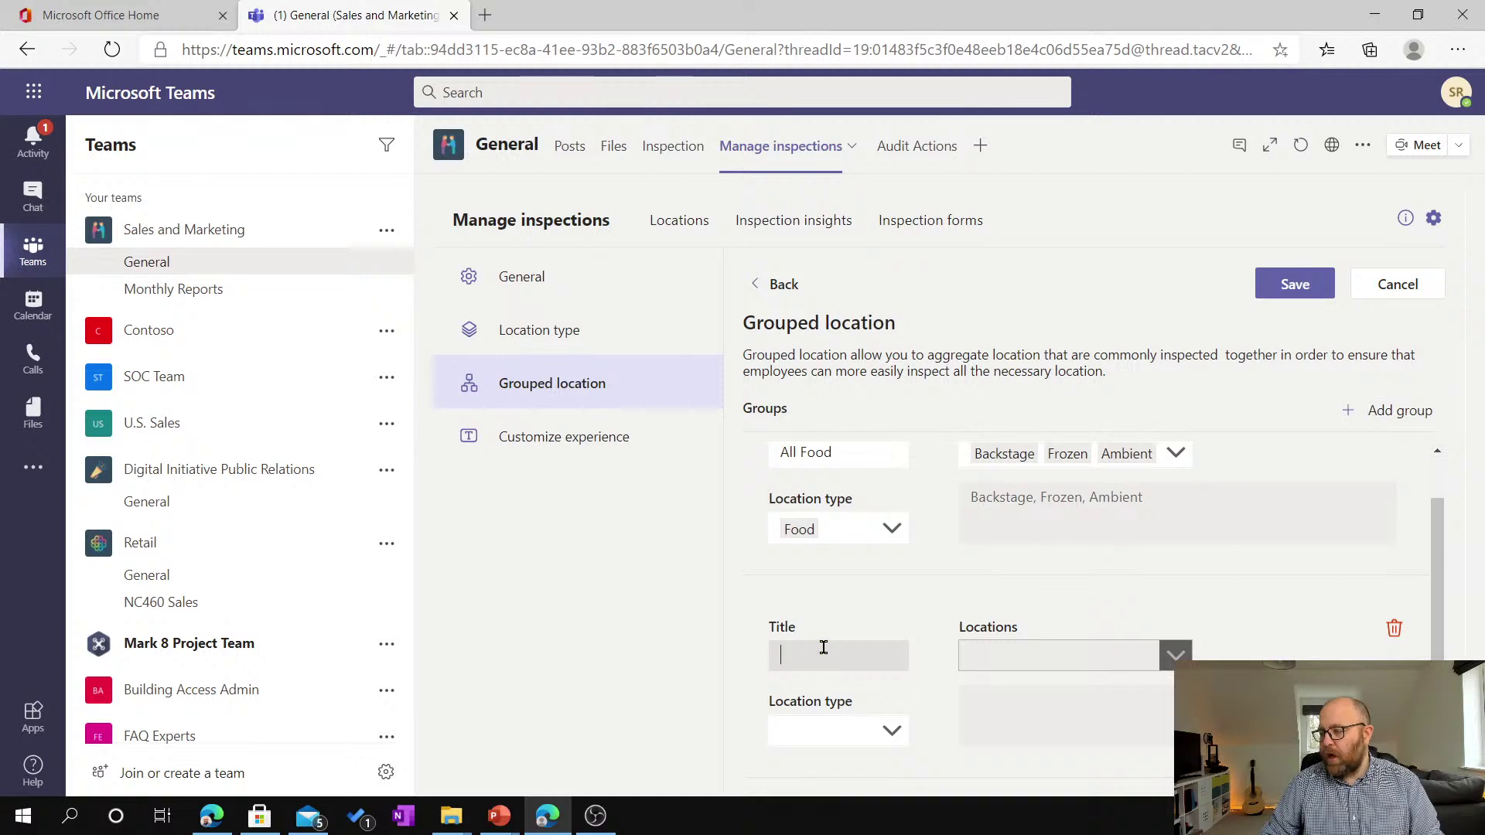
pyautogui.write('Ext')
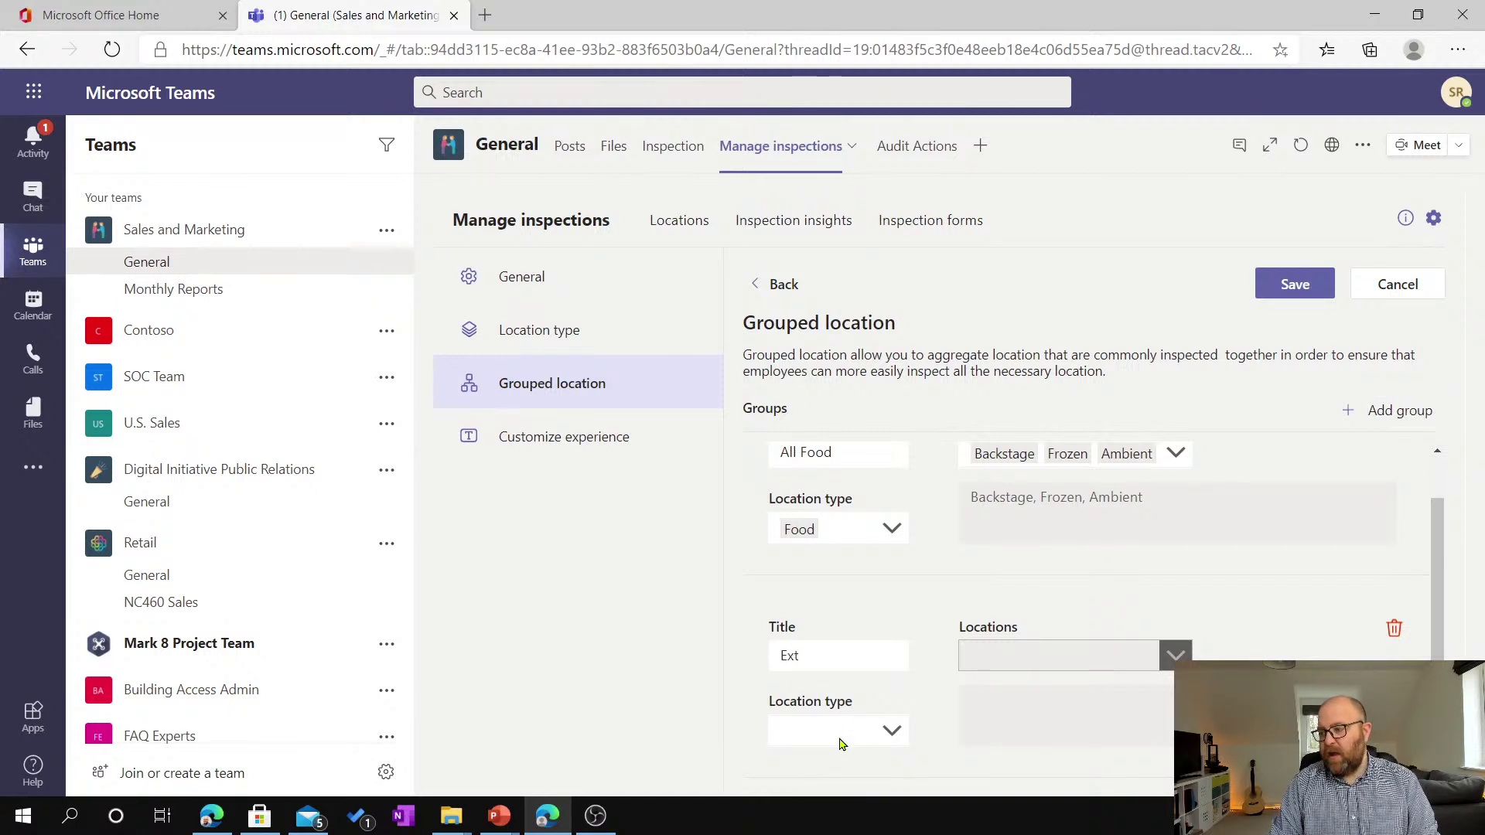
pyautogui.write('ernal to Store')
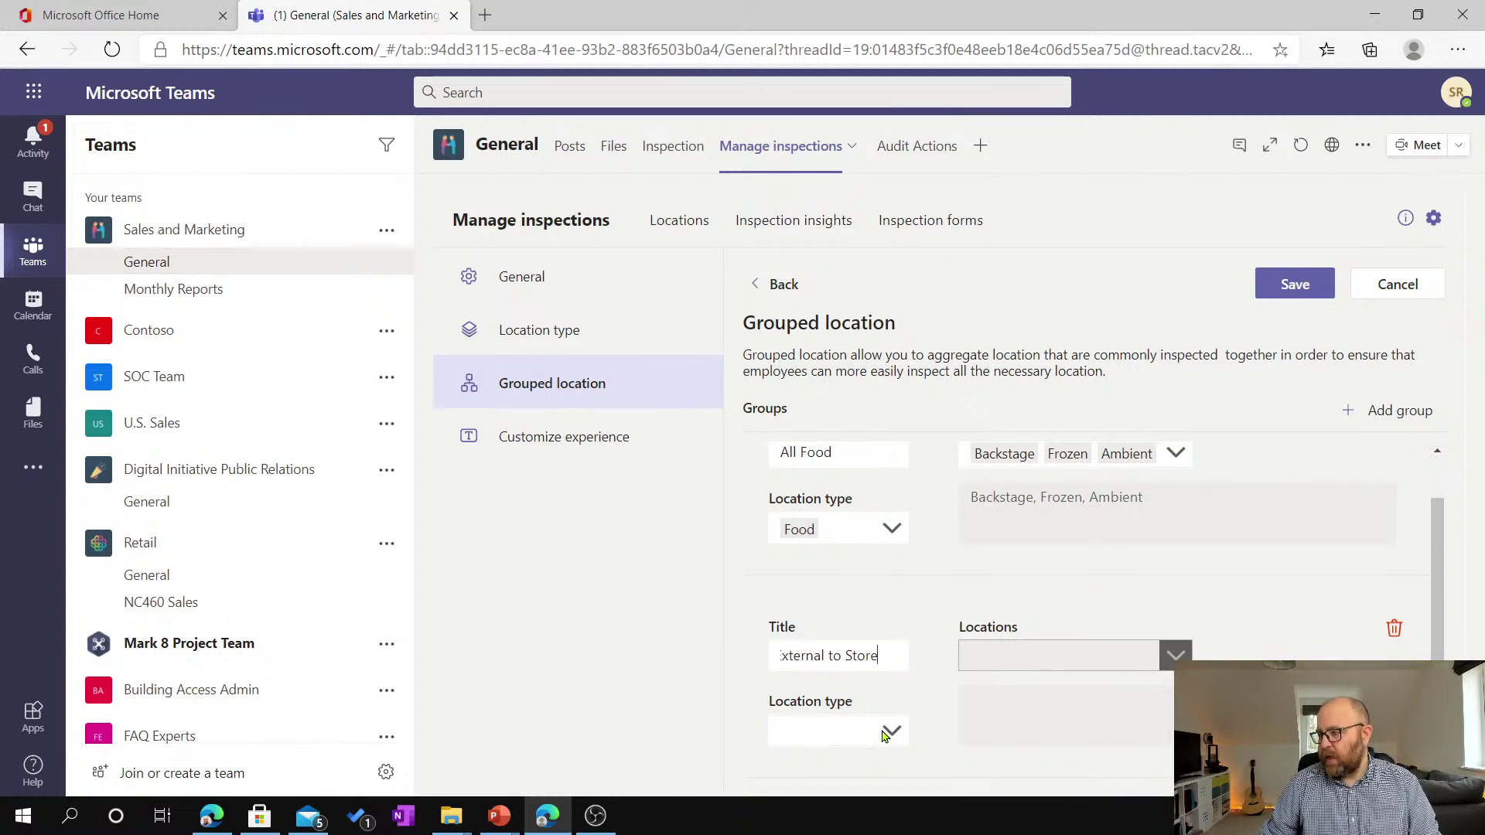
# Set the External to Store group's location type to Vehicles, include the Vehicle Check location and save the groups.
pyautogui.click(890, 731)
pyautogui.click(850, 732)
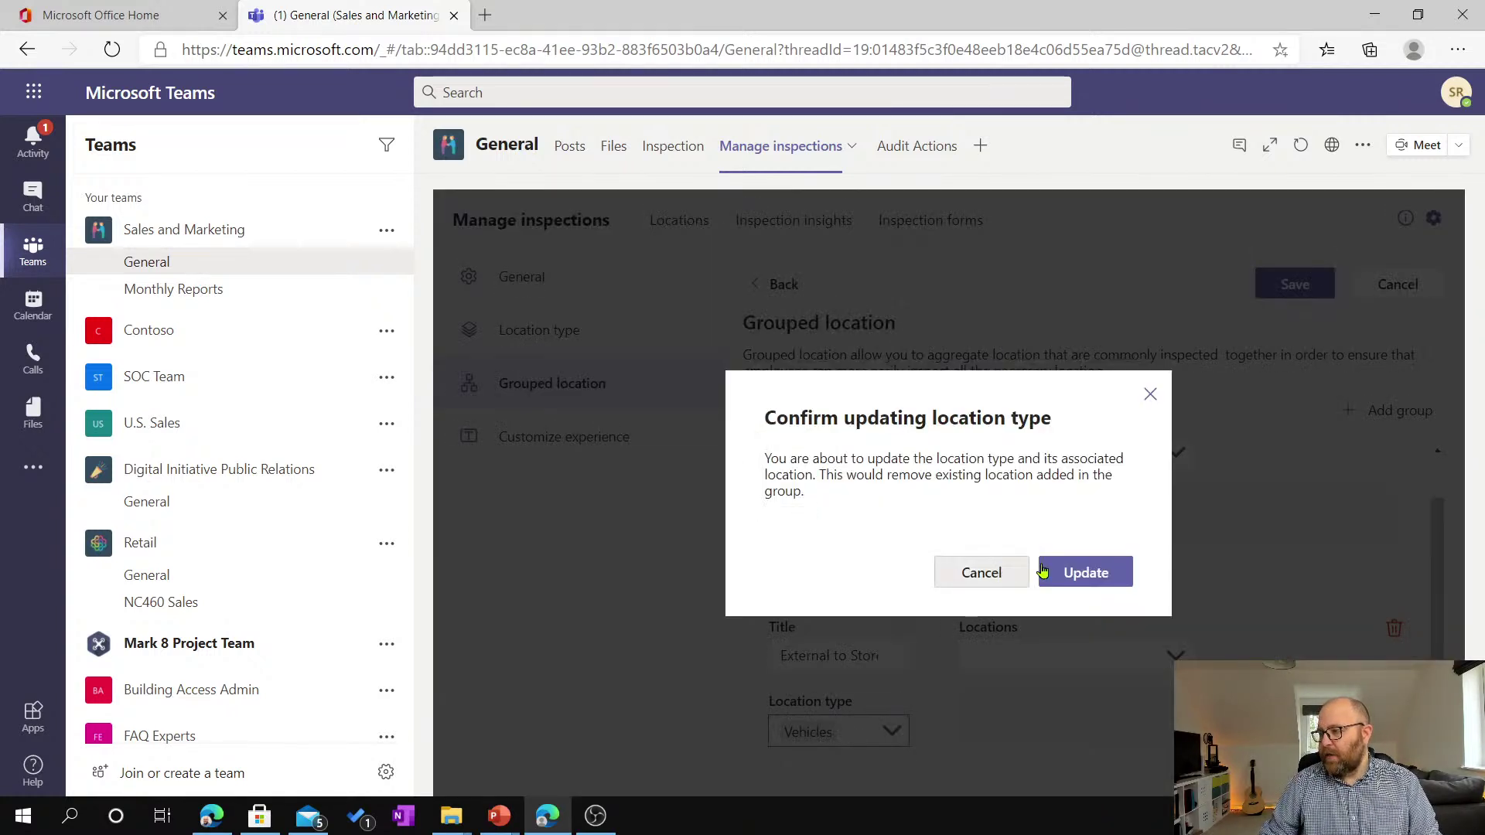
pyautogui.click(1087, 572)
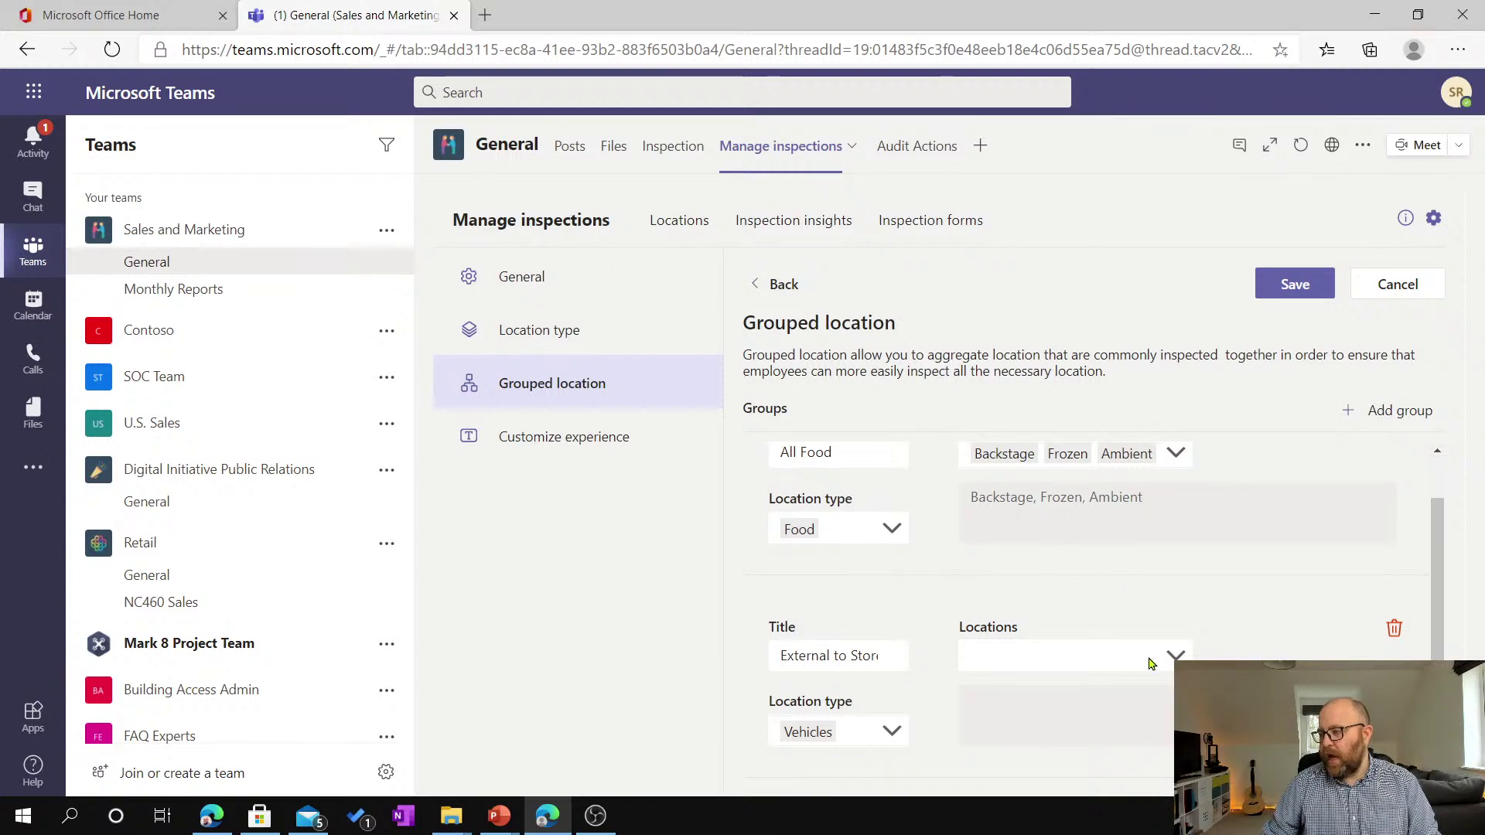
pyautogui.click(1106, 654)
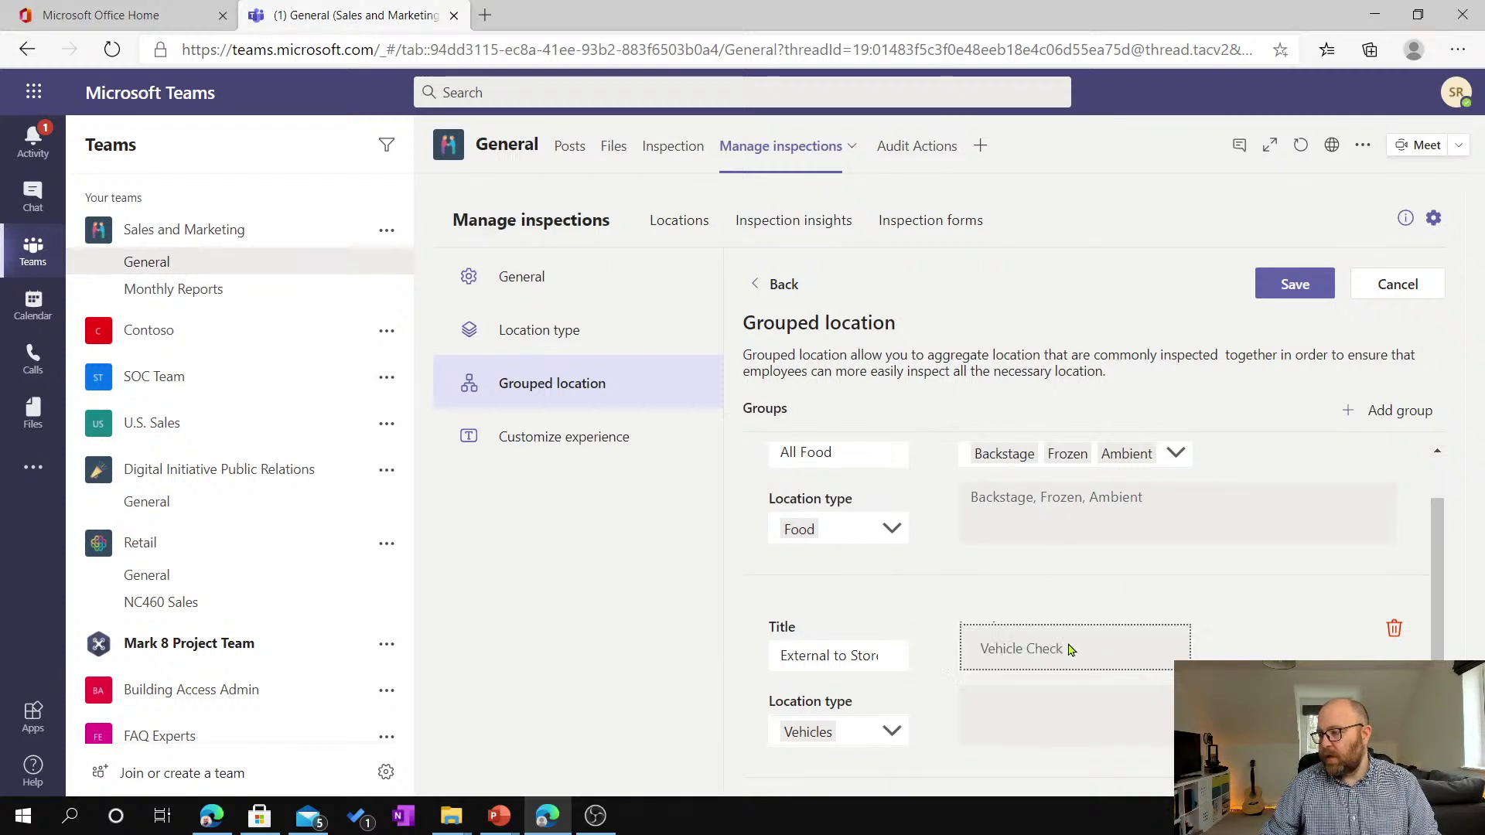
pyautogui.click(1072, 650)
pyautogui.click(1234, 605)
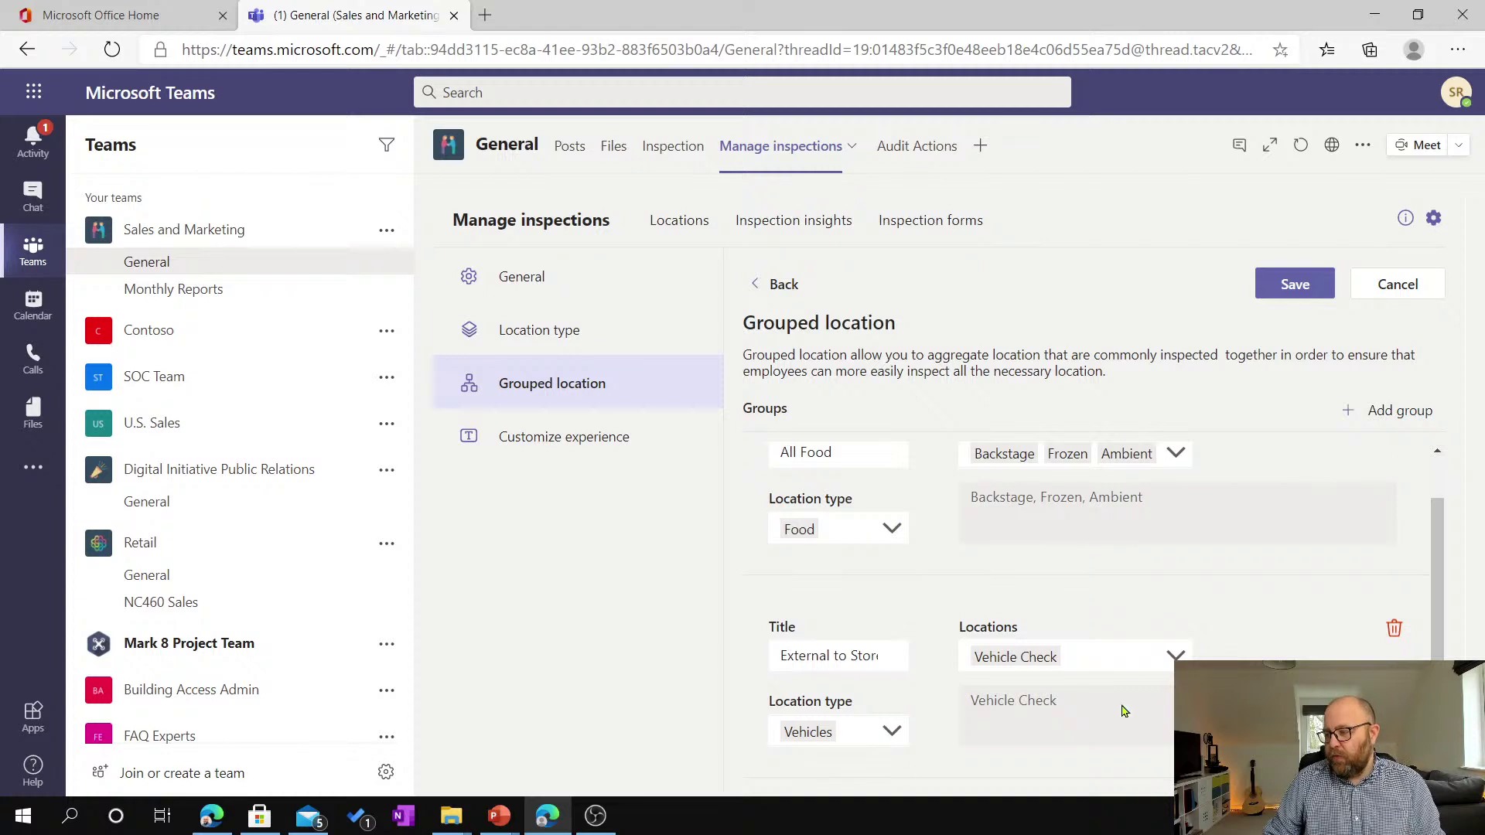
pyautogui.click(1286, 296)
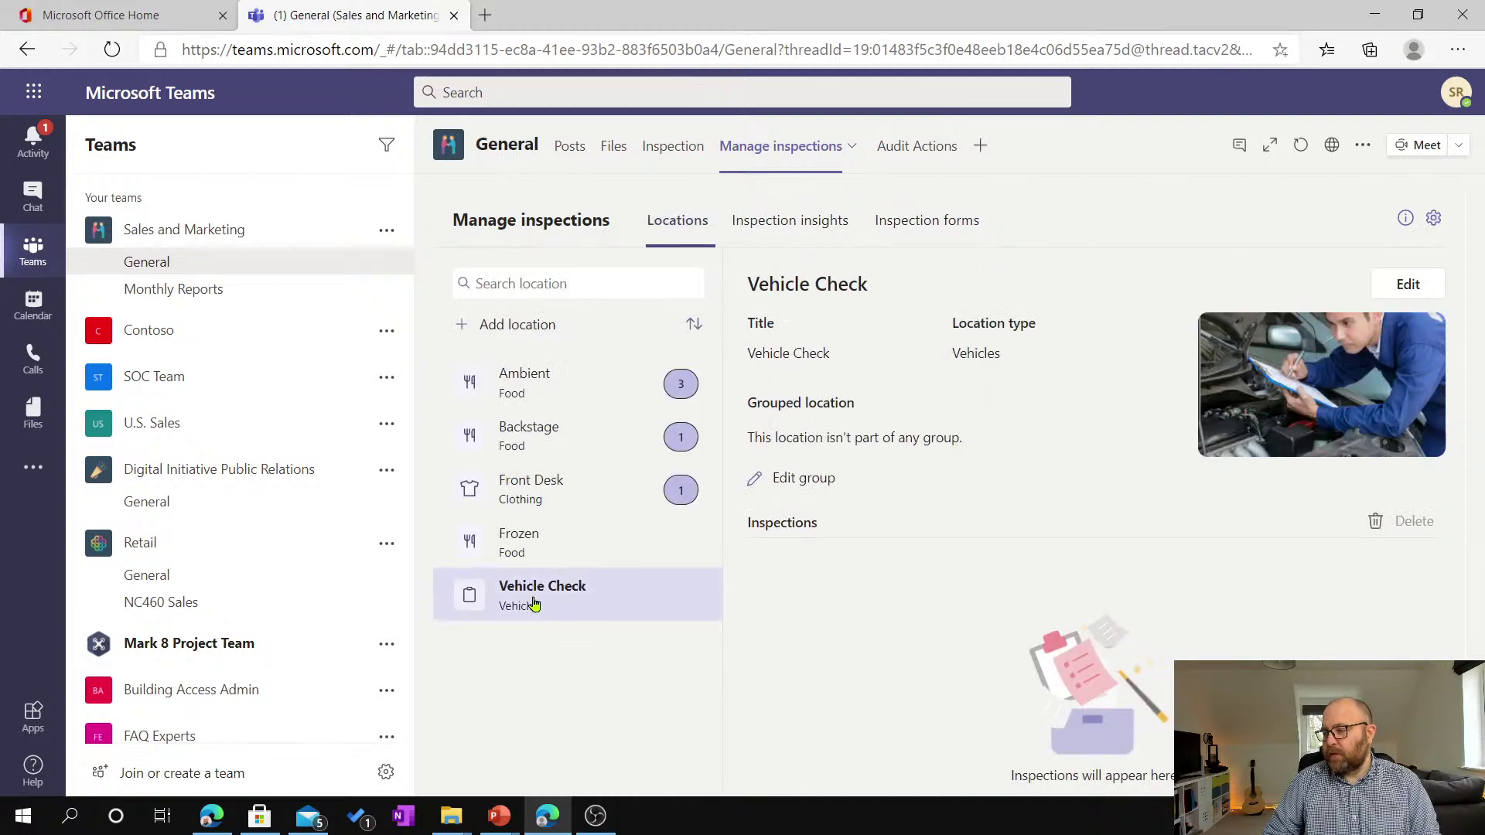
# Examine the type-of-work and label options in the Customize experience settings, then return to the locations list.
pyautogui.click(815, 479)
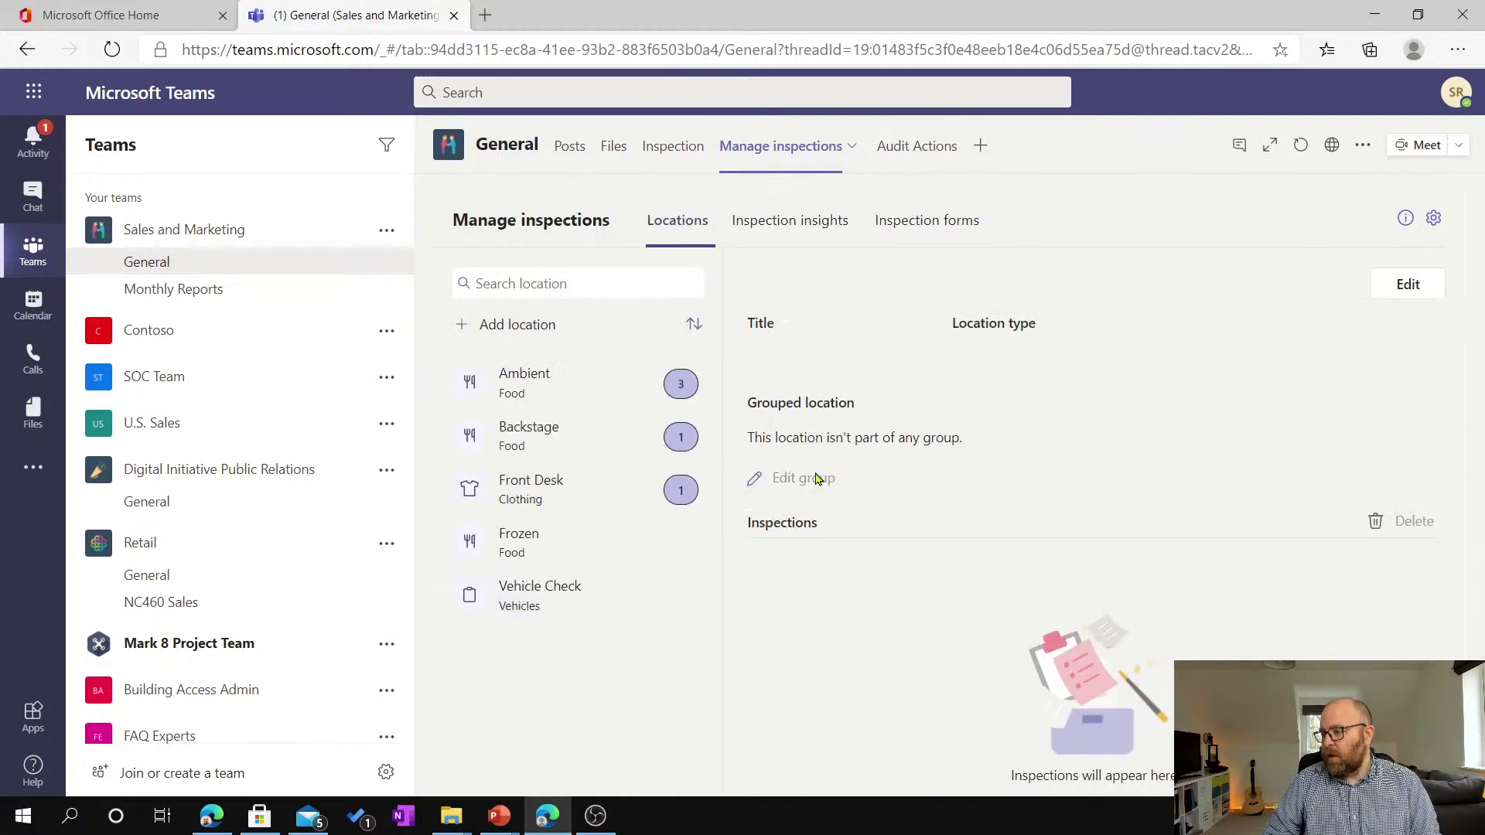
pyautogui.click(561, 440)
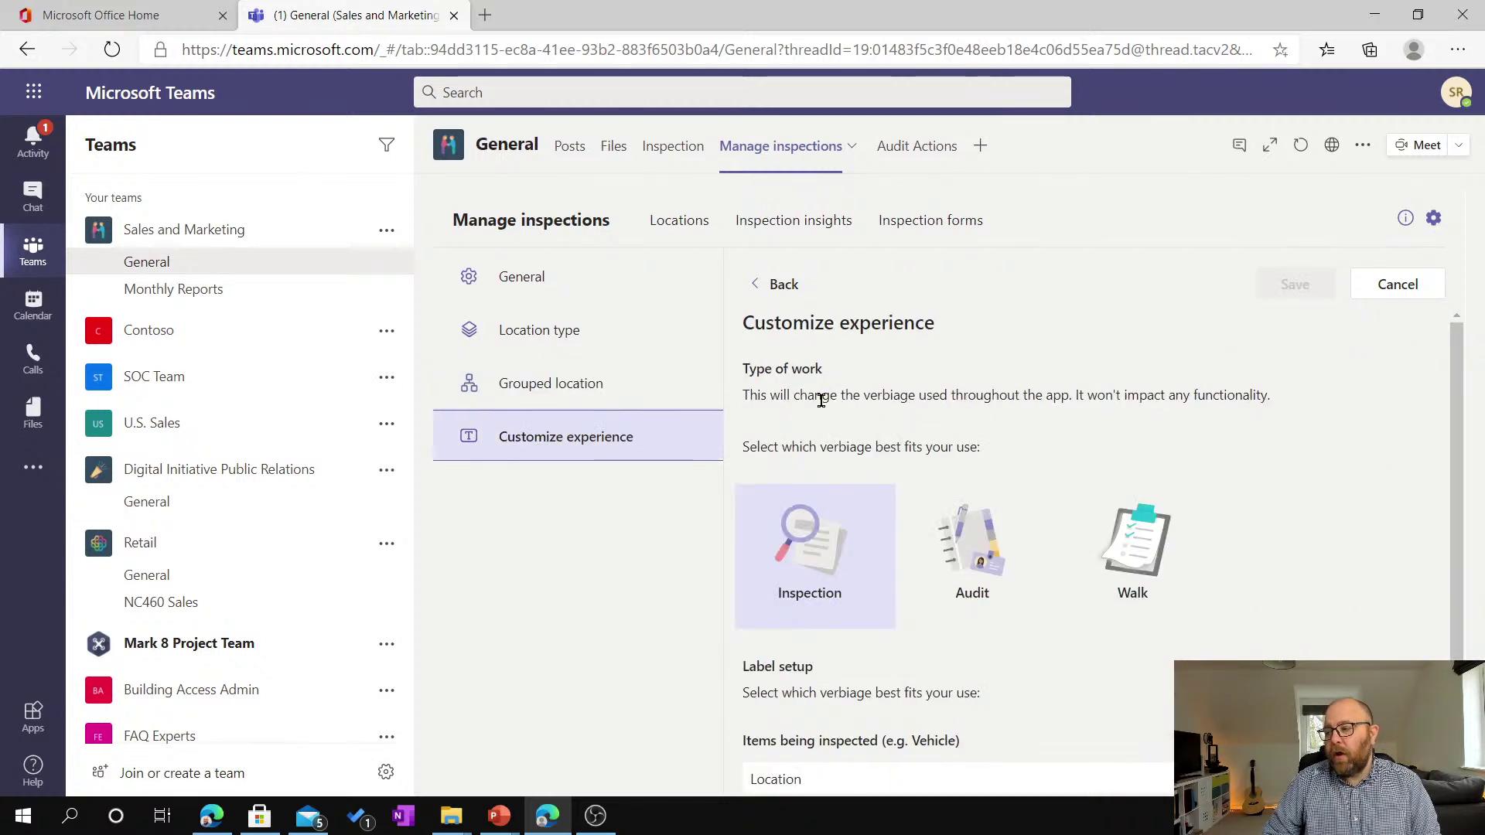
pyautogui.scroll(-2, 812, 402)
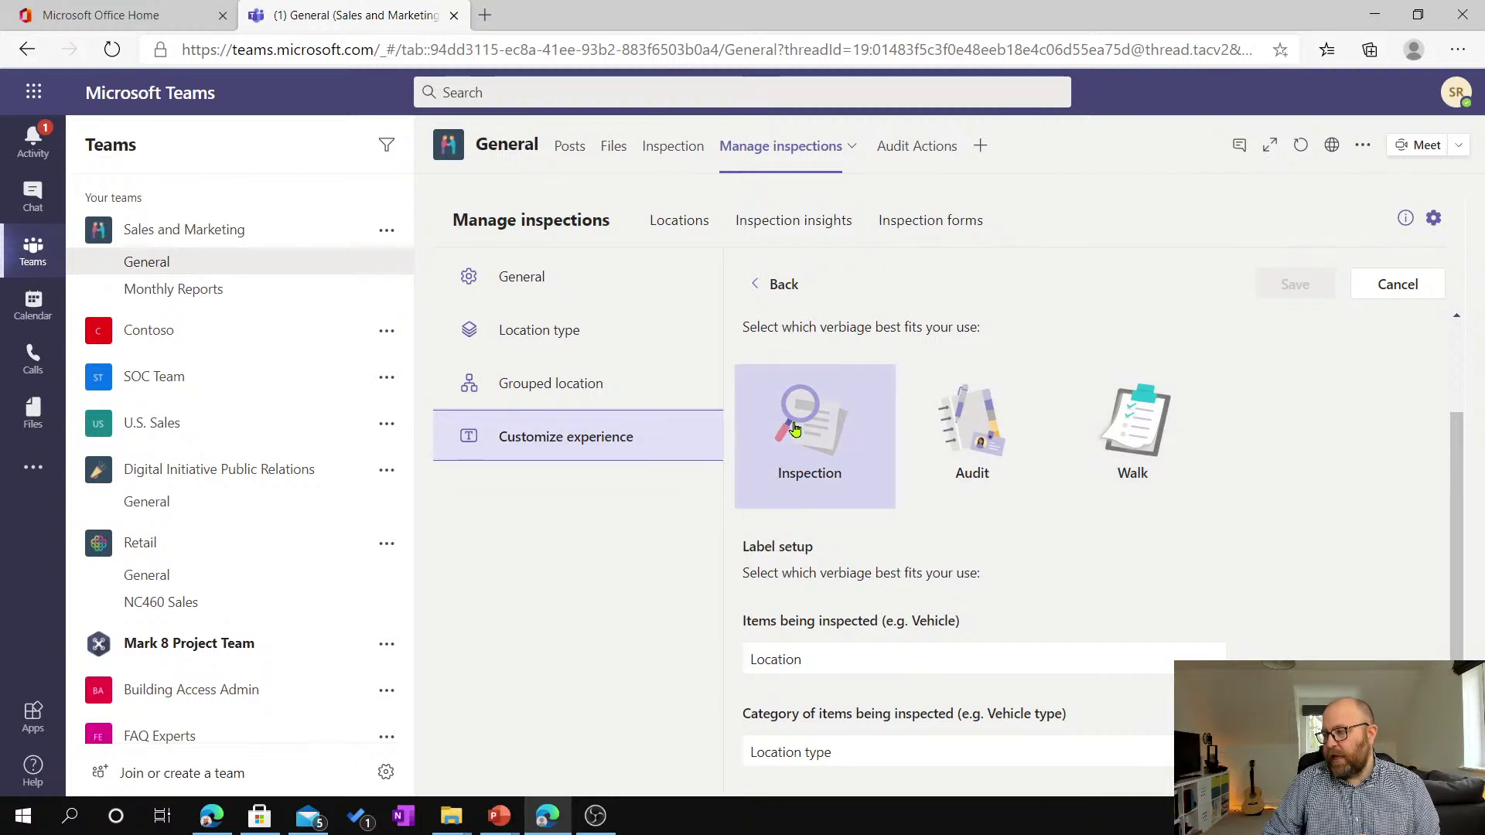
pyautogui.click(792, 292)
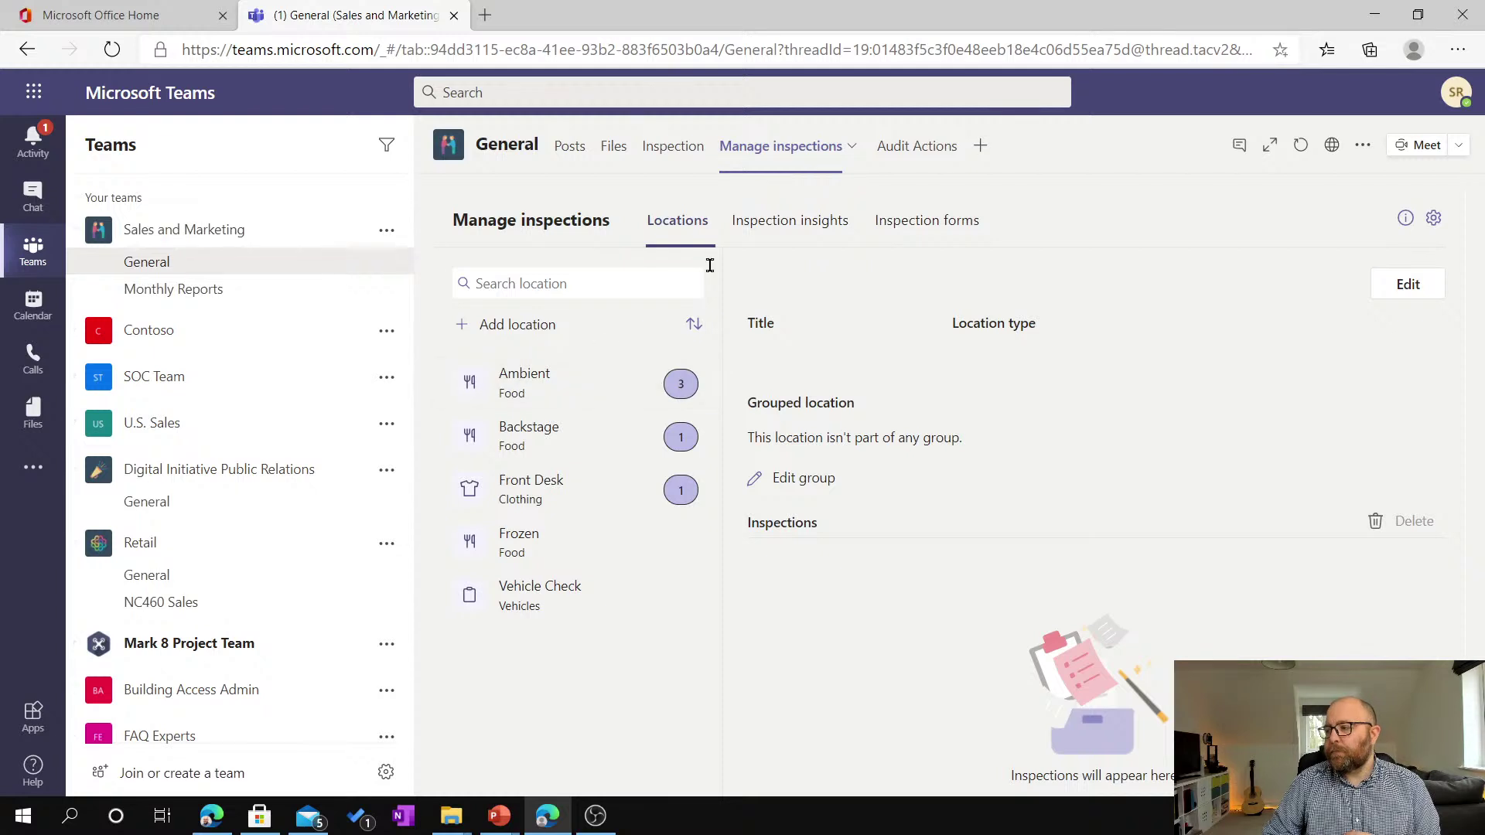
# Start a new inspection form titled "Check In" and assign it the Vehicles location type.
pyautogui.click(526, 602)
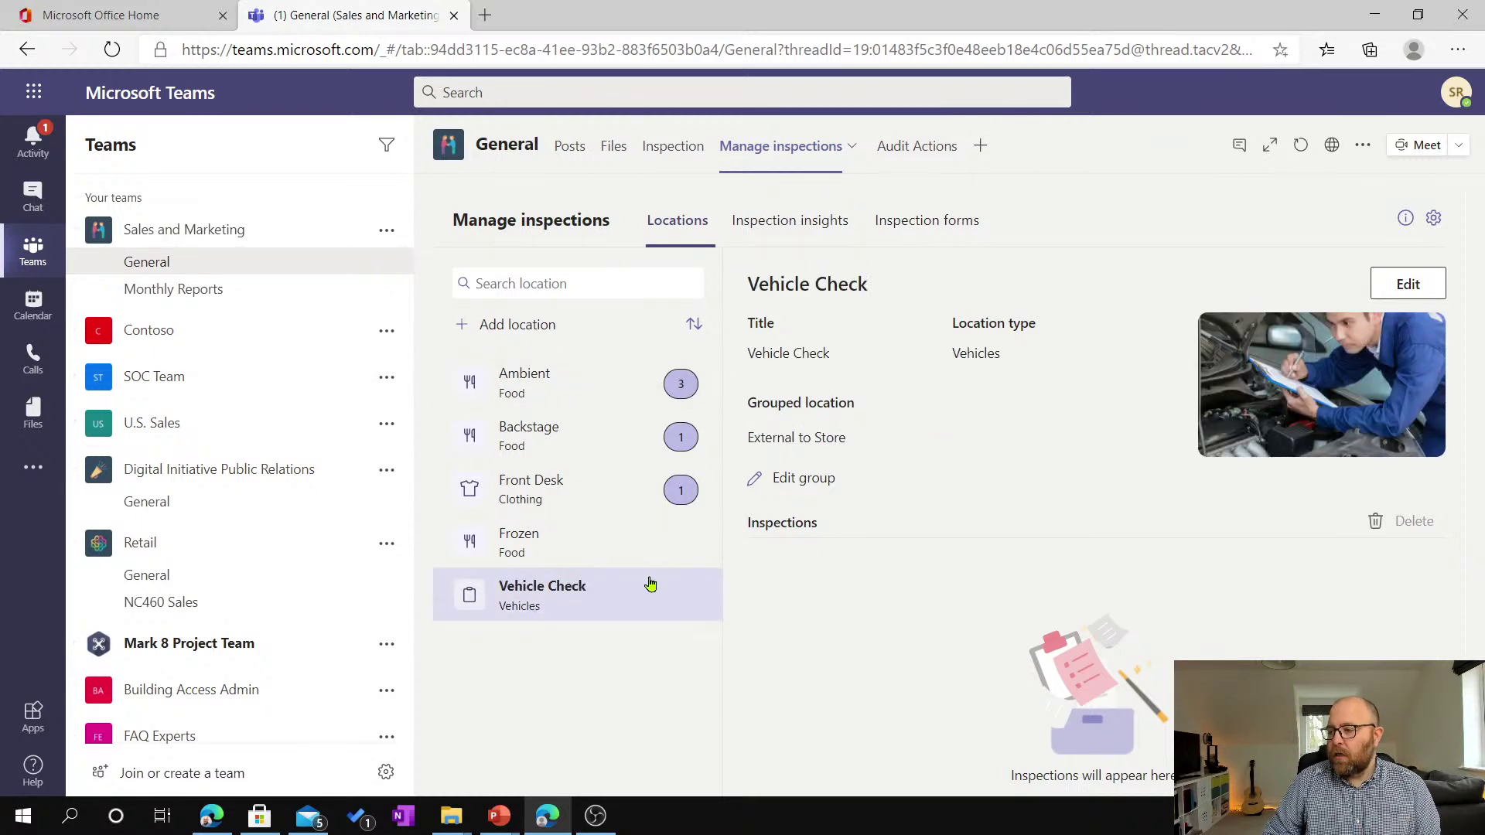
pyautogui.click(948, 221)
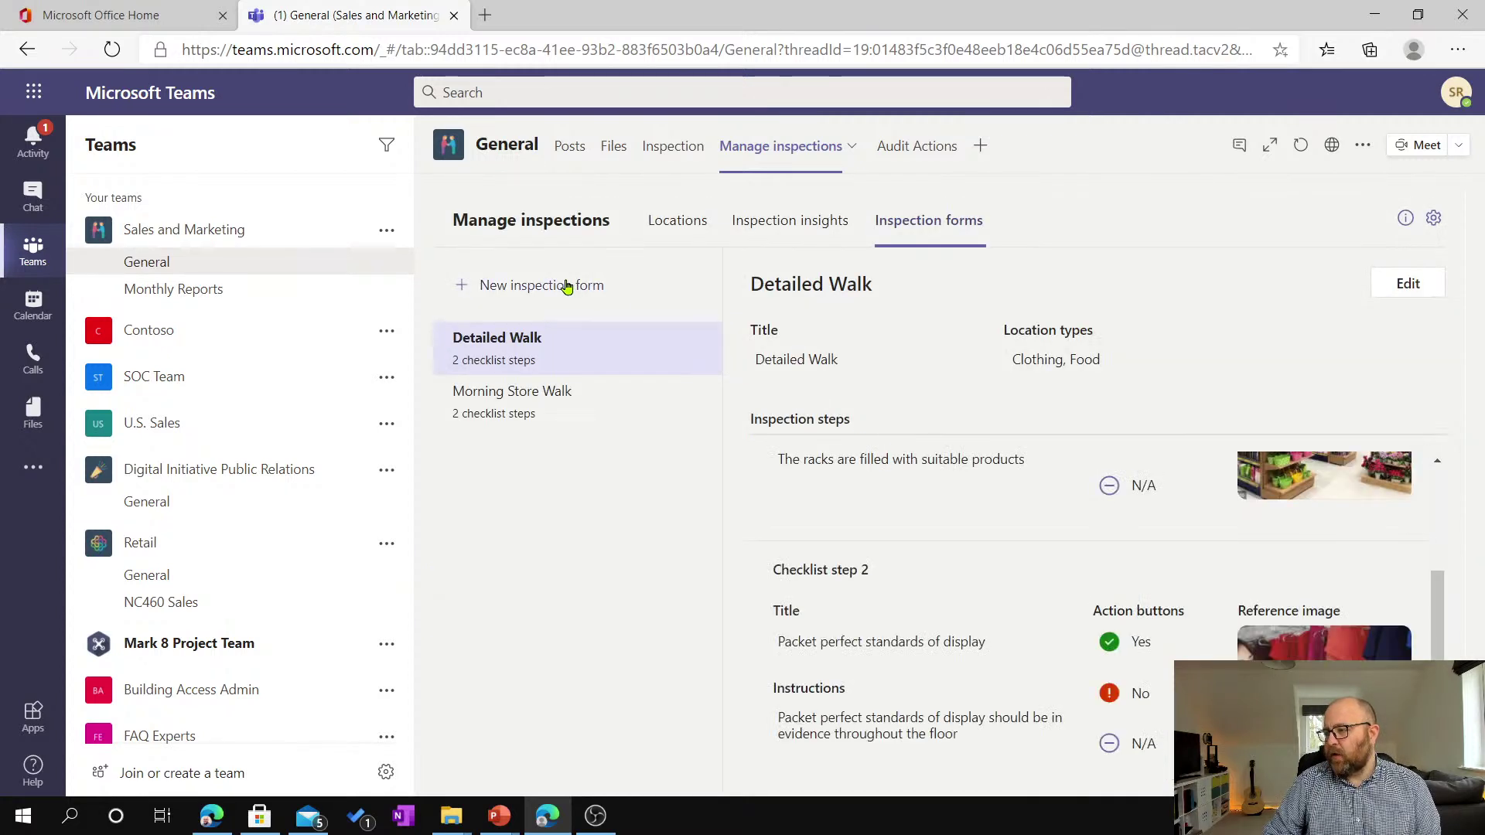
pyautogui.click(566, 286)
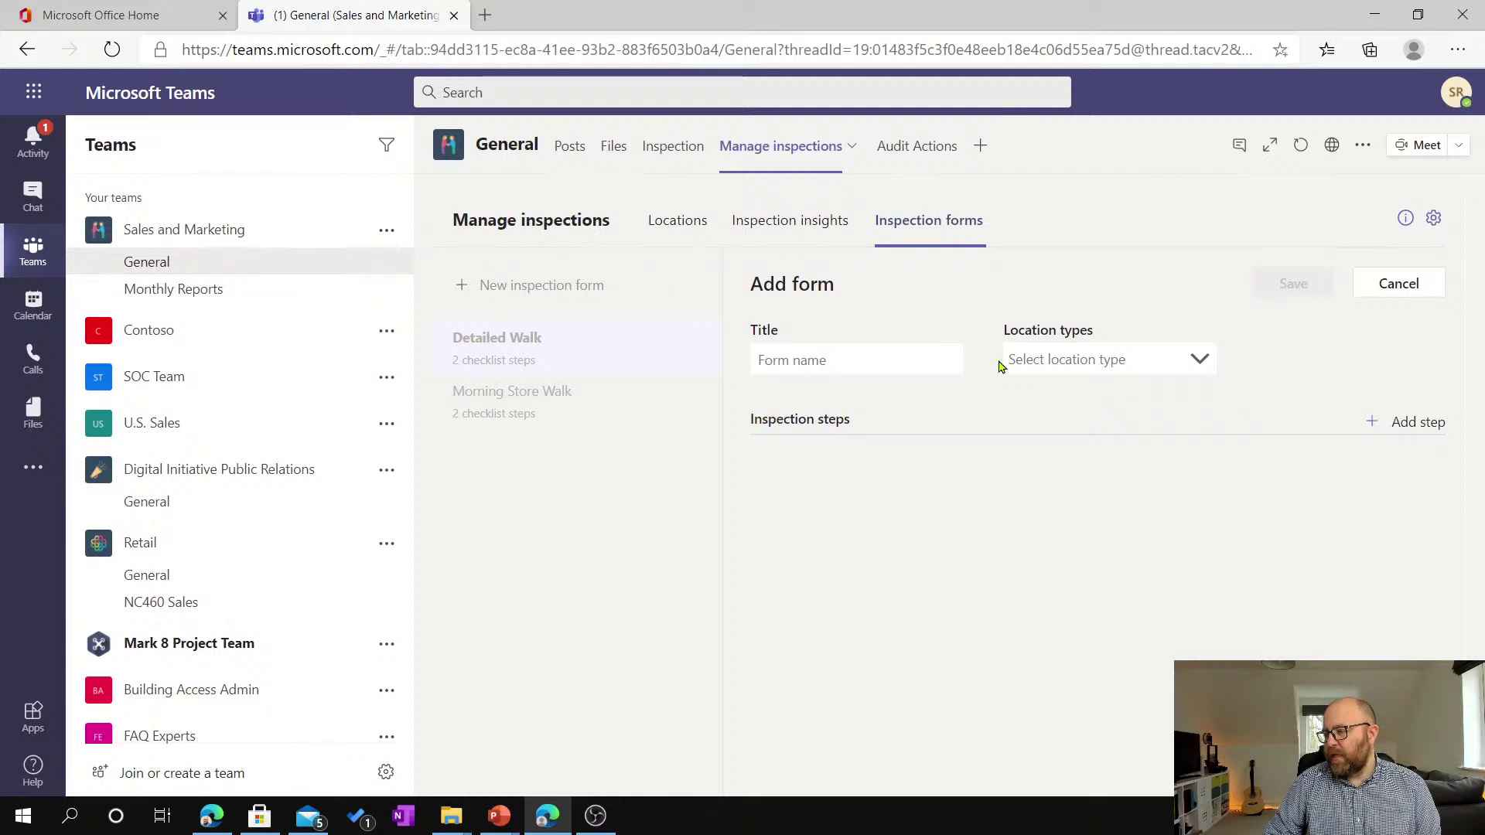
pyautogui.click(827, 356)
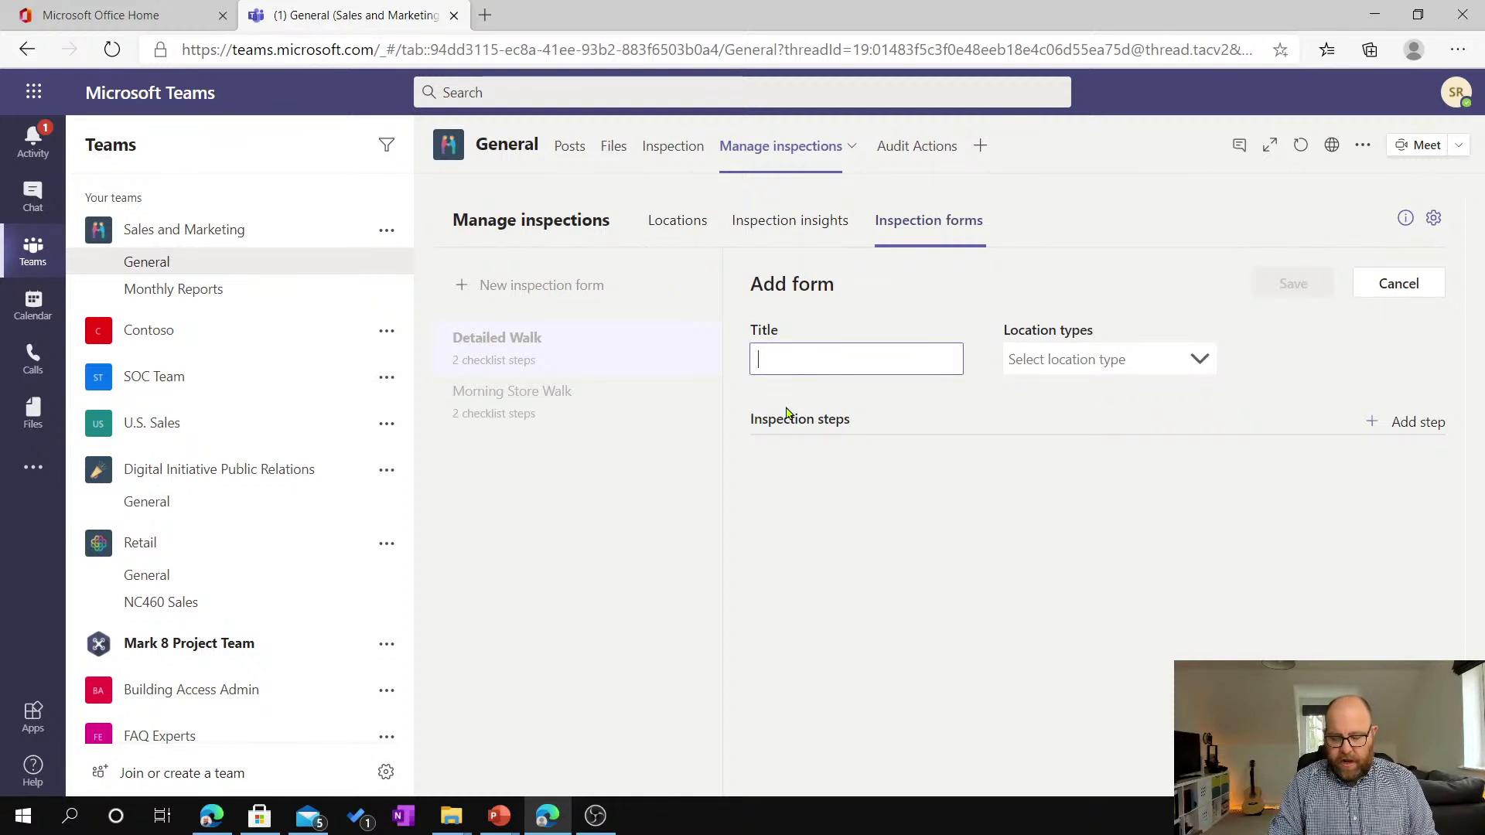
pyautogui.write('Check In')
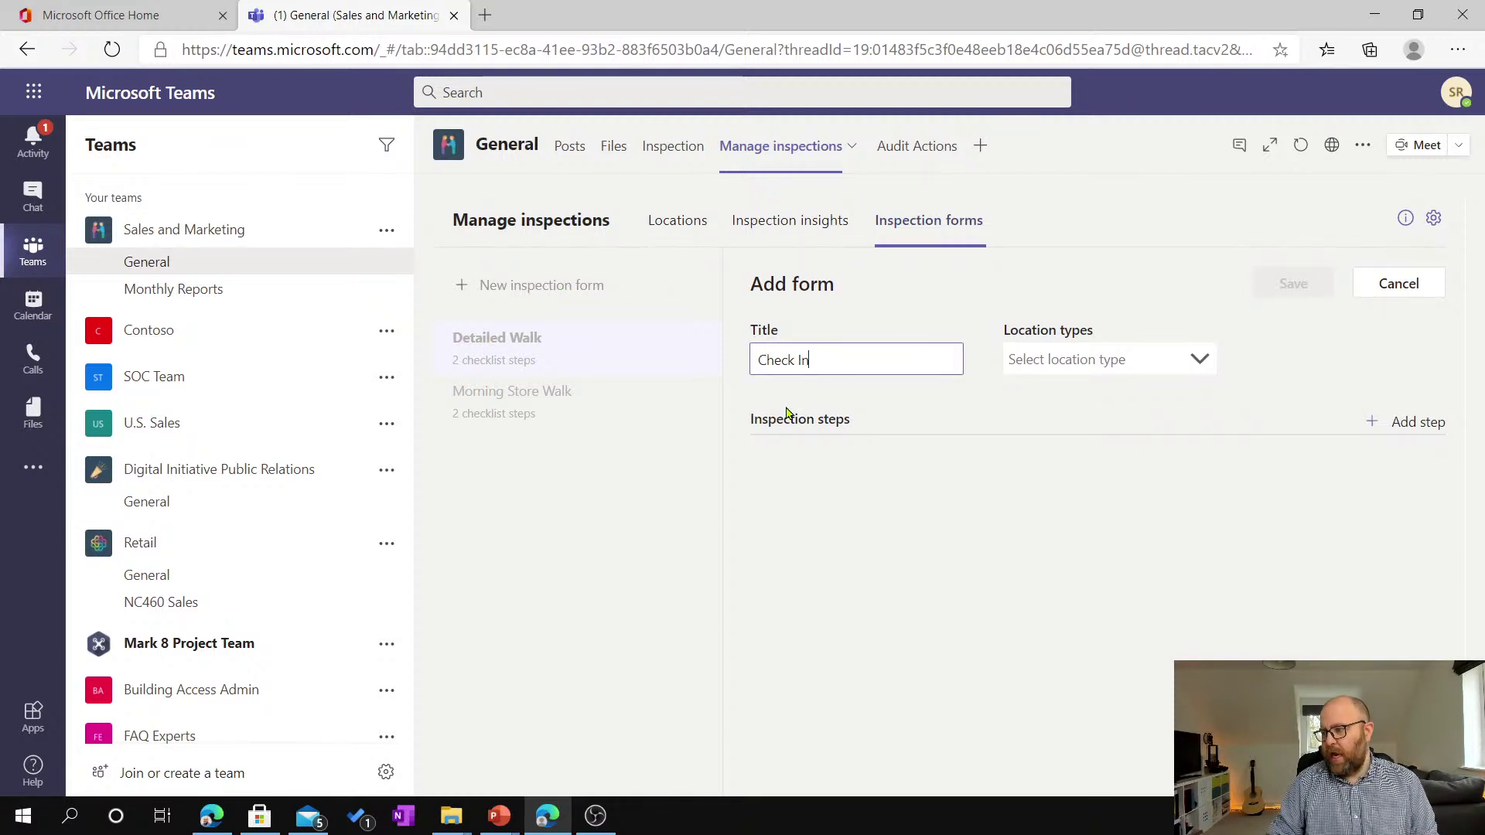
pyautogui.click(1141, 369)
pyautogui.click(1072, 496)
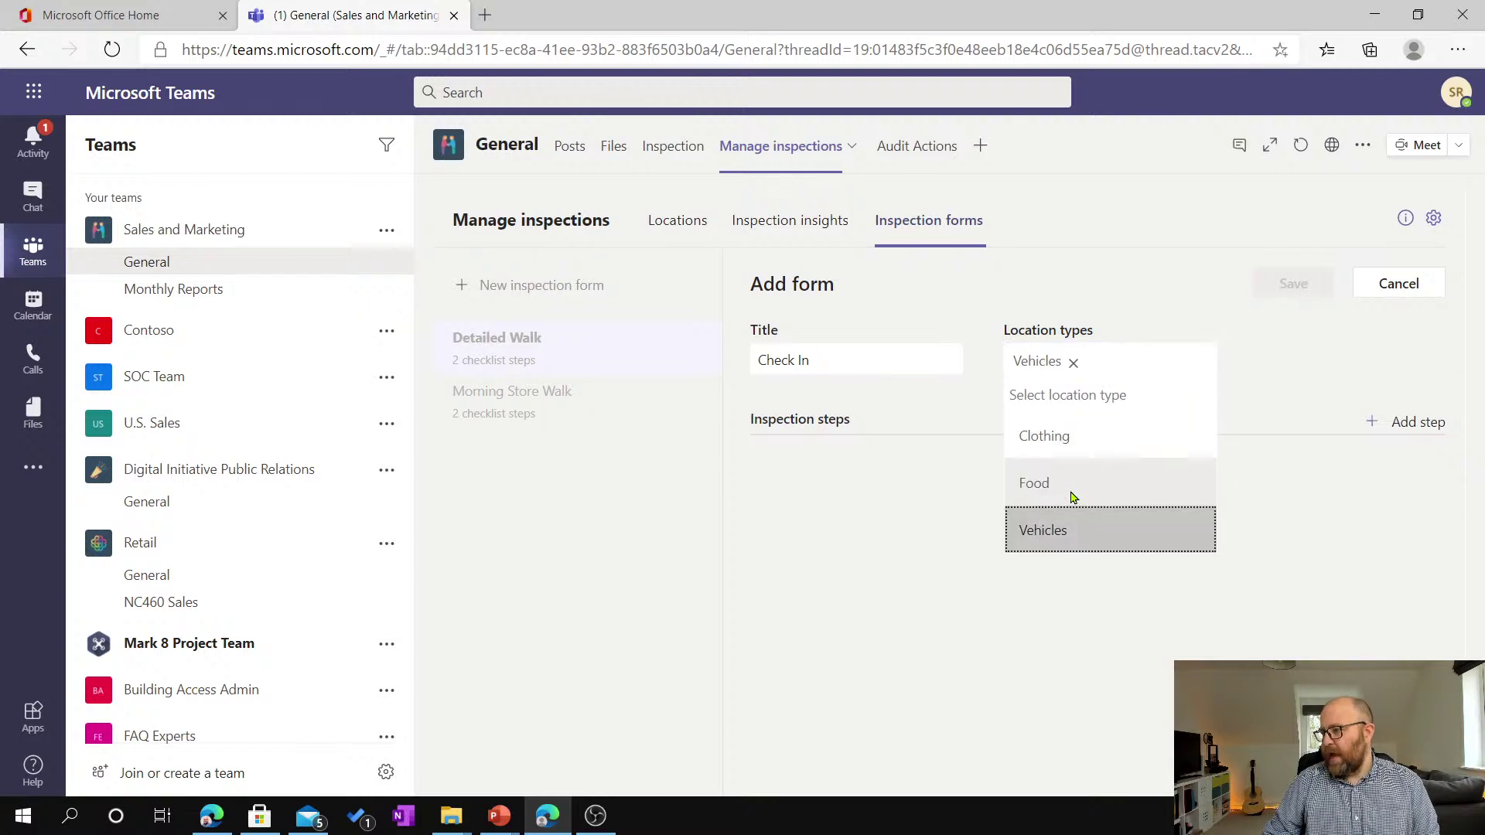
pyautogui.click(1315, 539)
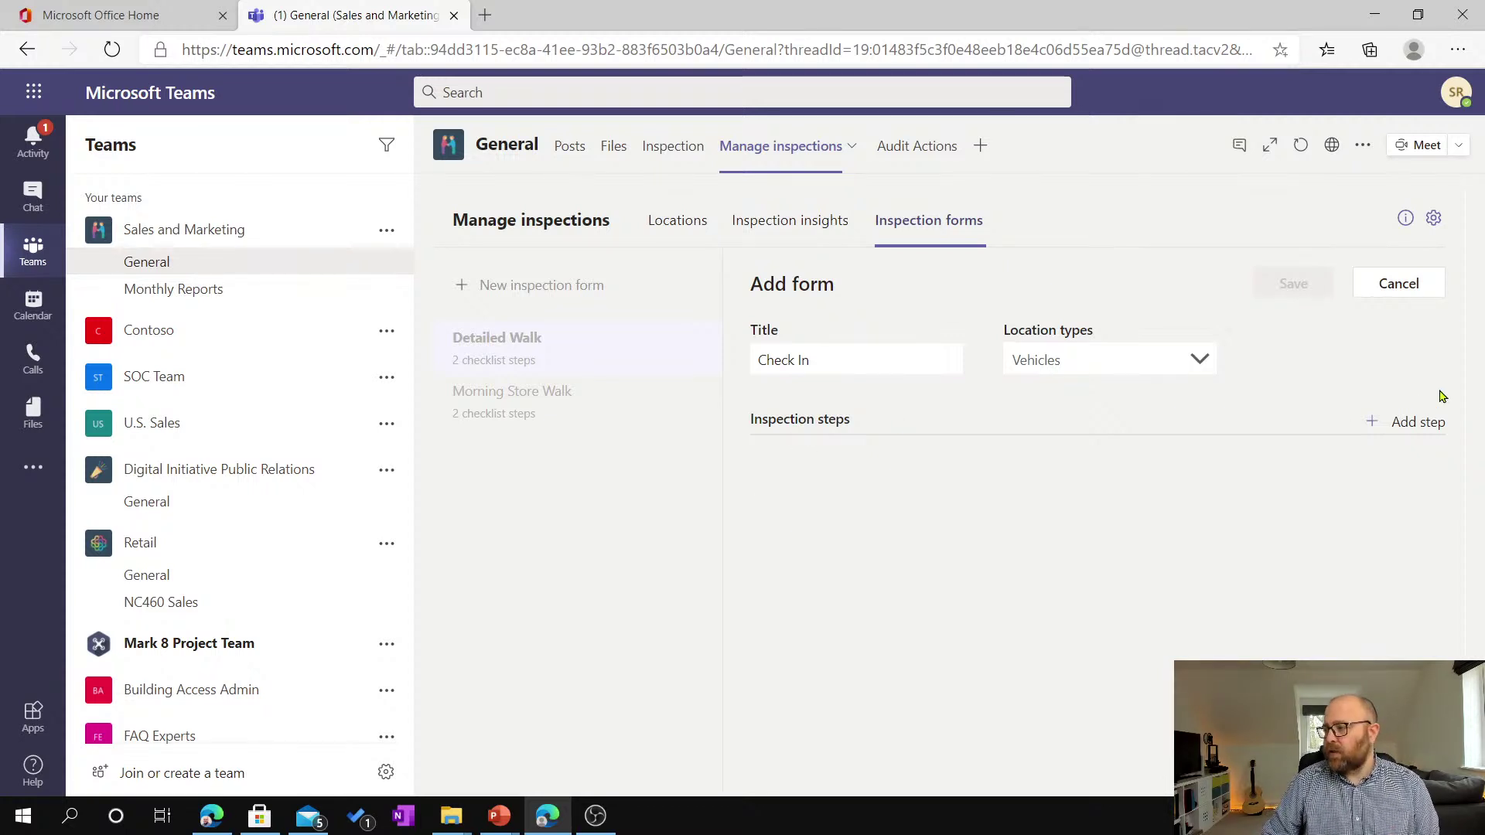
# Add a first checklist step to the form and title it "Vehicle is ready to go".
pyautogui.click(1384, 425)
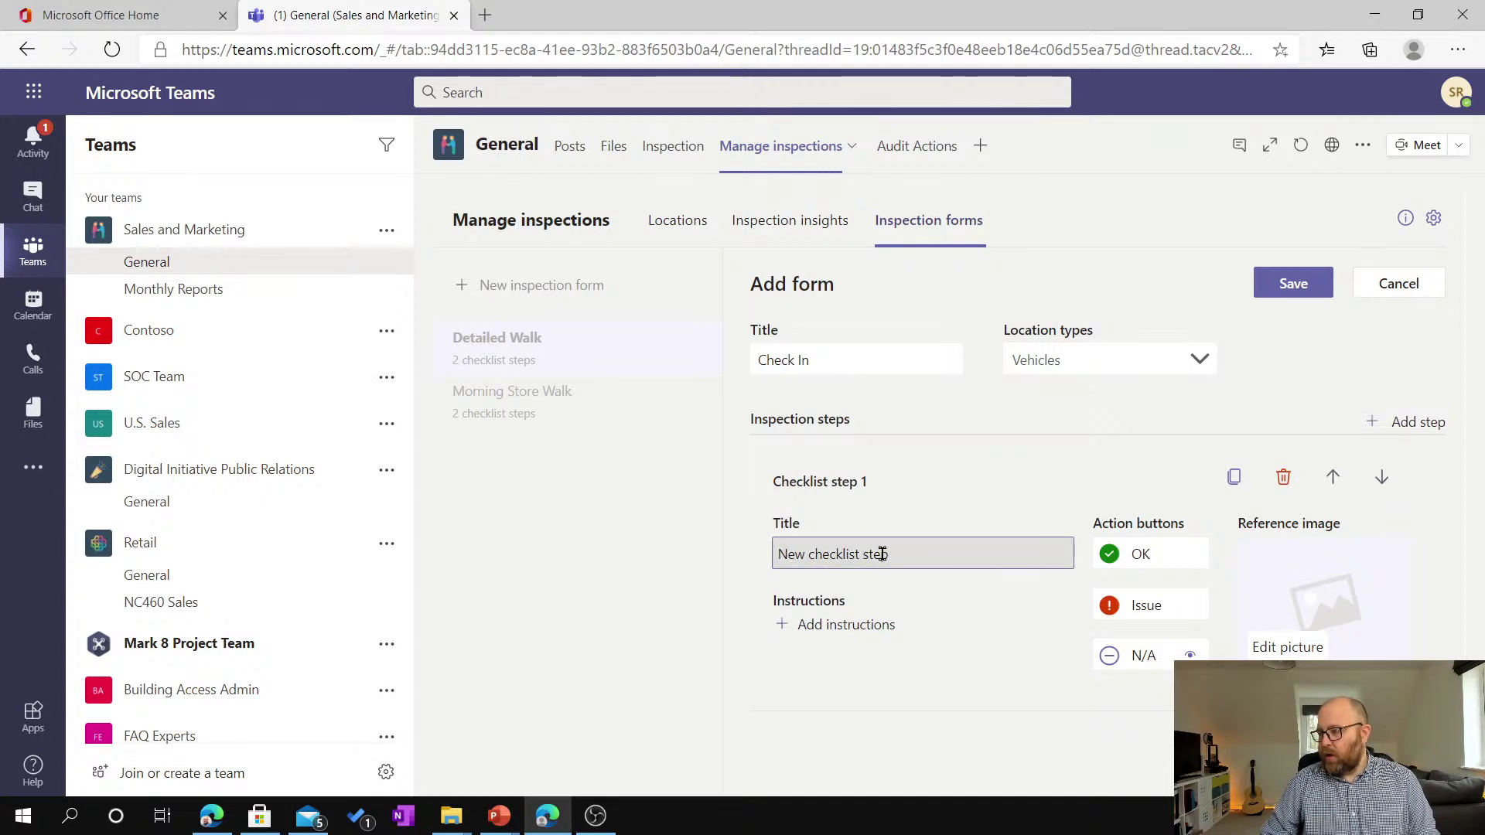
pyautogui.doubleClick(940, 549)
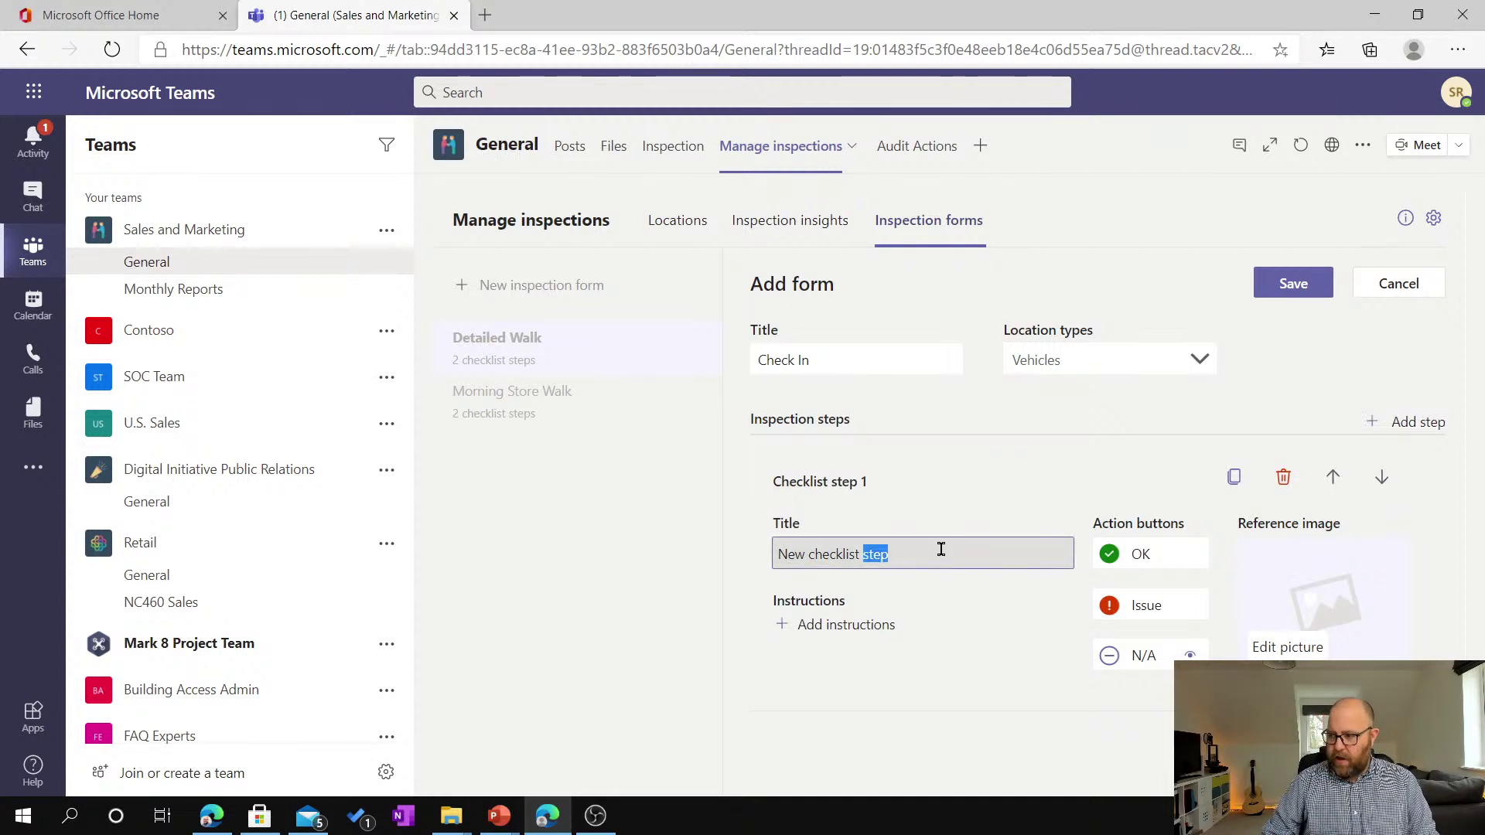
pyautogui.hotkey('ctrl', 'a')
pyautogui.write('V')
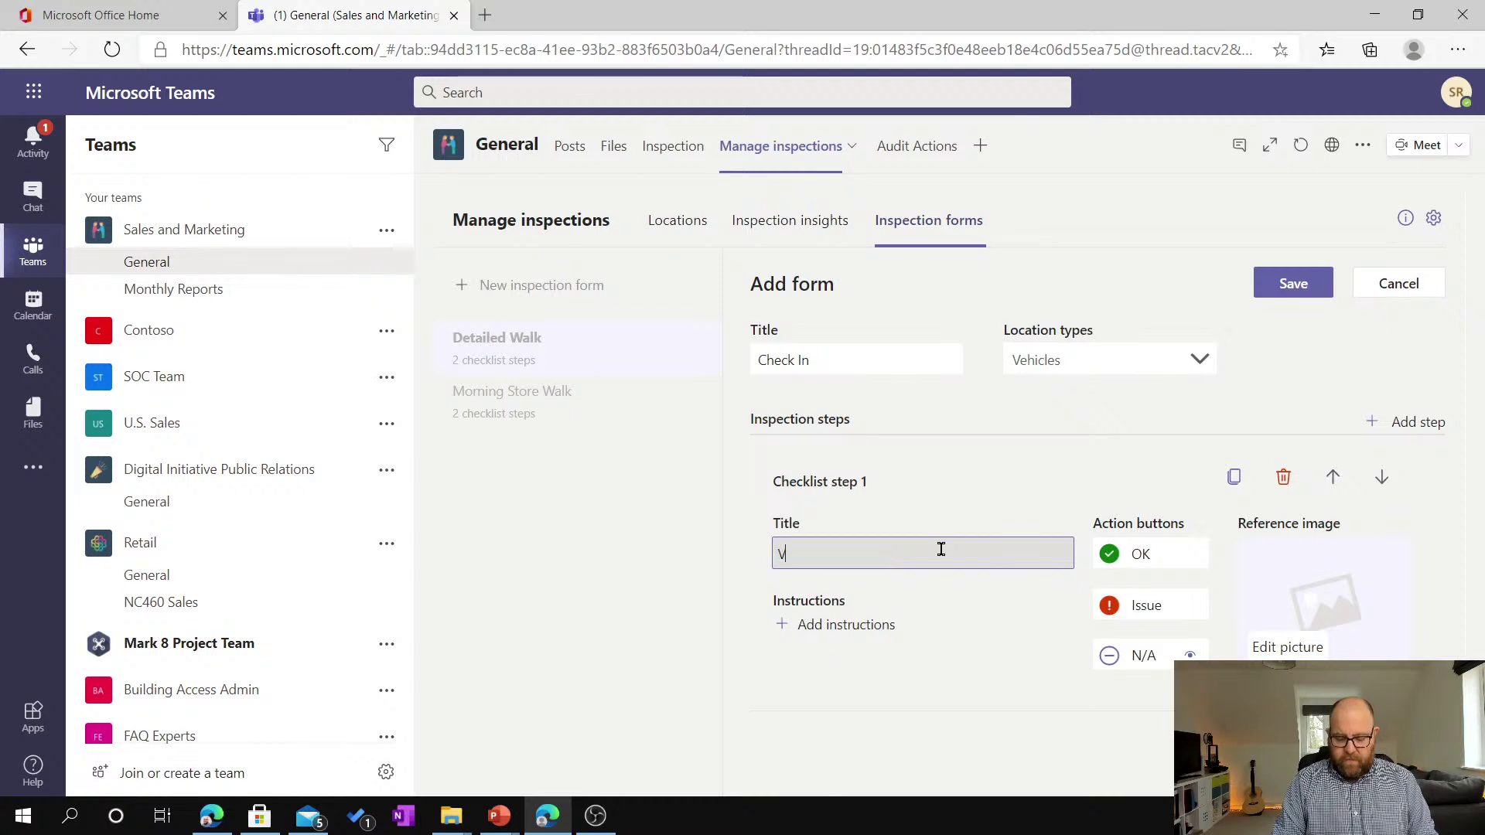
pyautogui.write('ehicle')
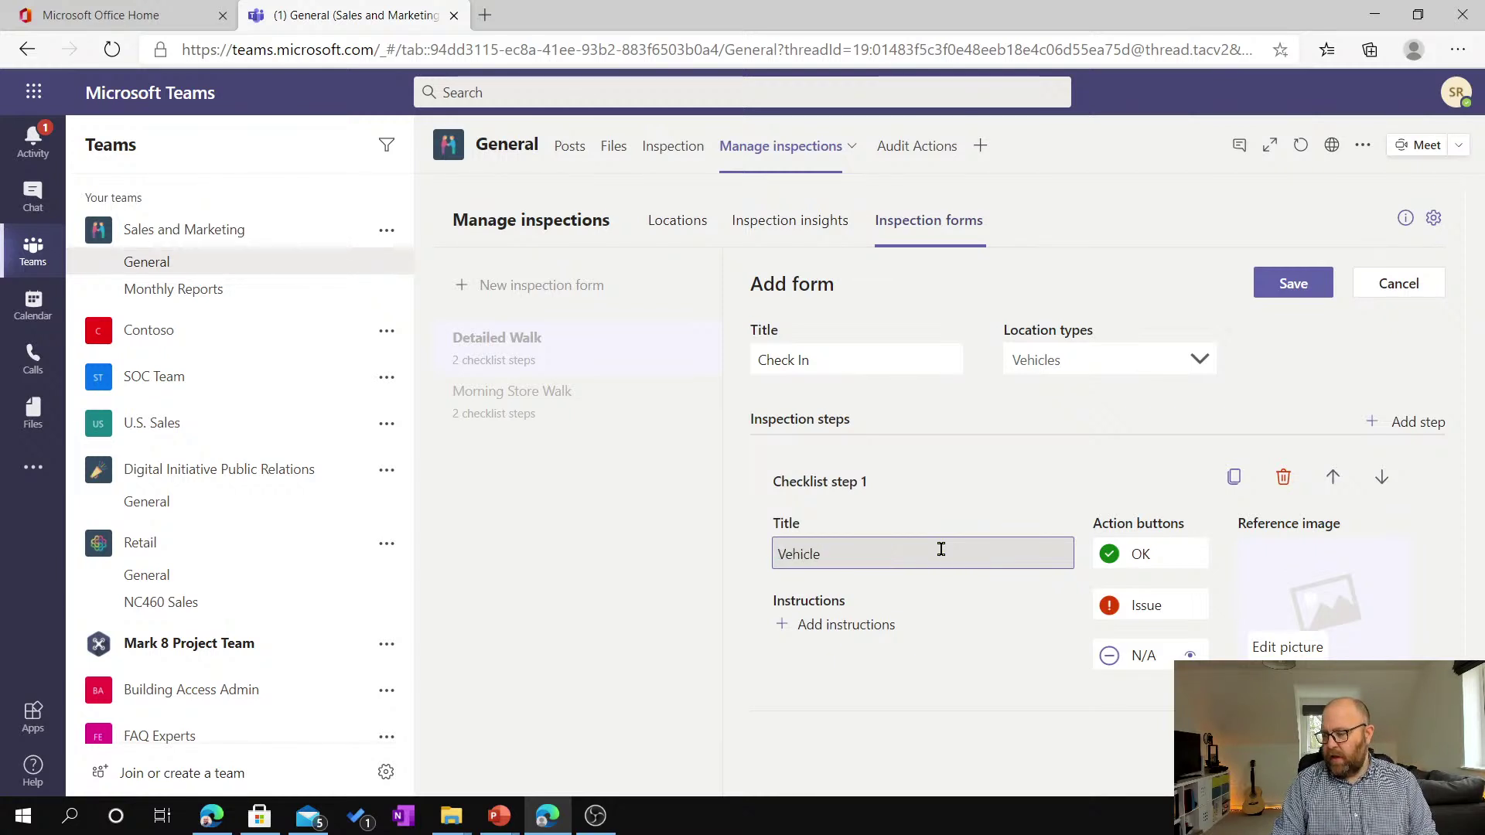
pyautogui.write(' is ready')
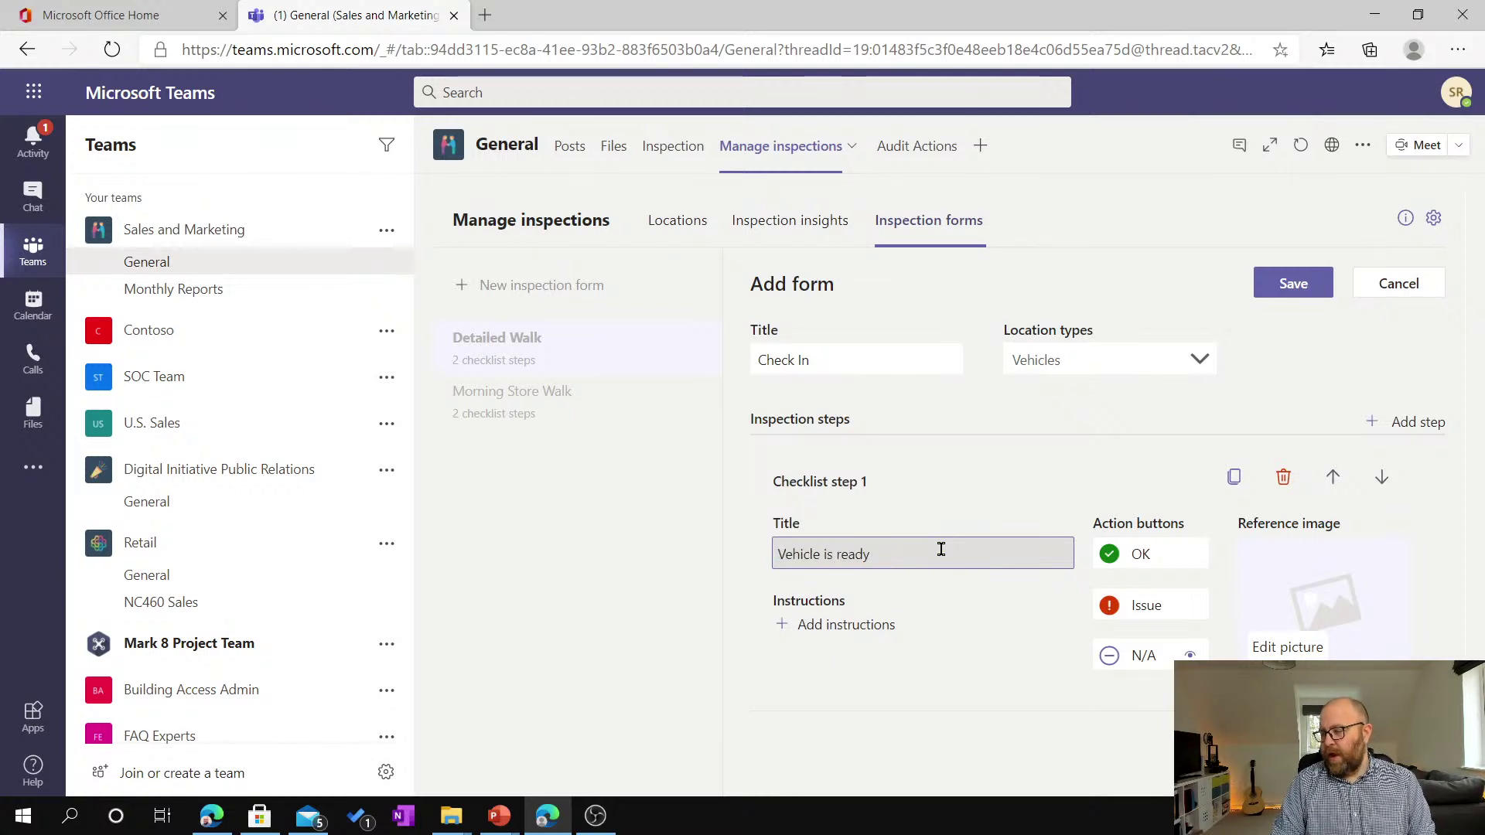
pyautogui.write(' to go')
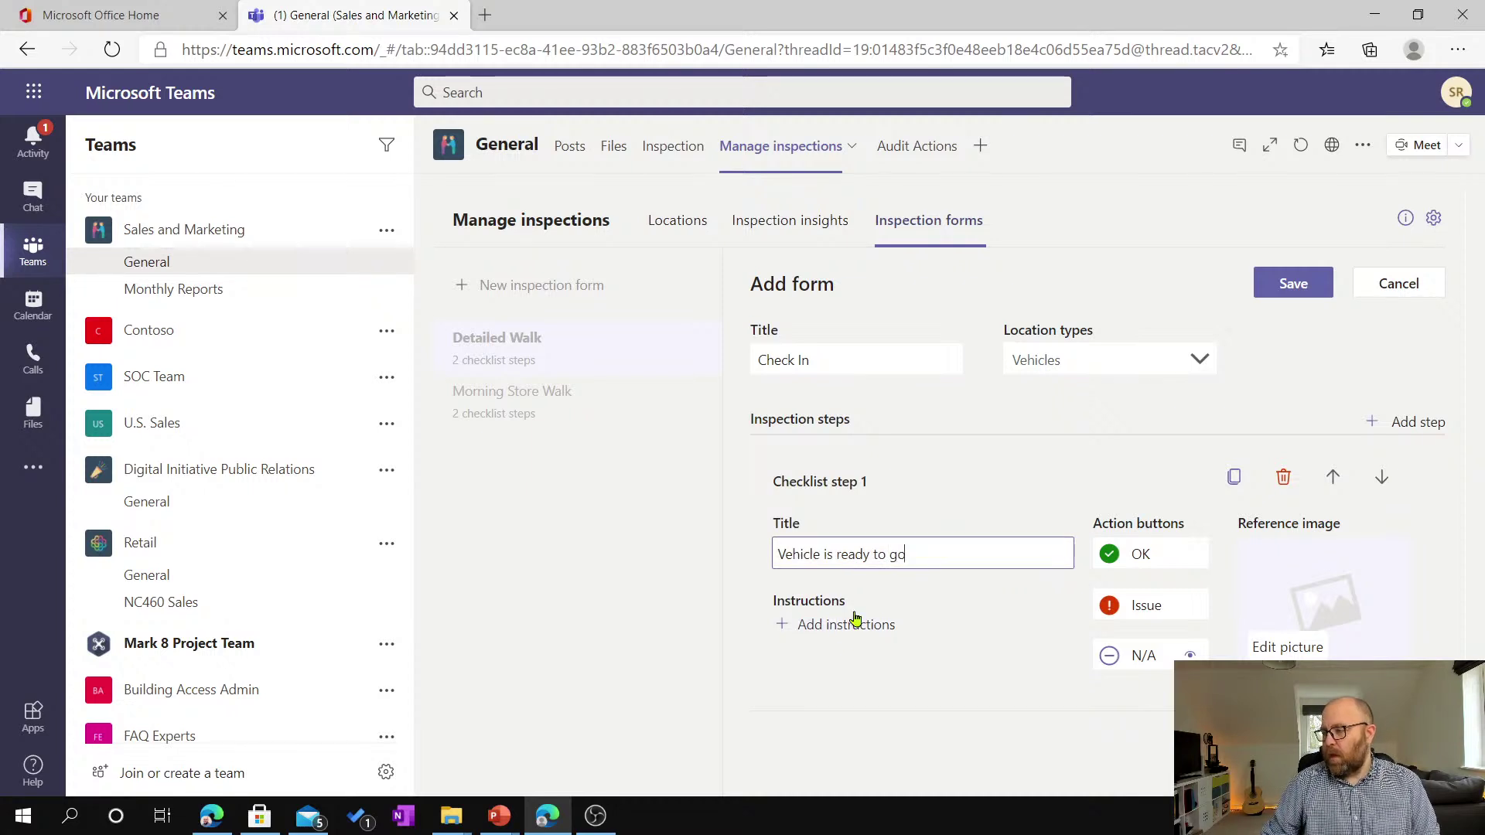
# Retitle the first checklist step "Vehicle is clean and tidy" and use vehicle.jpg as its reference image.
pyautogui.tripleClick(930, 557)
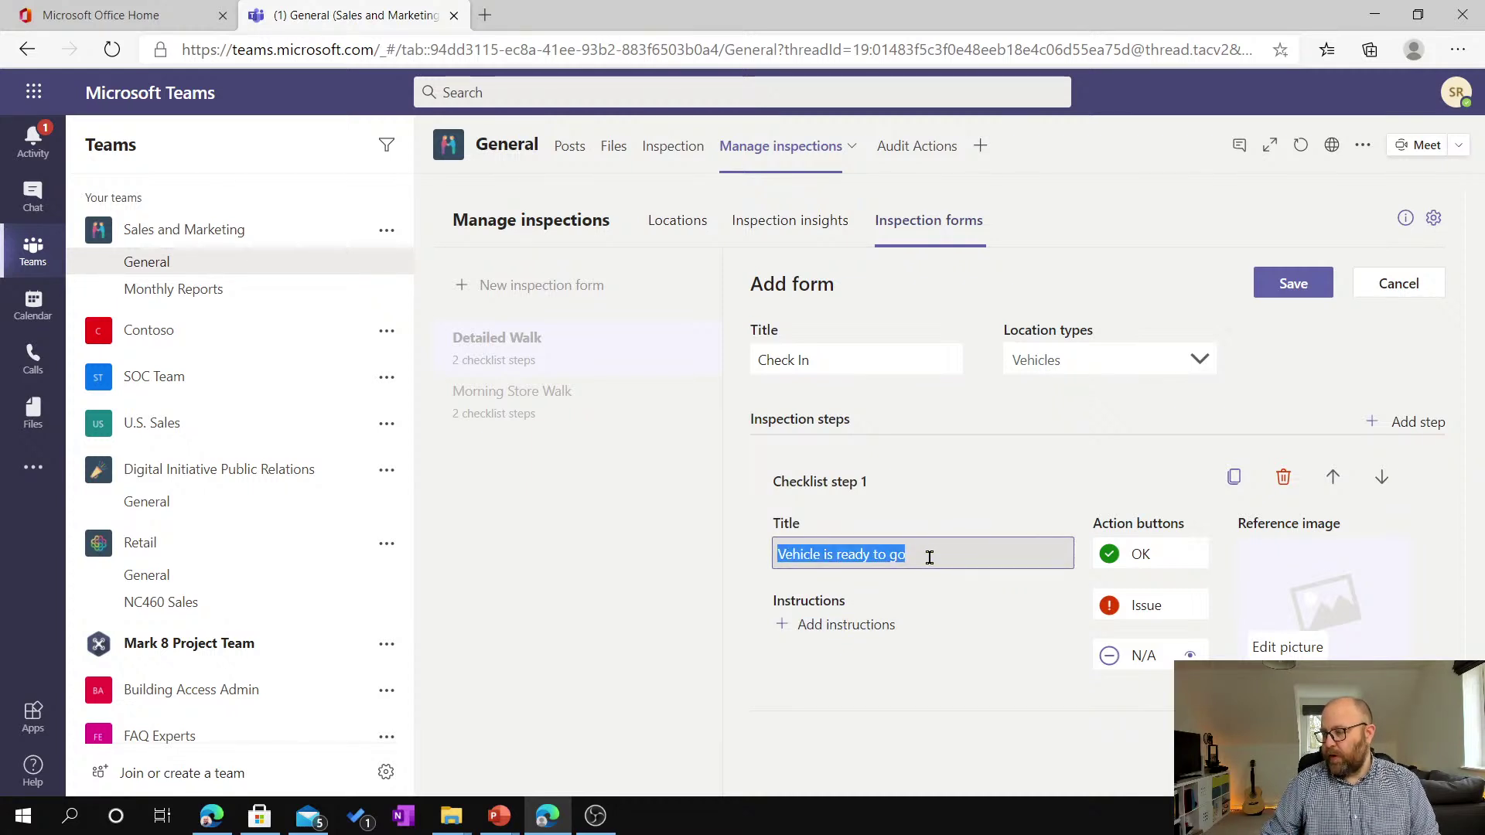
pyautogui.write('Vehicle')
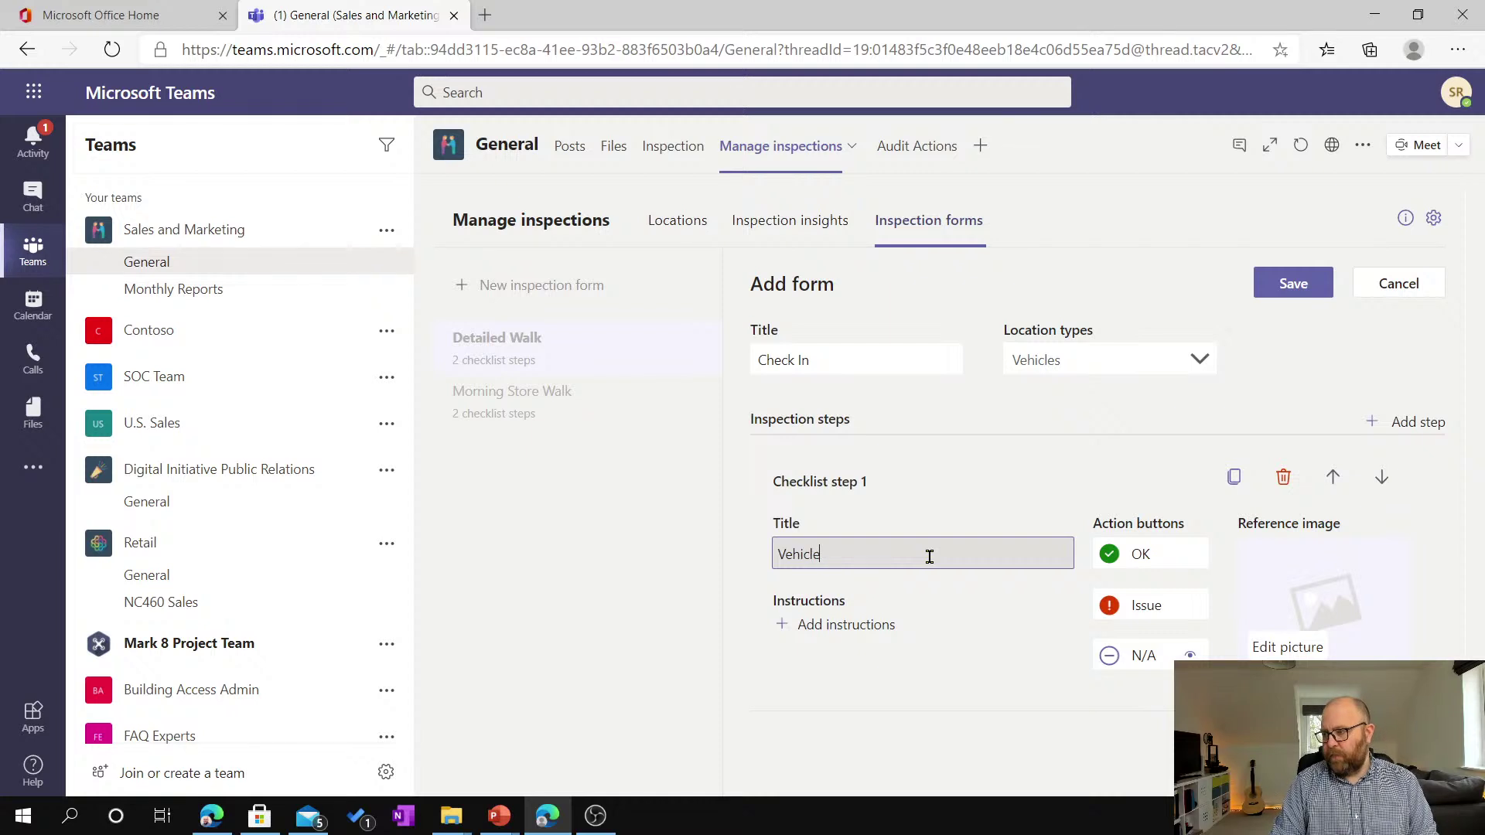
pyautogui.write(' is clean and tidy')
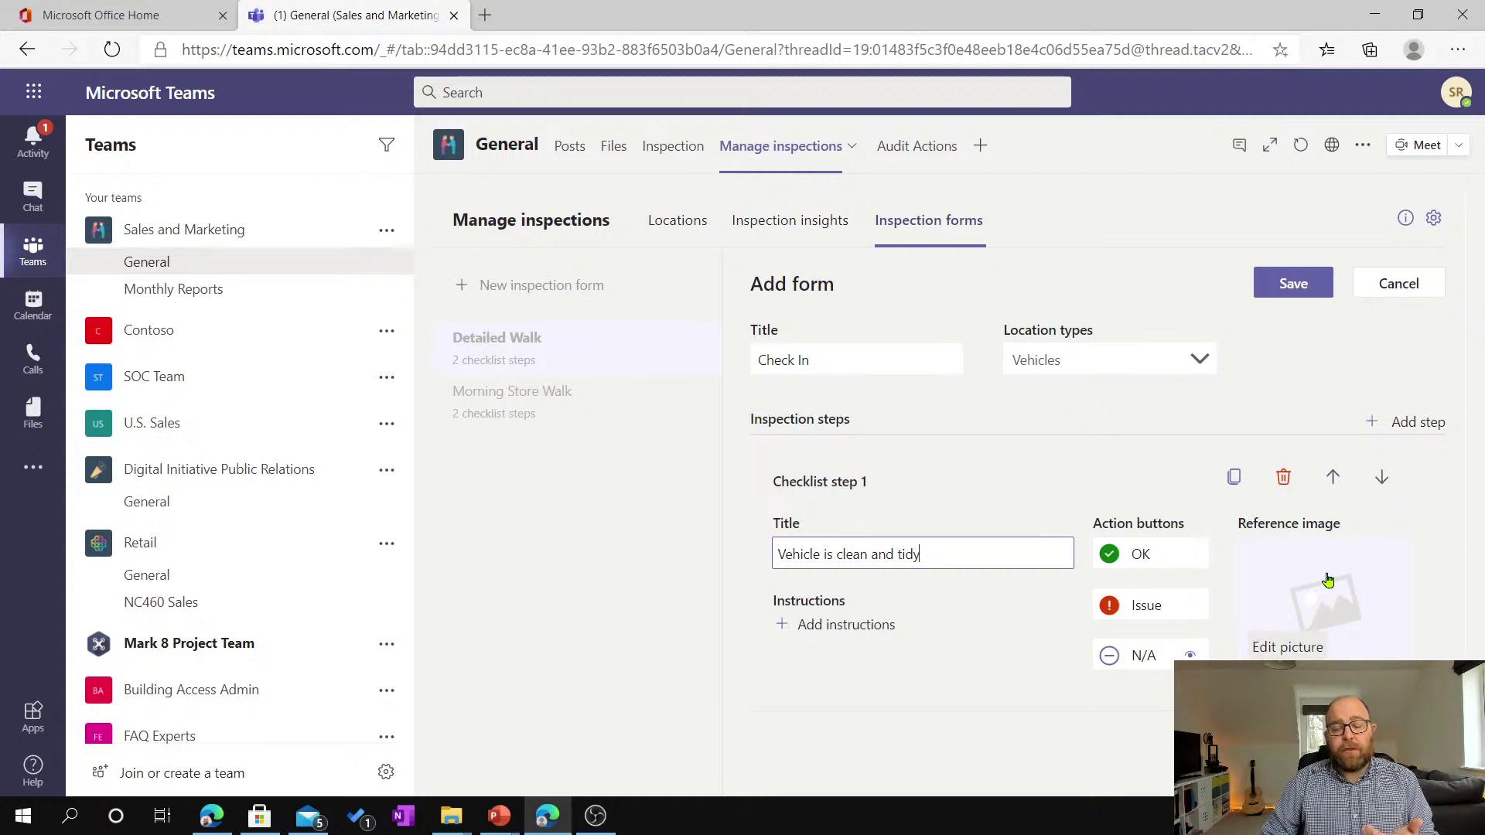
pyautogui.click(1299, 652)
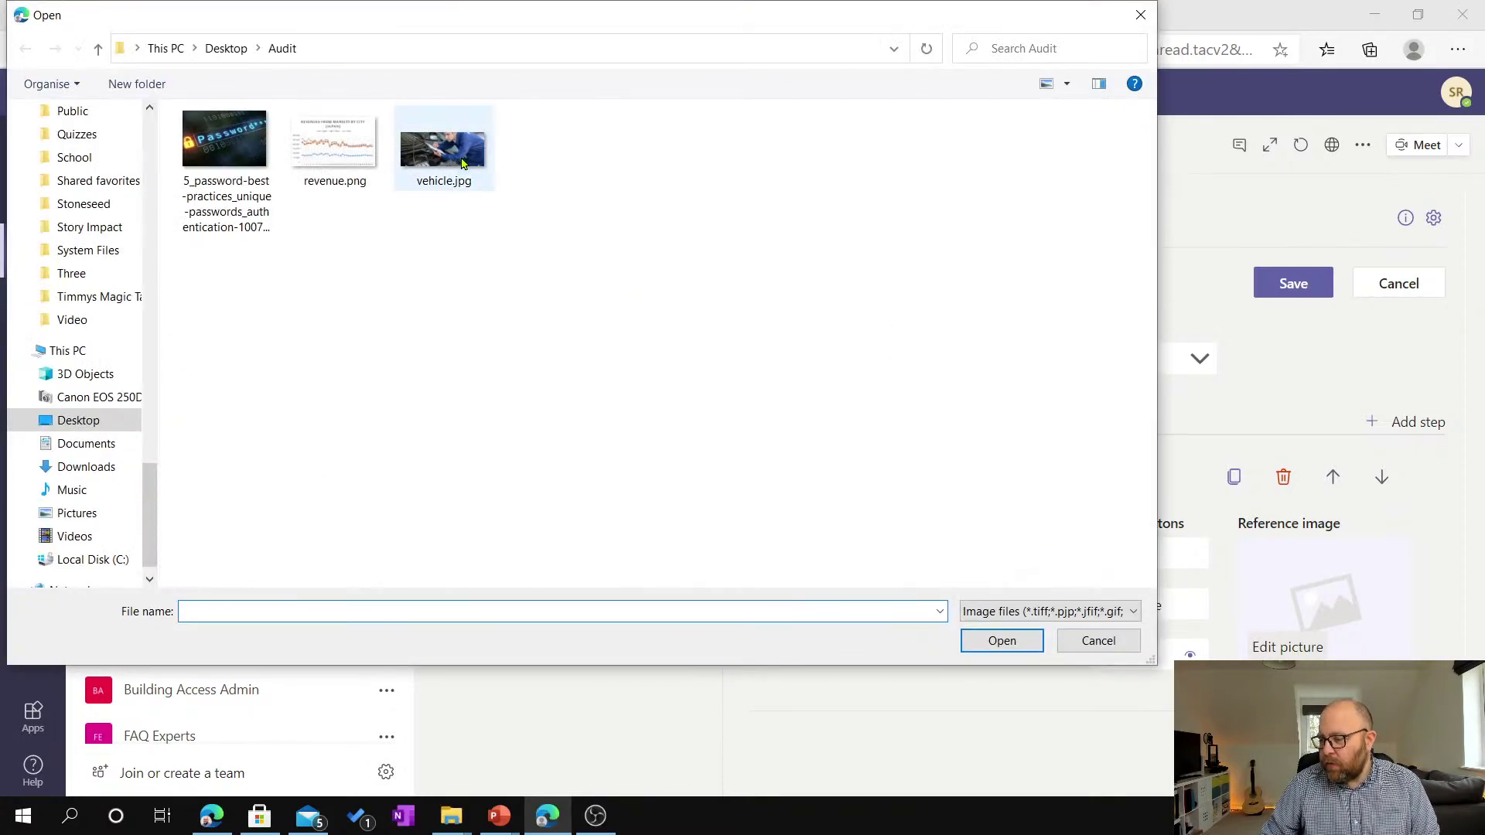
pyautogui.doubleClick(462, 162)
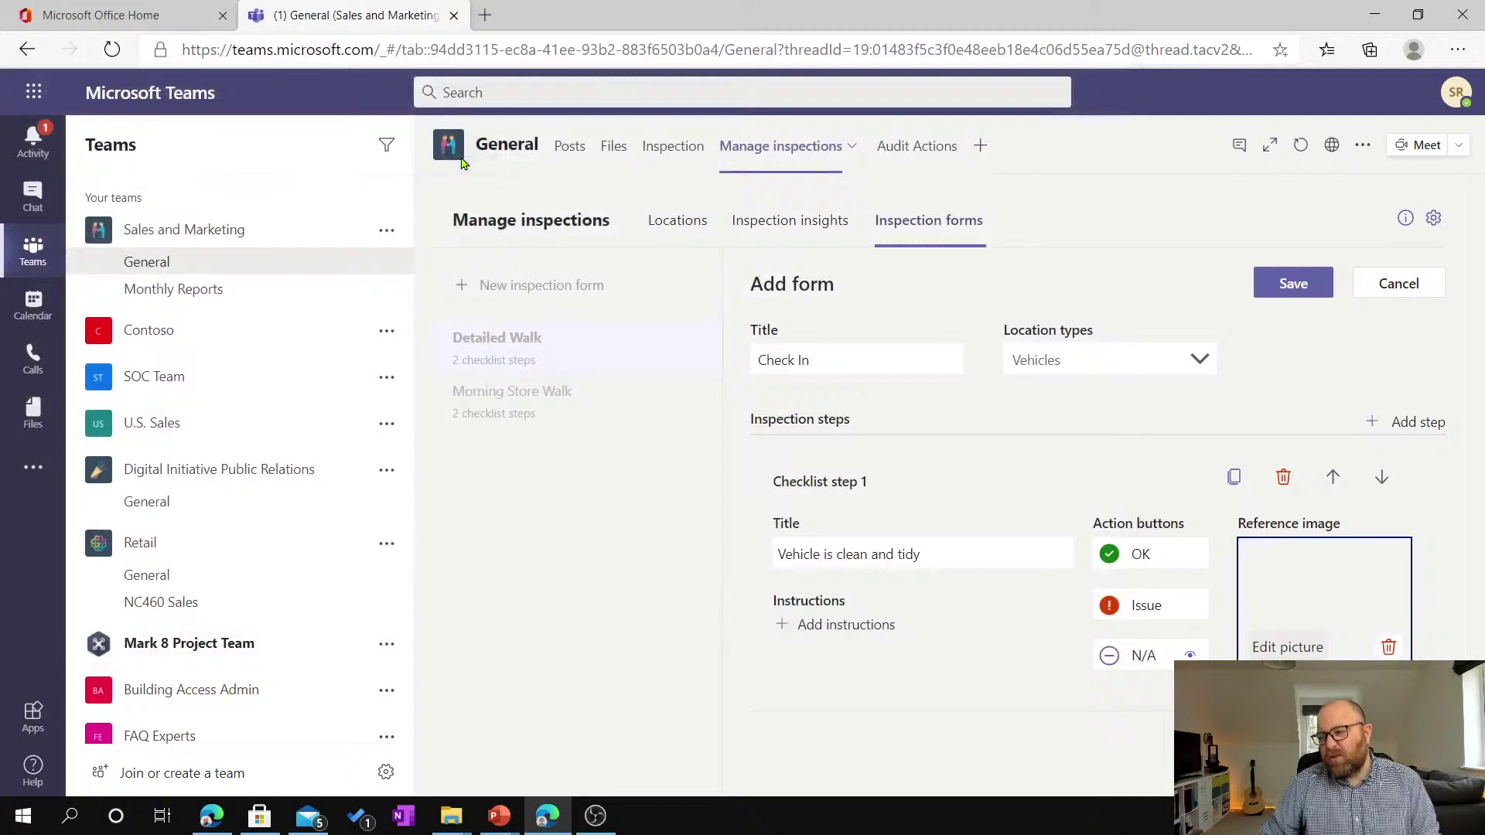
# Give the first checklist step the instructions "Is the vehicle clean with no litter or paperwork from previous shifts.".
pyautogui.click(817, 641)
pyautogui.click(869, 663)
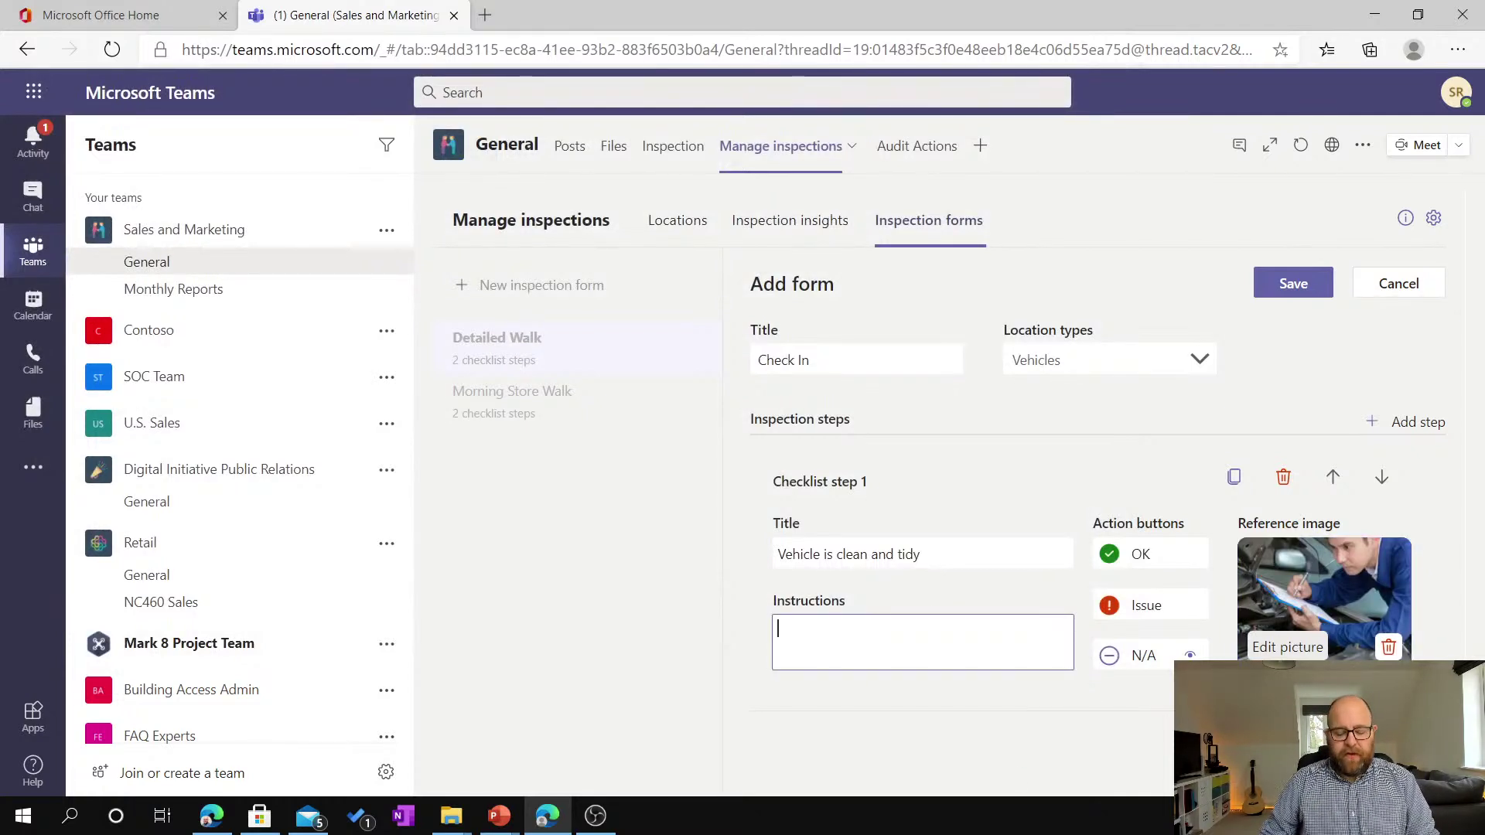
pyautogui.write('Is ')
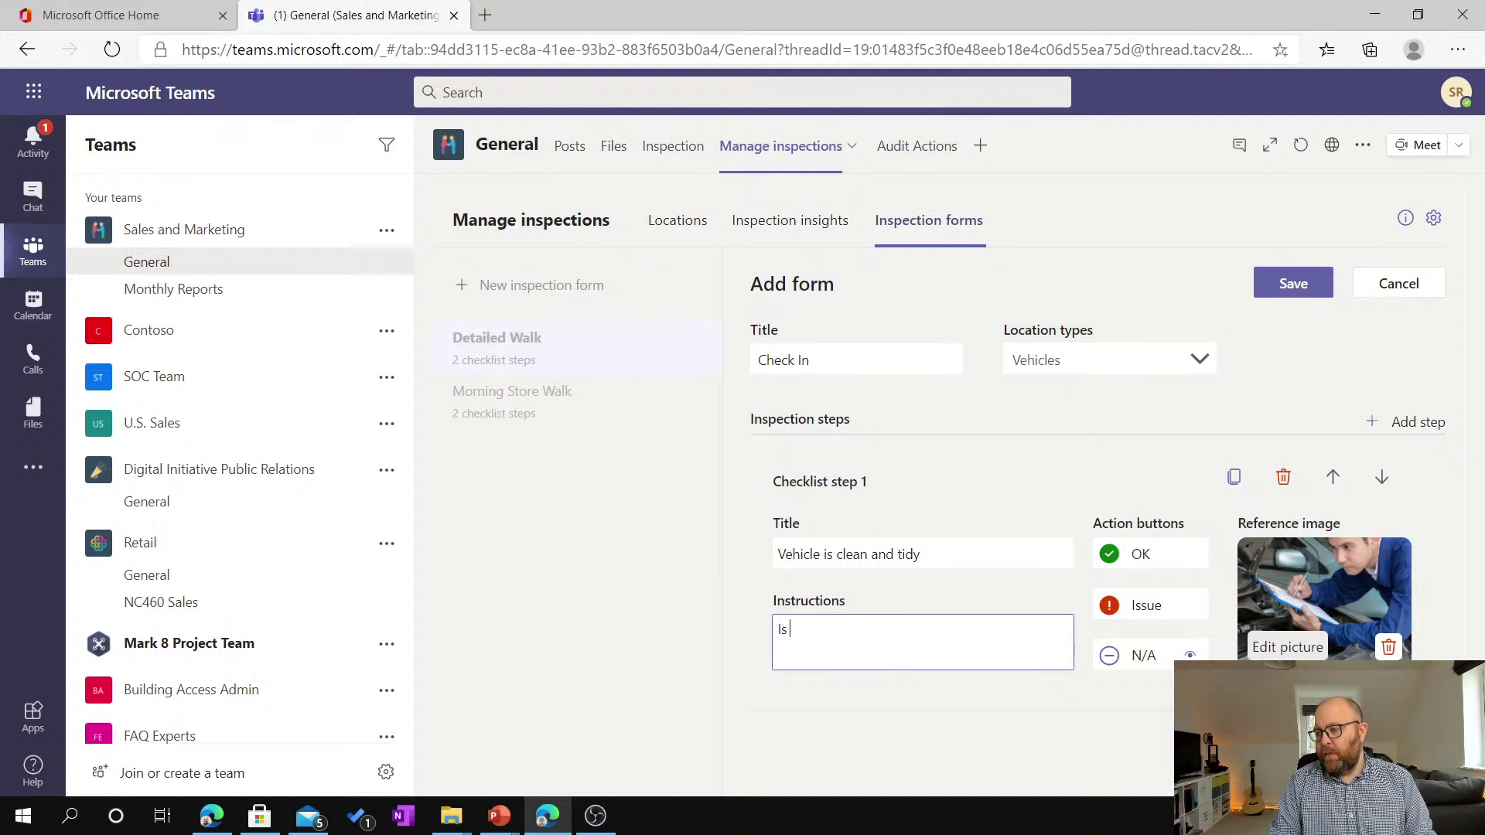
pyautogui.write('the vehic')
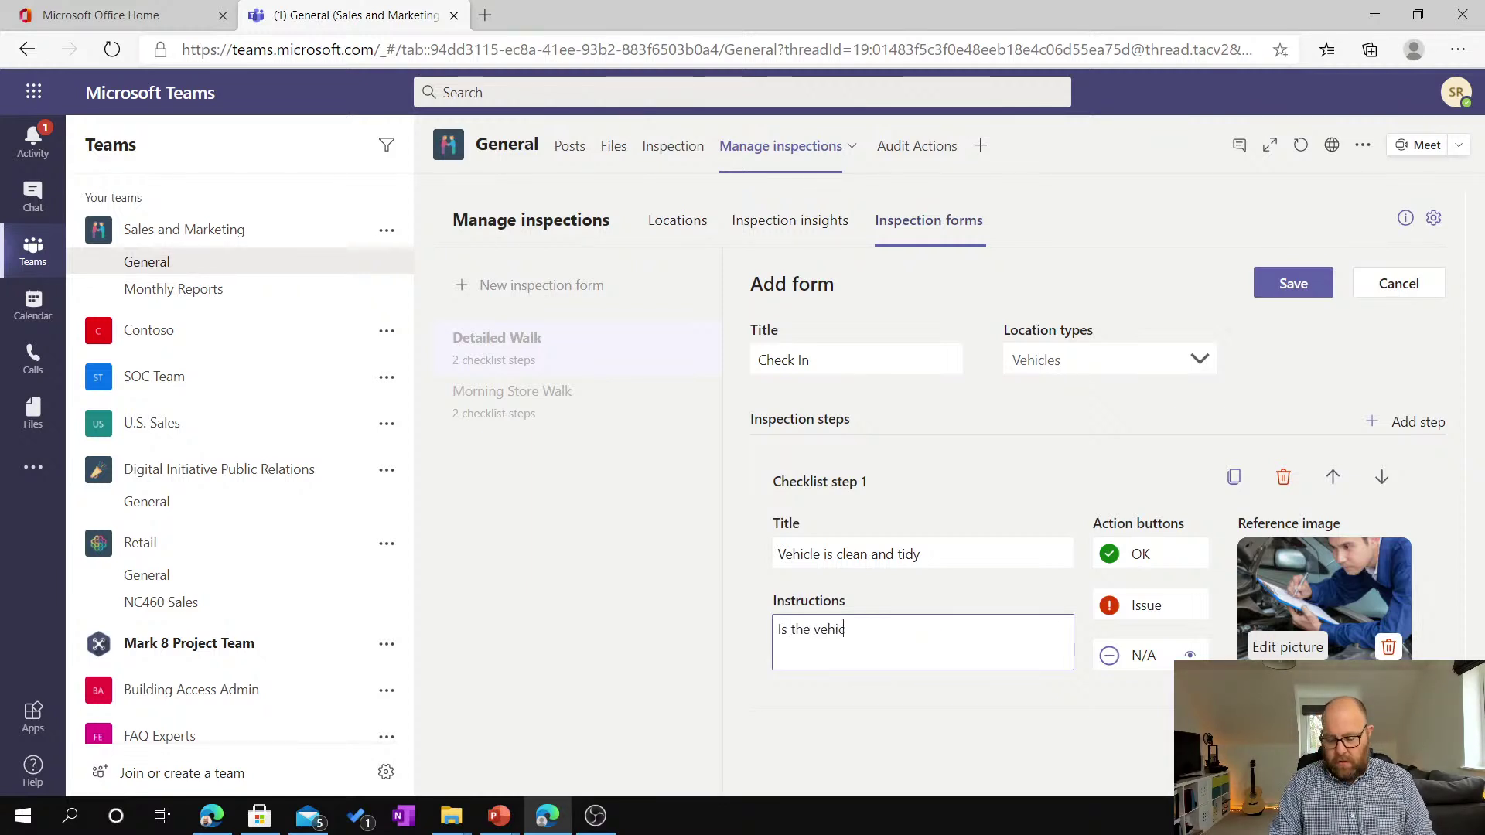
pyautogui.write('le clean with n')
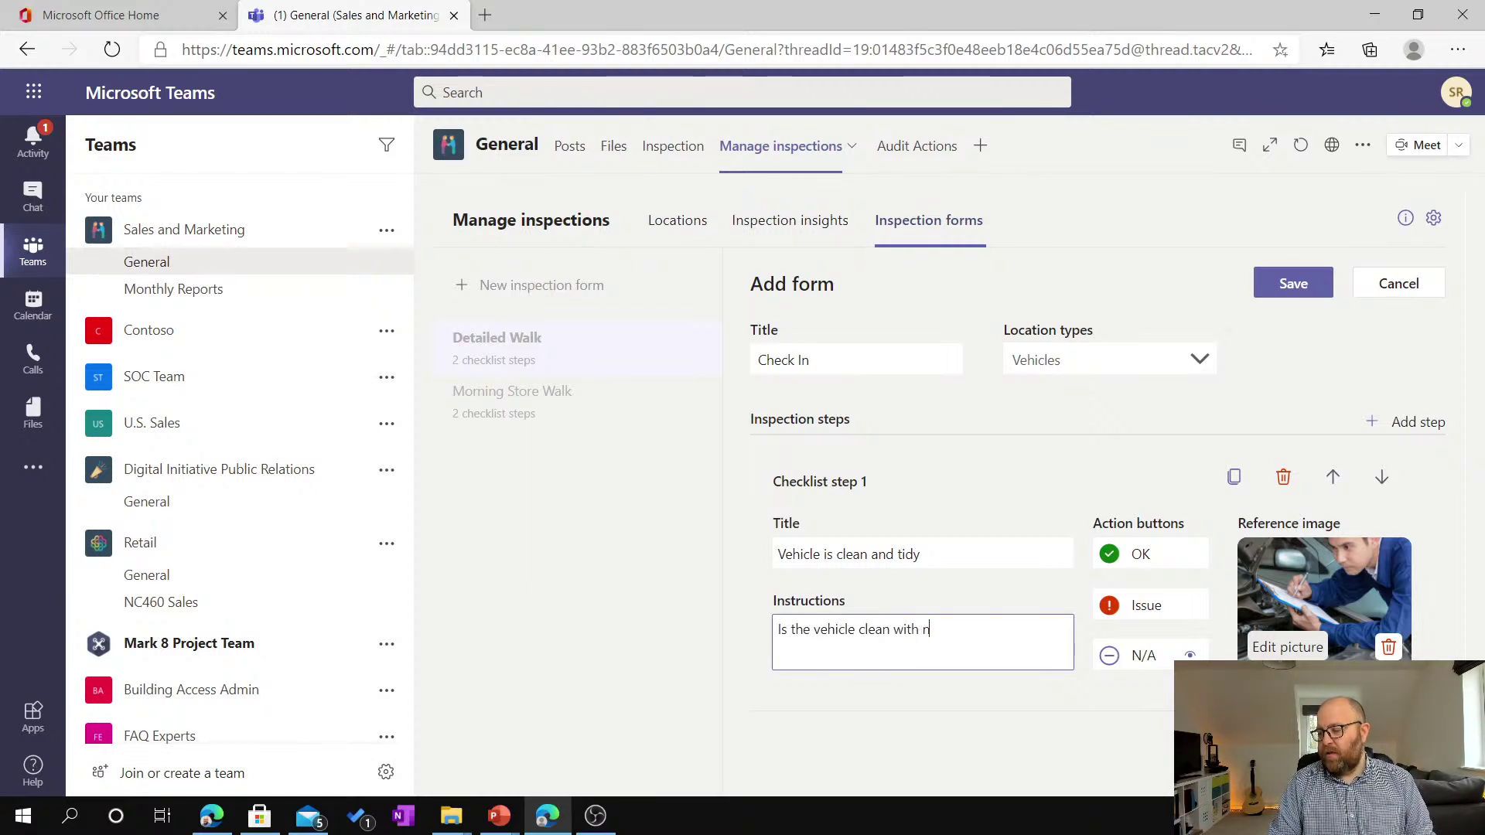
pyautogui.write('o litter or p')
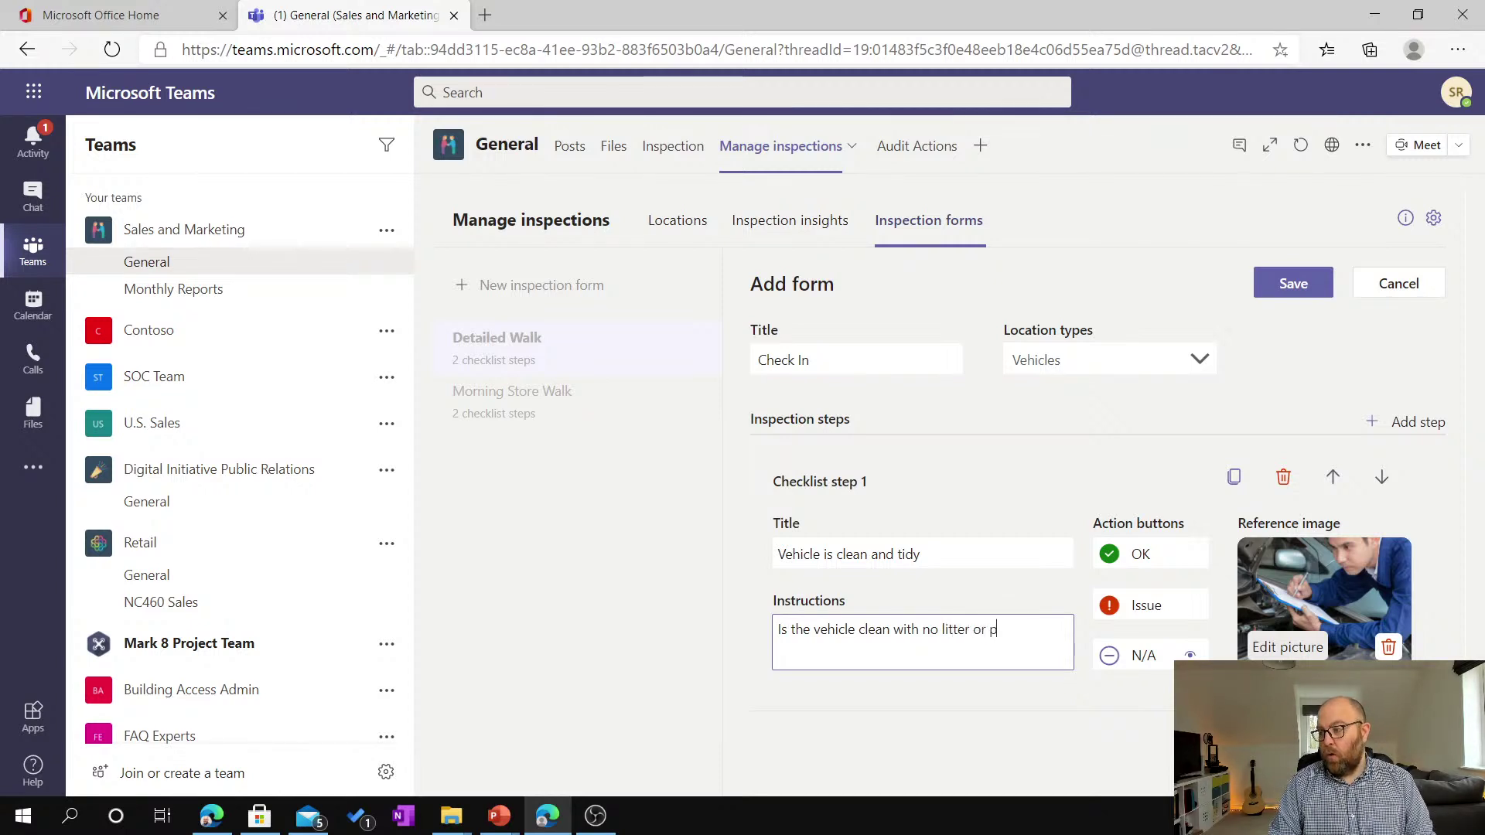
pyautogui.write('aperwork from previous shifts.')
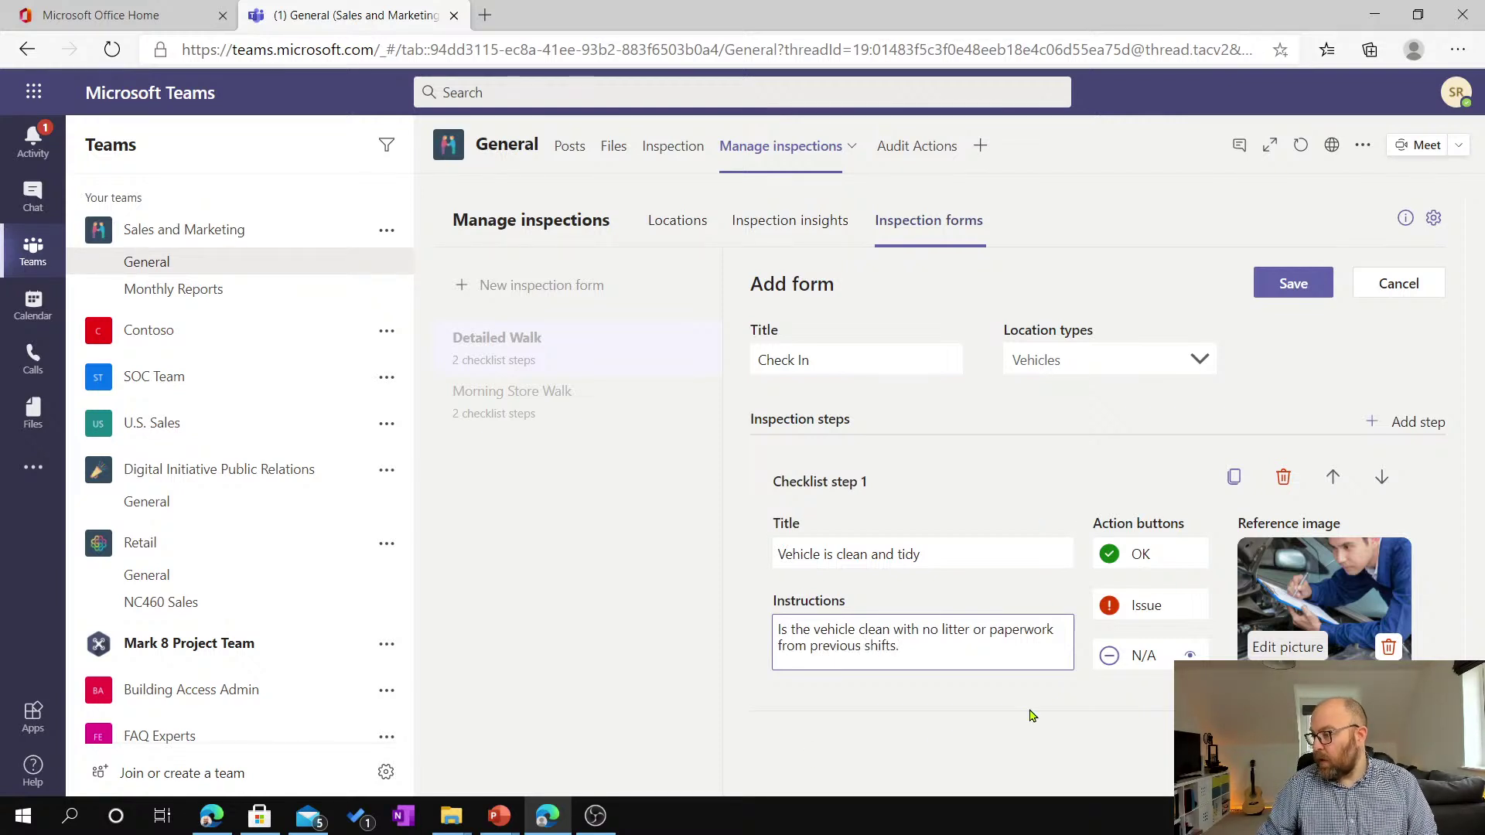
pyautogui.click(1106, 716)
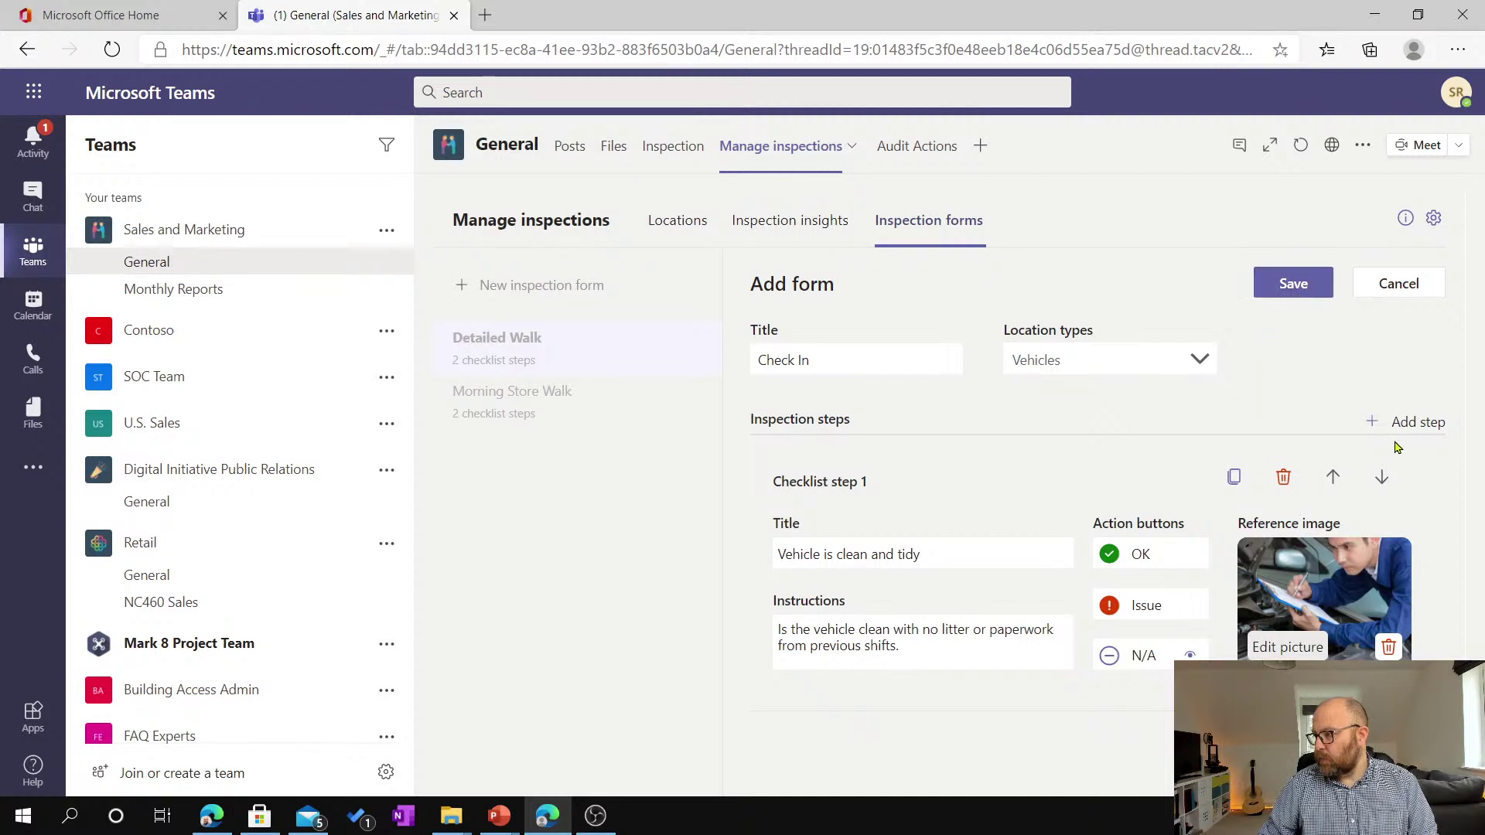
# Add a second checklist step to the form and title it "Vehicle Fueled".
pyautogui.click(1412, 423)
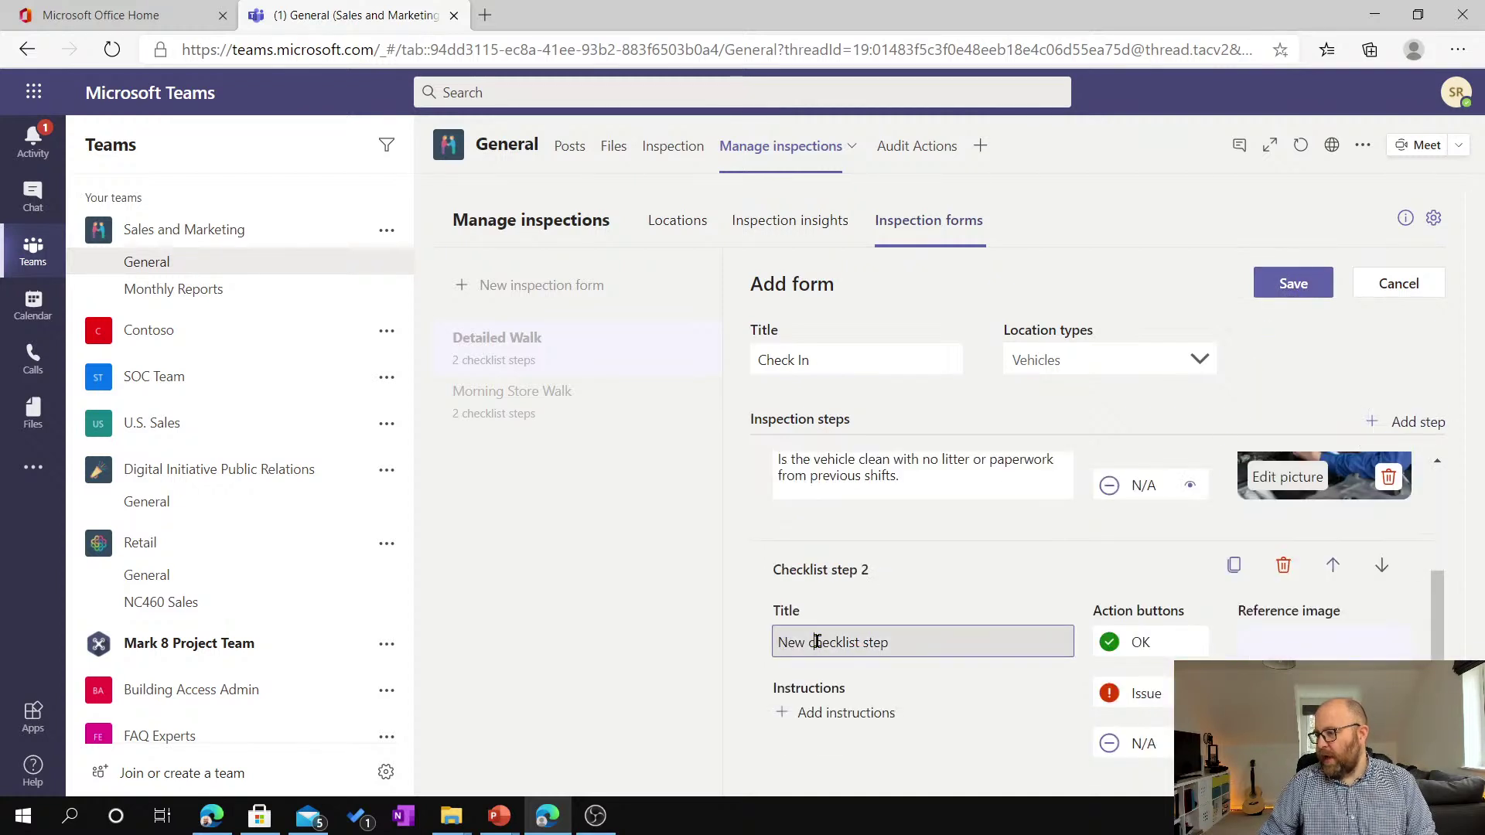
pyautogui.tripleClick(853, 643)
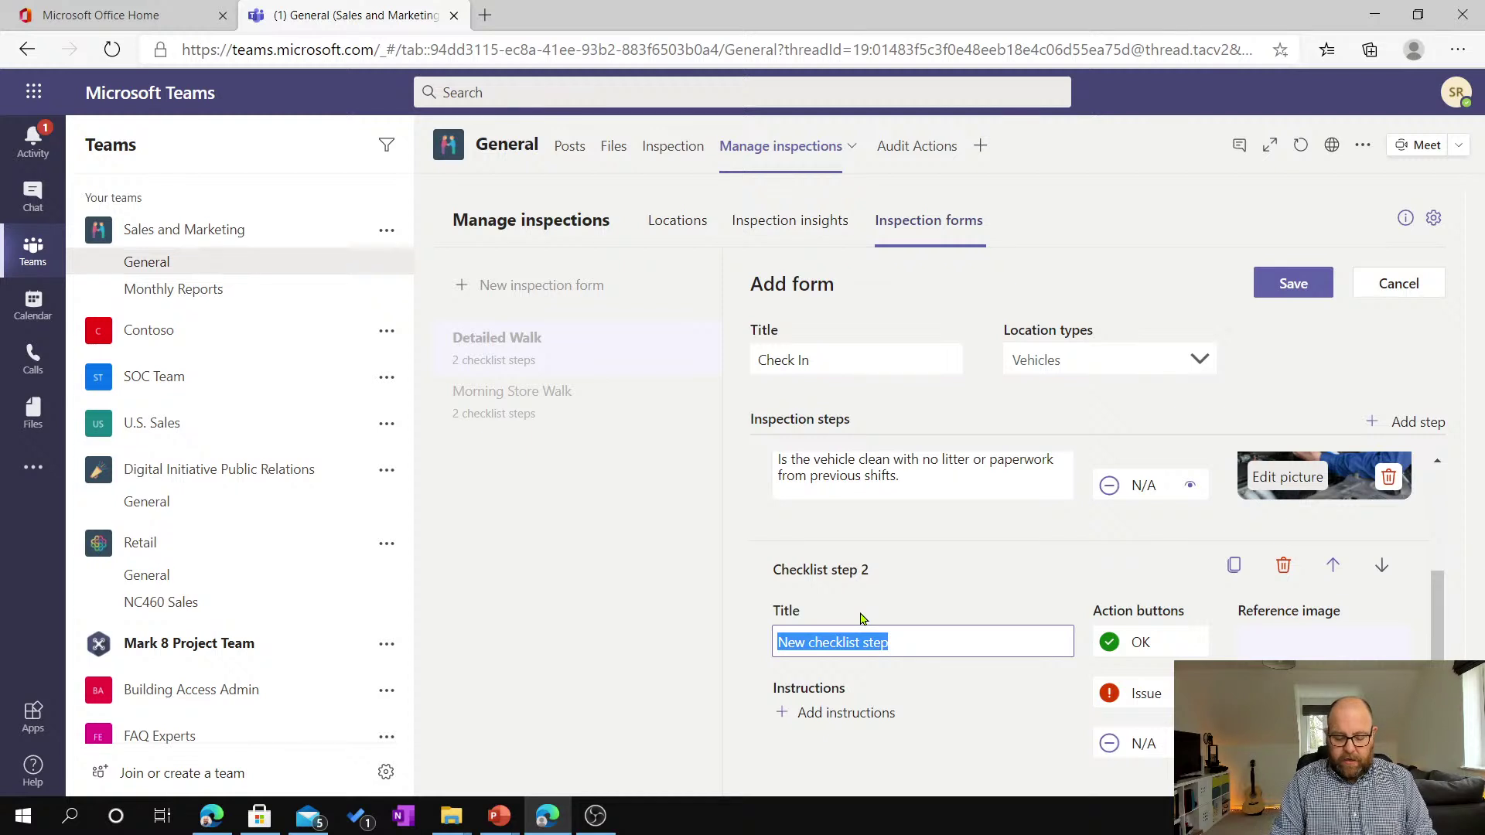
pyautogui.write('Vehicle Fueled')
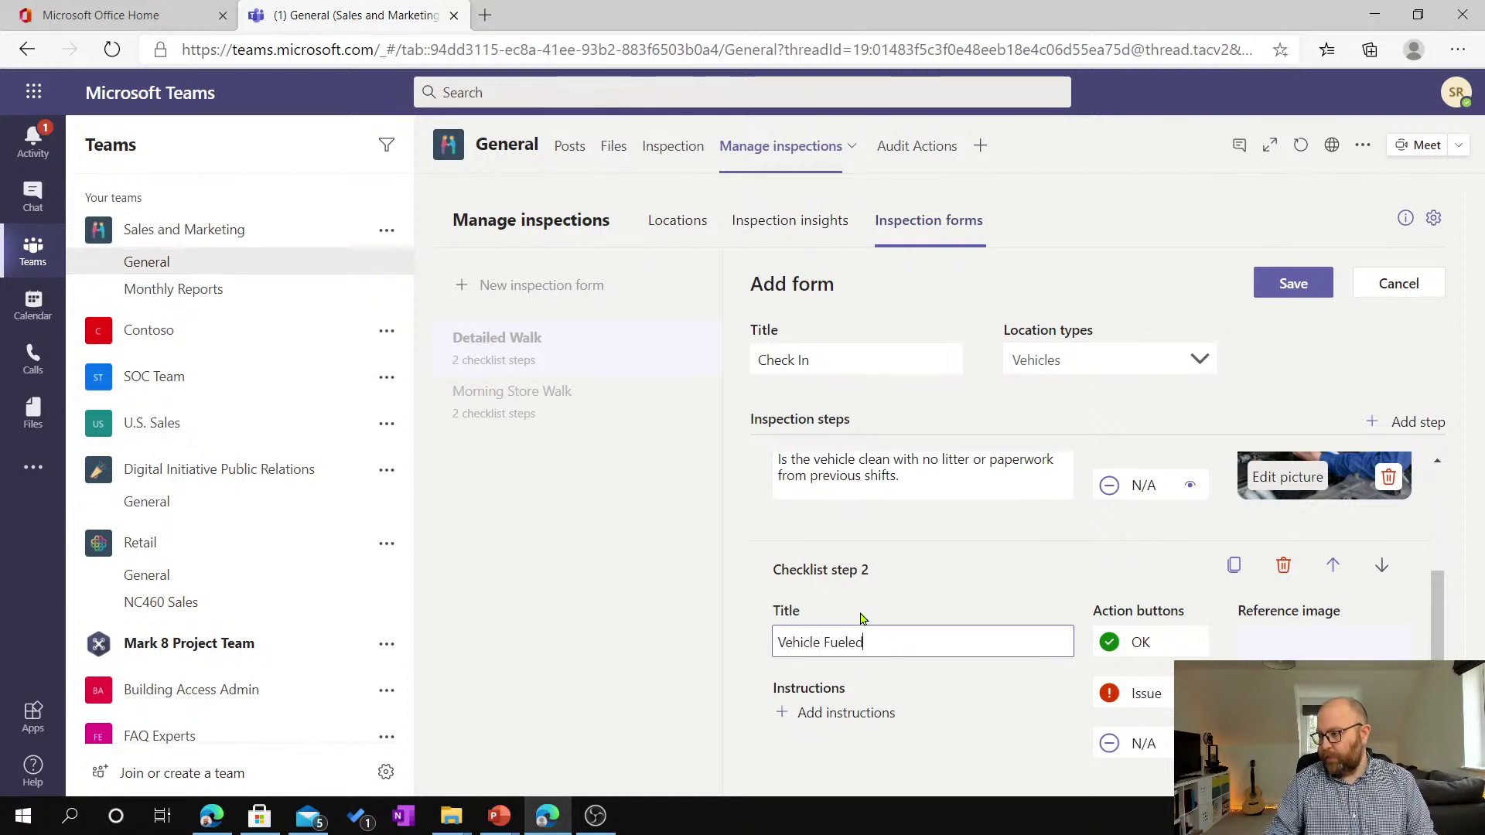
pyautogui.click(882, 740)
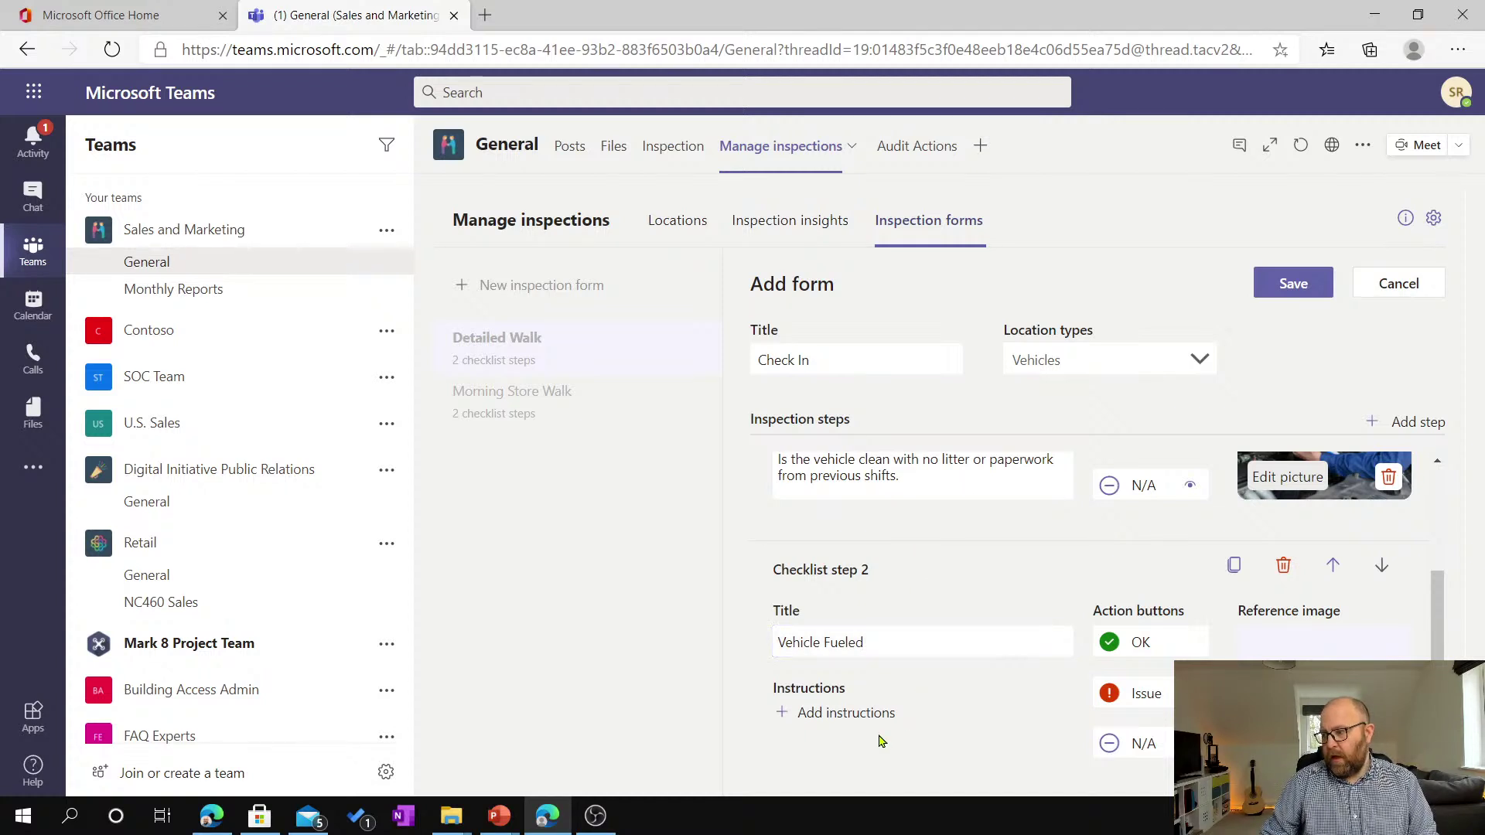
# Give the Vehicle Fueled step the instructions "Is vehicle ready with over half a tank of petrol.".
pyautogui.click(881, 713)
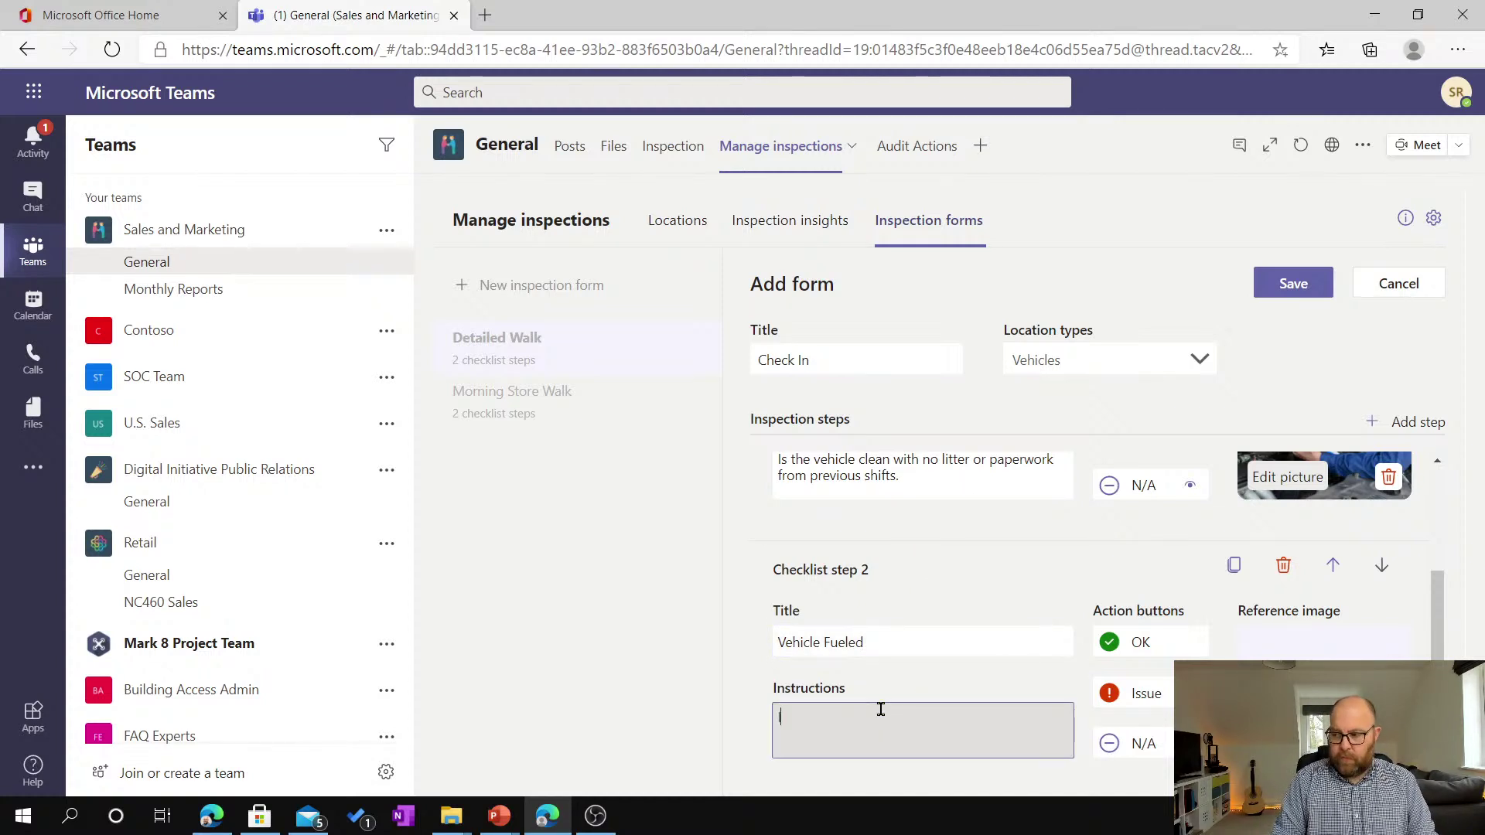
pyautogui.write('Is vehicle ')
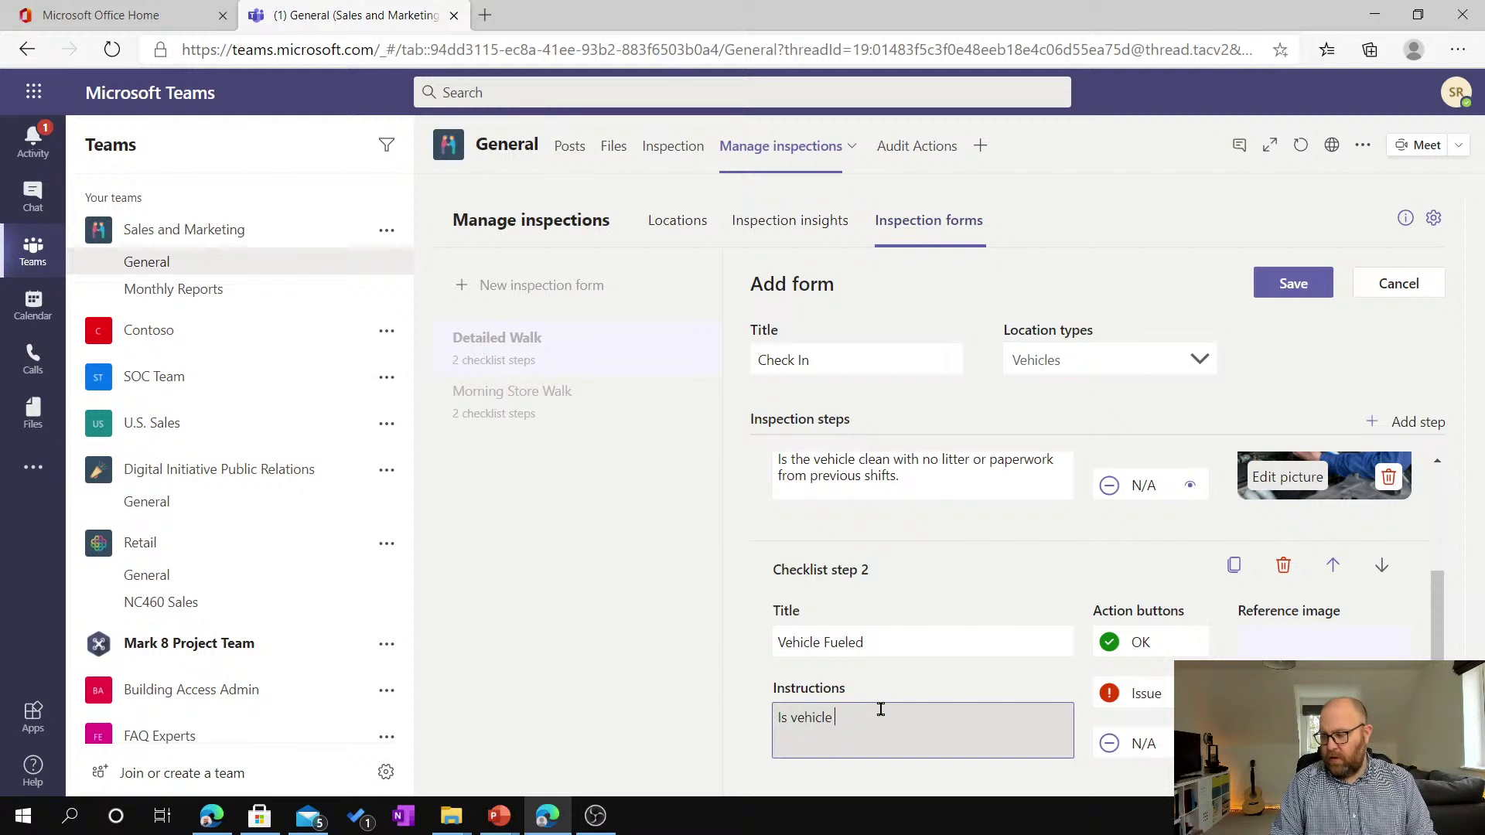
pyautogui.write('ready with over')
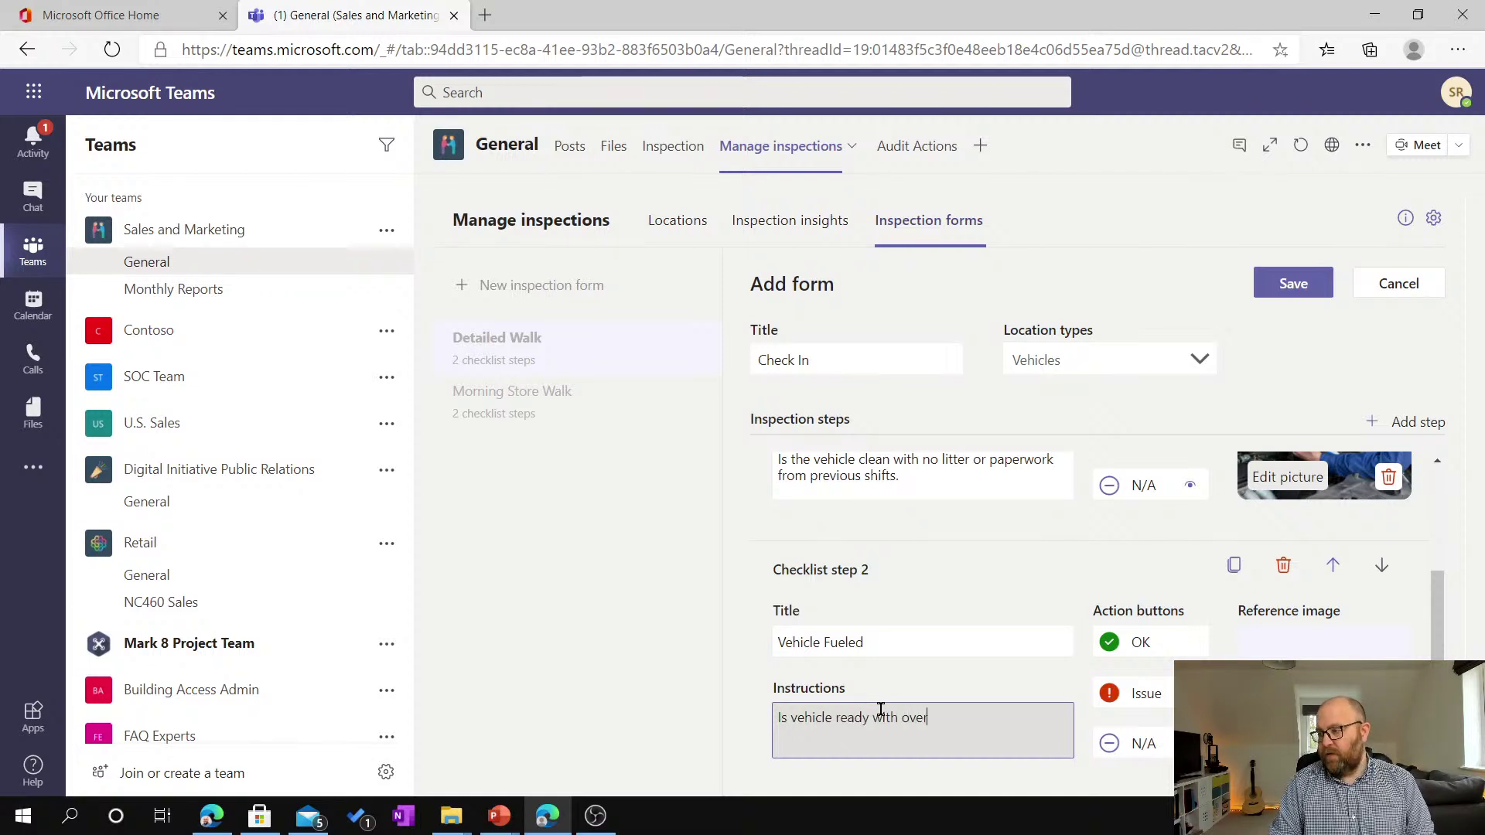
pyautogui.write(' half a tank ')
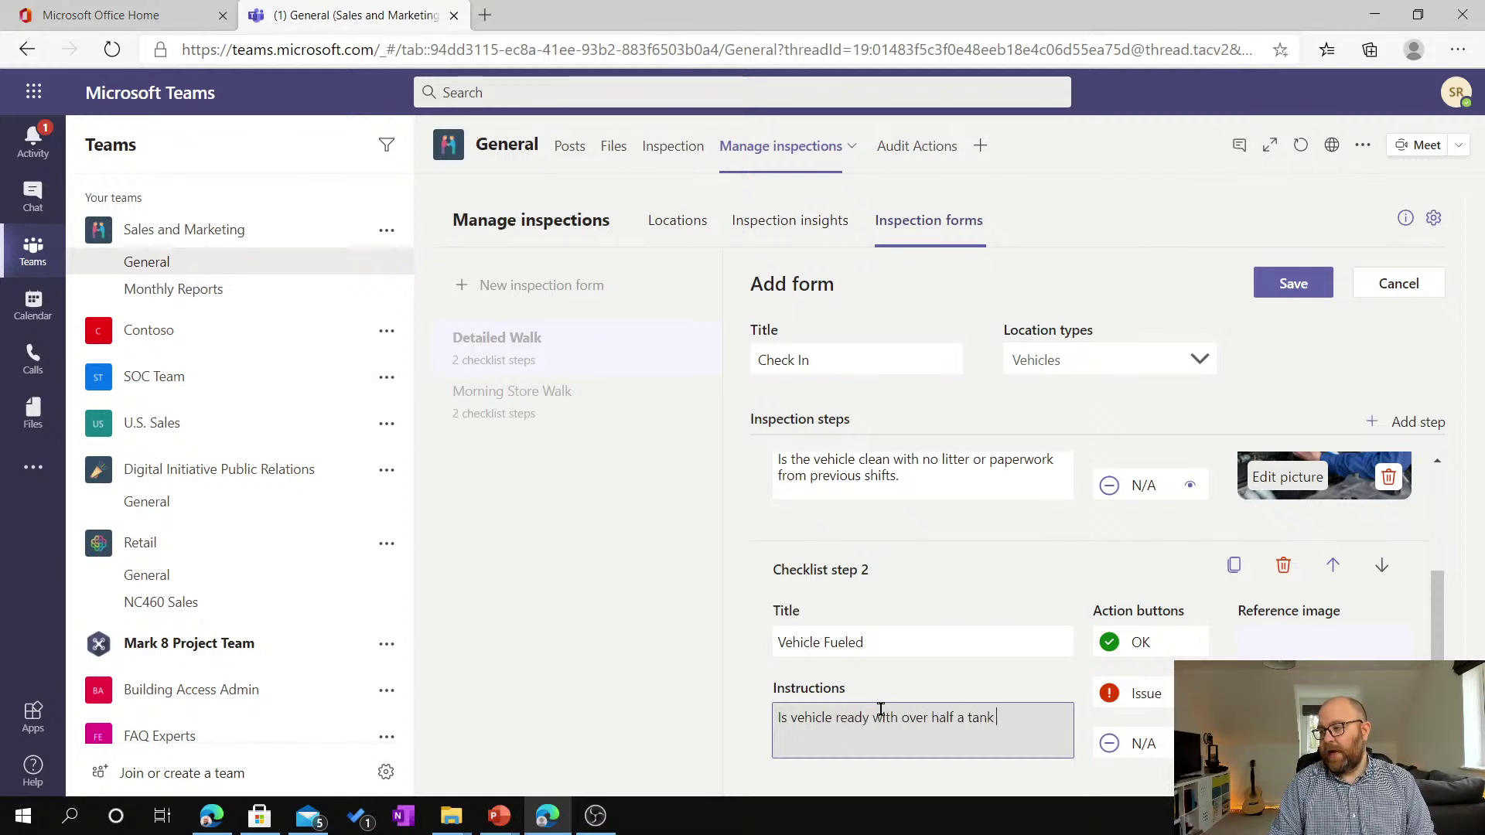
pyautogui.write('of petrol.')
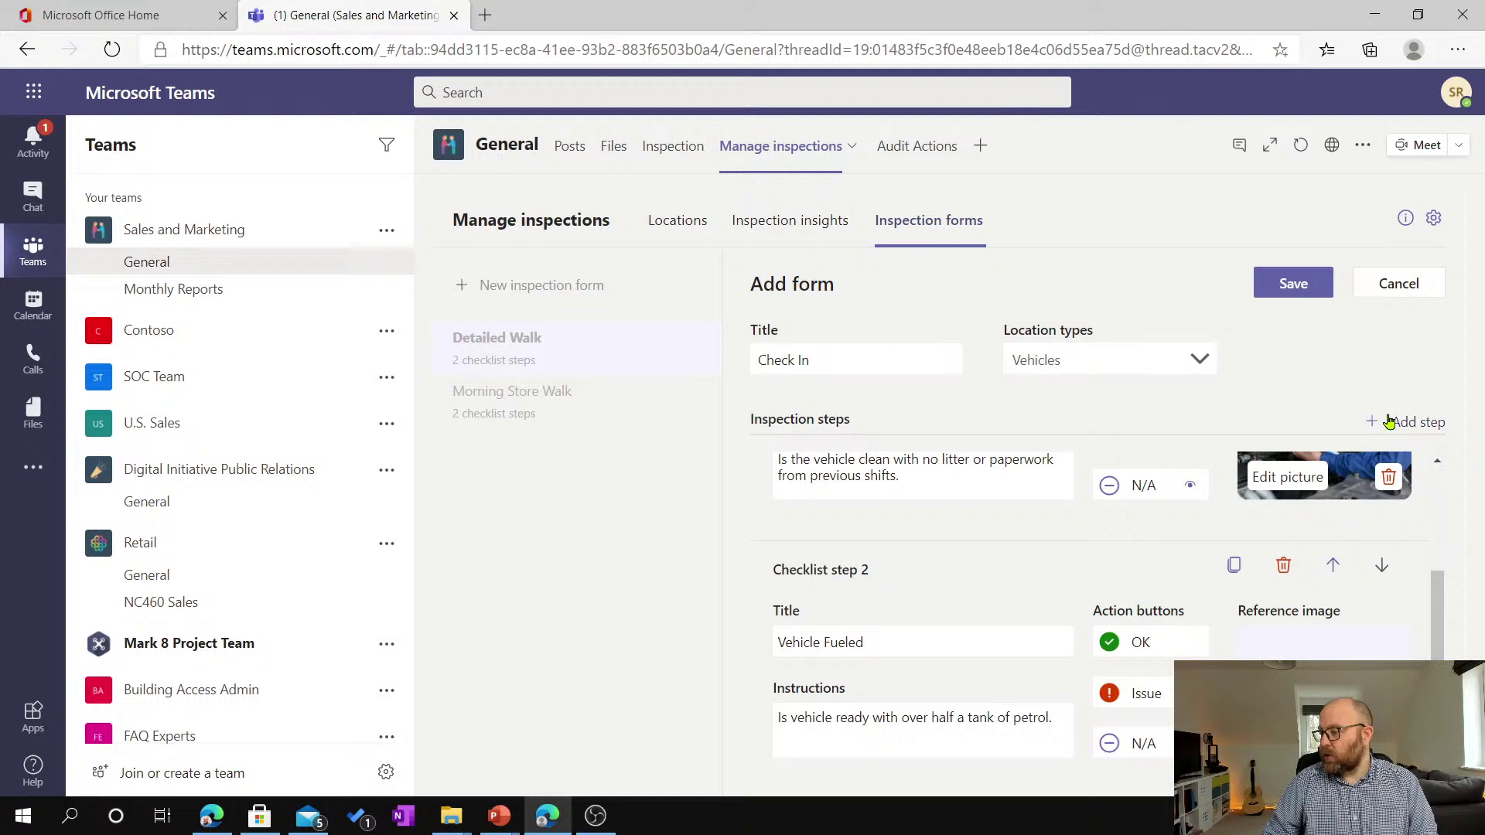
# Add a third checklist step to the form and title it "No smells".
pyautogui.click(1388, 421)
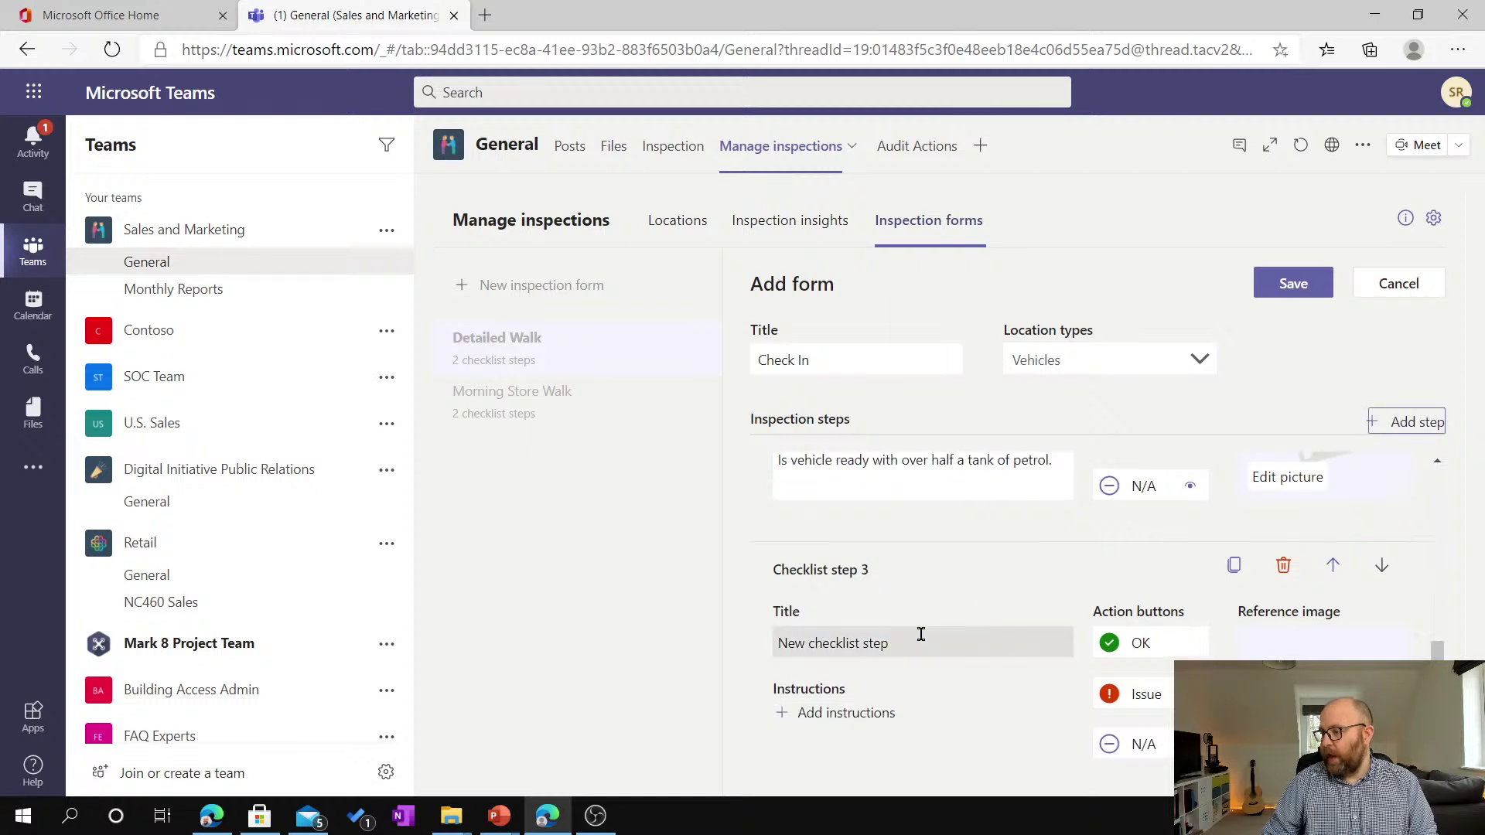
pyautogui.tripleClick(925, 639)
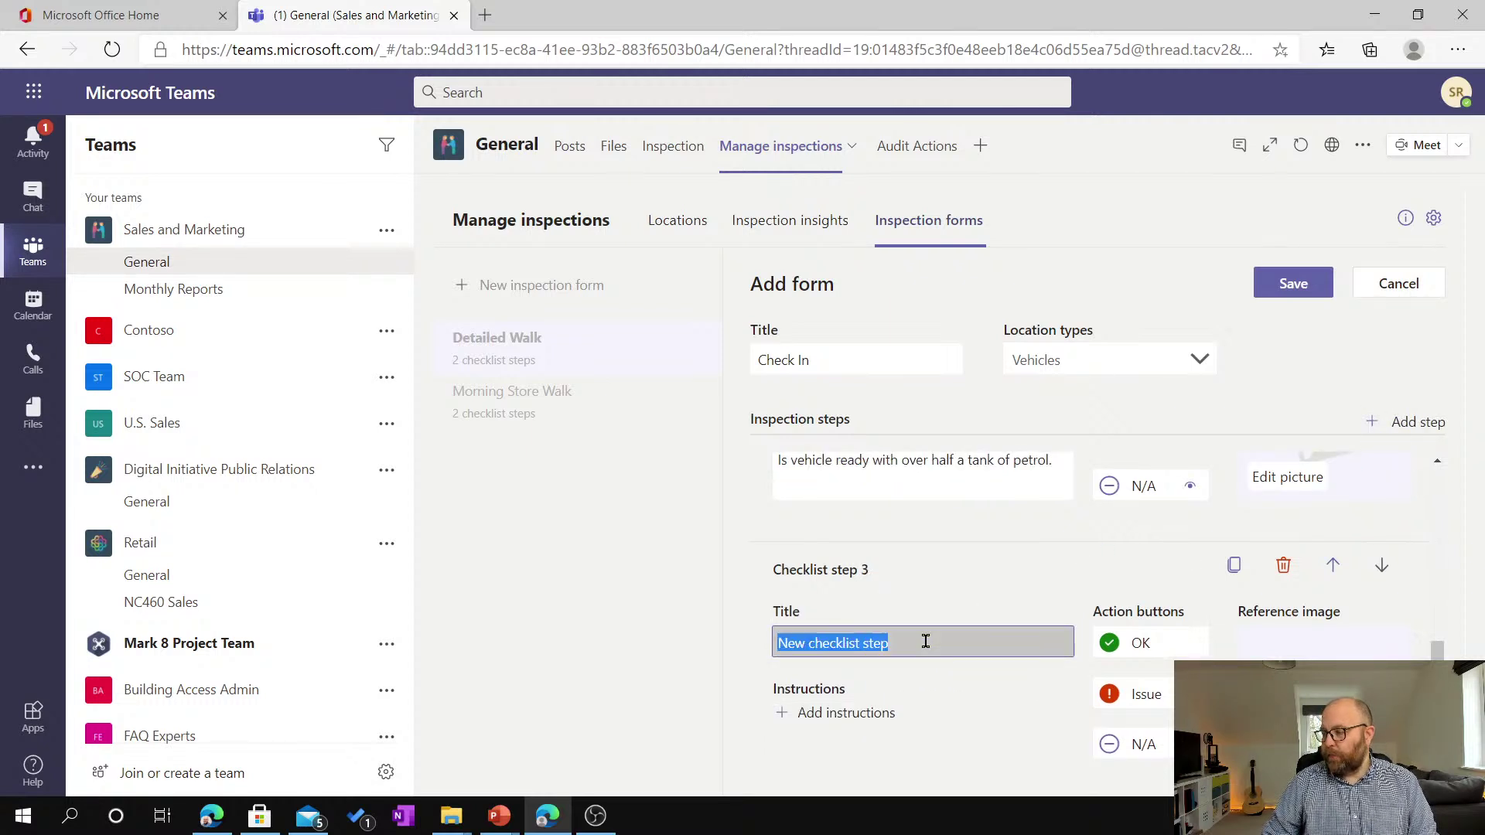
pyautogui.write('No som')
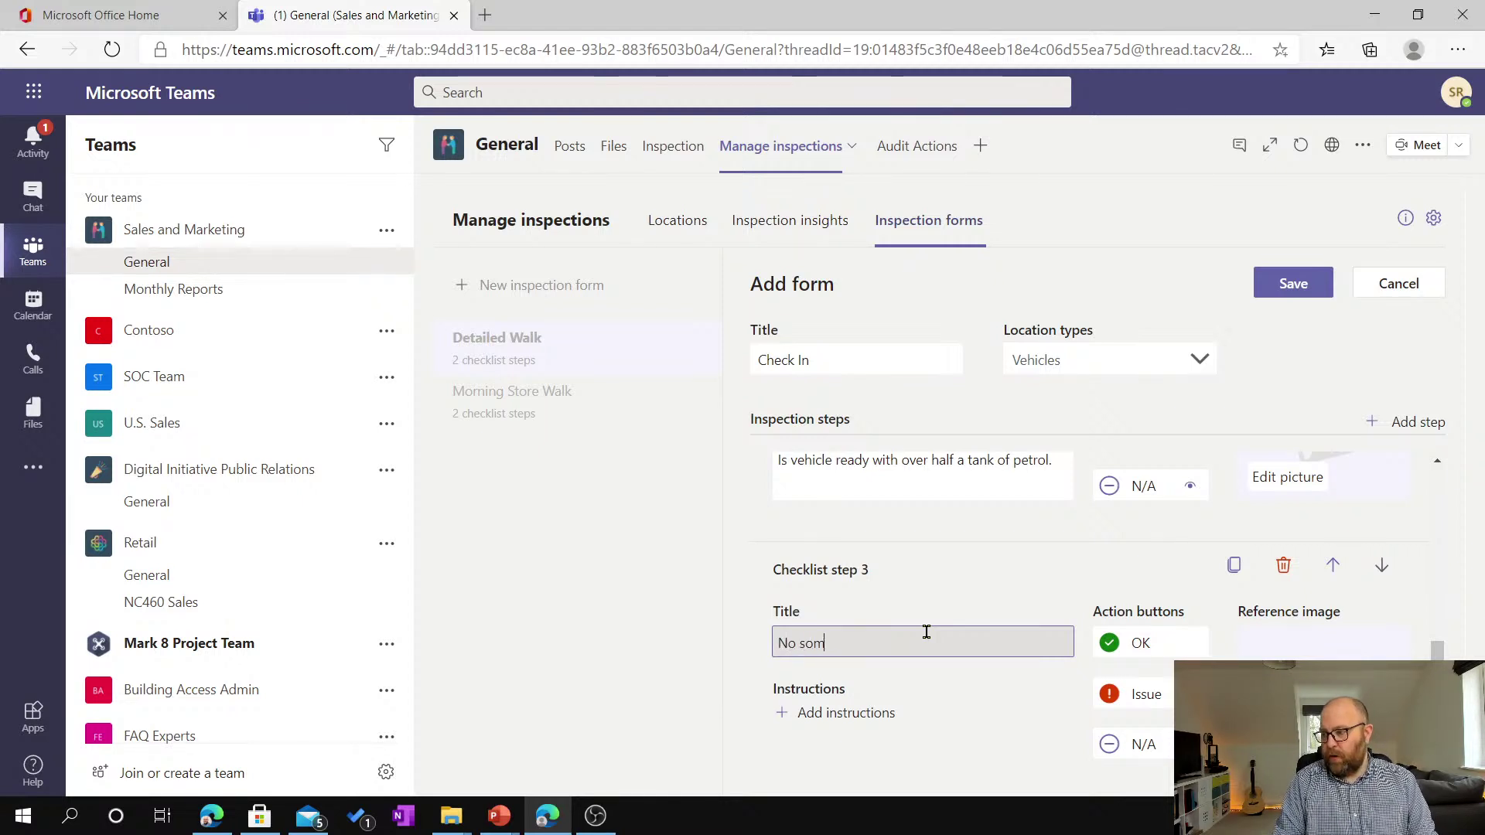
pyautogui.press('BackSpace')
pyautogui.press('BackSpace')
pyautogui.write('moking')
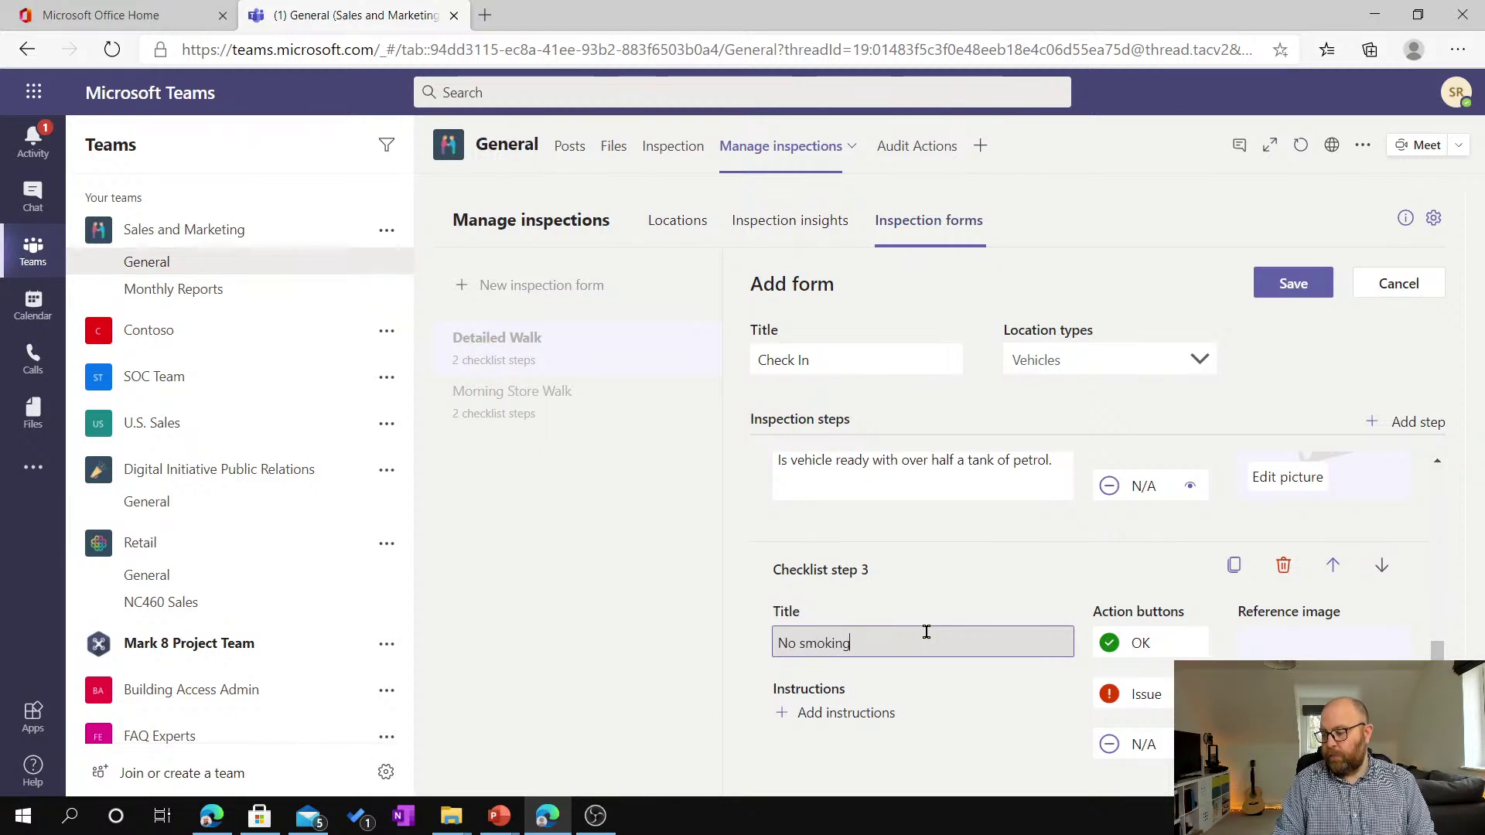
pyautogui.tripleClick(926, 632)
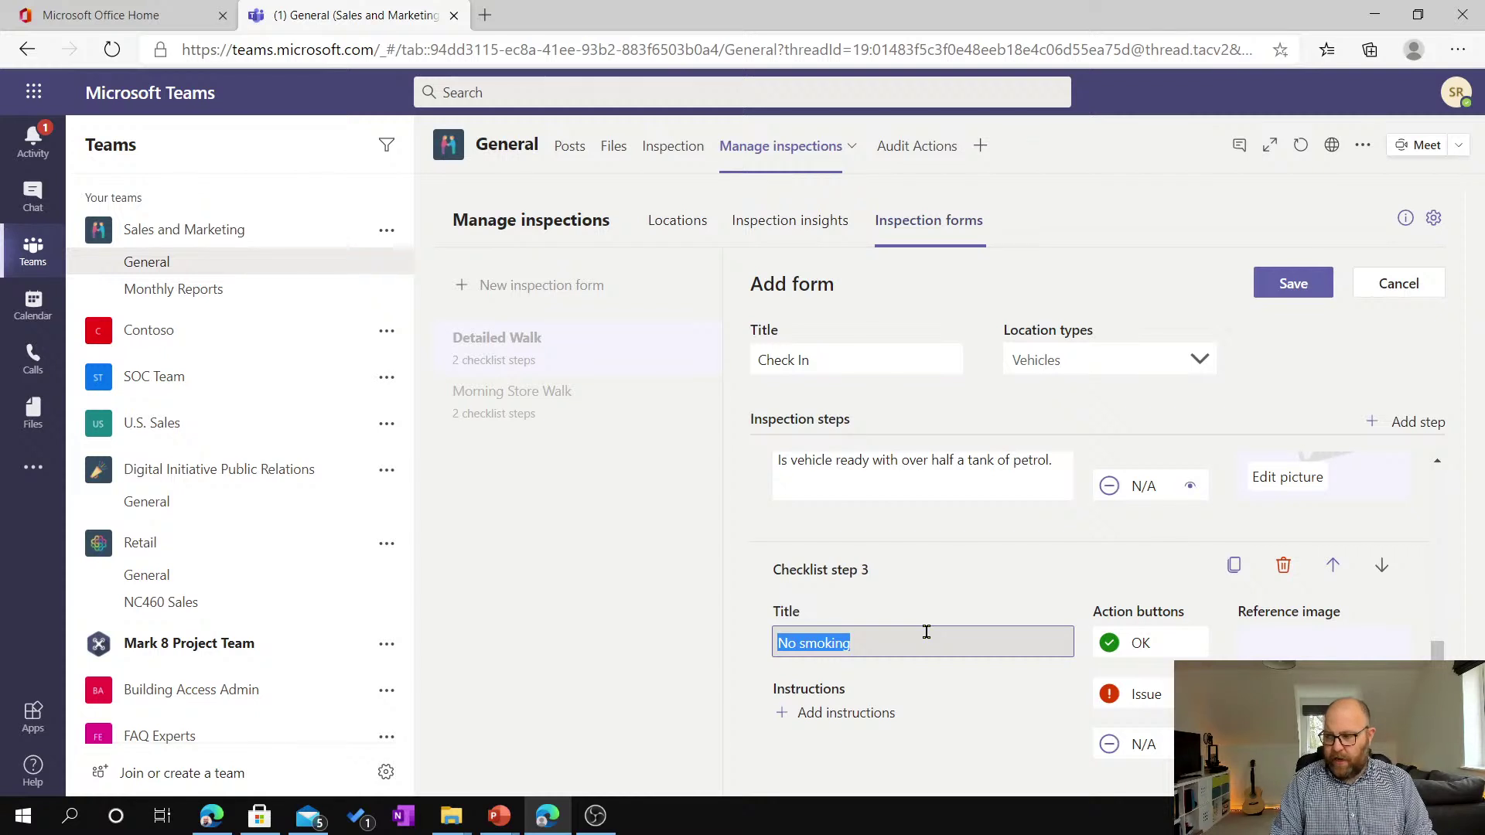
pyautogui.write('No smells')
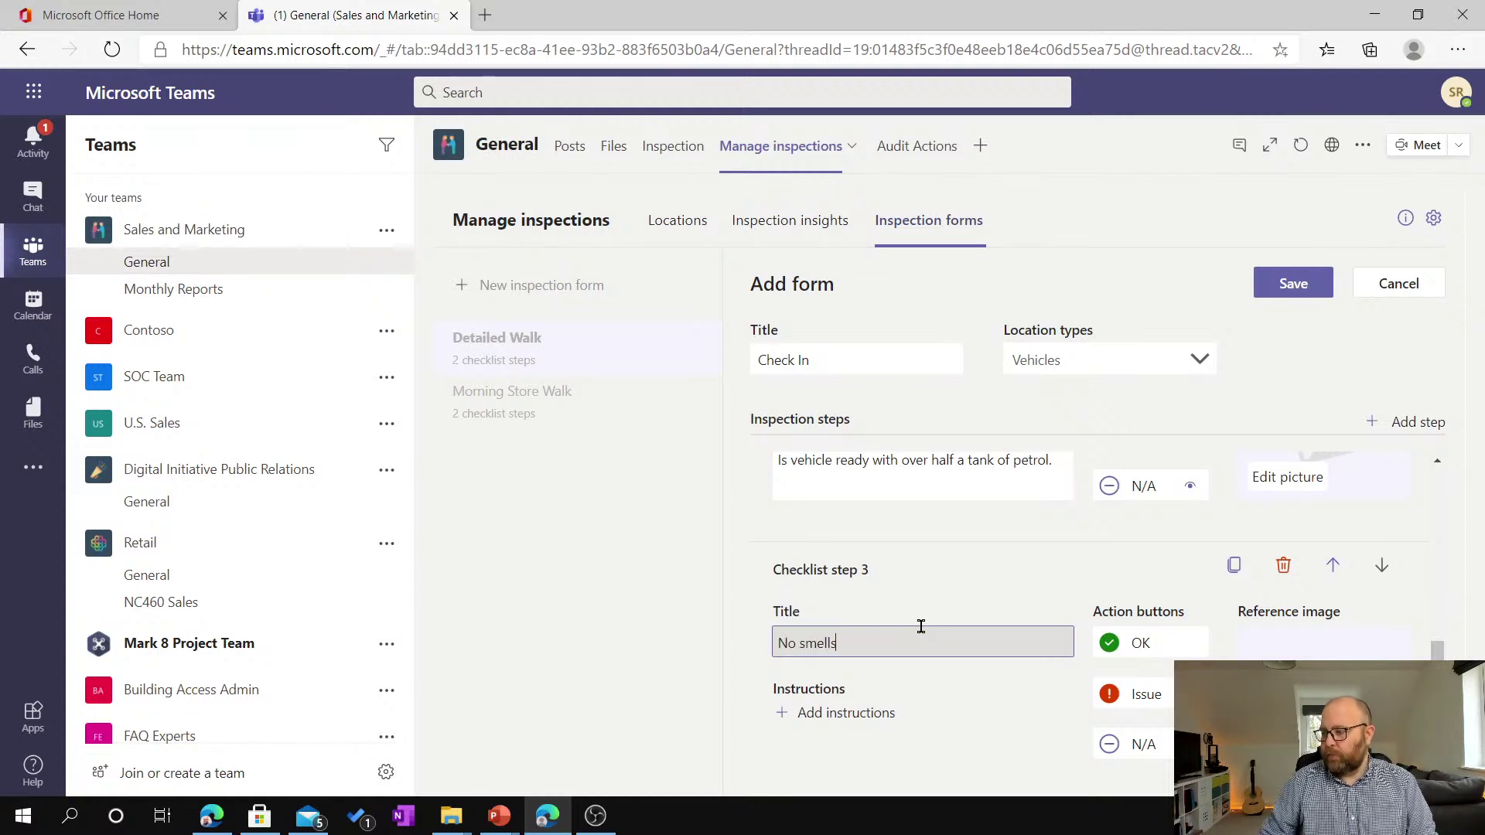
# Give the No smells step the instructions "The vehicle does not smell bad e.g. smoke or food smells from previous occupent.".
pyautogui.click(858, 718)
pyautogui.write('T')
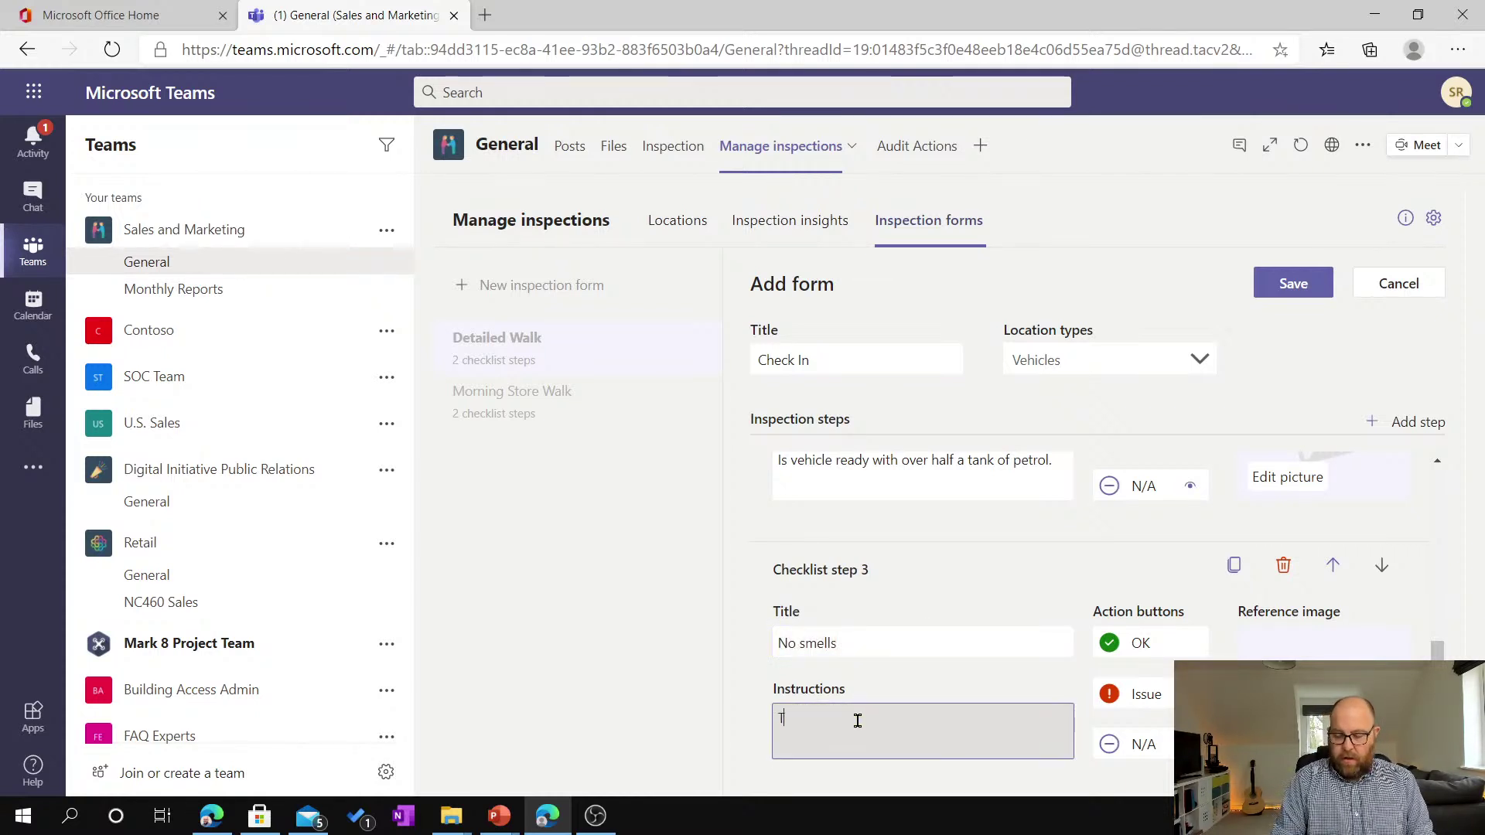
pyautogui.write('he vehicle')
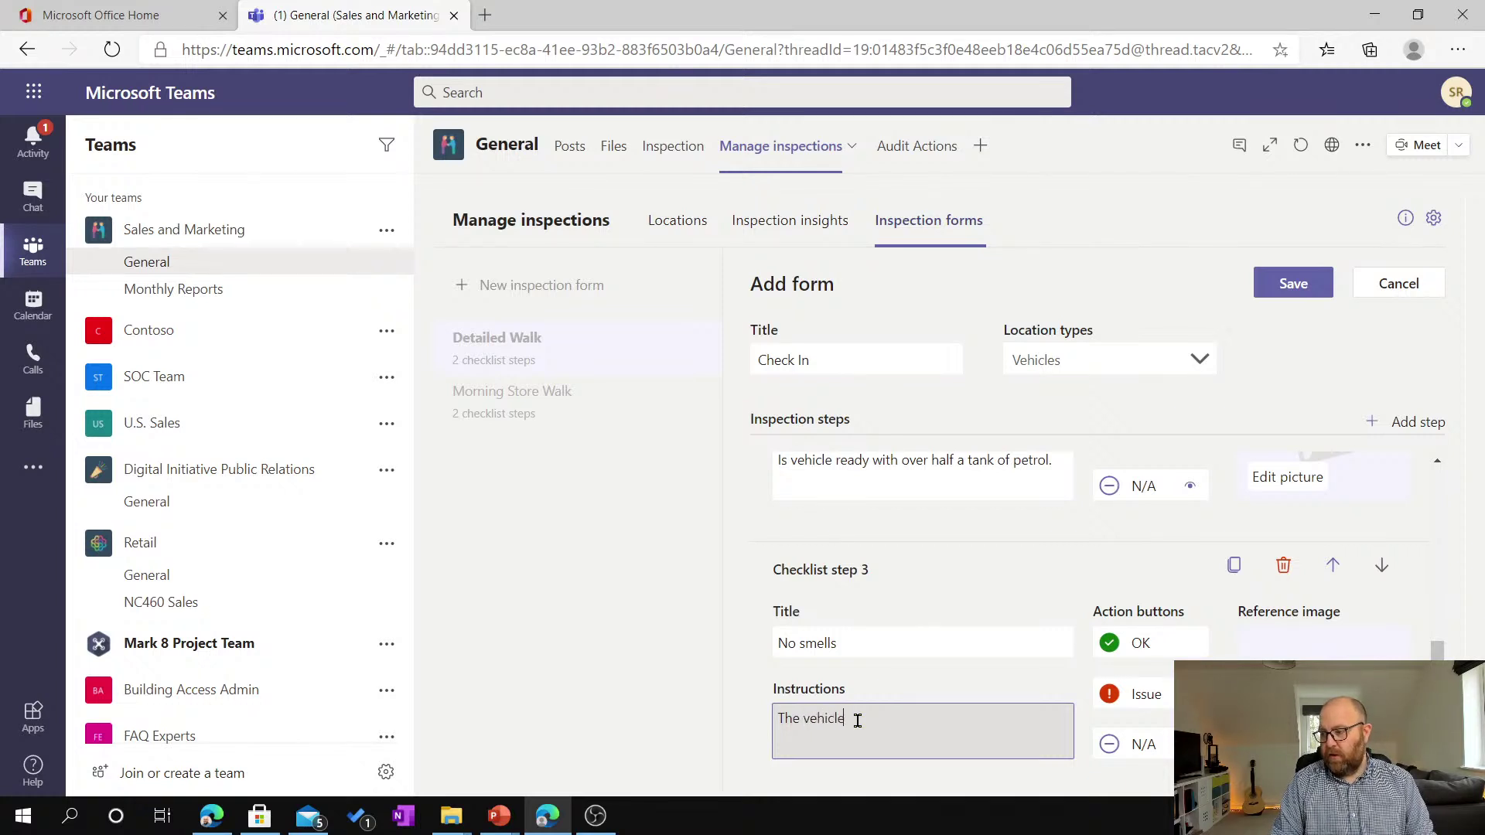
pyautogui.write(' does not smel')
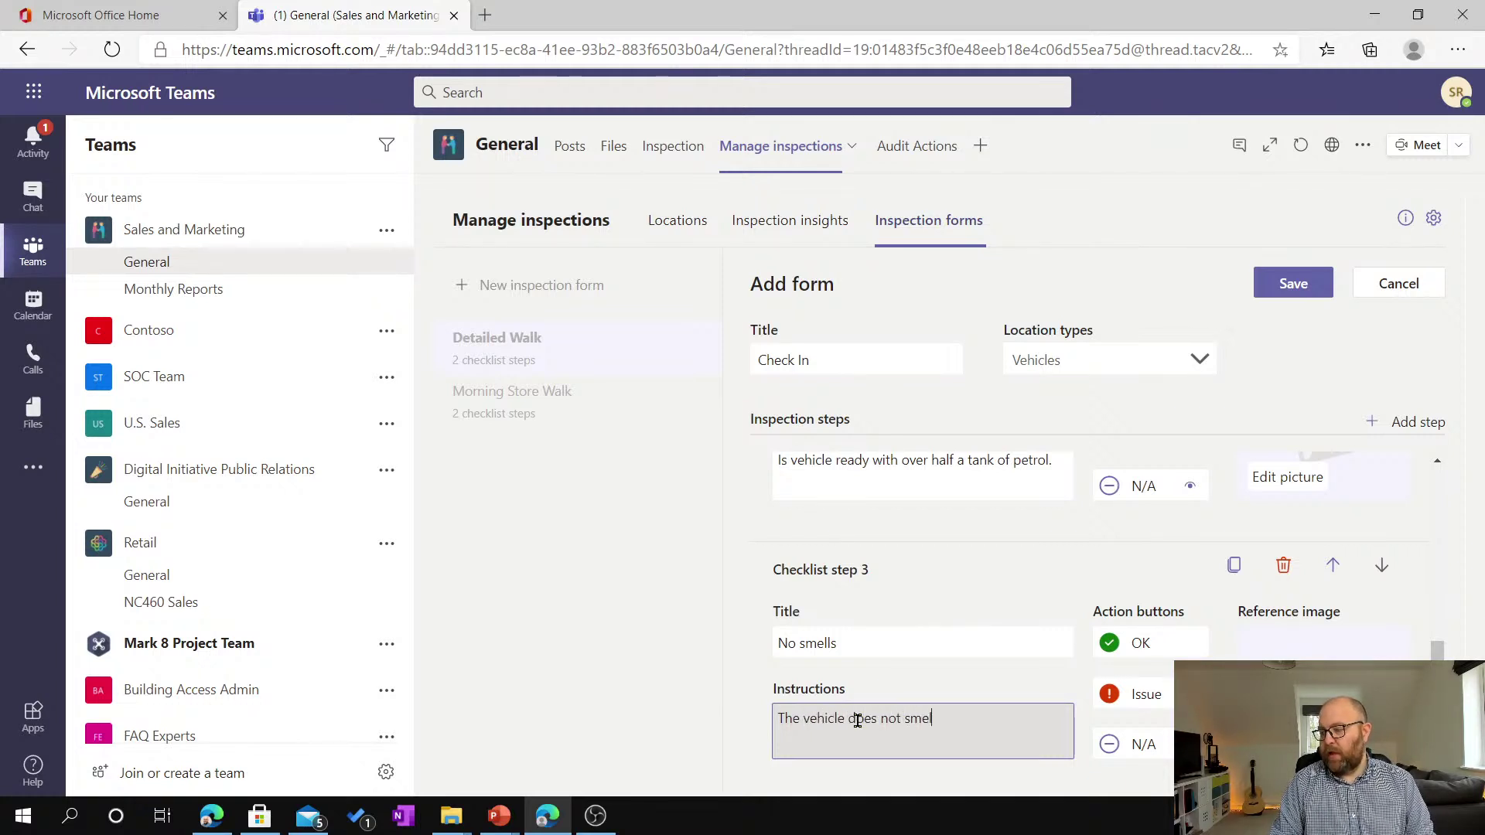
pyautogui.write('l bad e.g. s')
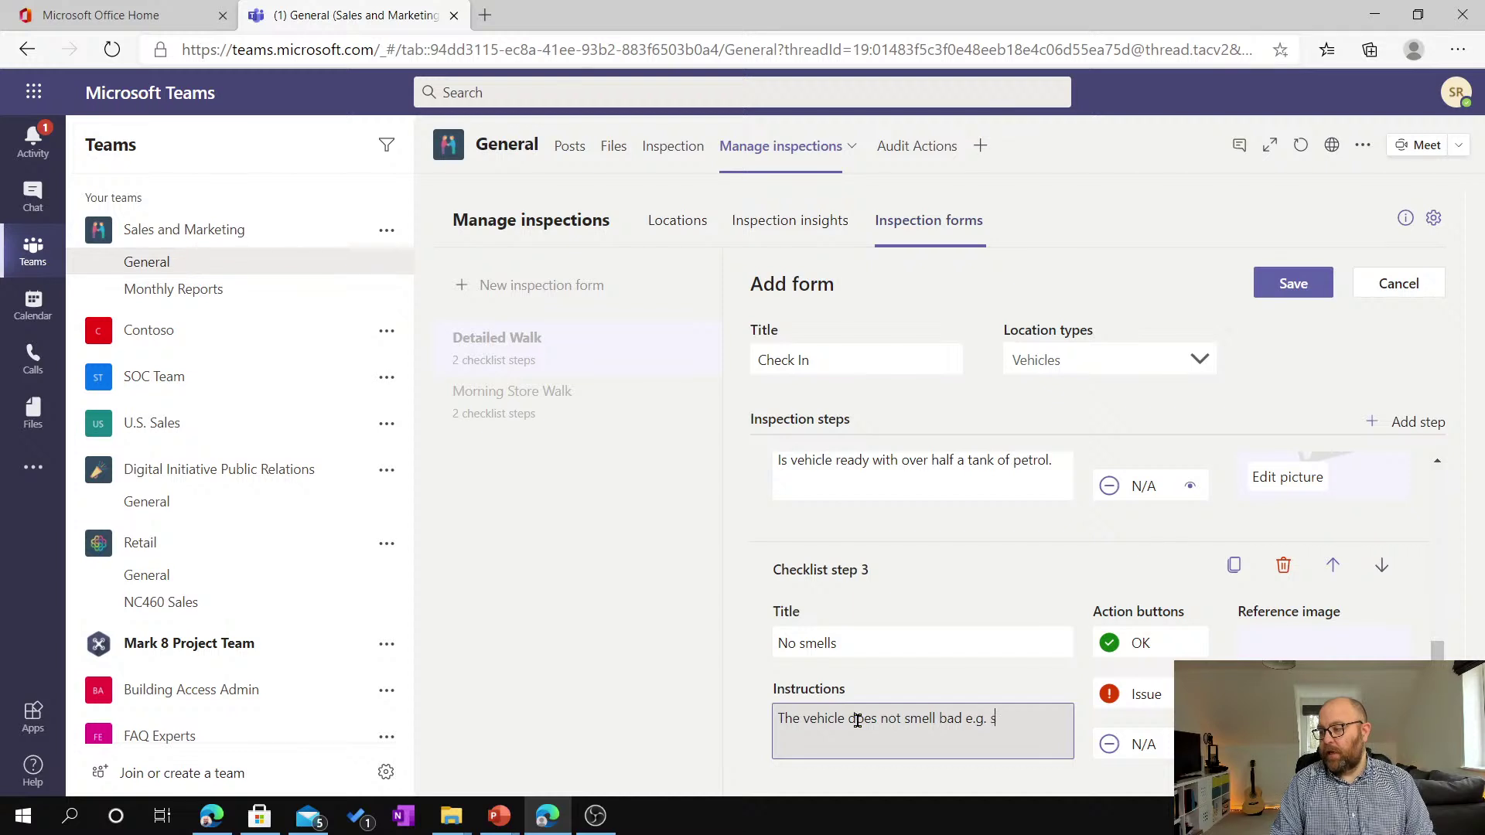
pyautogui.write('moke')
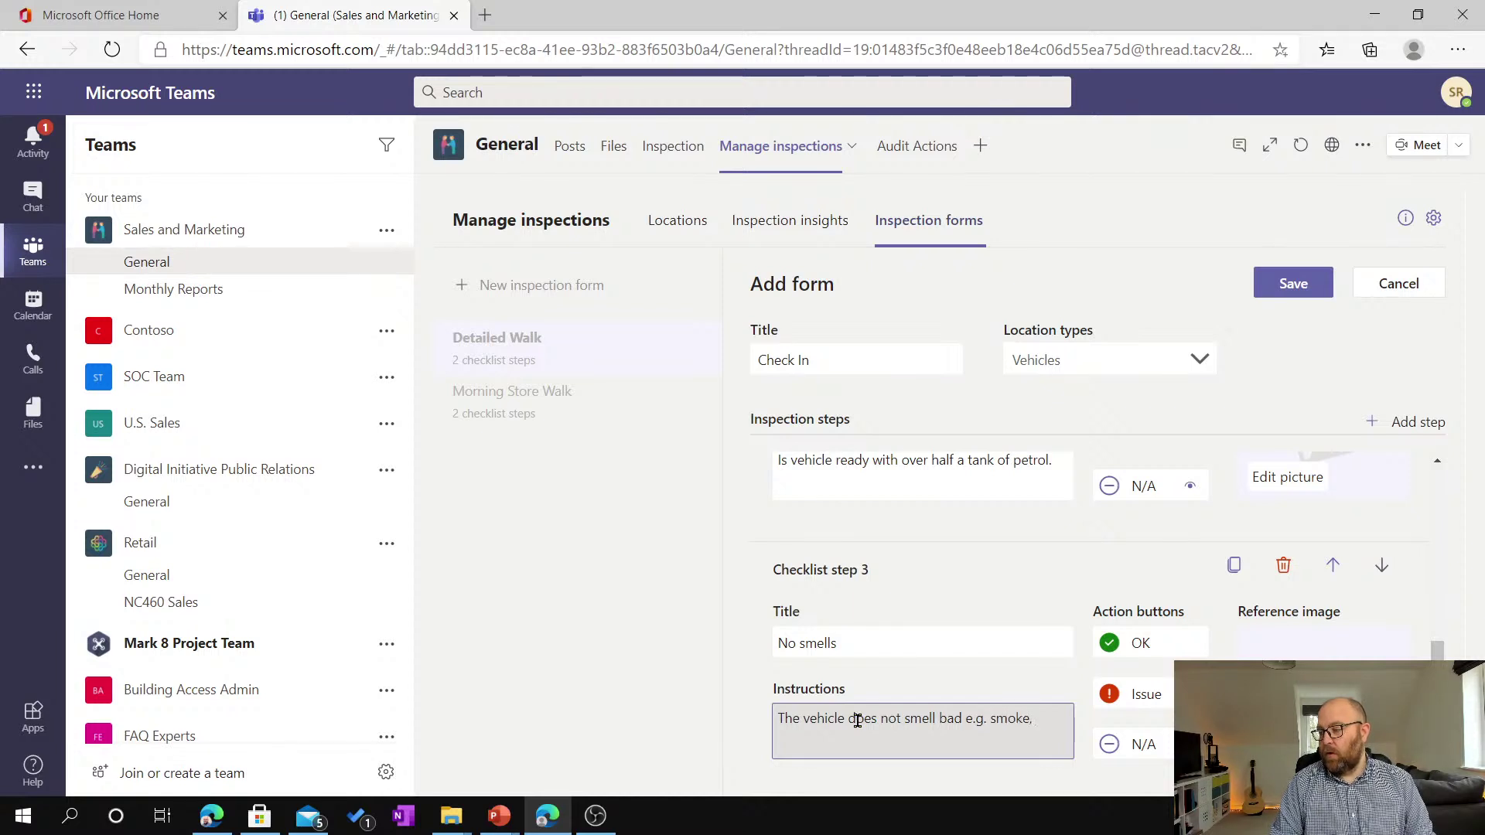
pyautogui.write(' or food ')
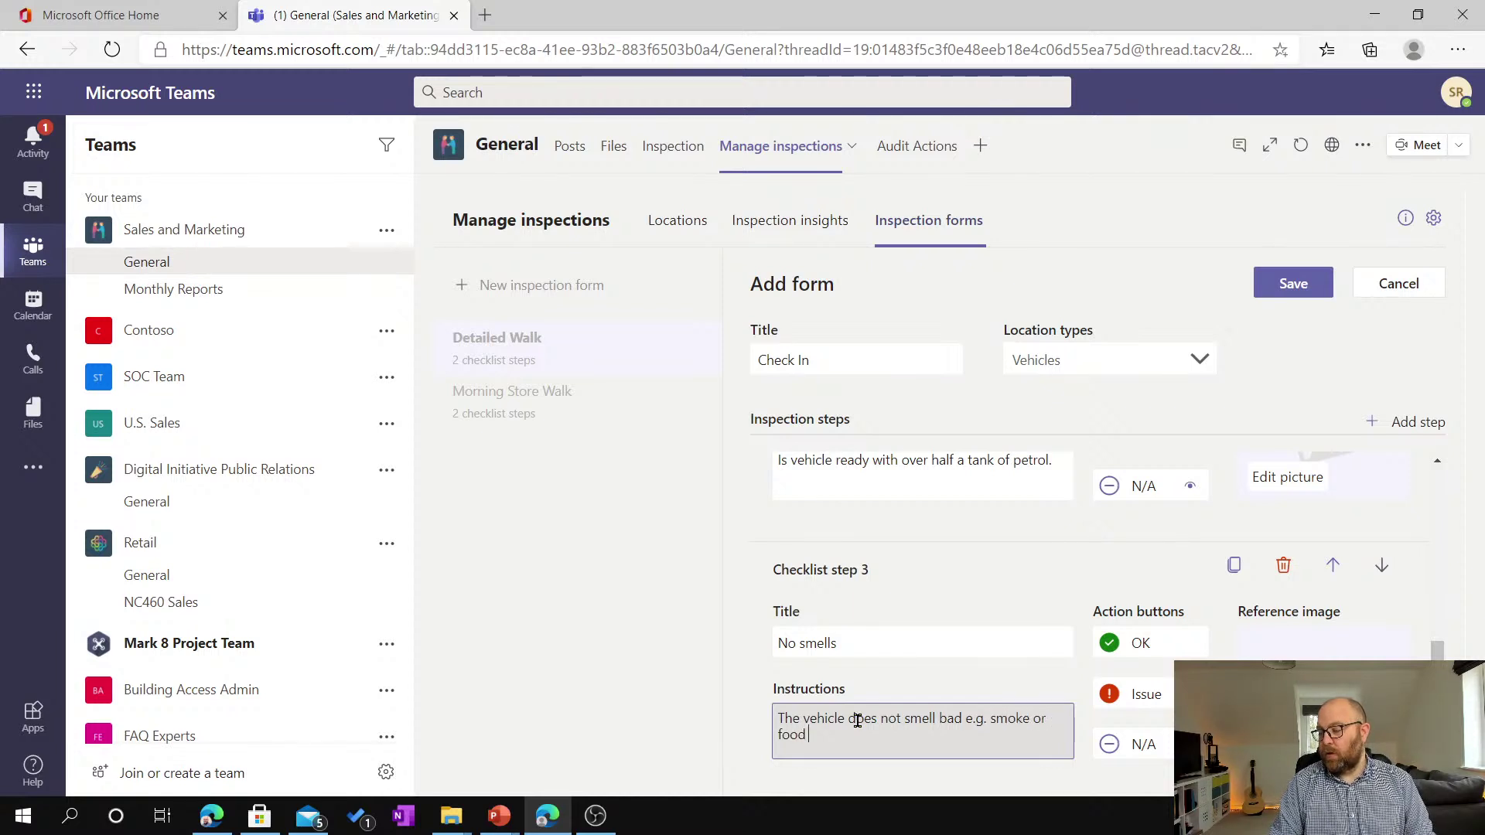
pyautogui.write('smells from prev')
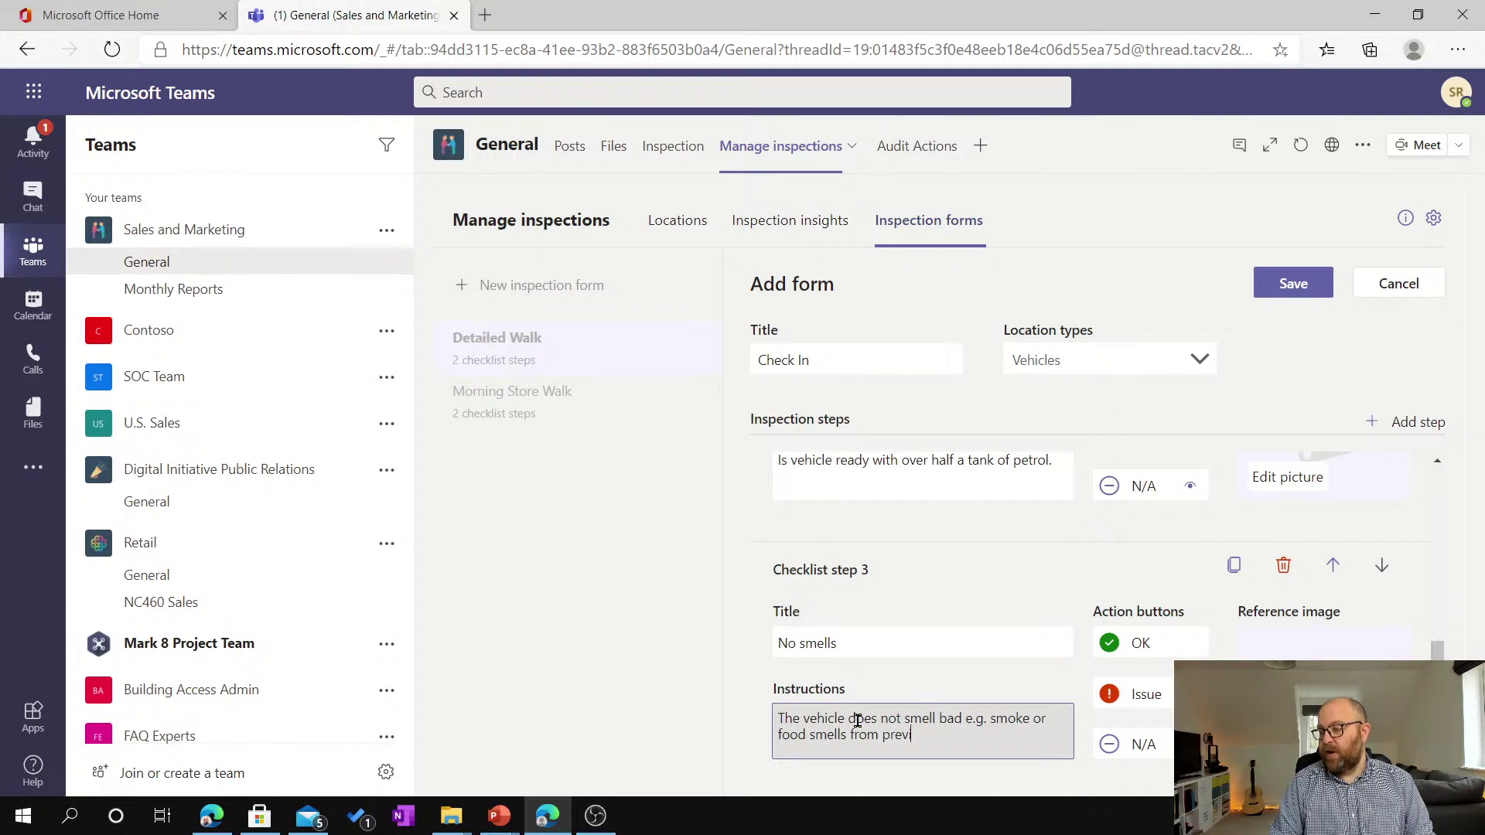
pyautogui.write('ious occupent.')
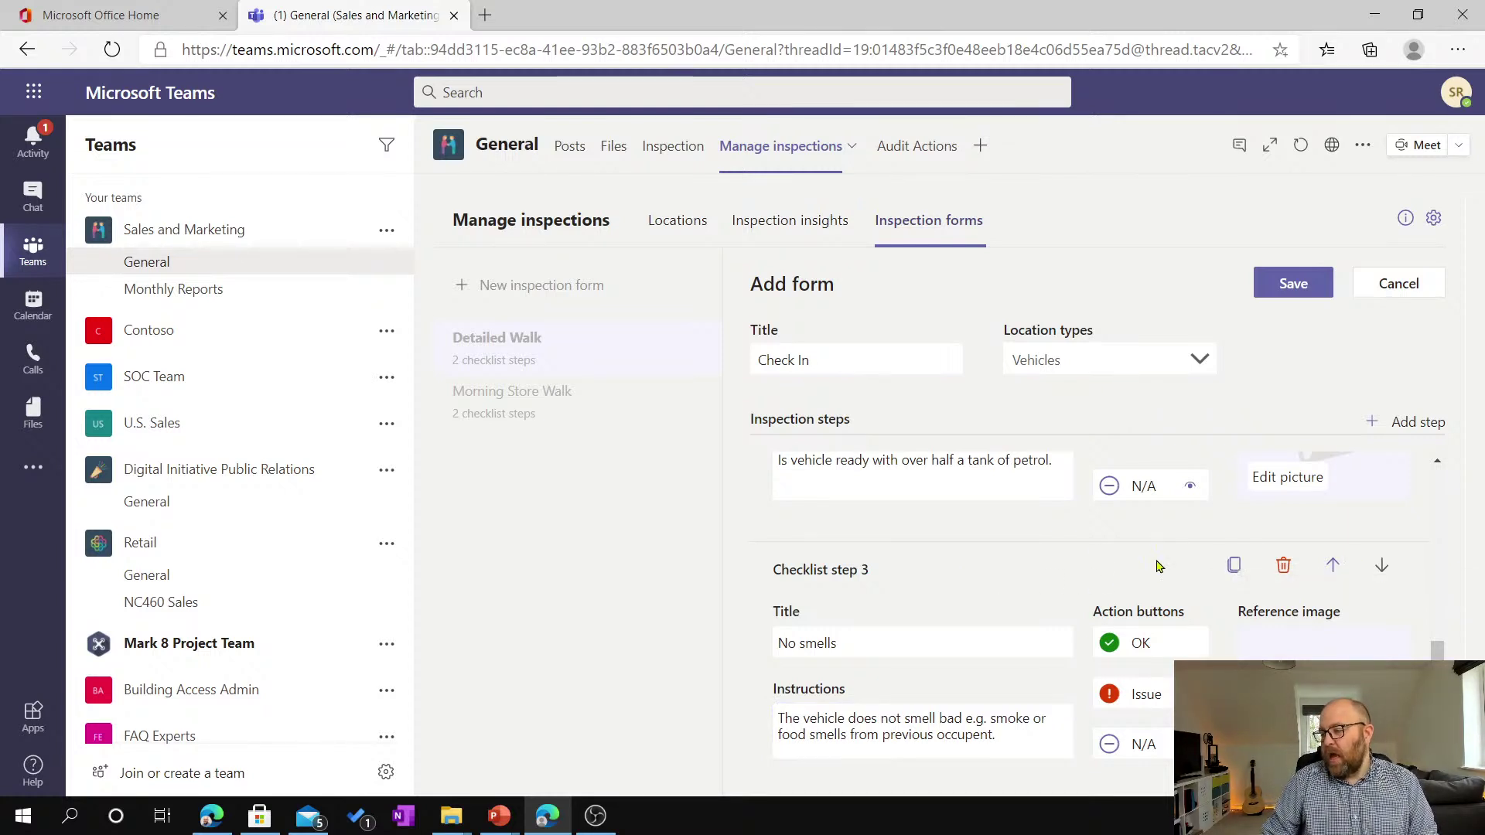
# Review the checklist steps of the Check In form and save the form.
pyautogui.scroll(2, 940, 546)
pyautogui.scroll(1, 940, 545)
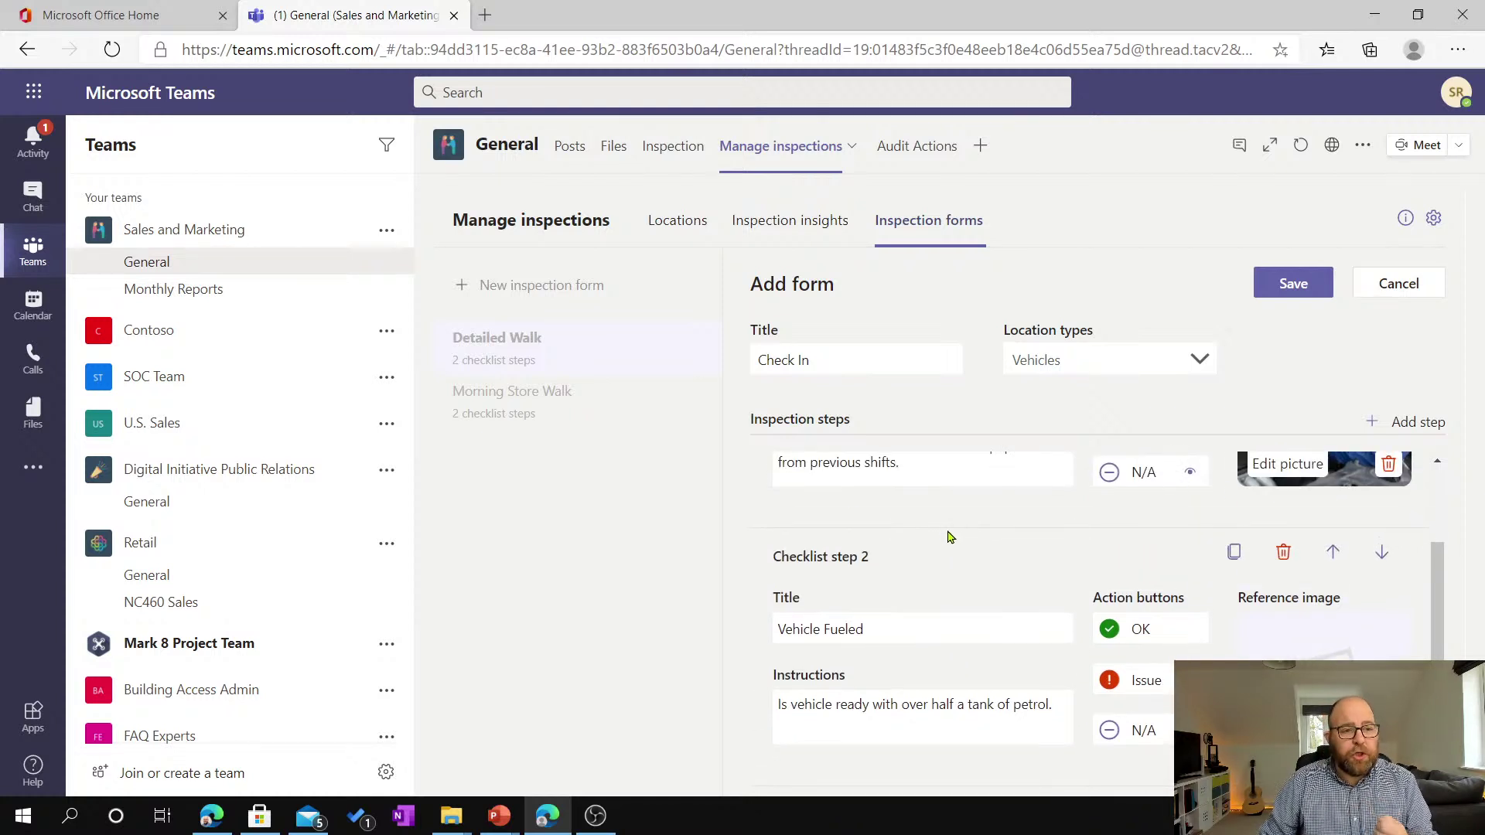
pyautogui.scroll(2, 1227, 554)
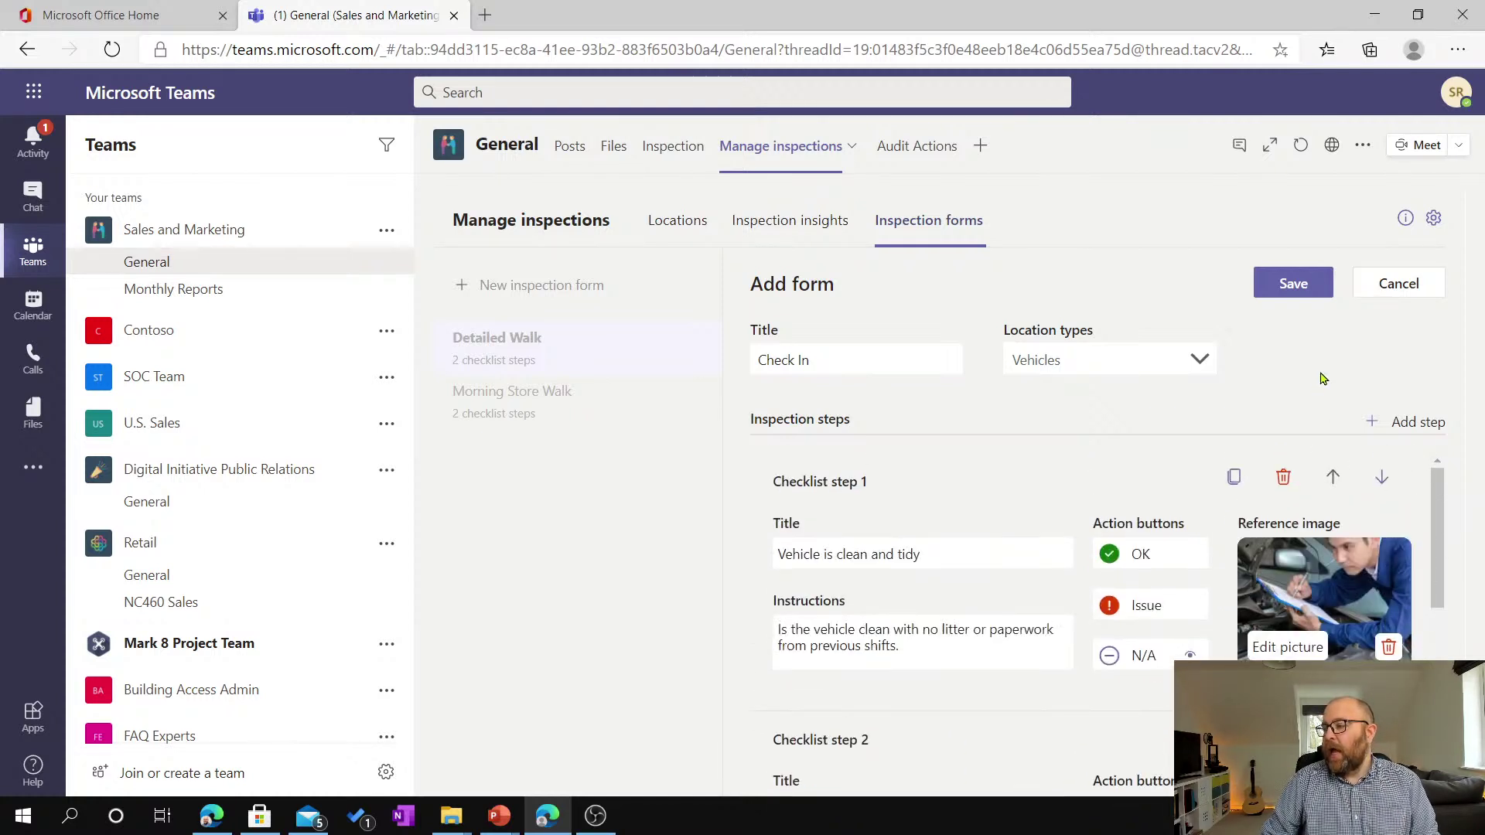
pyautogui.click(1293, 284)
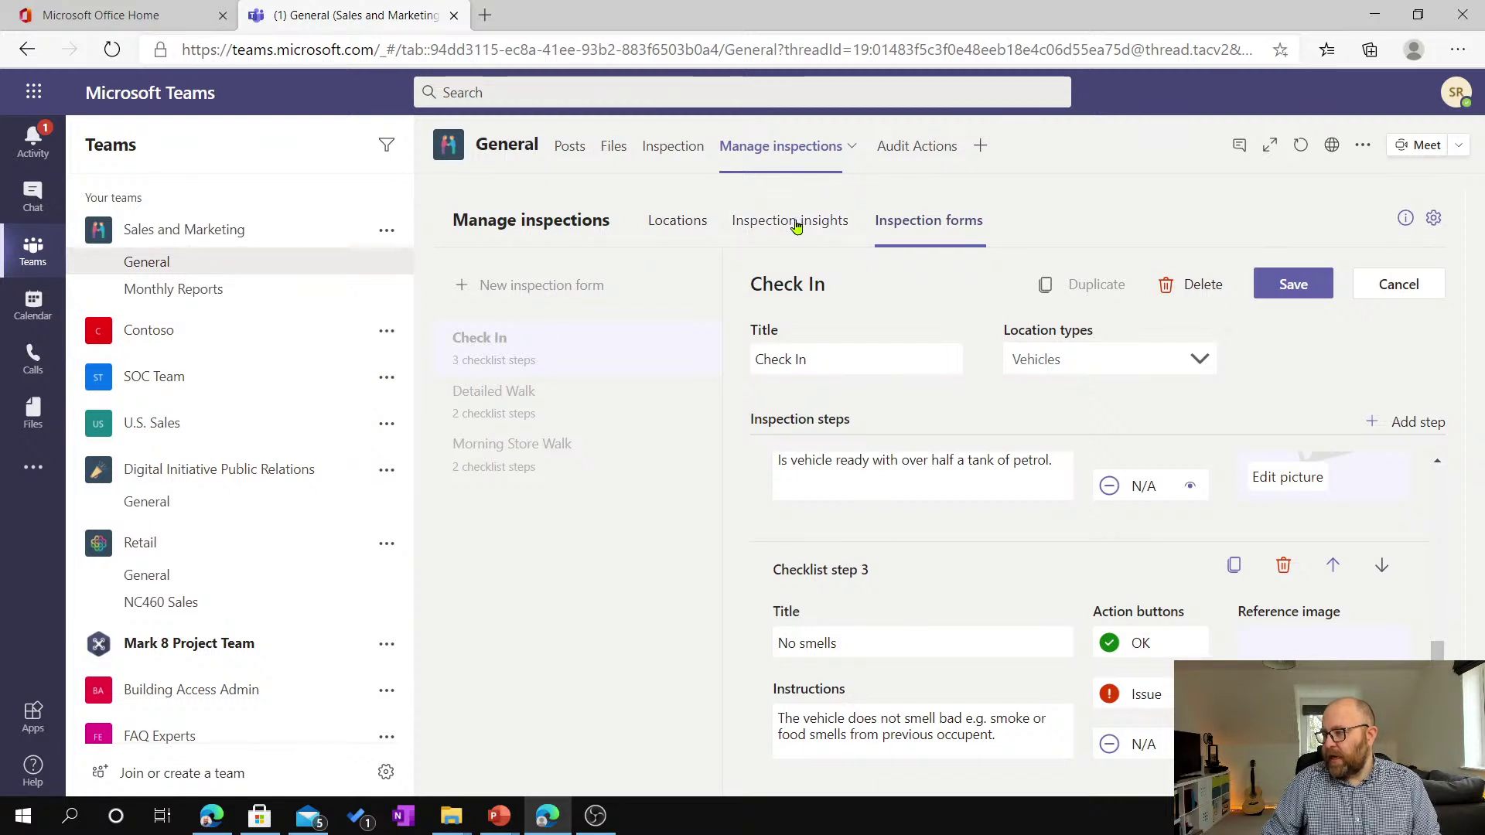
# Begin a new inspection of the Vehicle Check location, filtering the locations by the Vehicles type.
pyautogui.click(680, 150)
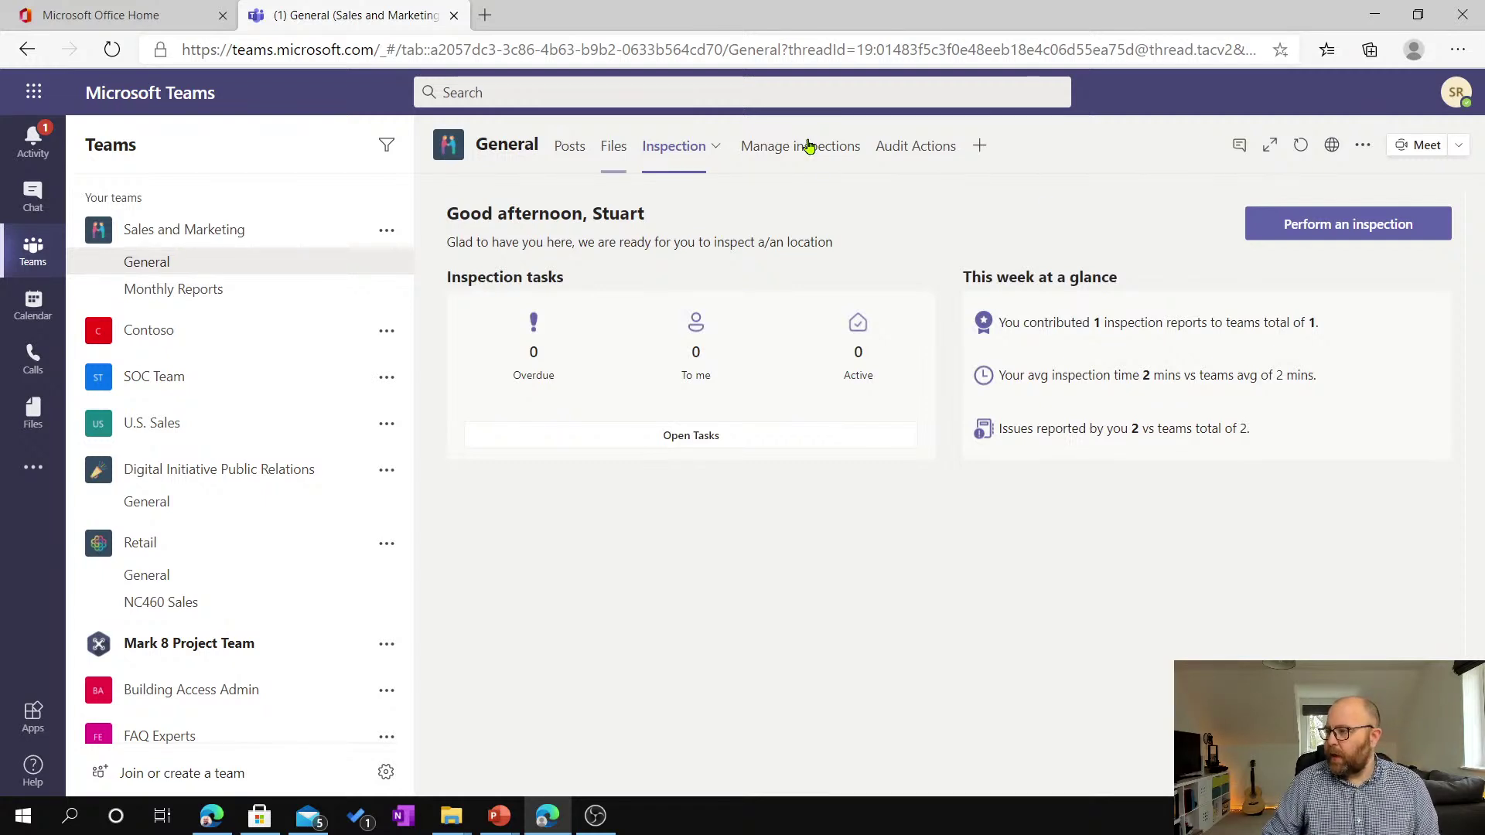
pyautogui.click(1380, 231)
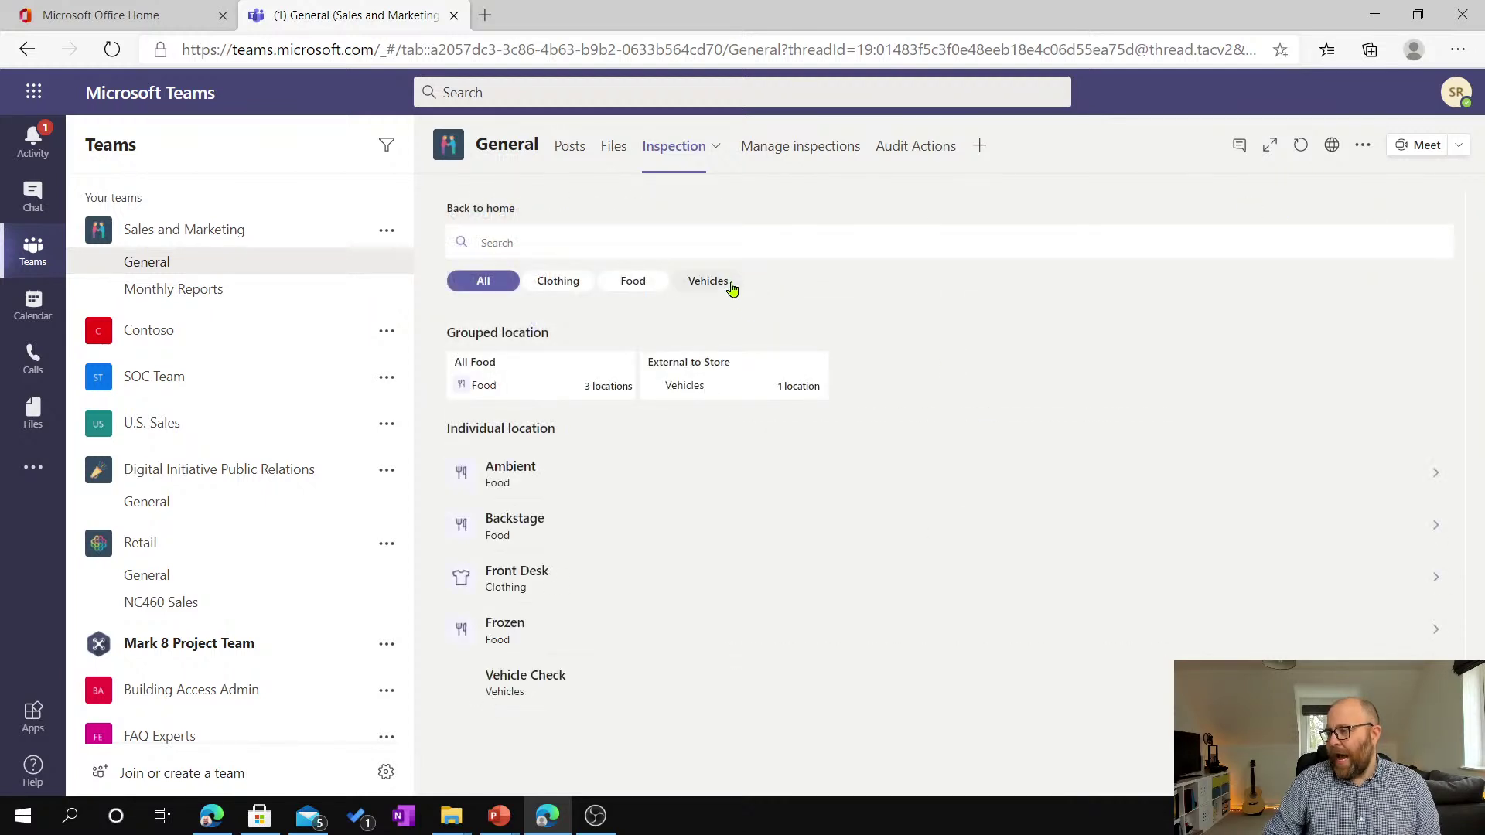
pyautogui.click(714, 289)
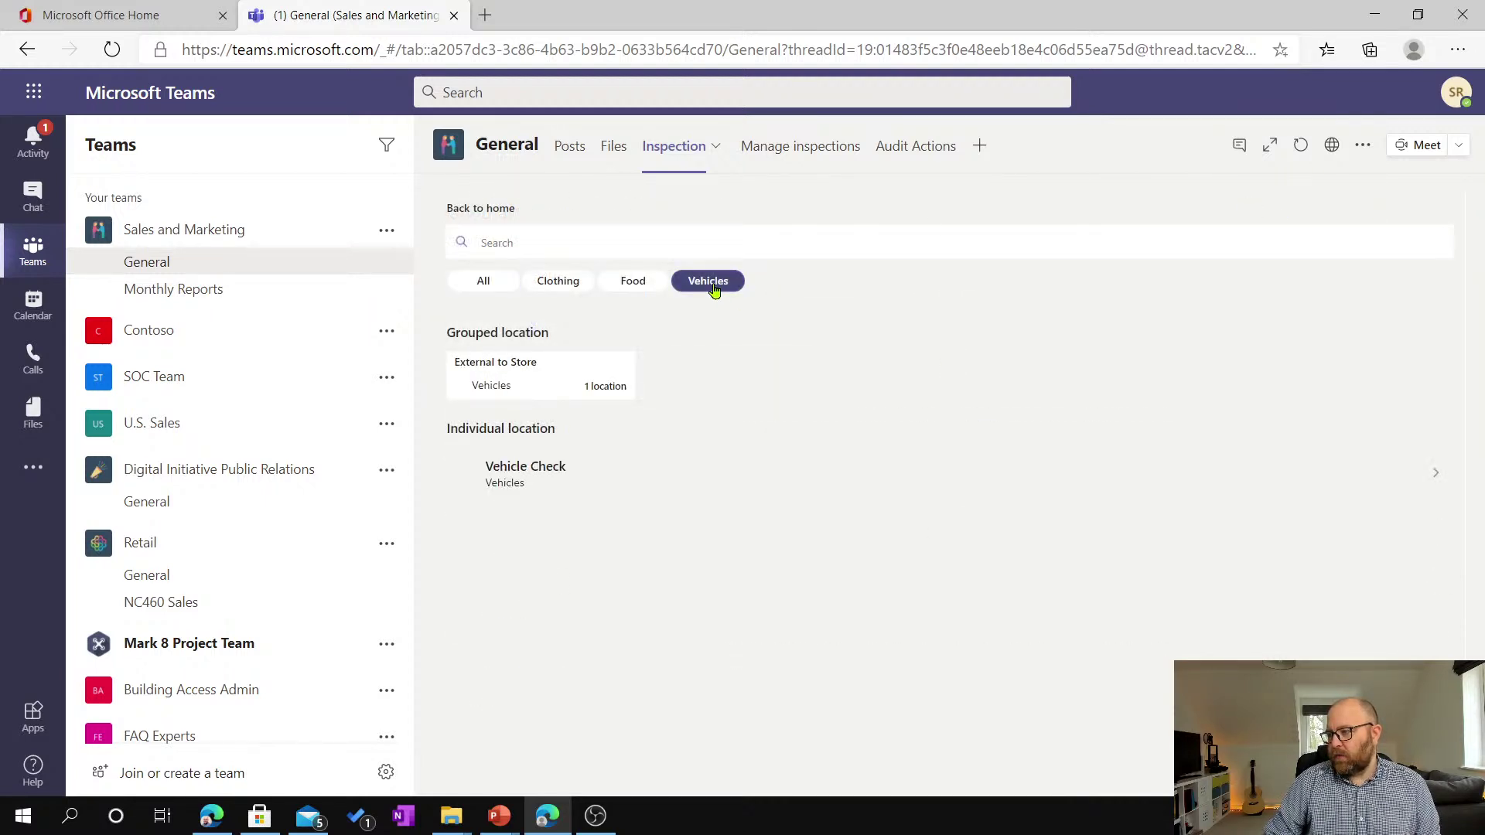
pyautogui.click(501, 469)
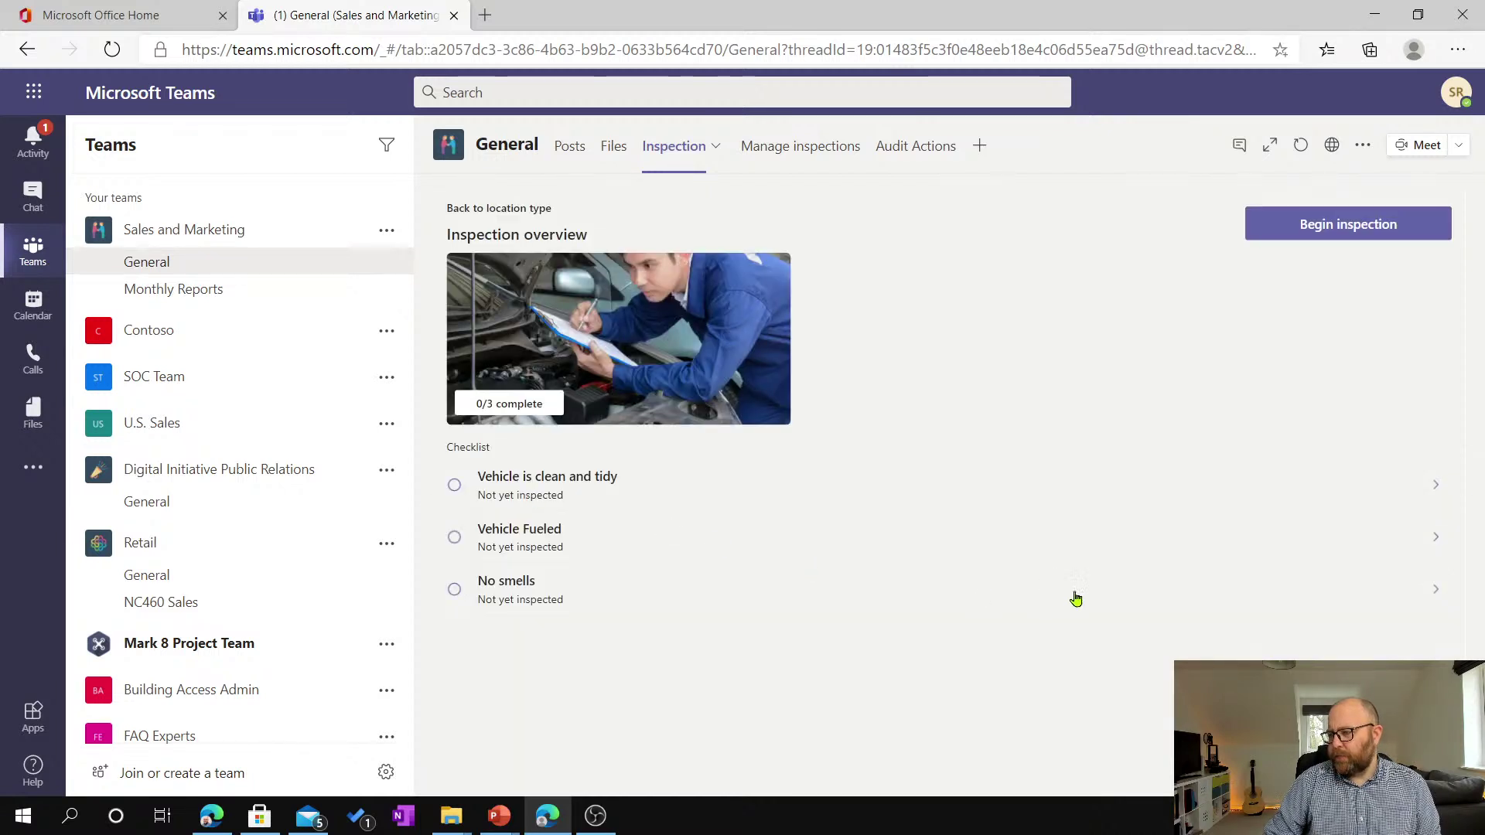
pyautogui.click(1398, 225)
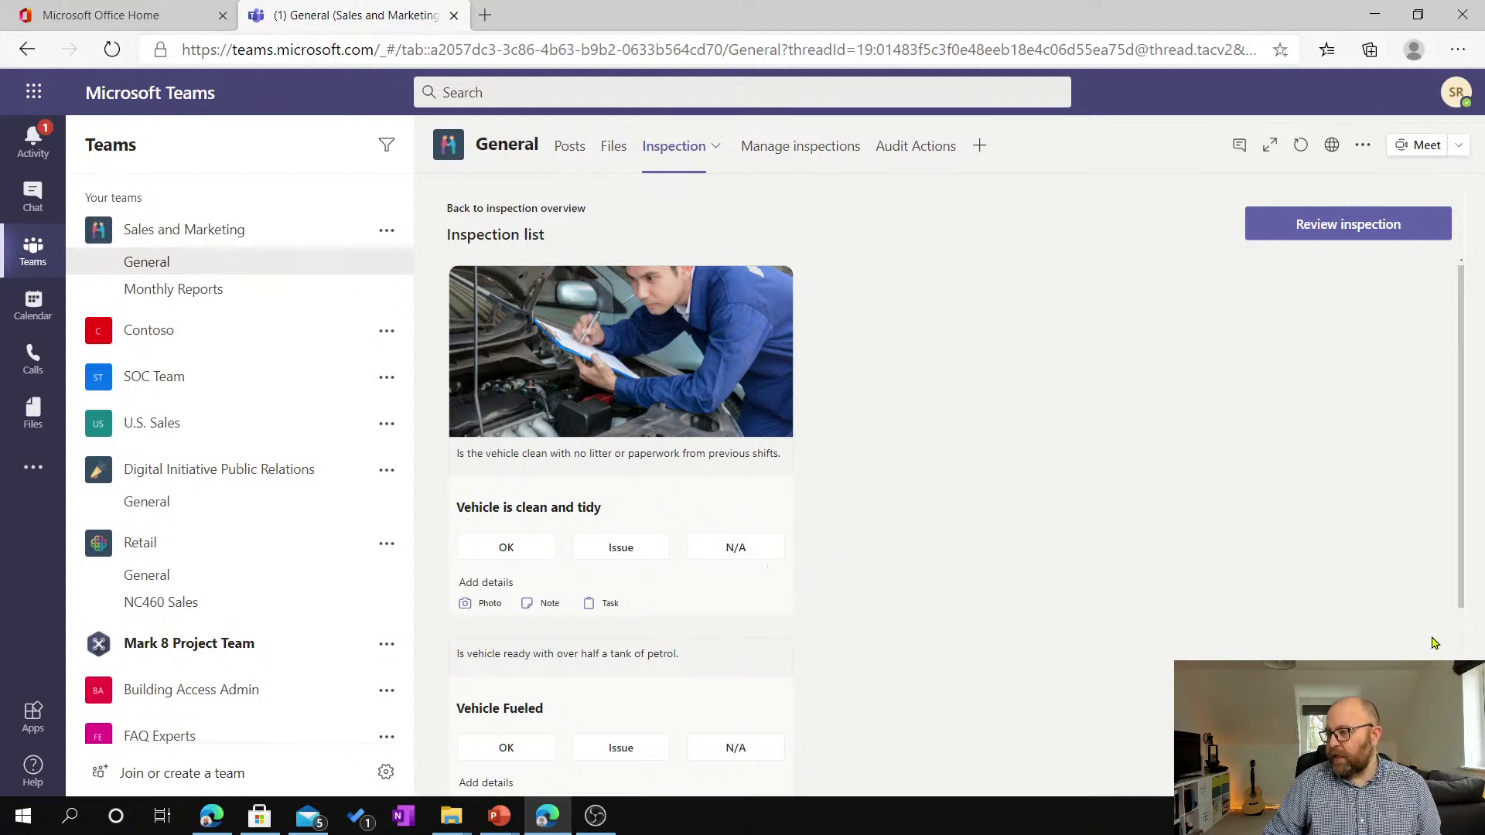
# Mark the "Vehicle is clean and tidy" and "Vehicle Fueled" checks as OK.
pyautogui.click(507, 544)
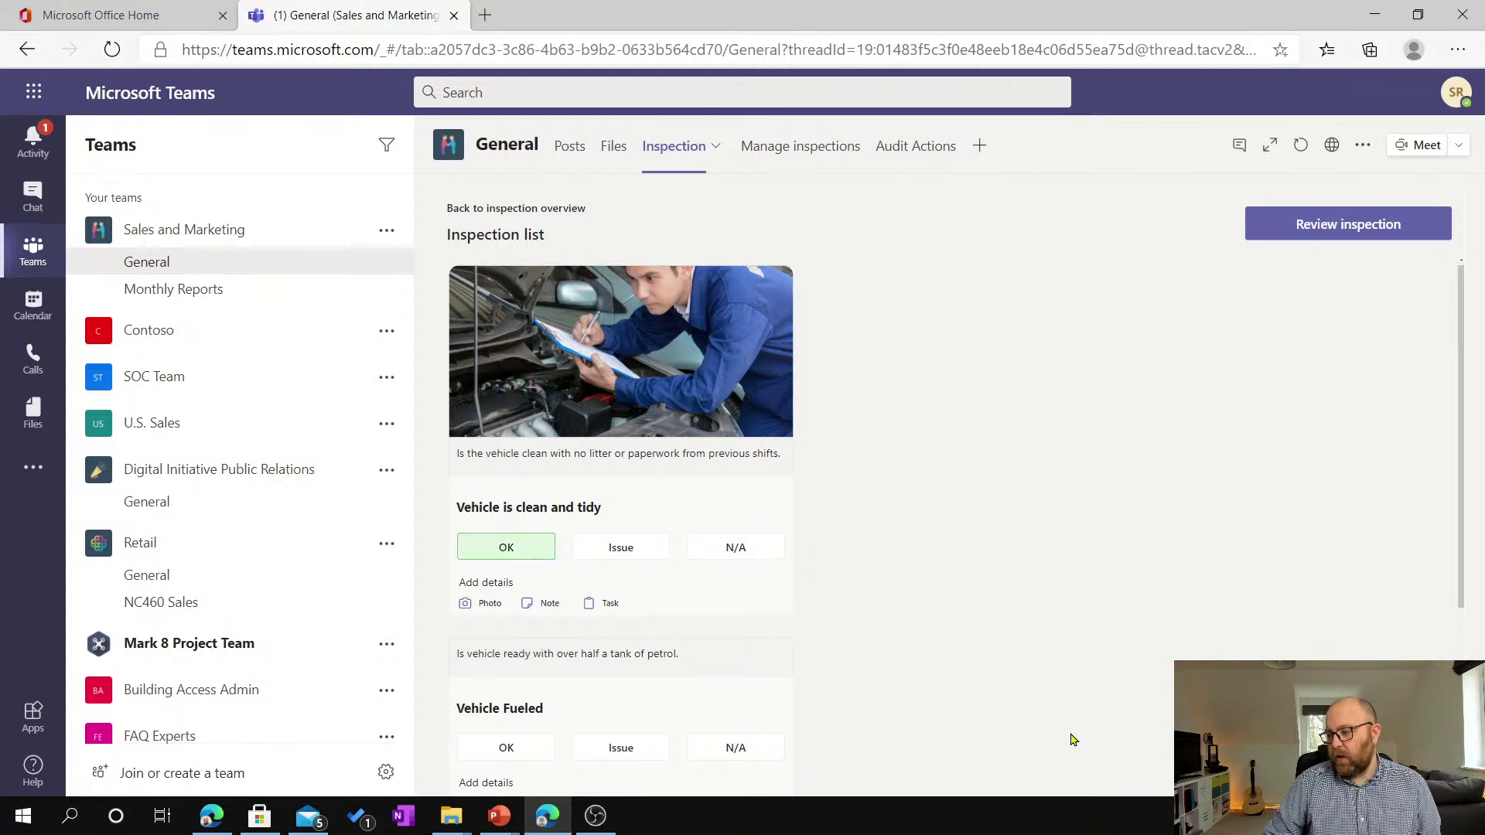
pyautogui.scroll(-2, 940, 636)
pyautogui.click(520, 569)
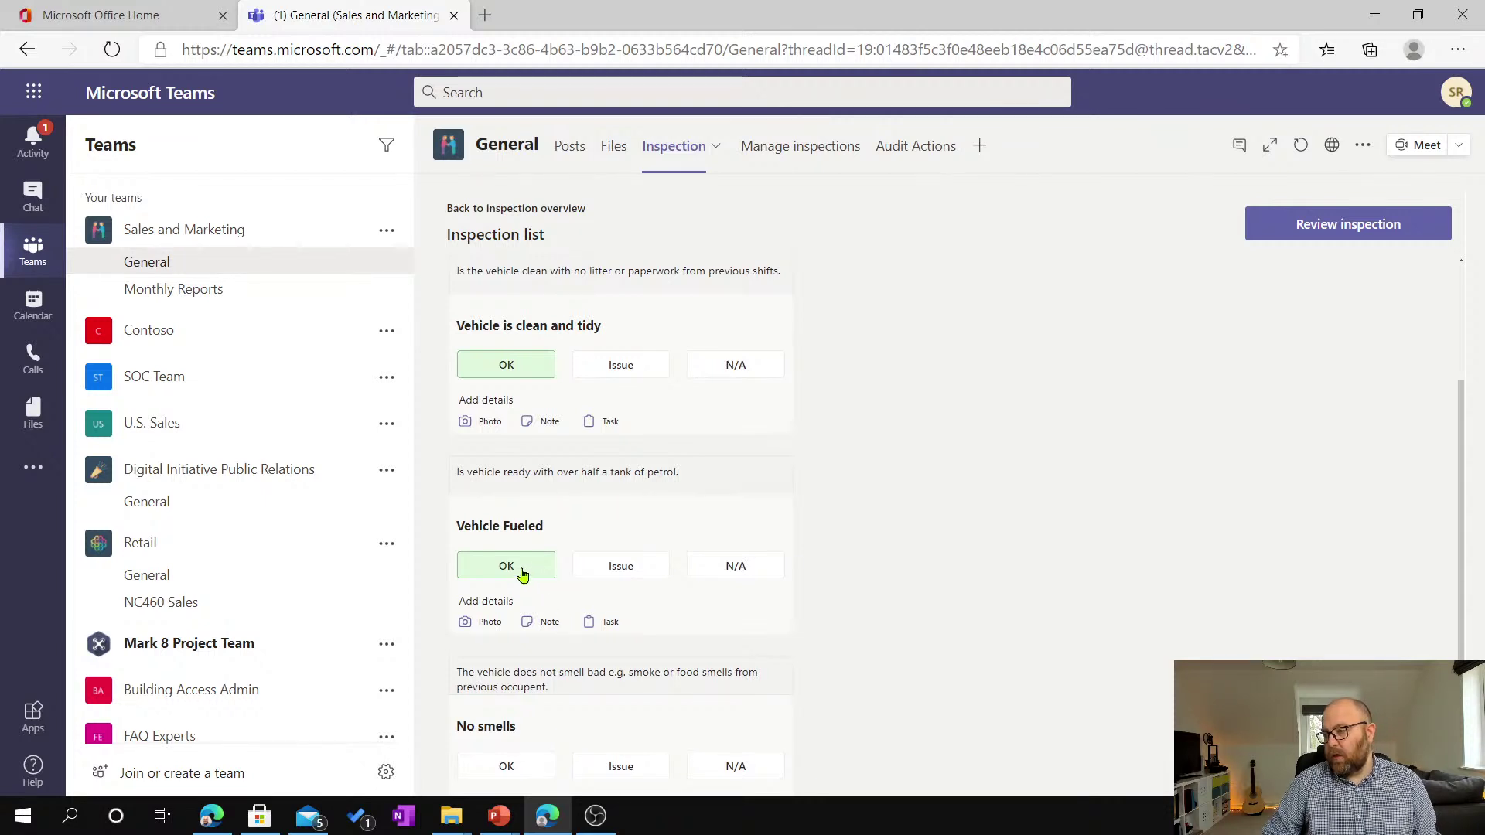
# Add the note "50% full" to the Vehicle Fueled check and save it.
pyautogui.click(543, 622)
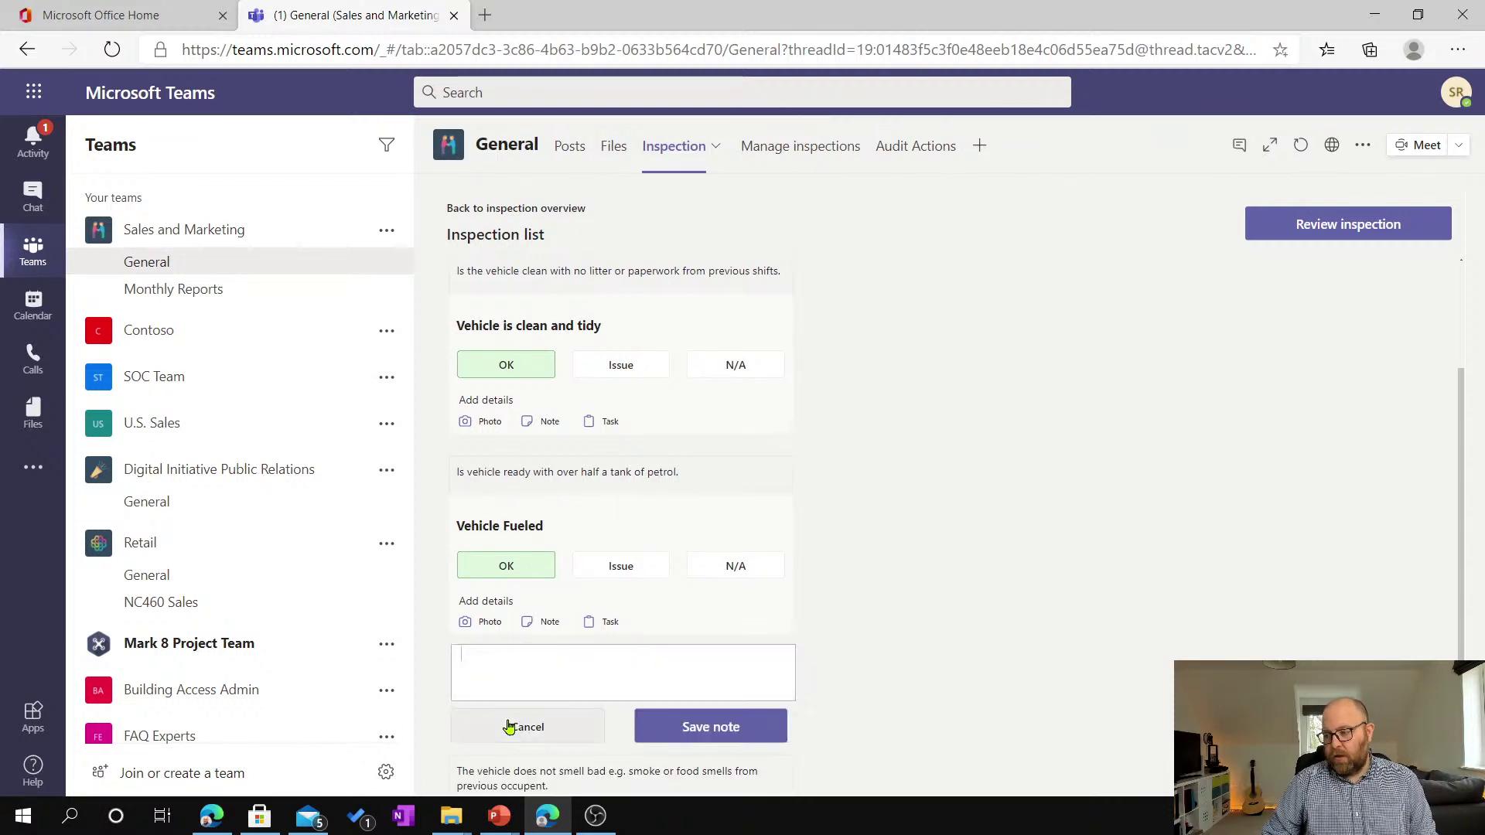
pyautogui.write('50')
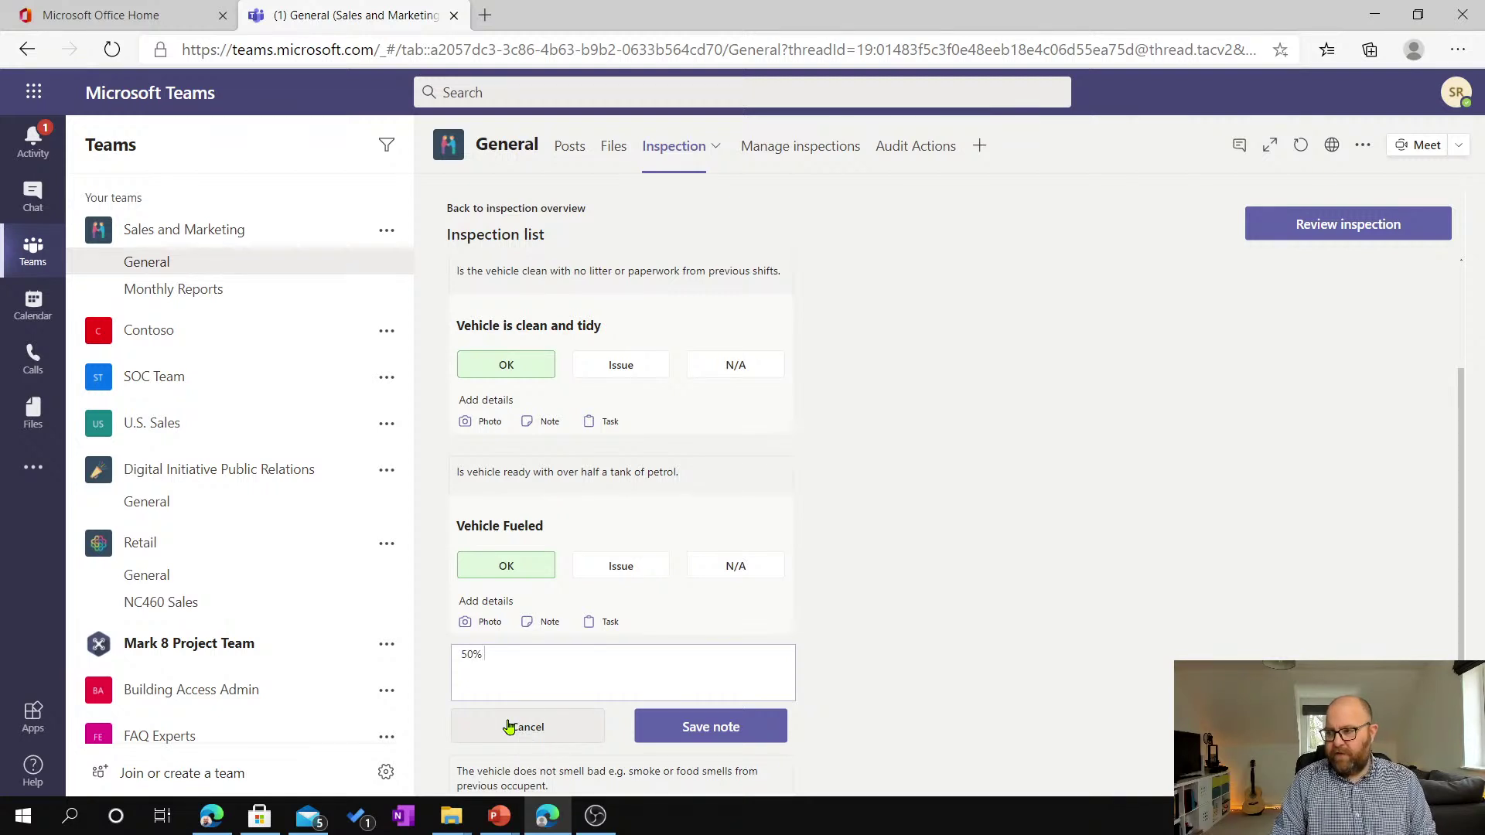
pyautogui.write('% full')
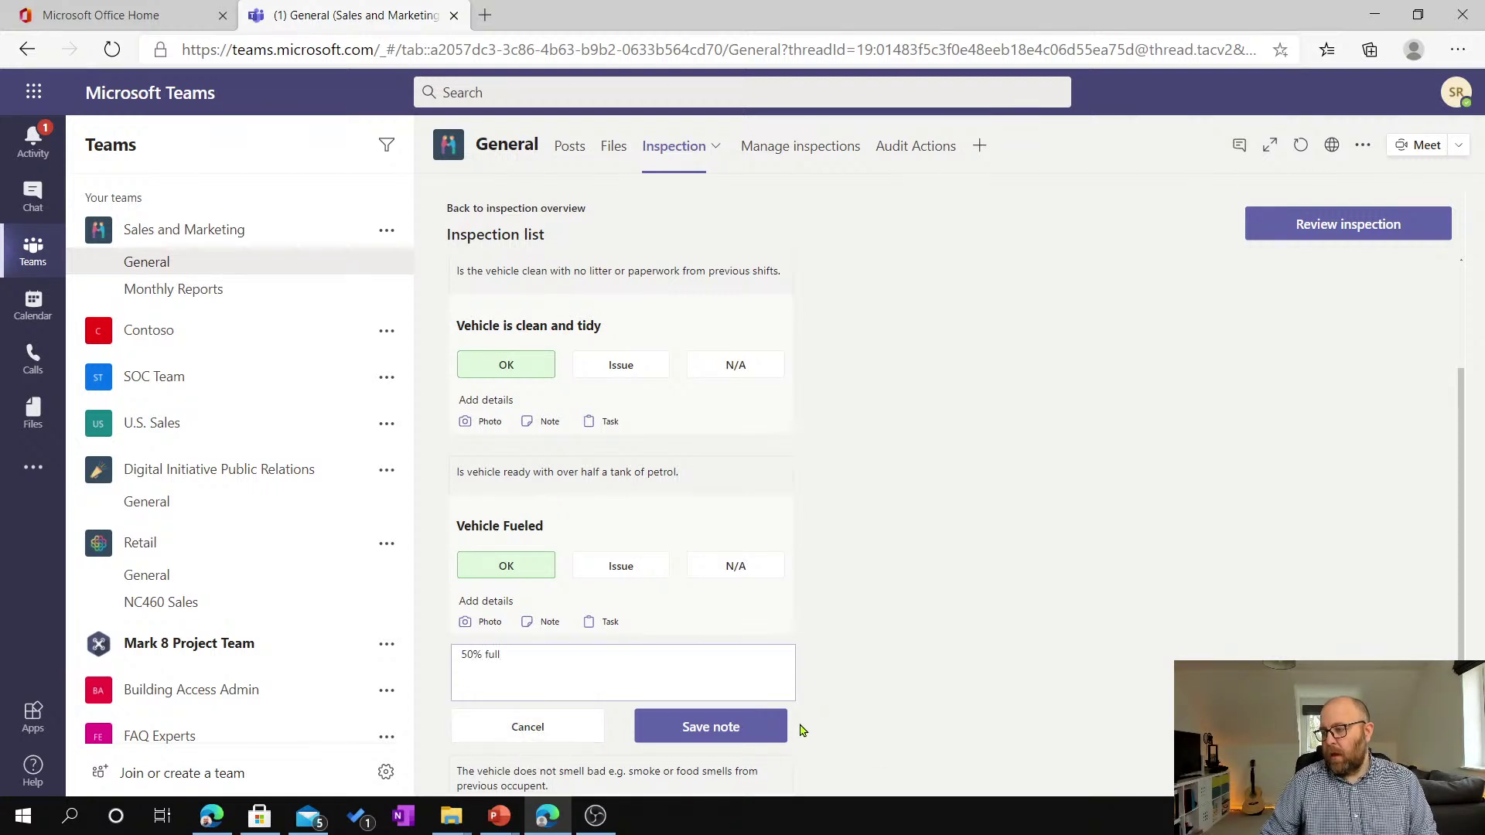
pyautogui.click(754, 727)
# Mark the No smells check as an issue and save the note "Food smell from previous user. Suspect fish sandwiches.".
pyautogui.scroll(-1, 1073, 622)
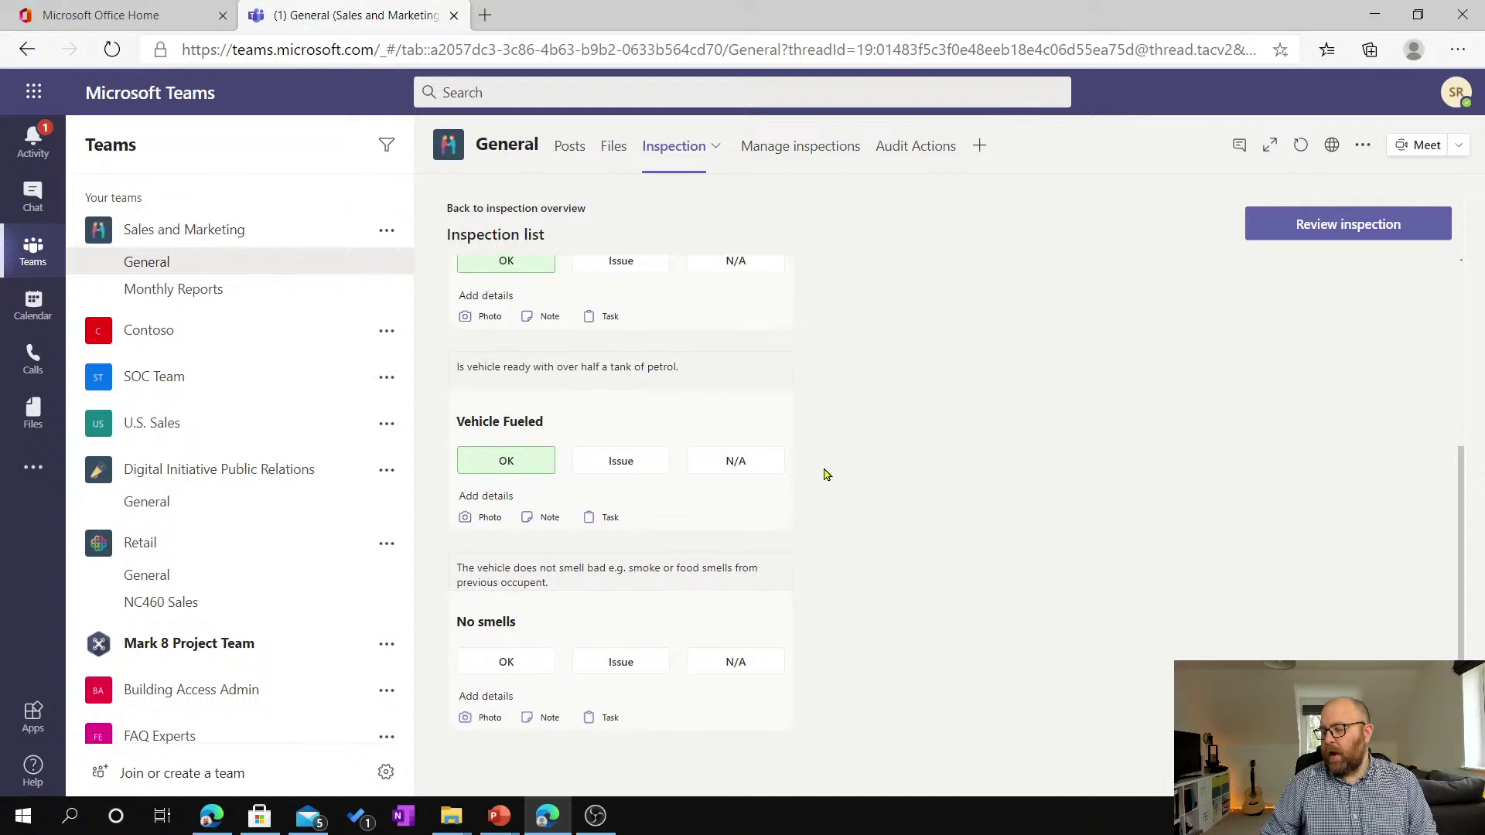
pyautogui.click(650, 662)
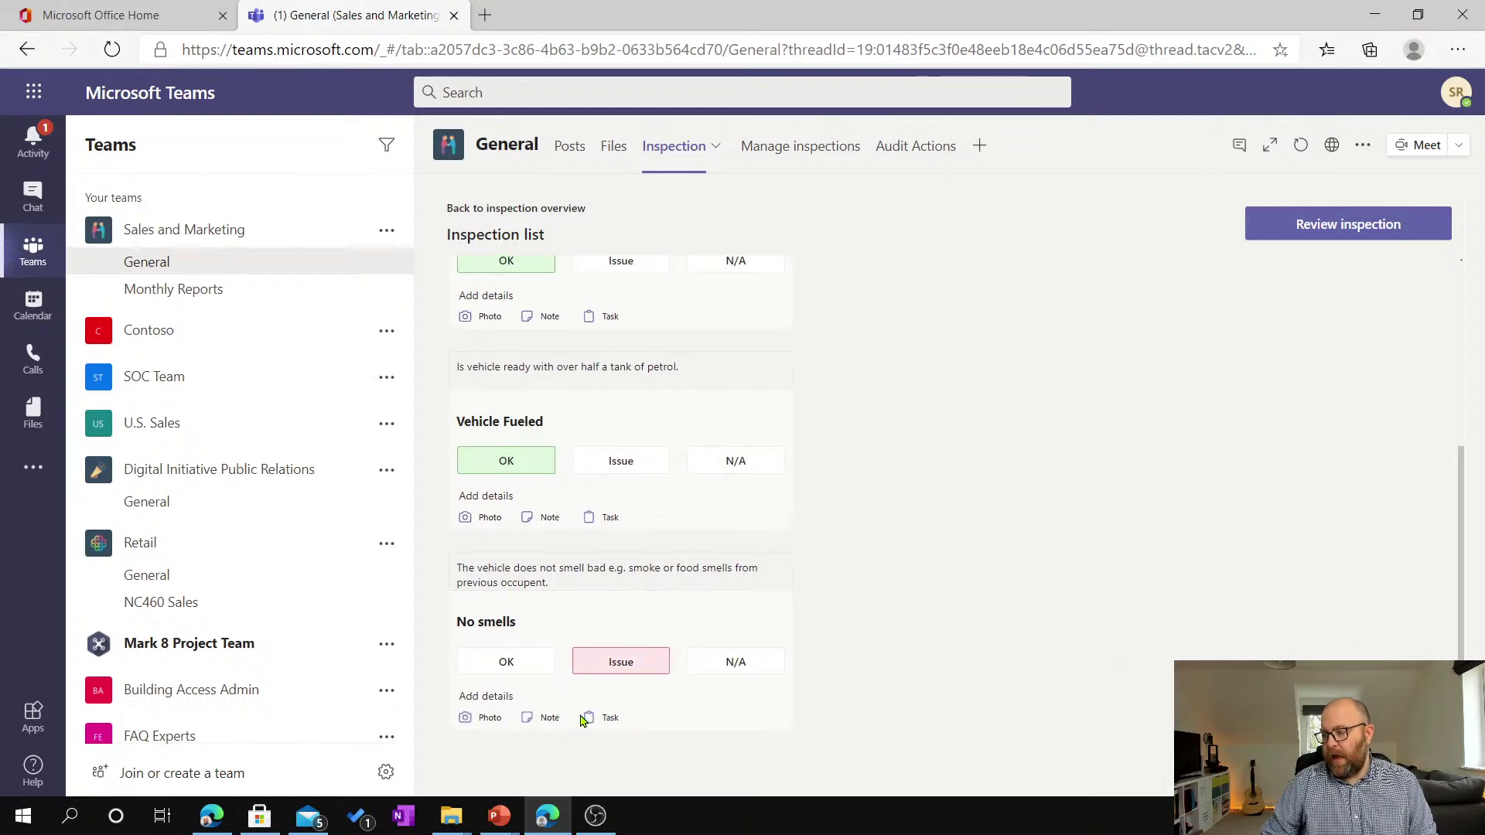
pyautogui.click(552, 716)
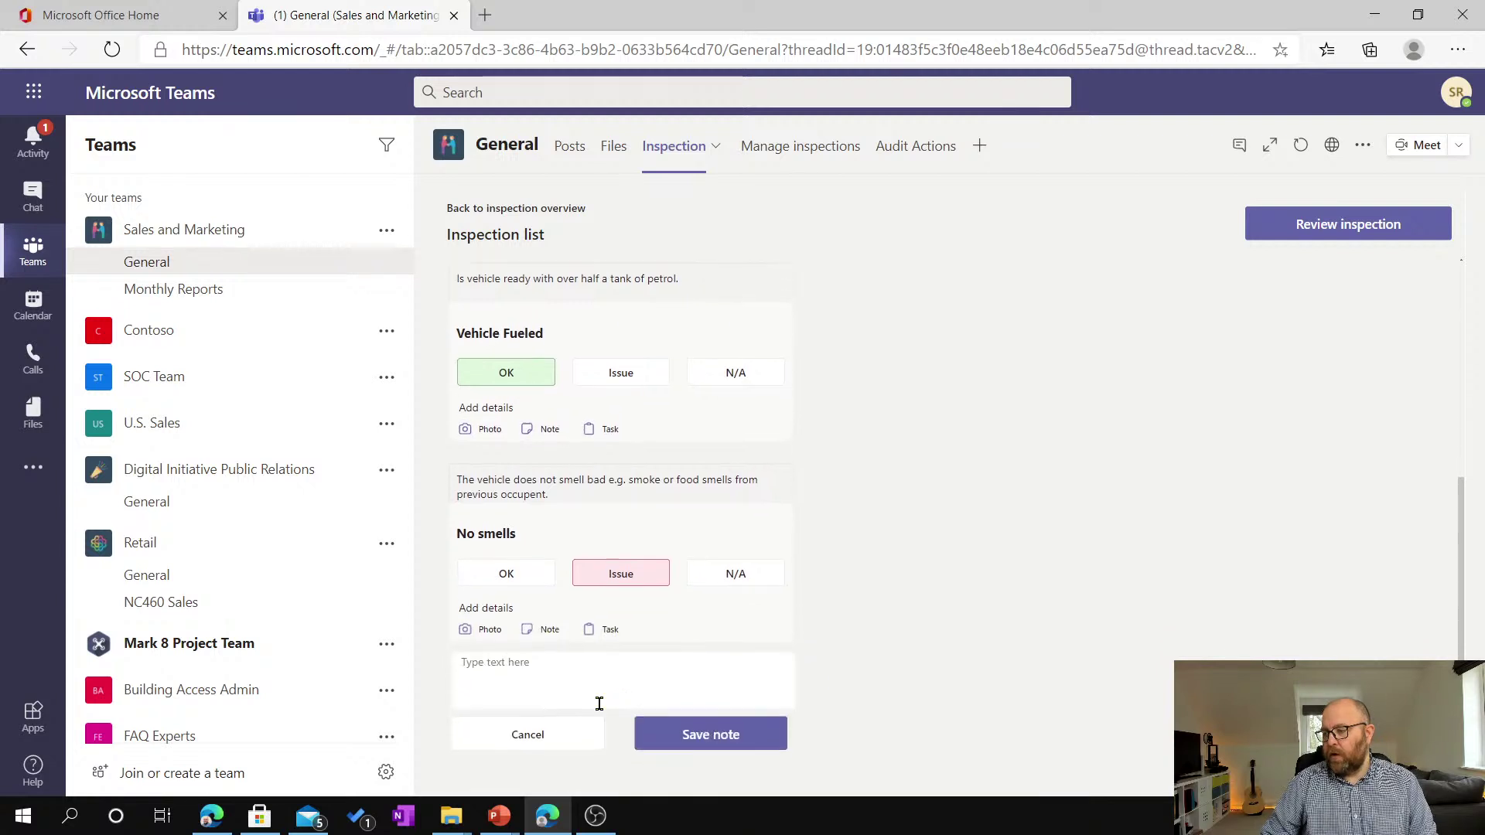
pyautogui.click(544, 659)
pyautogui.write('Food ')
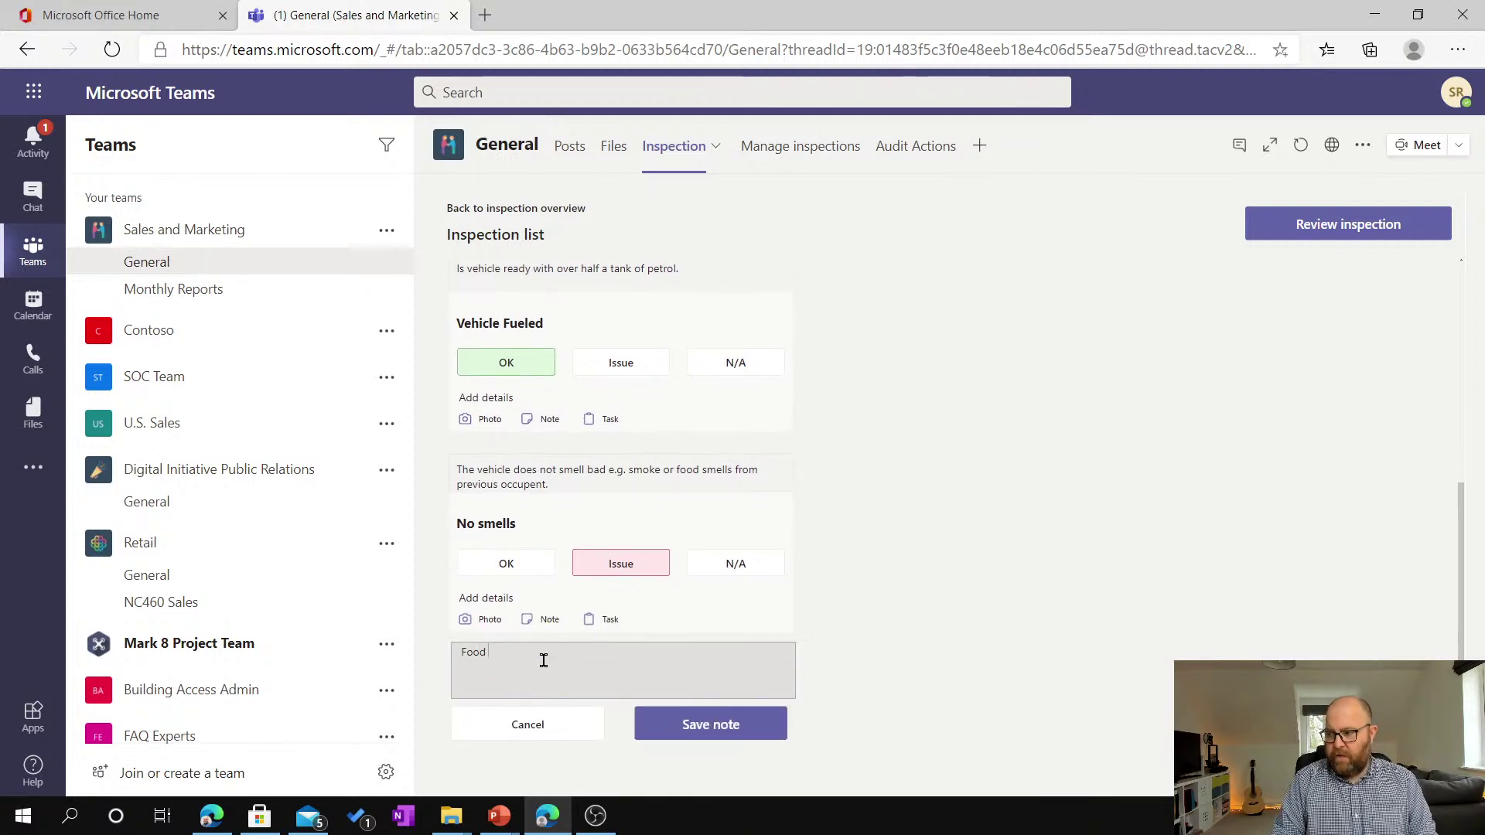
pyautogui.write('smell from previous user.  Suspect fish sand')
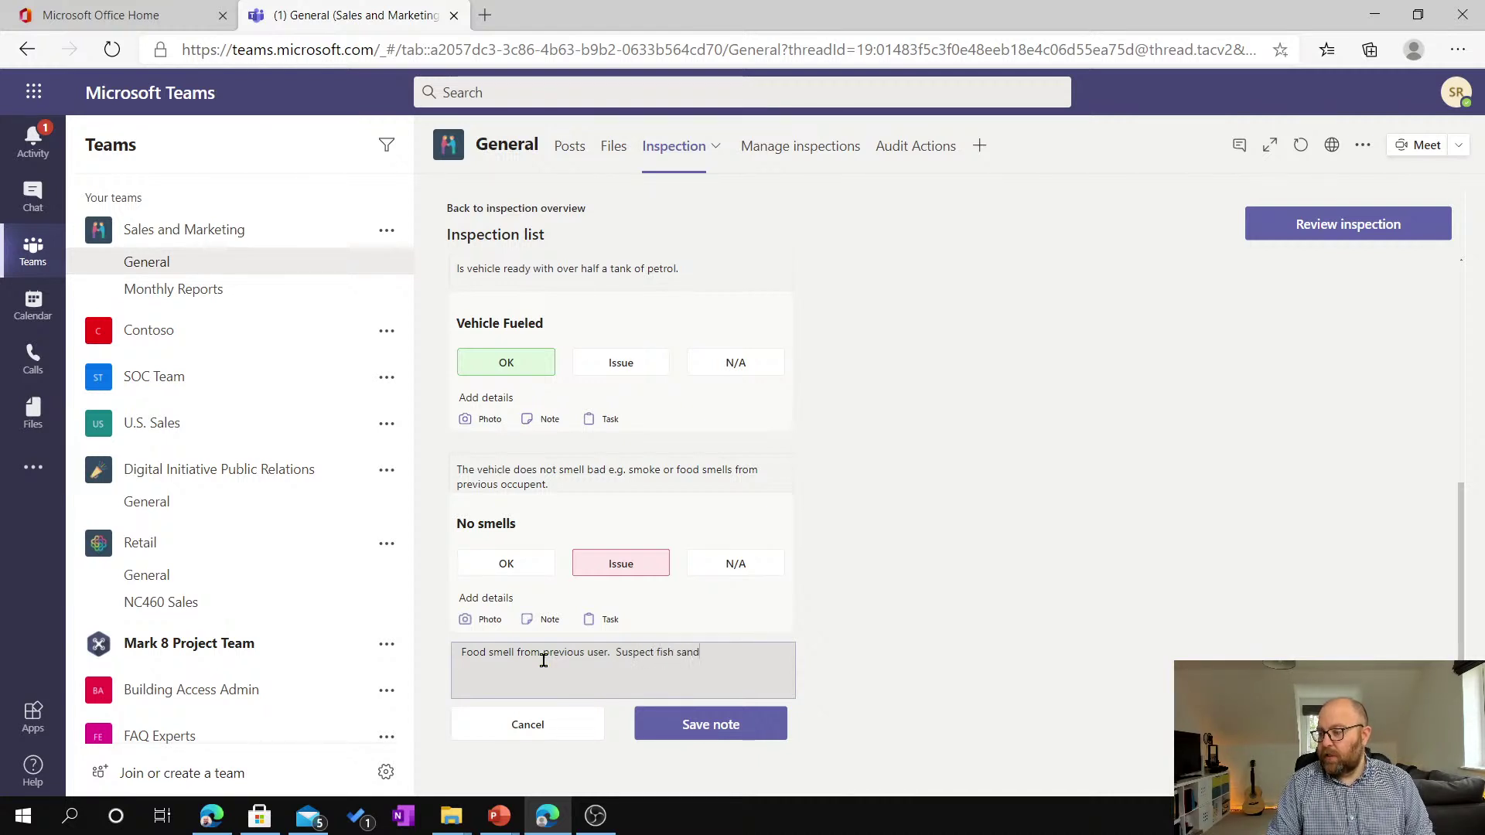
pyautogui.write('es.')
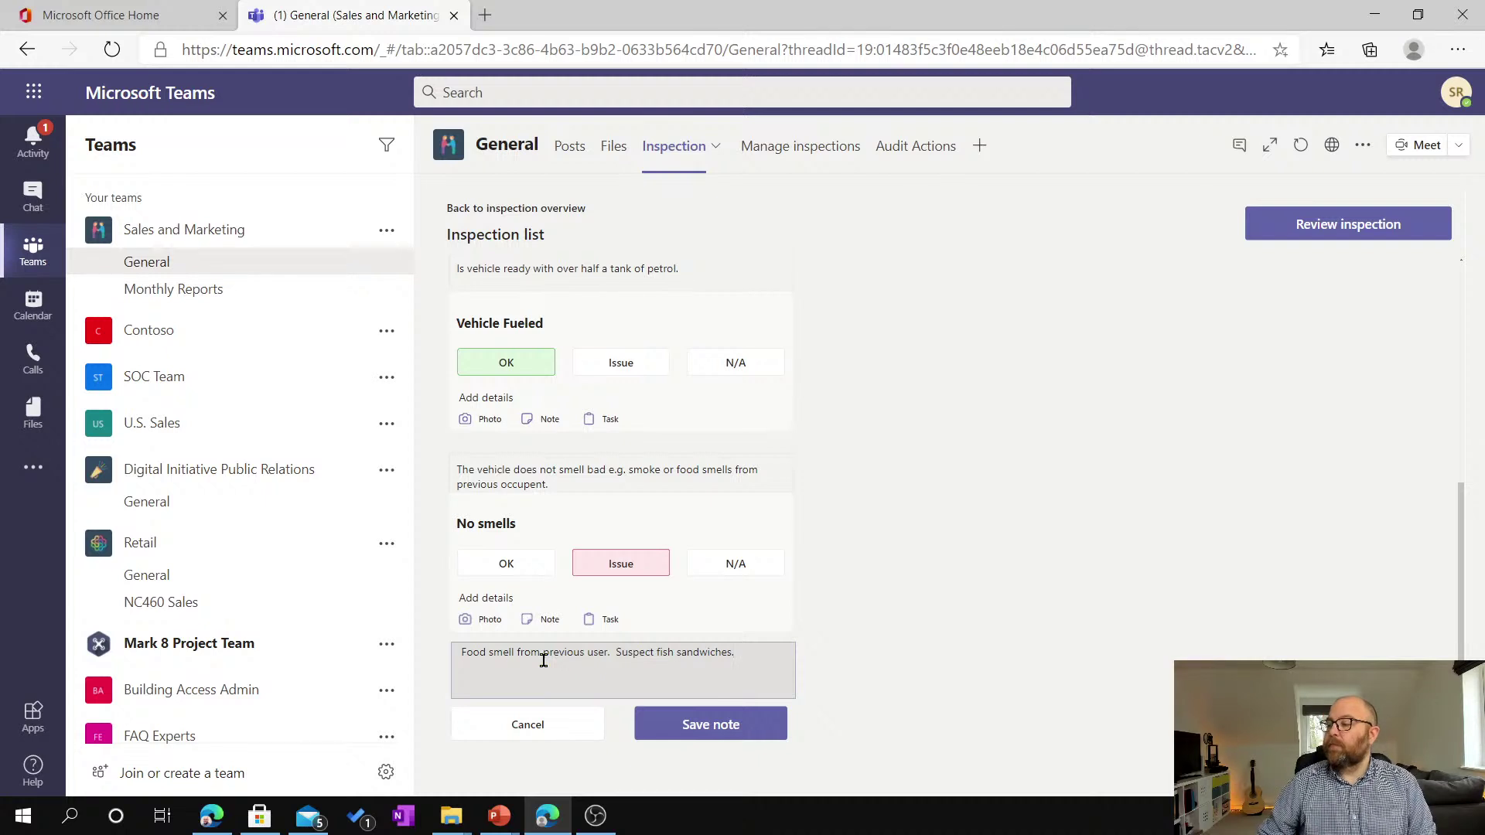
pyautogui.click(729, 733)
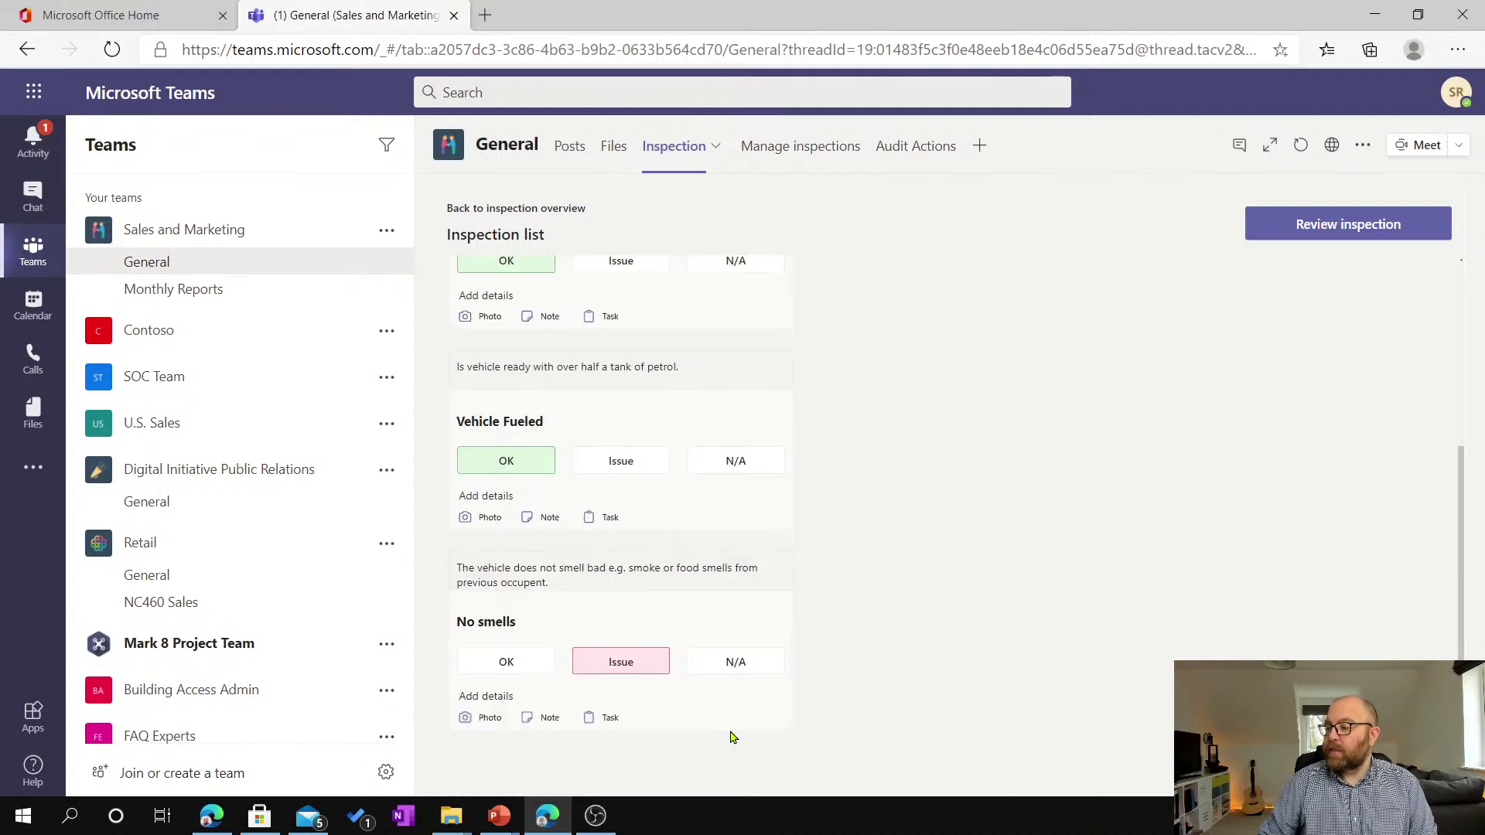
# Add a task to the No smells check, assigned to the IT Admin colleague, appending "Please get air freshener" to its note.
pyautogui.click(610, 717)
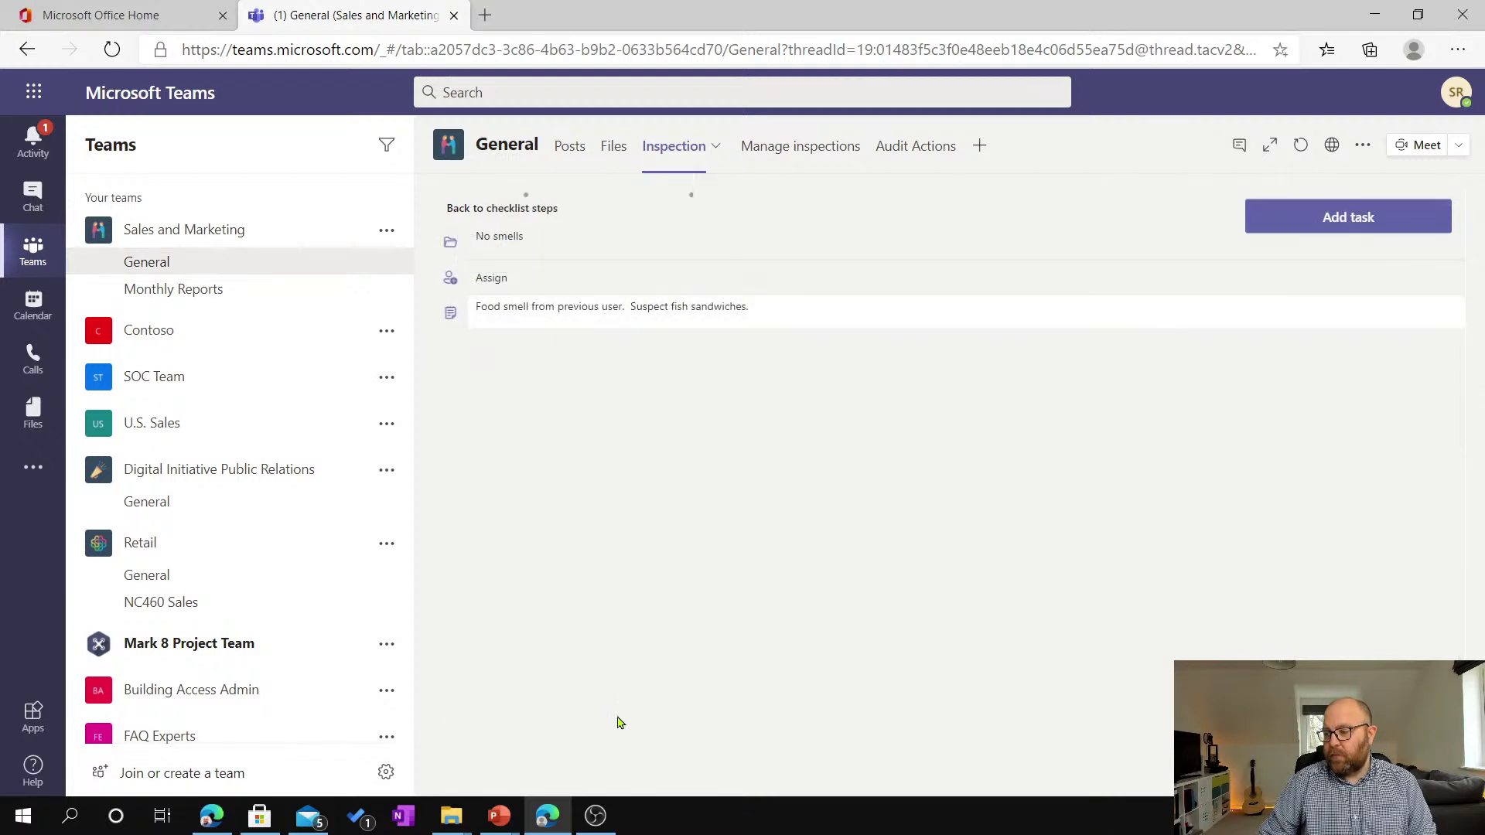
pyautogui.click(495, 280)
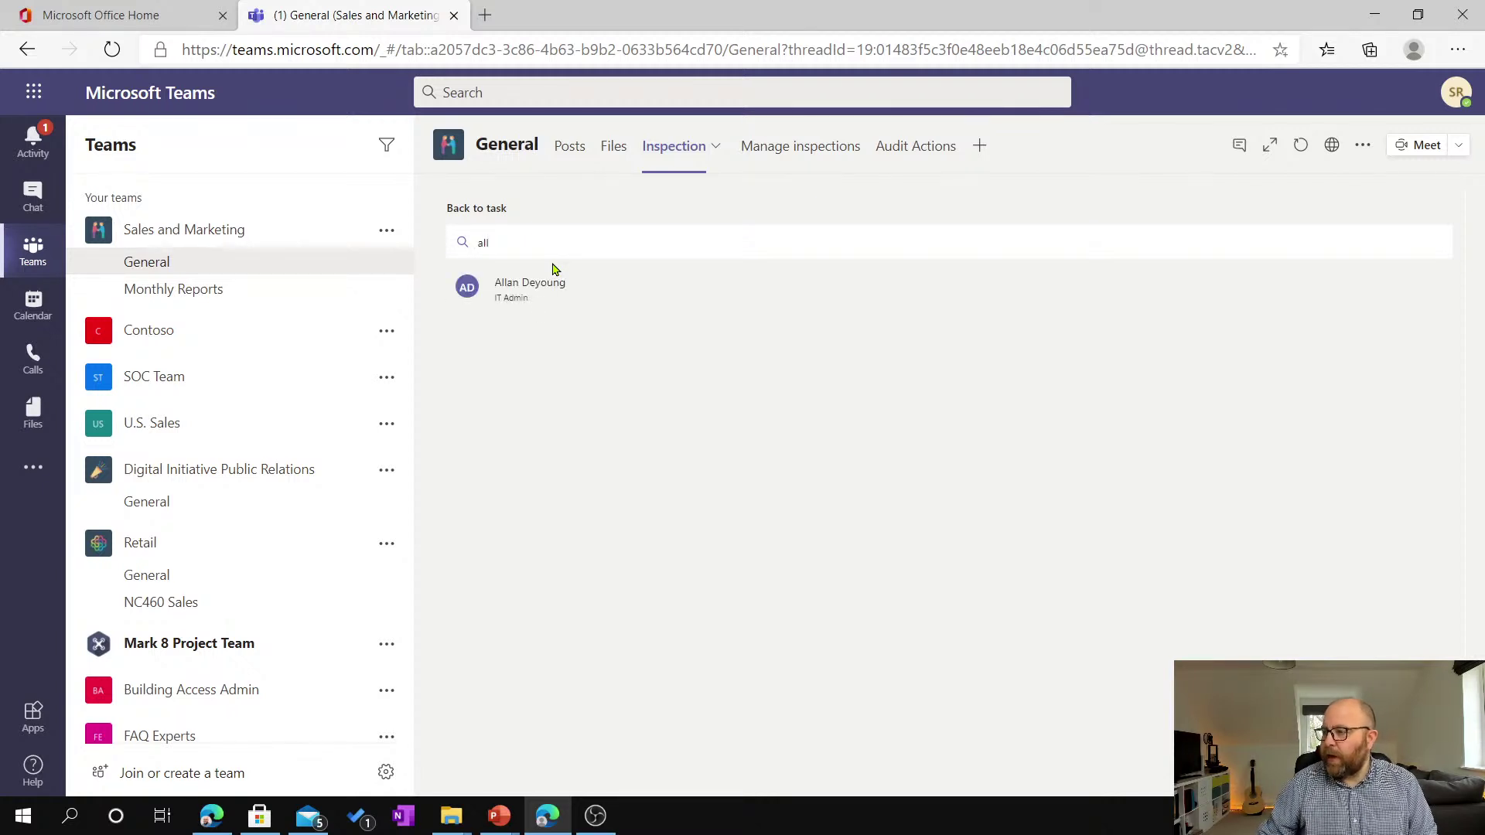
pyautogui.click(540, 286)
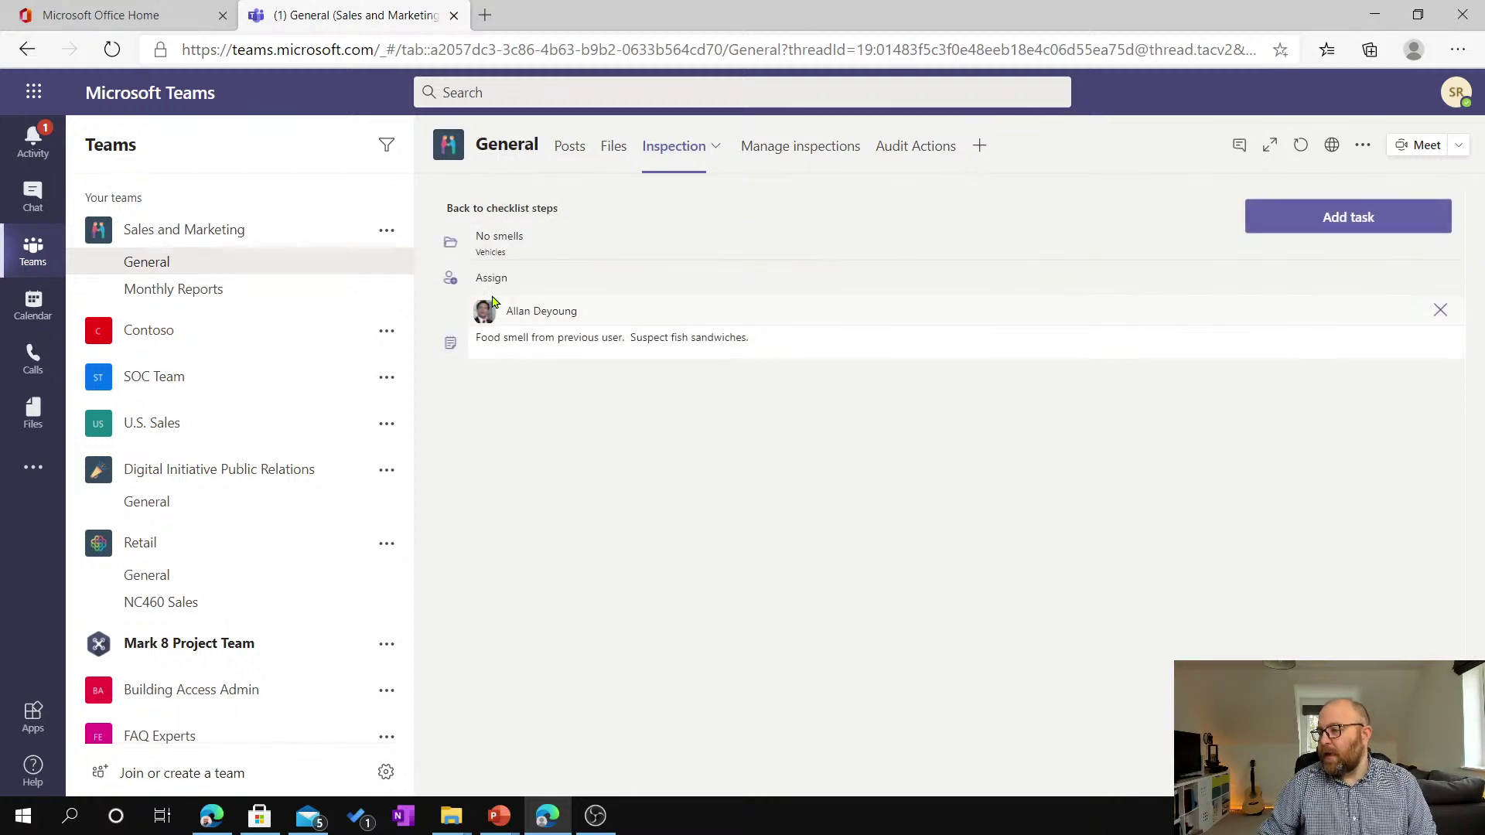
pyautogui.click(873, 346)
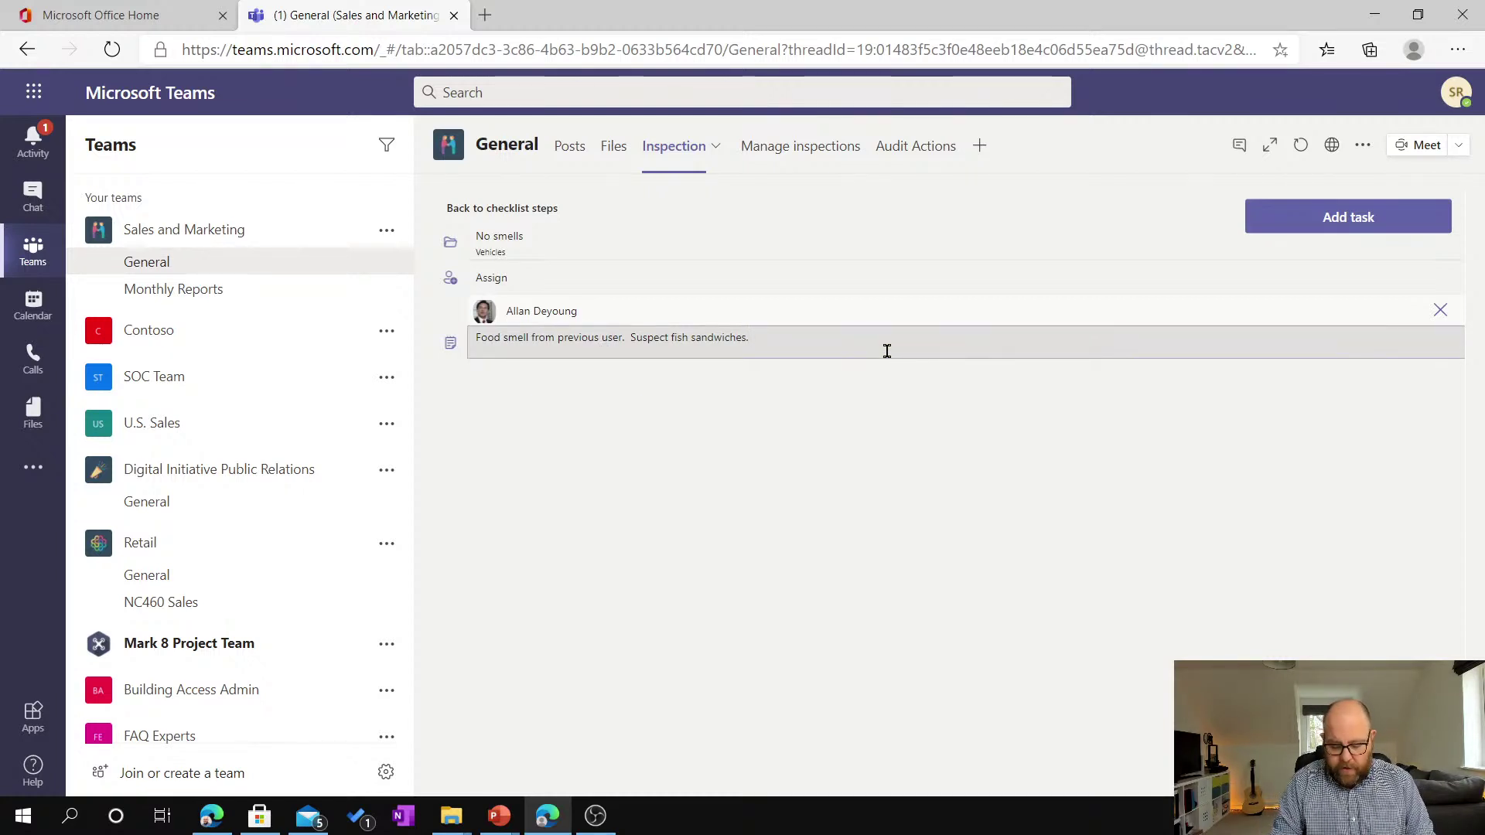
pyautogui.write('Please get air freshener')
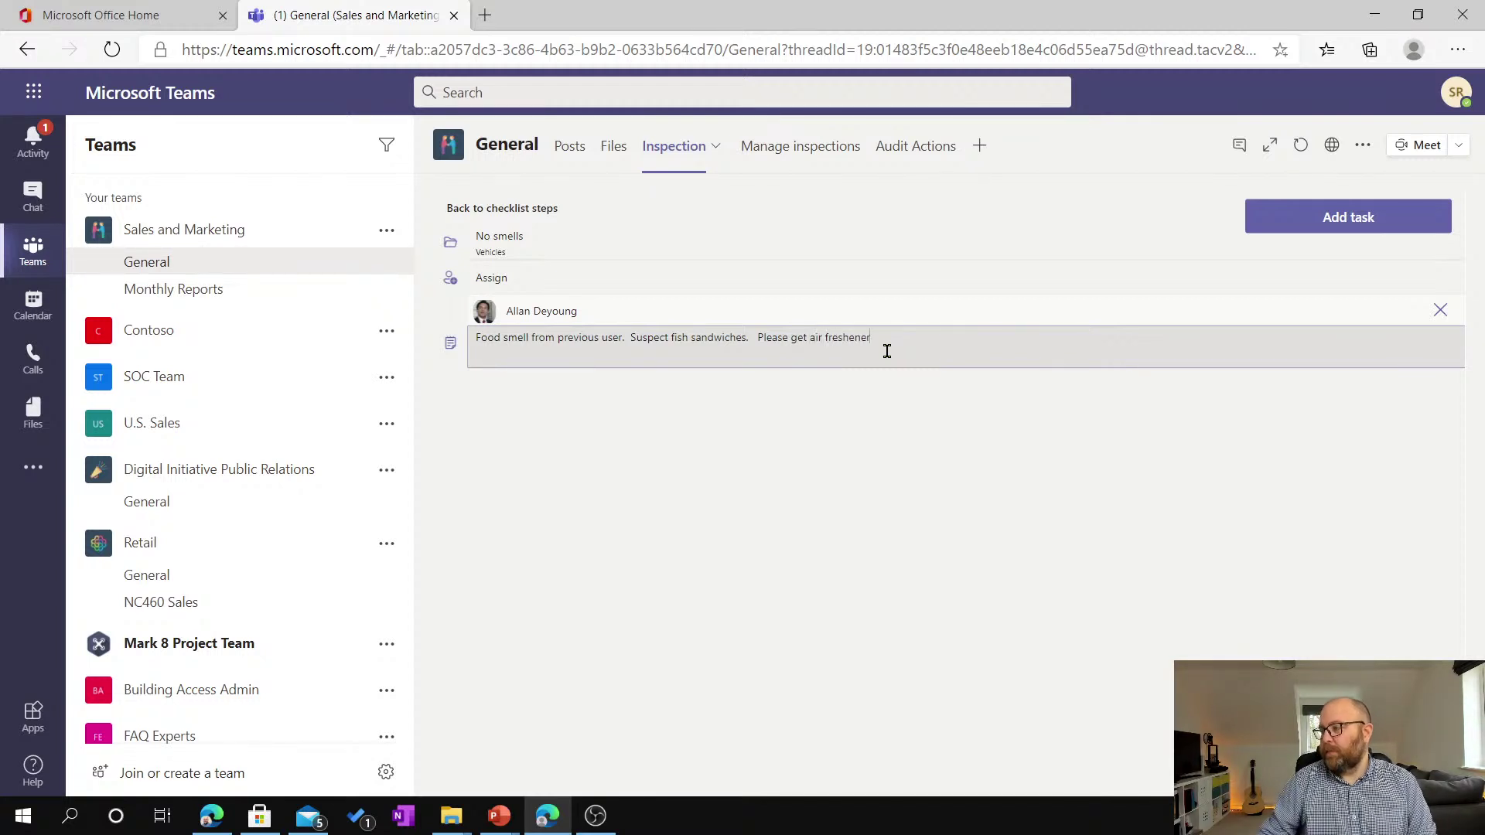
pyautogui.click(1394, 222)
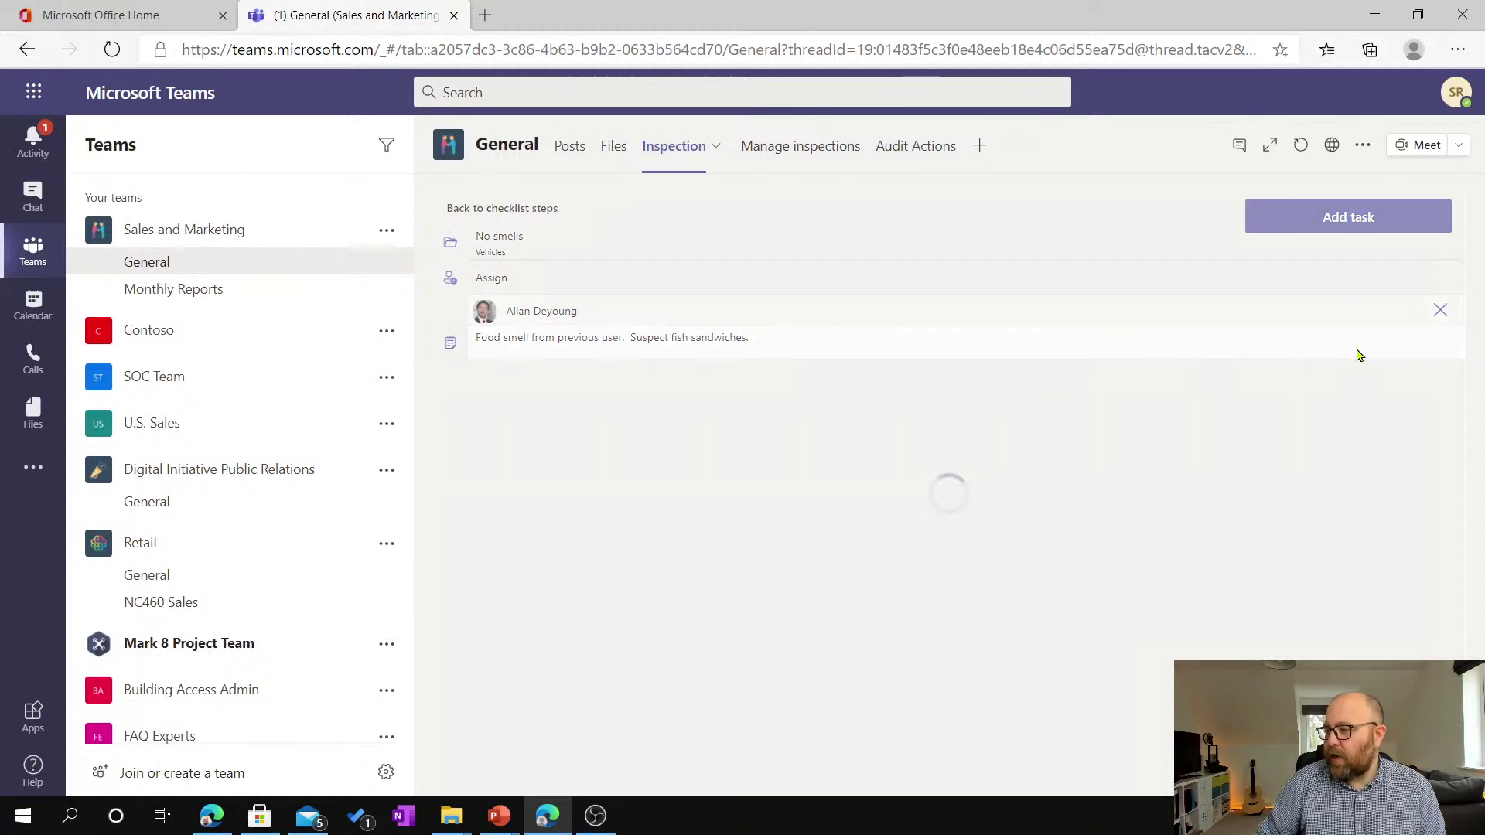
# Review and submit the vehicle inspection, and open the General channel's posts to check for the submission notice.
pyautogui.scroll(4, 851, 410)
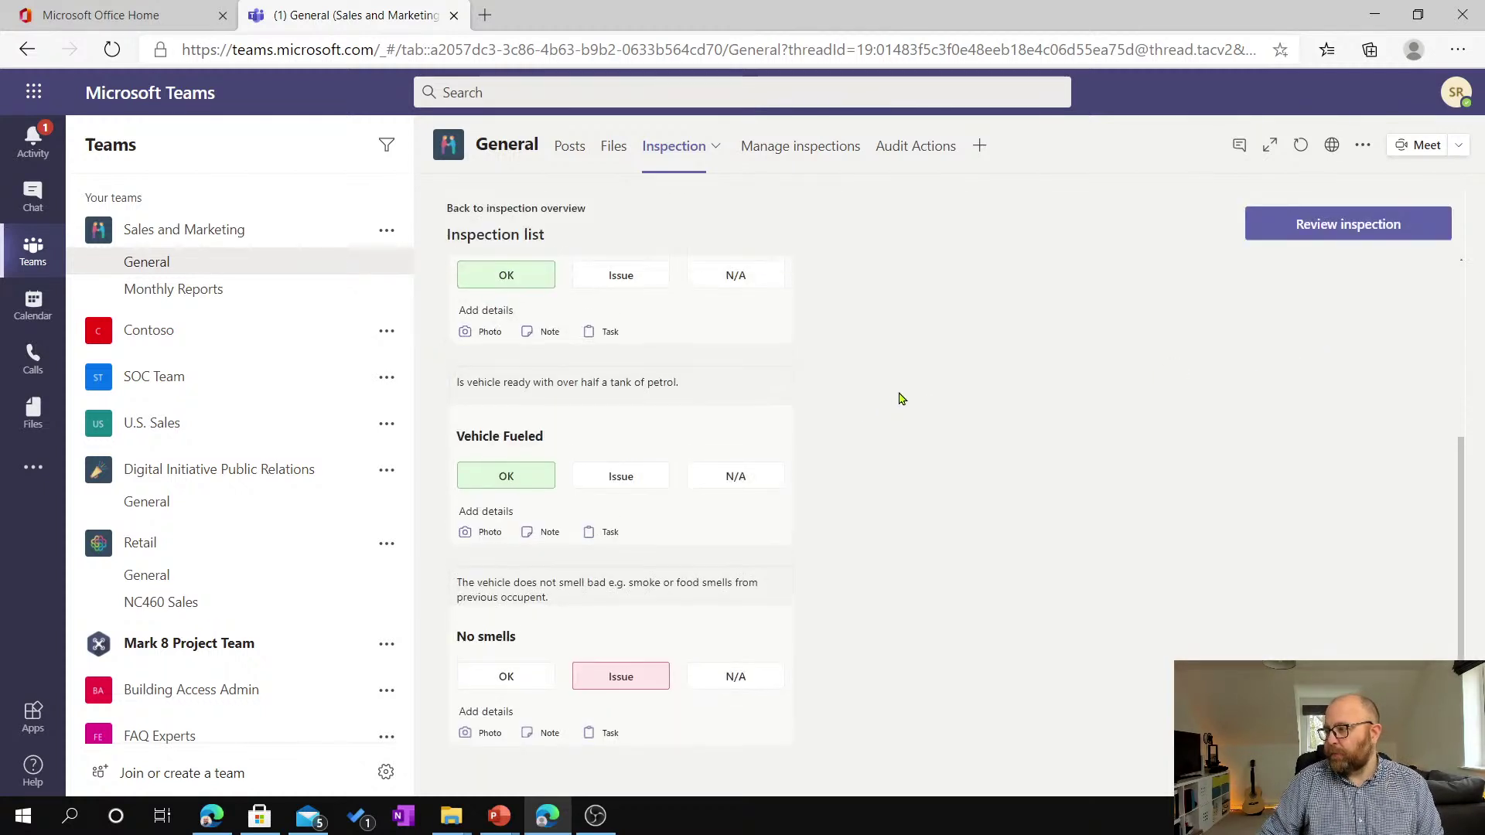
pyautogui.click(1388, 226)
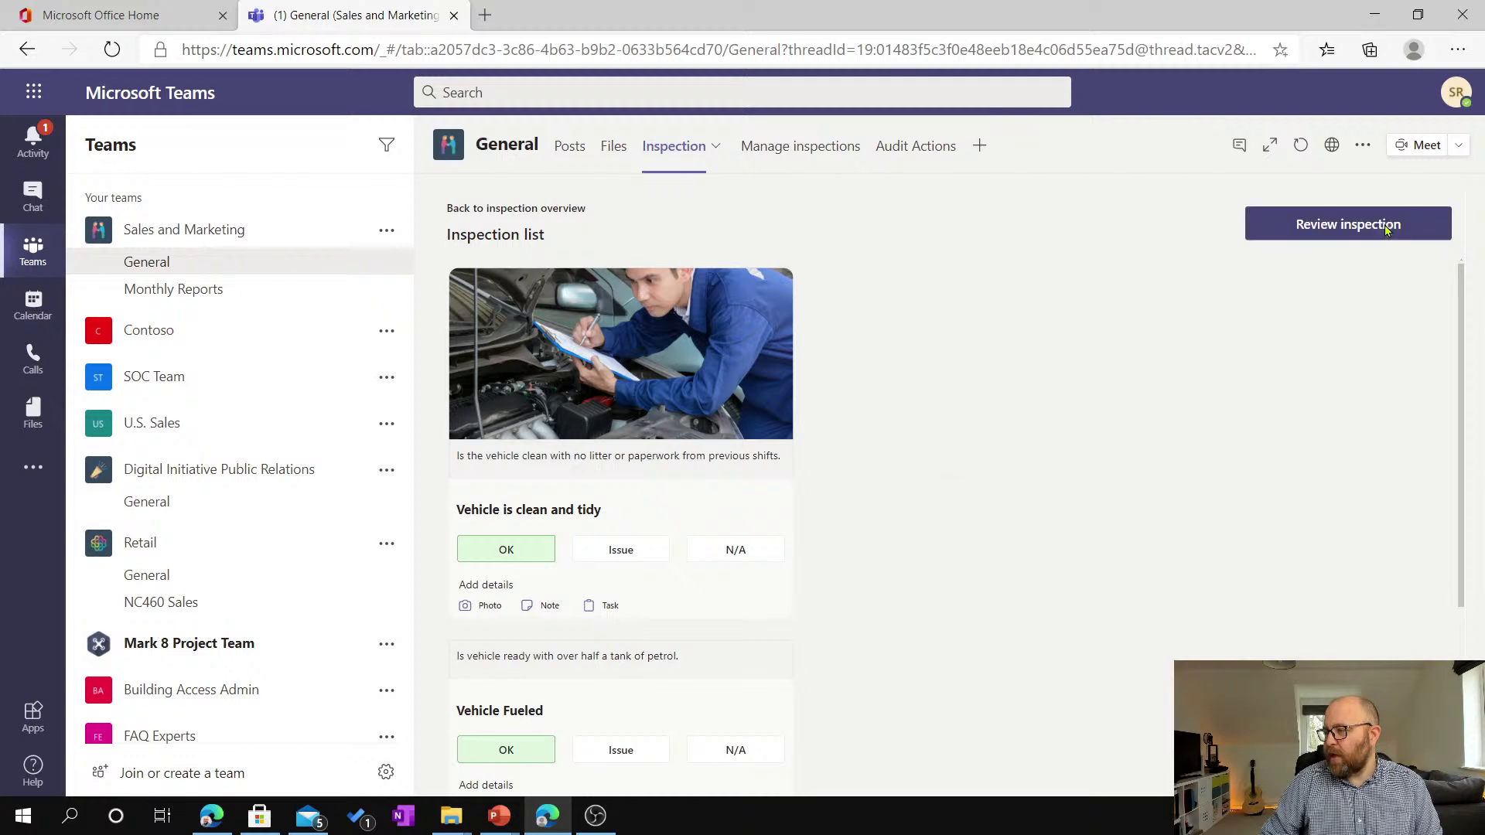
pyautogui.click(1359, 224)
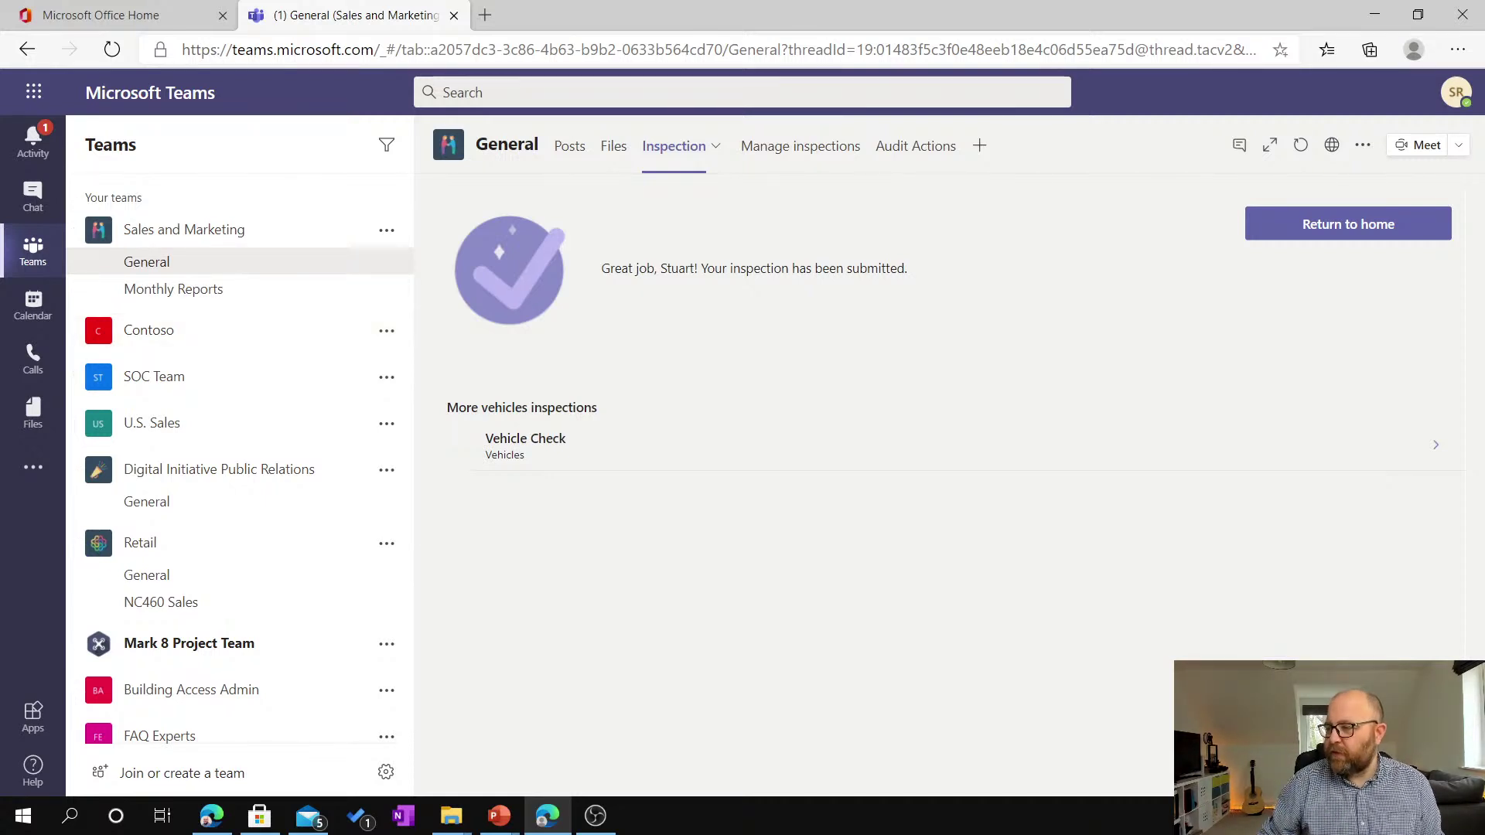
pyautogui.click(571, 149)
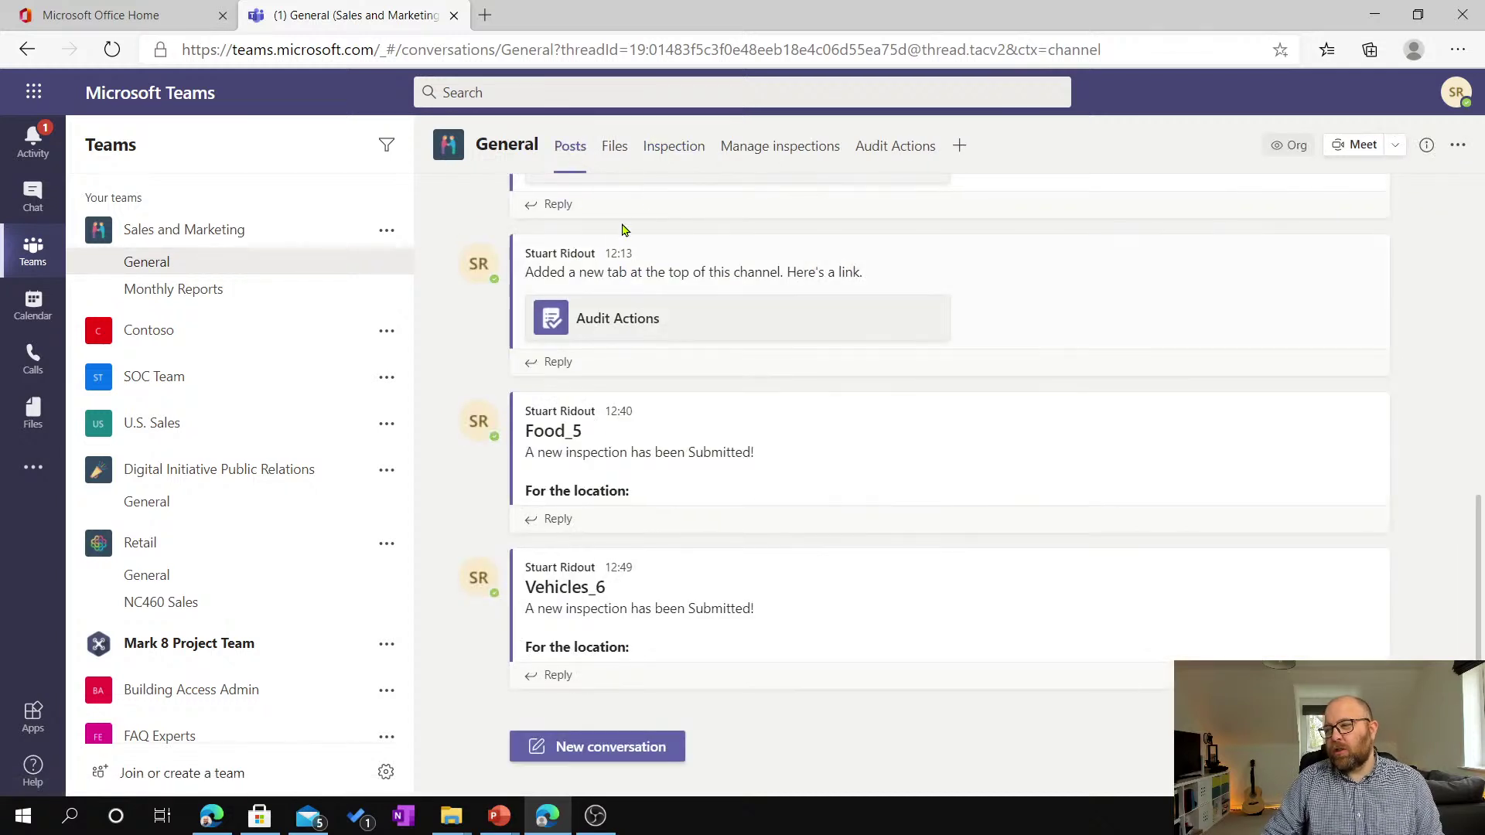